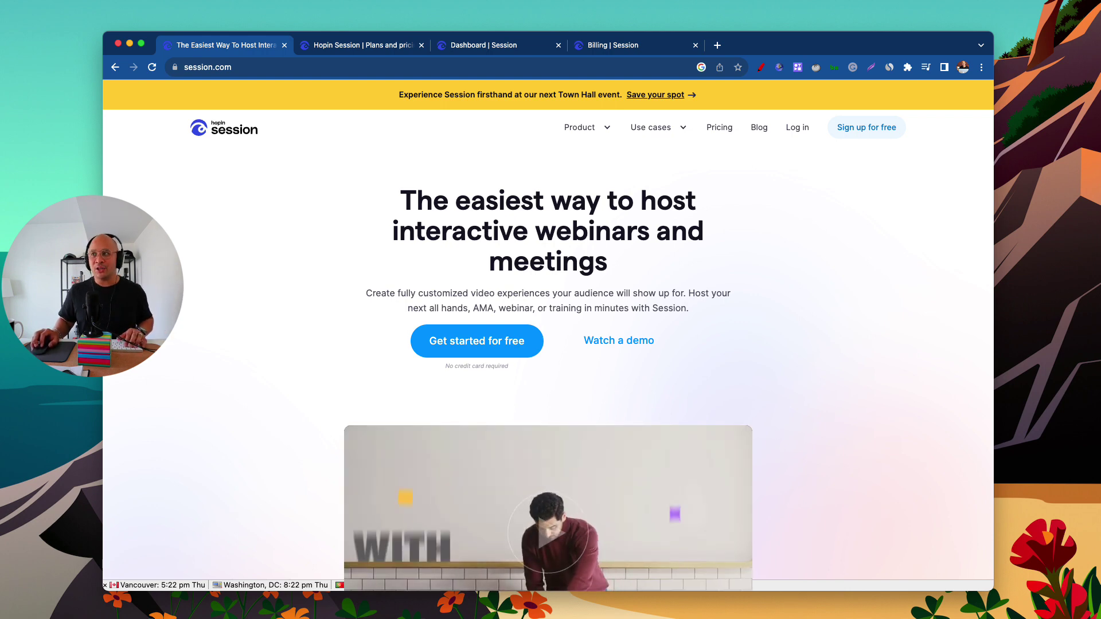
# Highlight the homepage headline about hosting interactive webinars and meetings, including the individual words "webinars" and "meetings".
pyautogui.moveTo(399, 197); pyautogui.dragTo(592, 264)
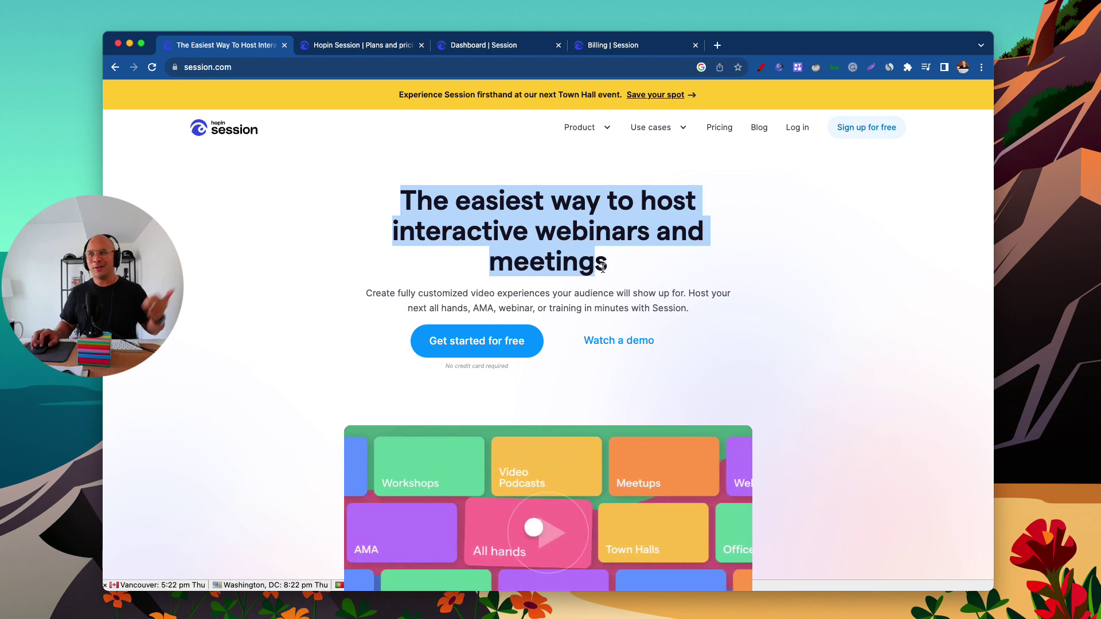
pyautogui.click(577, 237)
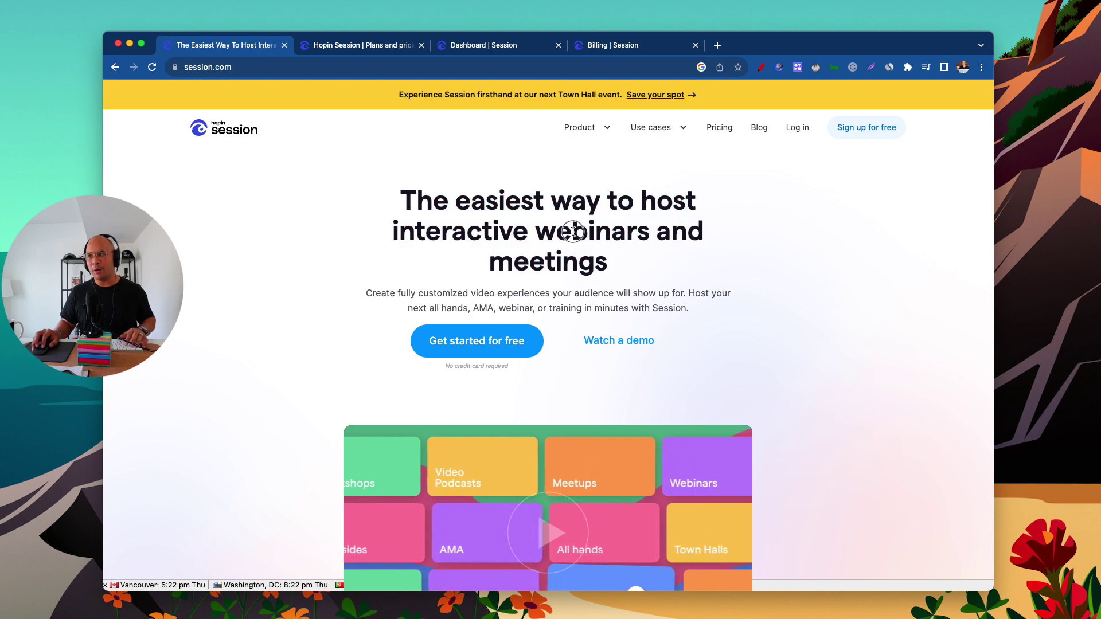
pyautogui.doubleClick(575, 233)
pyautogui.click(517, 265)
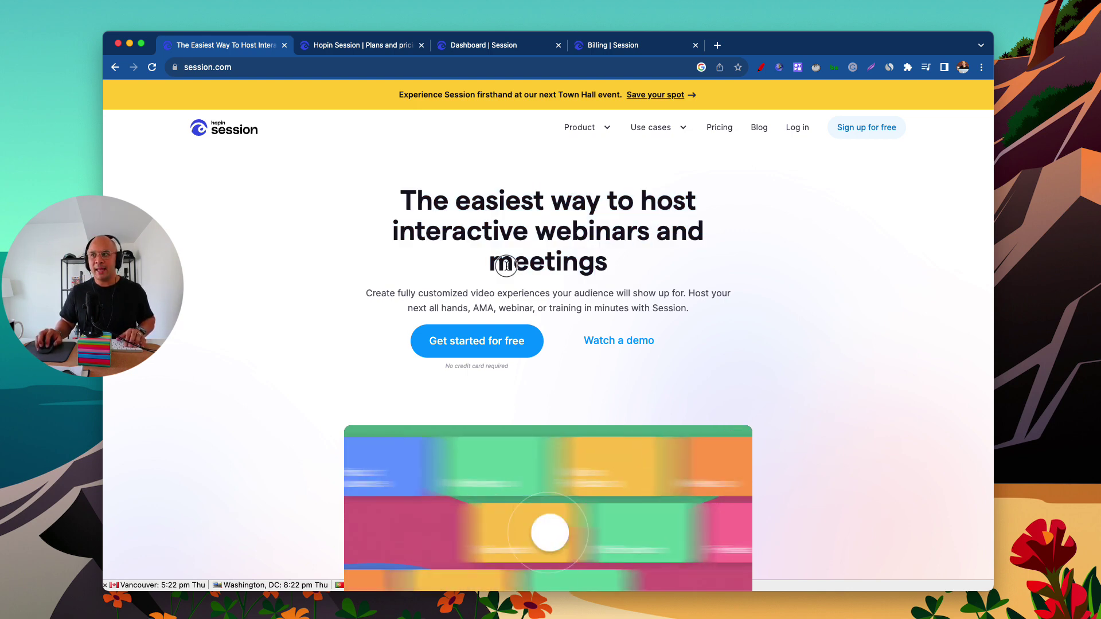
pyautogui.doubleClick(516, 266)
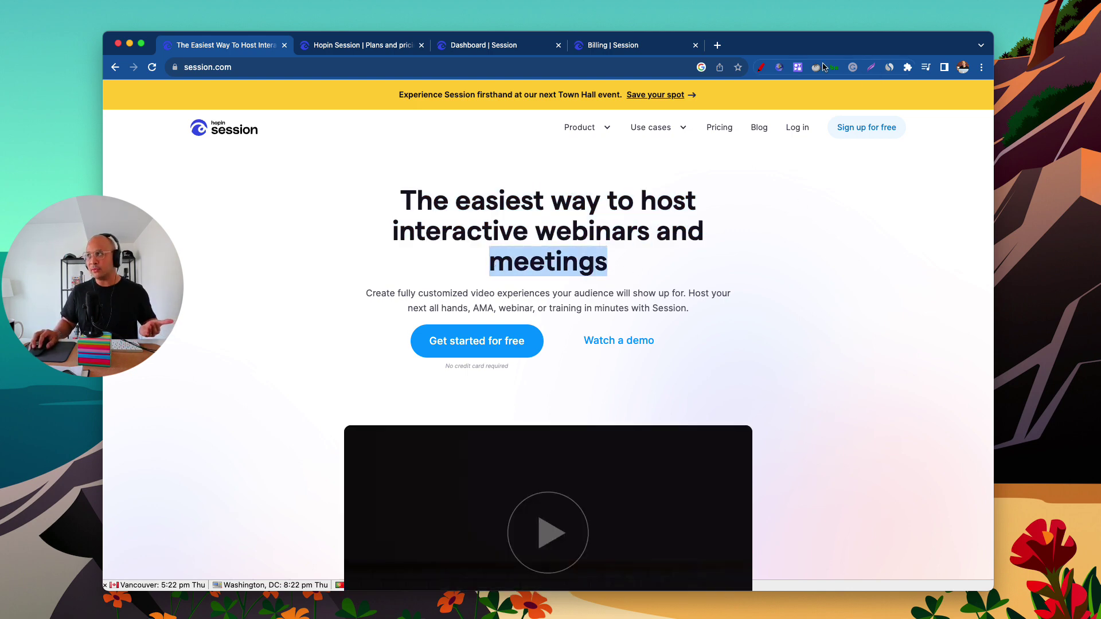
# Annotate the page in red pen, boxing and pointing at "meetings" and marking the Get started for free link, and close the annotation tool.
pyautogui.click(761, 68)
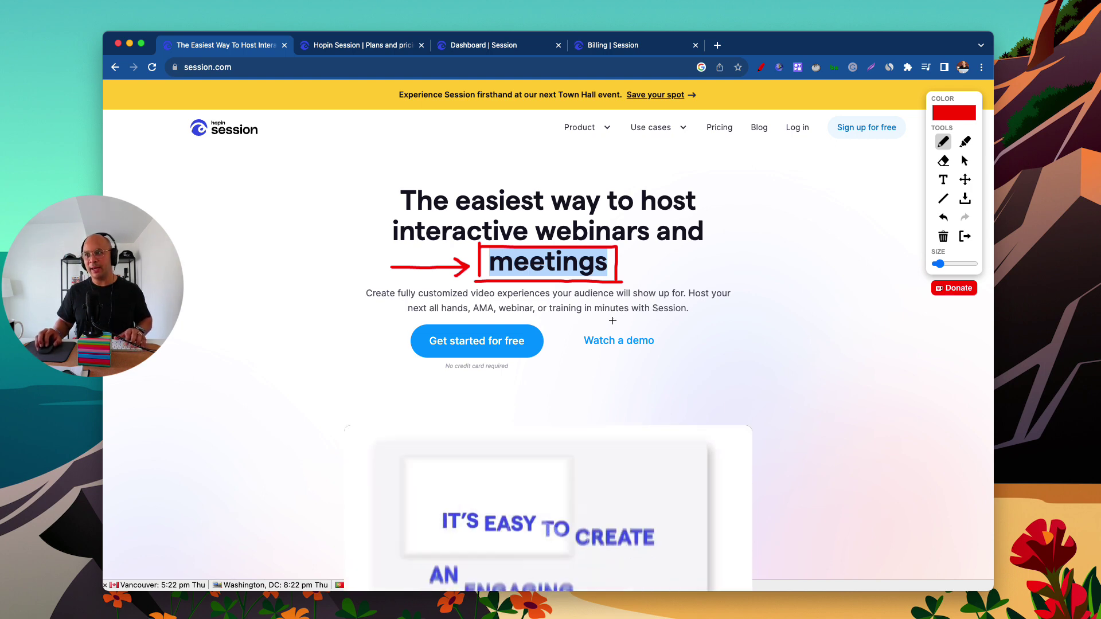
pyautogui.moveTo(398, 316); pyautogui.dragTo(544, 321)
pyautogui.moveTo(485, 374)
pyautogui.mouseDown()
pyautogui.moveTo(396, 352)
pyautogui.moveTo(399, 314)
pyautogui.mouseUp()
pyautogui.press('Escape')
# Enlarge the page to highlight the "No credit card required" note, and restore the previous page zoom.
pyautogui.press('super+equal')
pyautogui.scroll(-2, 471, 367)
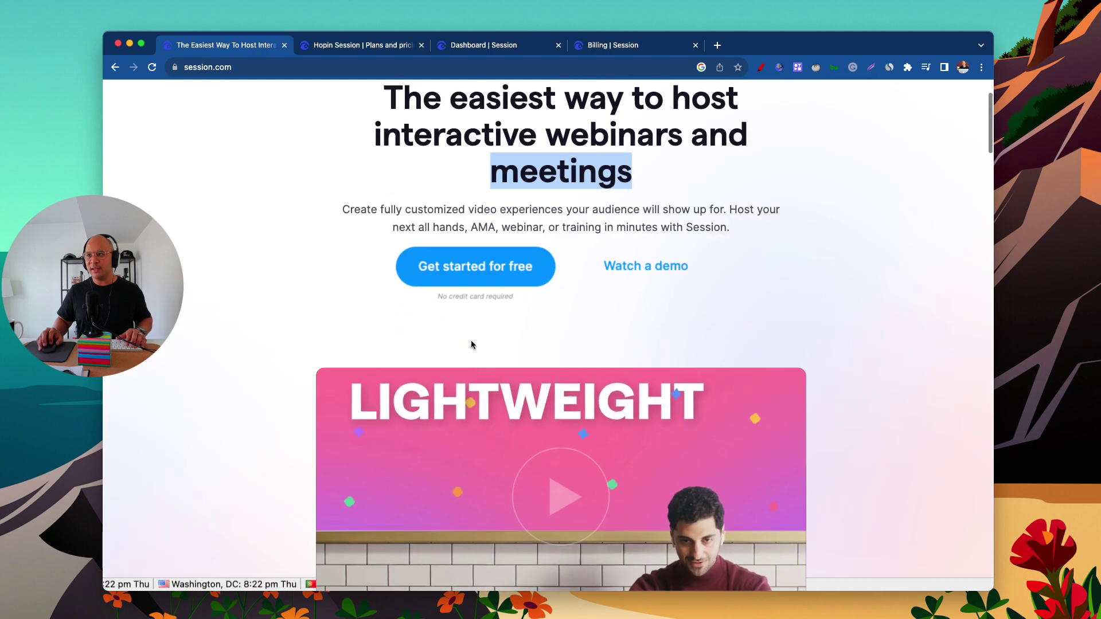
pyautogui.moveTo(436, 297); pyautogui.dragTo(545, 306)
pyautogui.click(530, 329)
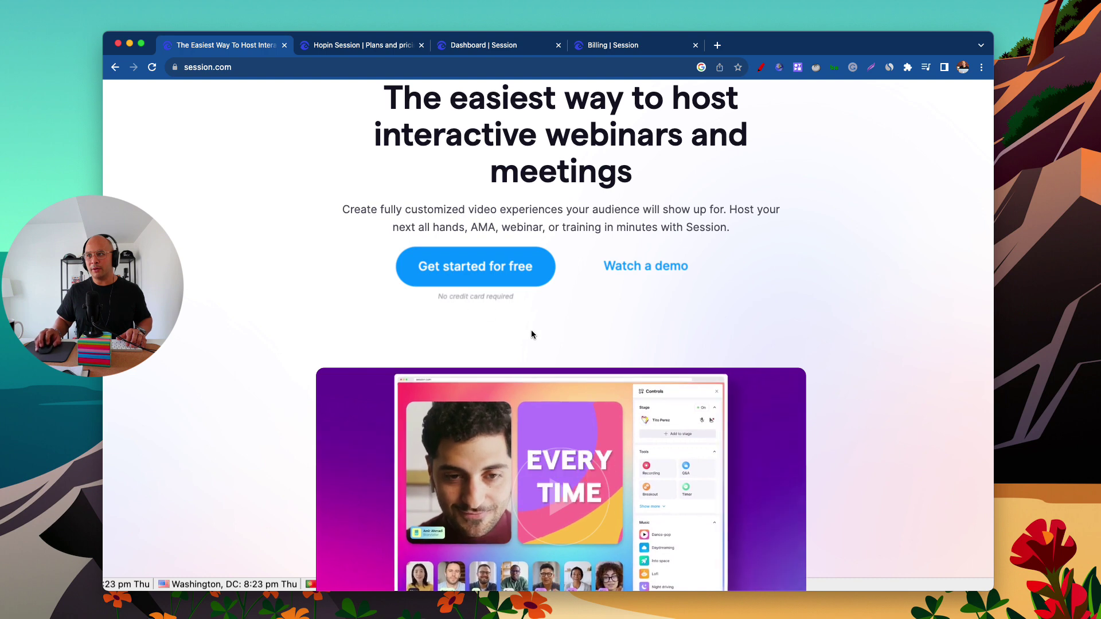
pyautogui.press('super+minus')
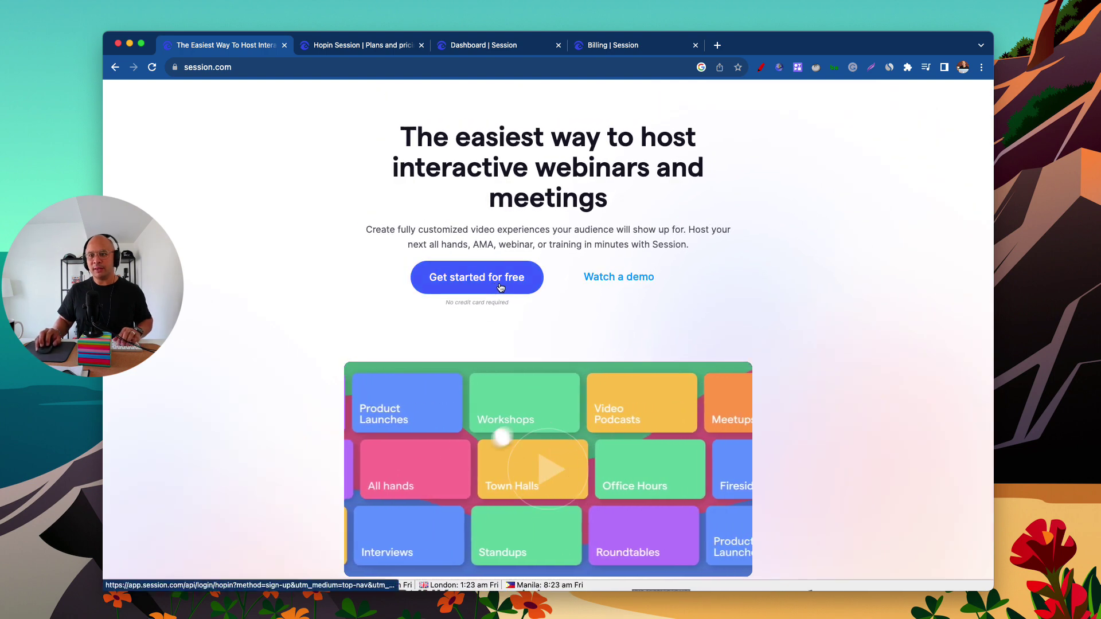
# Review the promo video, the trusted-by logos and the event types in the "Use Session for" section.
pyautogui.scroll(-1, 577, 315)
pyautogui.scroll(-6, 578, 319)
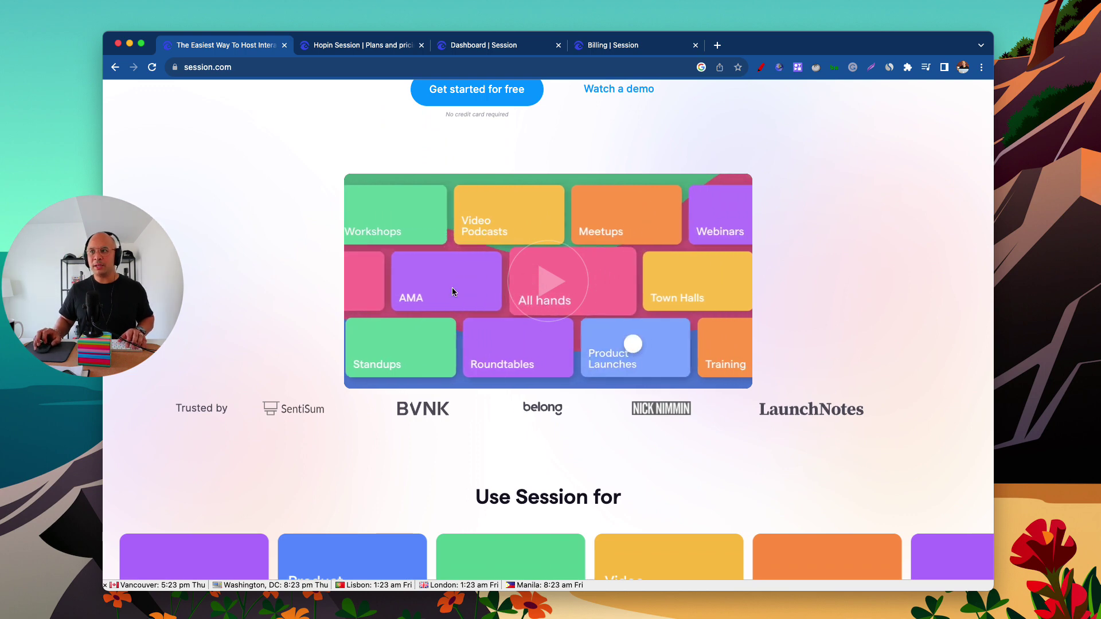
pyautogui.scroll(-5, 451, 287)
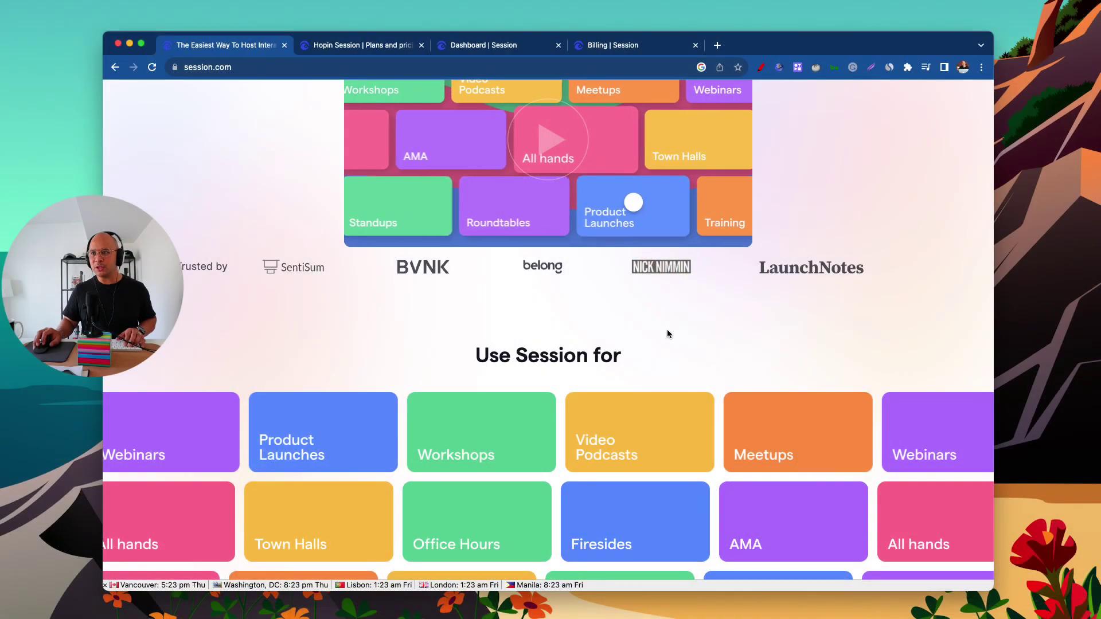
pyautogui.scroll(-5, 667, 334)
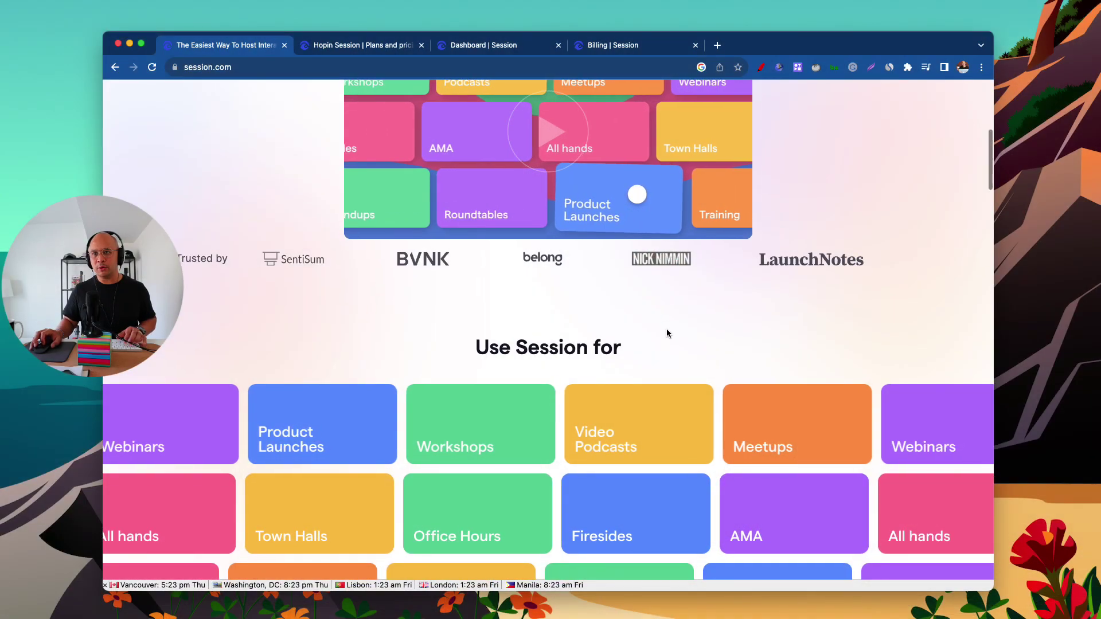
pyautogui.scroll(2, 666, 334)
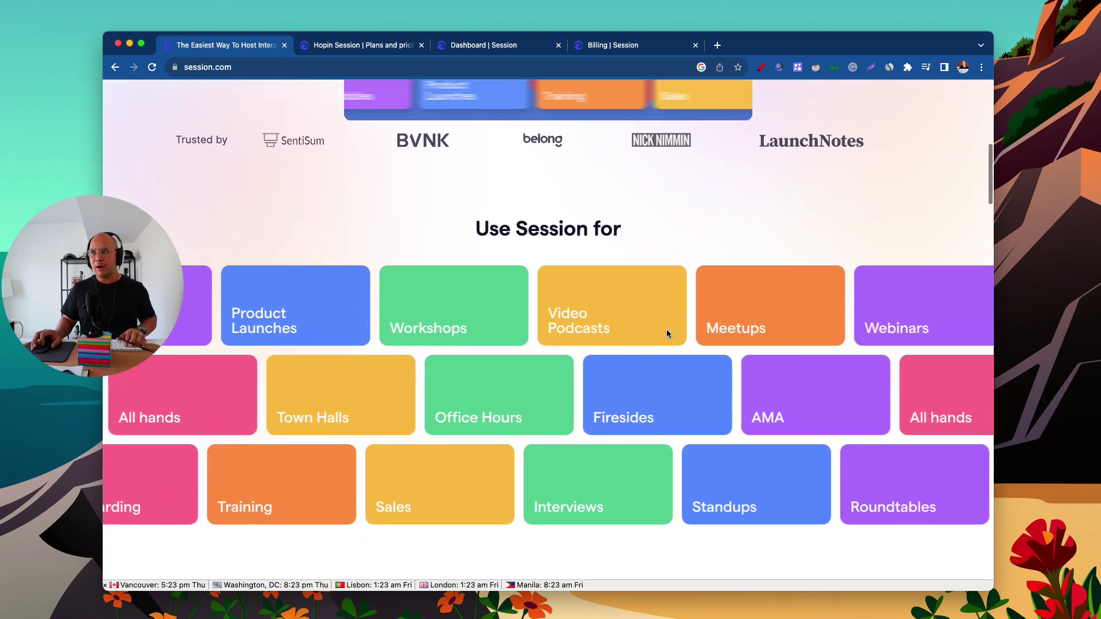
pyautogui.scroll(-3, 666, 333)
pyautogui.scroll(-1, 666, 333)
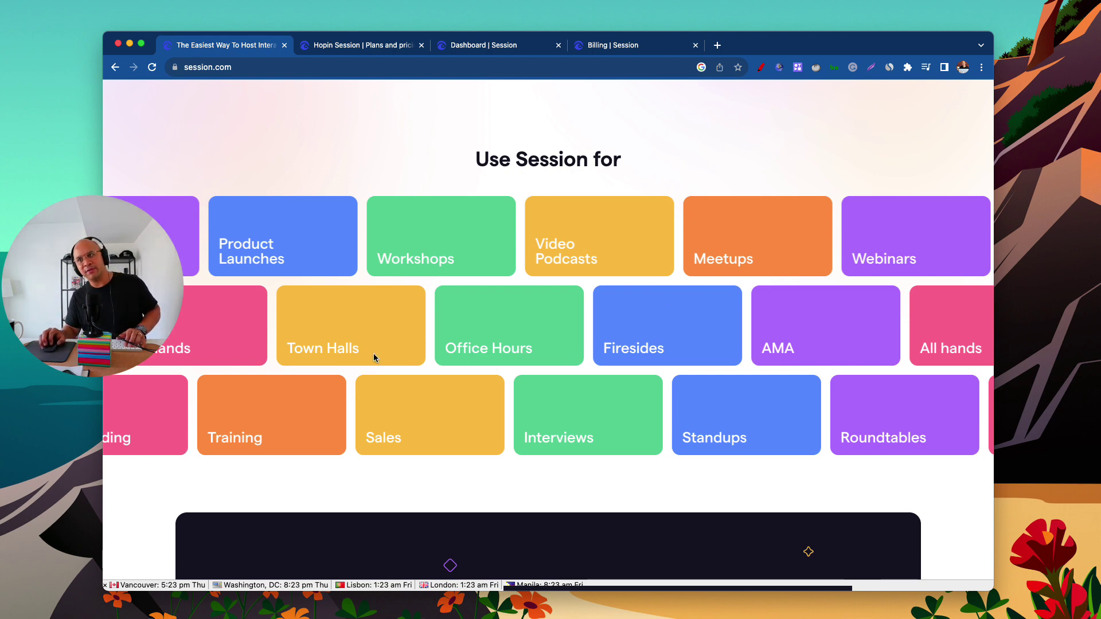
pyautogui.scroll(-2, 277, 334)
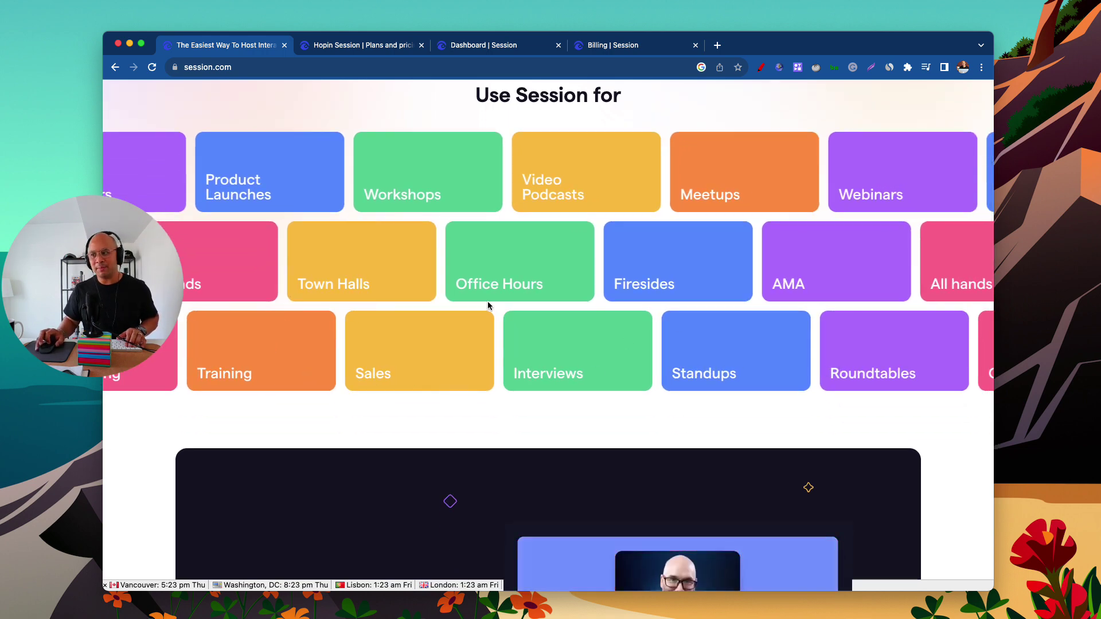
# Examine the Branding section on matching your brand and the Production section on co-hosts, layouts and security.
pyautogui.scroll(-10, 487, 305)
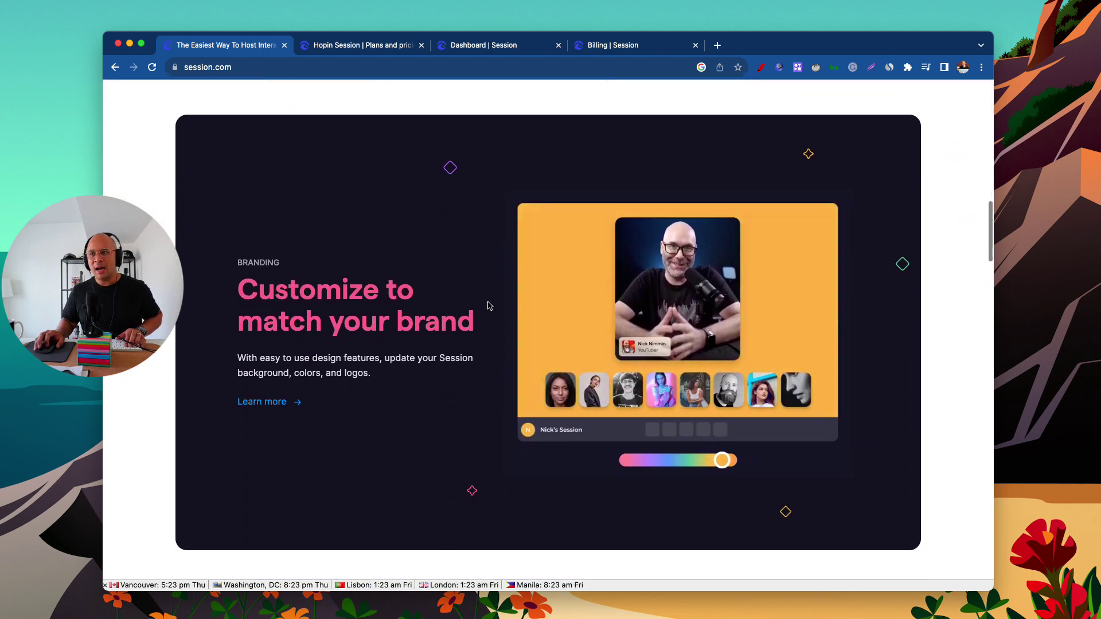
pyautogui.scroll(-1, 488, 306)
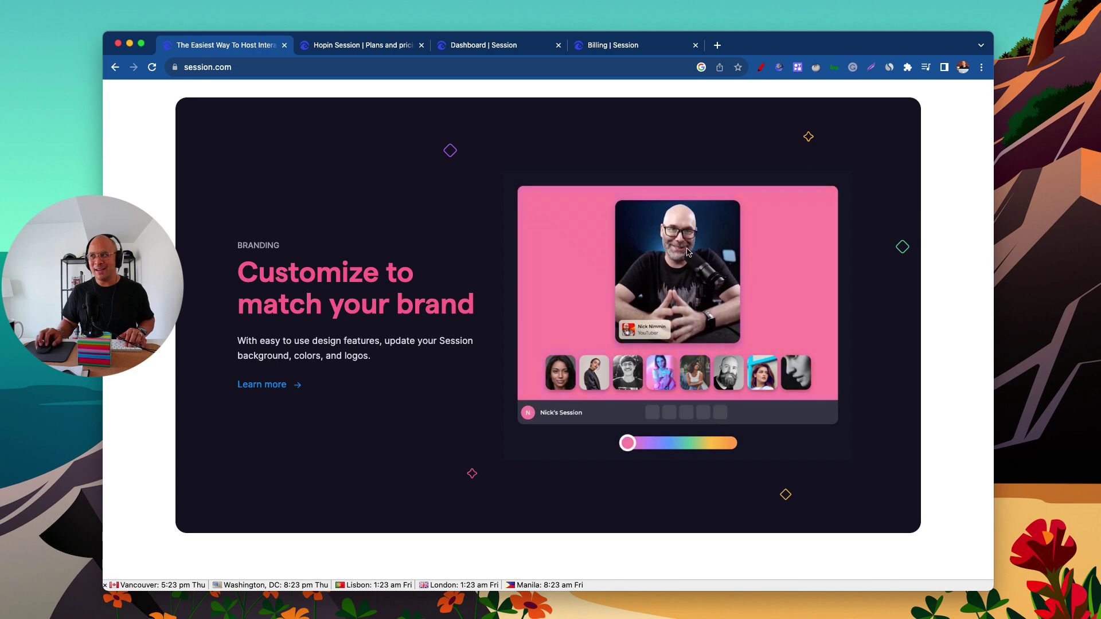
pyautogui.scroll(1, 605, 334)
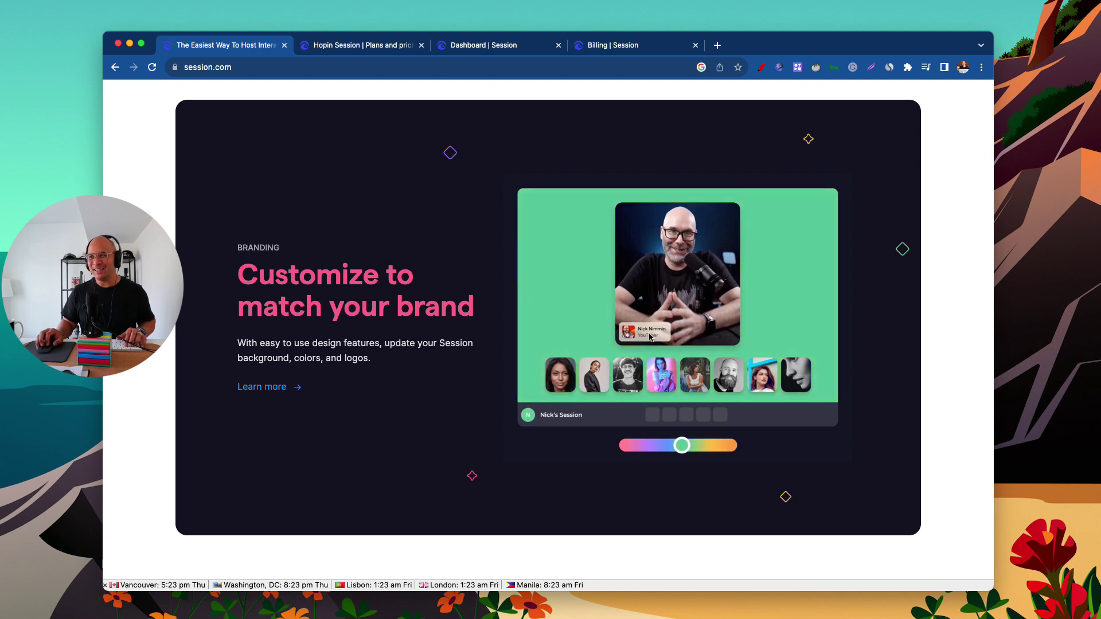
pyautogui.scroll(-5, 339, 328)
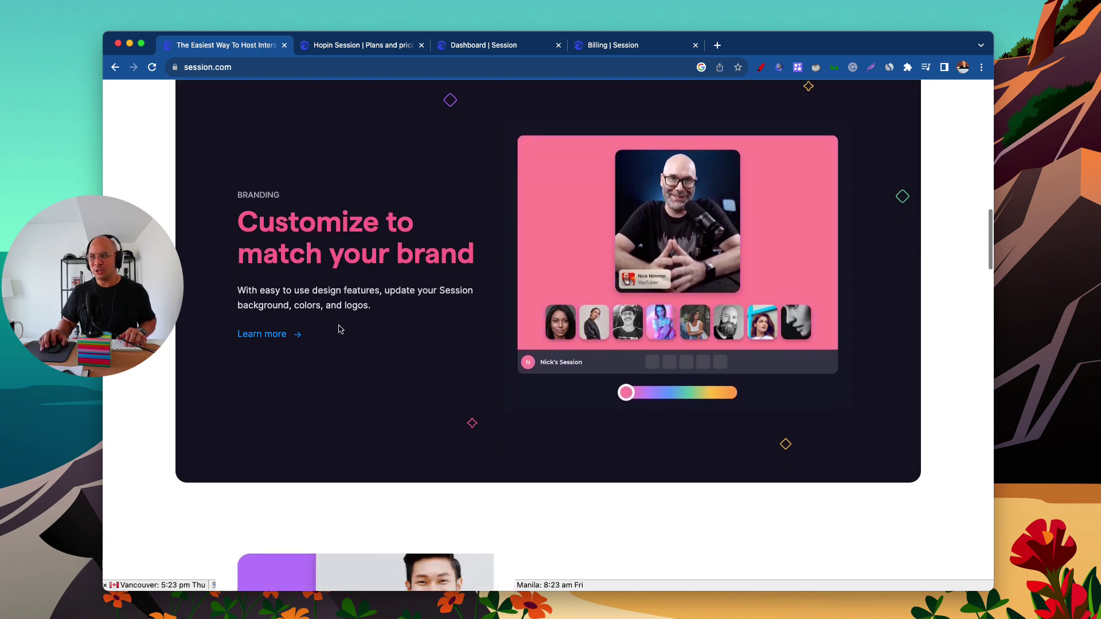
pyautogui.scroll(-5, 338, 328)
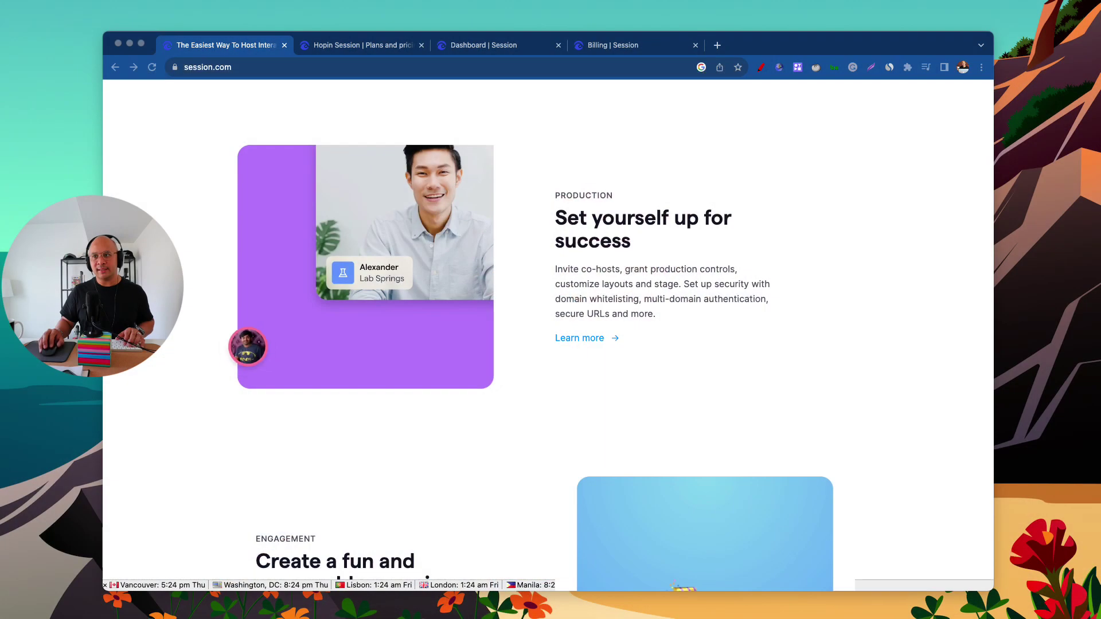
pyautogui.click(647, 418)
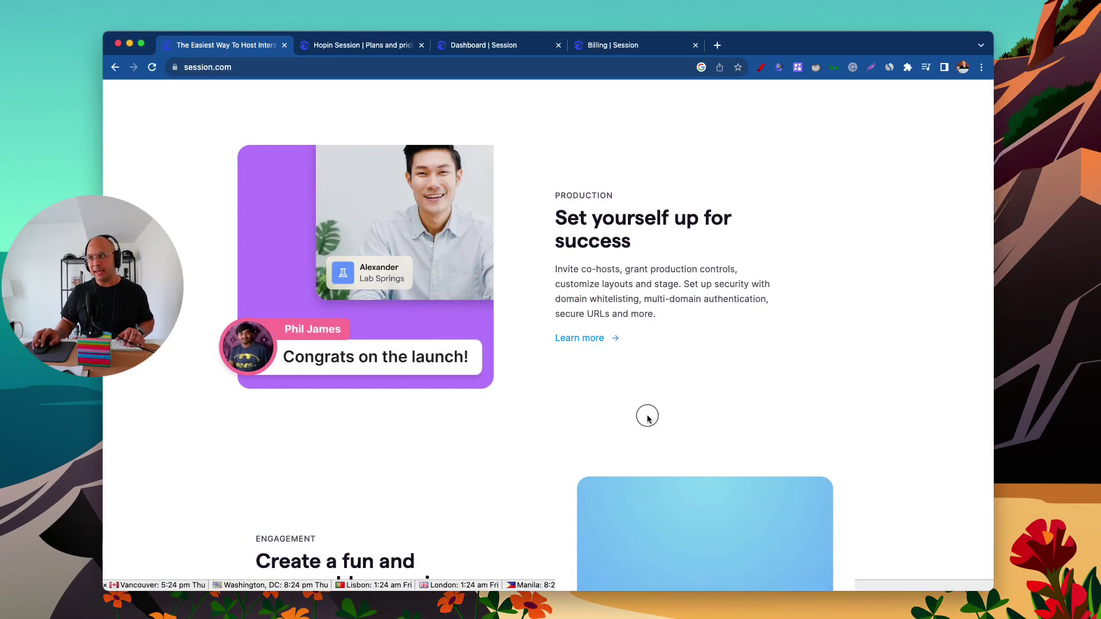
pyautogui.scroll(-3, 602, 411)
pyautogui.scroll(4, 602, 411)
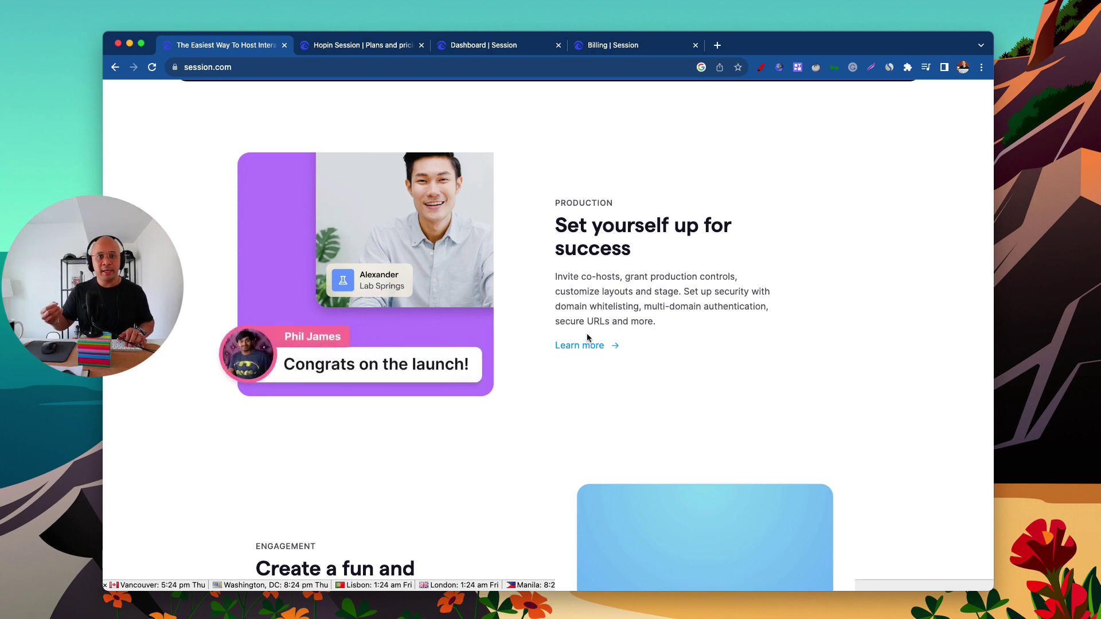
# Examine the Engagement section and its emoji reactions demo.
pyautogui.scroll(-5, 587, 338)
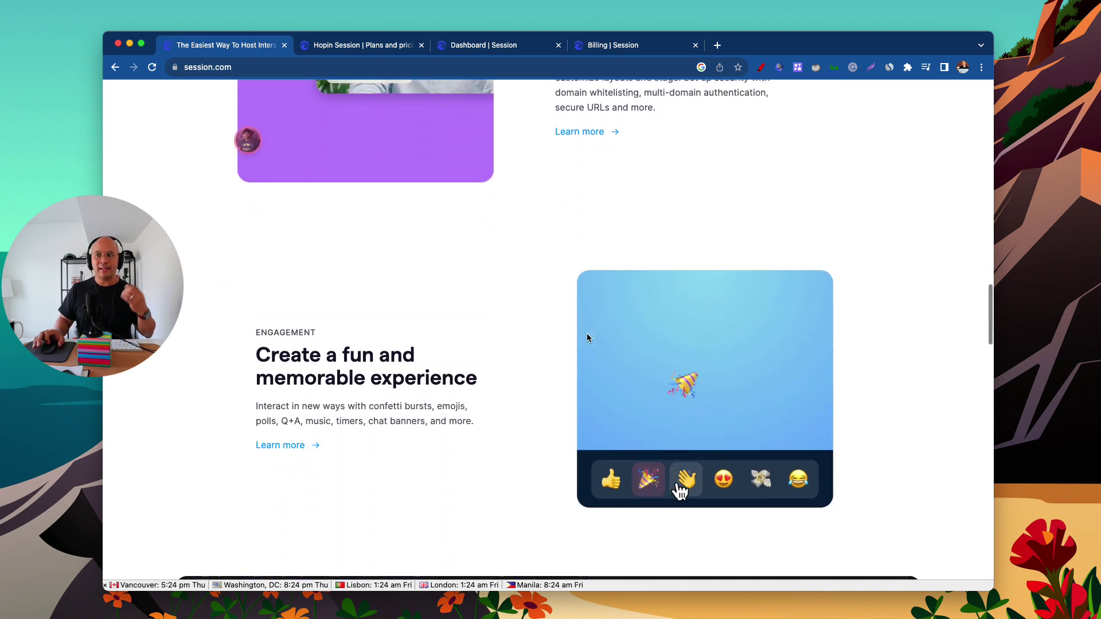
pyautogui.scroll(-2, 586, 337)
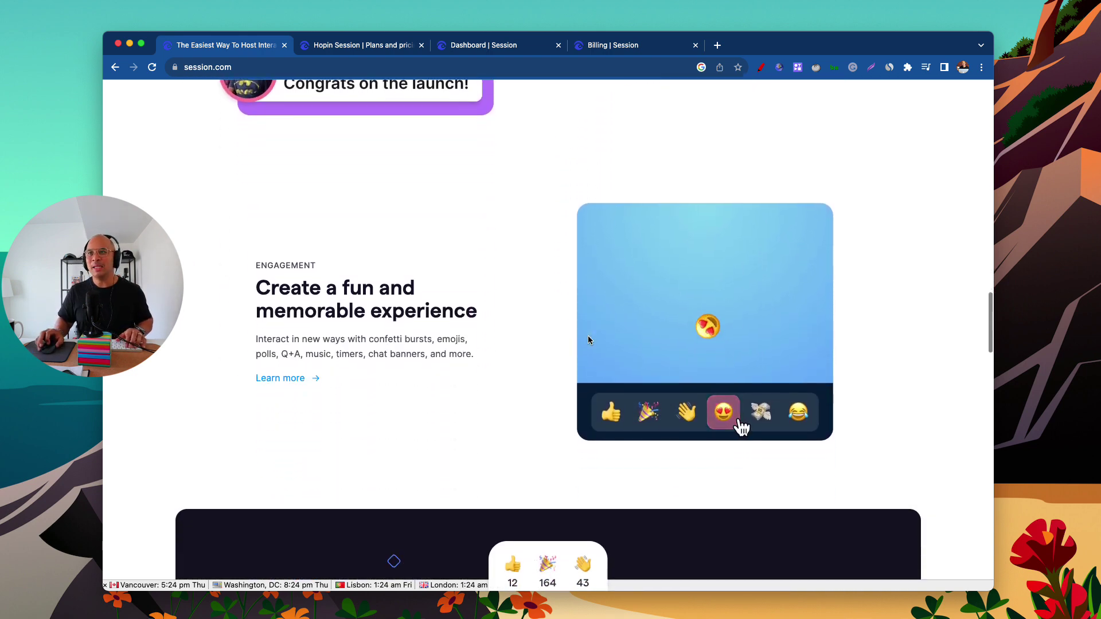
pyautogui.click(791, 423)
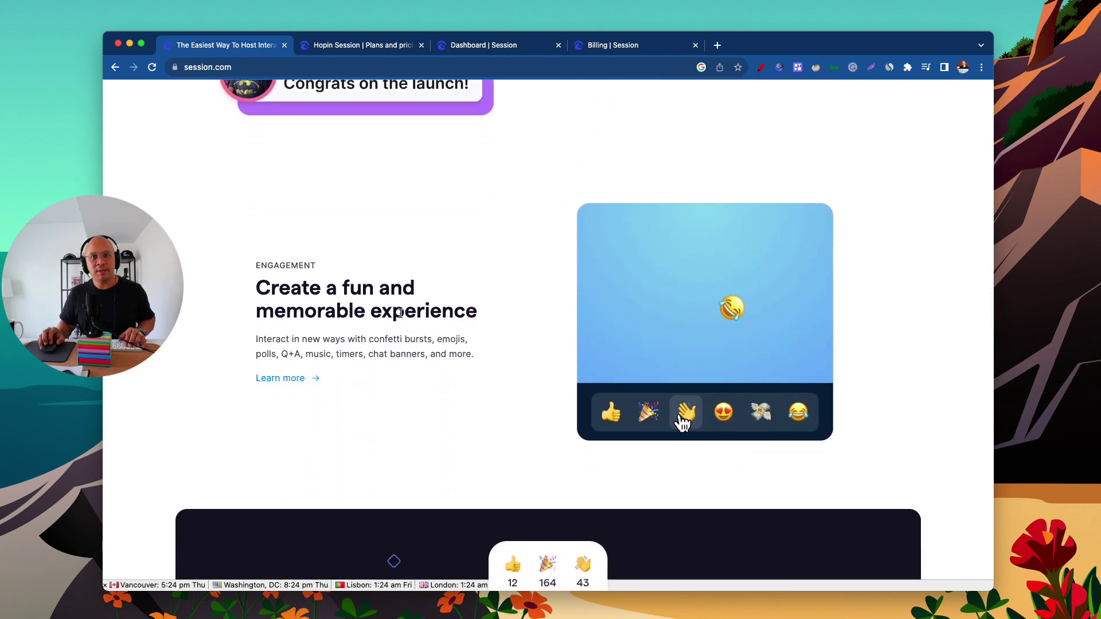
pyautogui.click(662, 422)
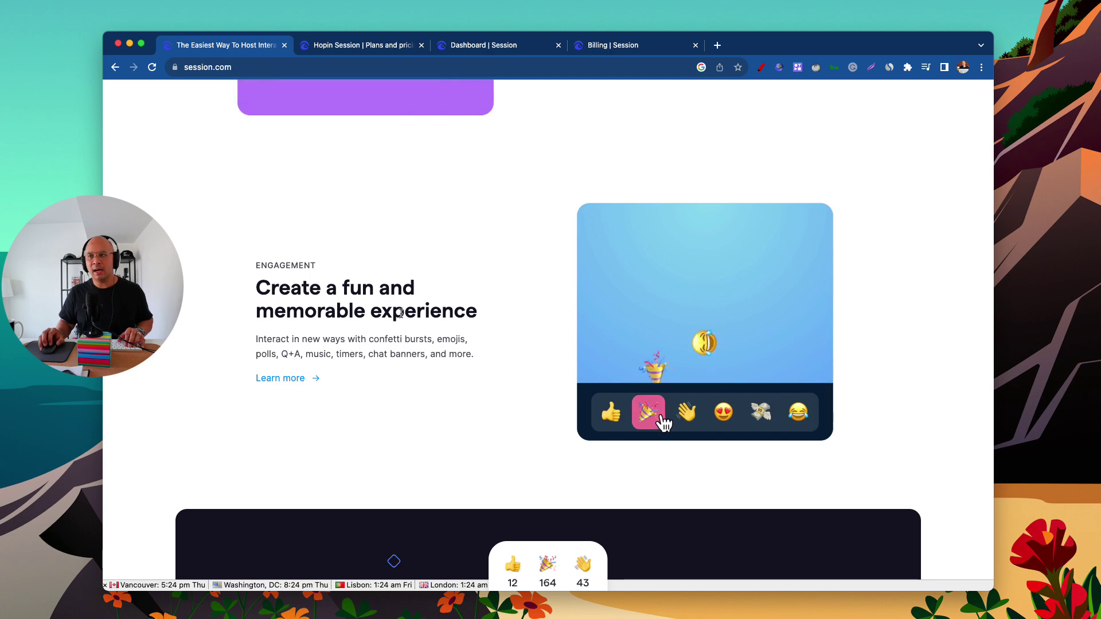
pyautogui.click(739, 427)
pyautogui.click(794, 423)
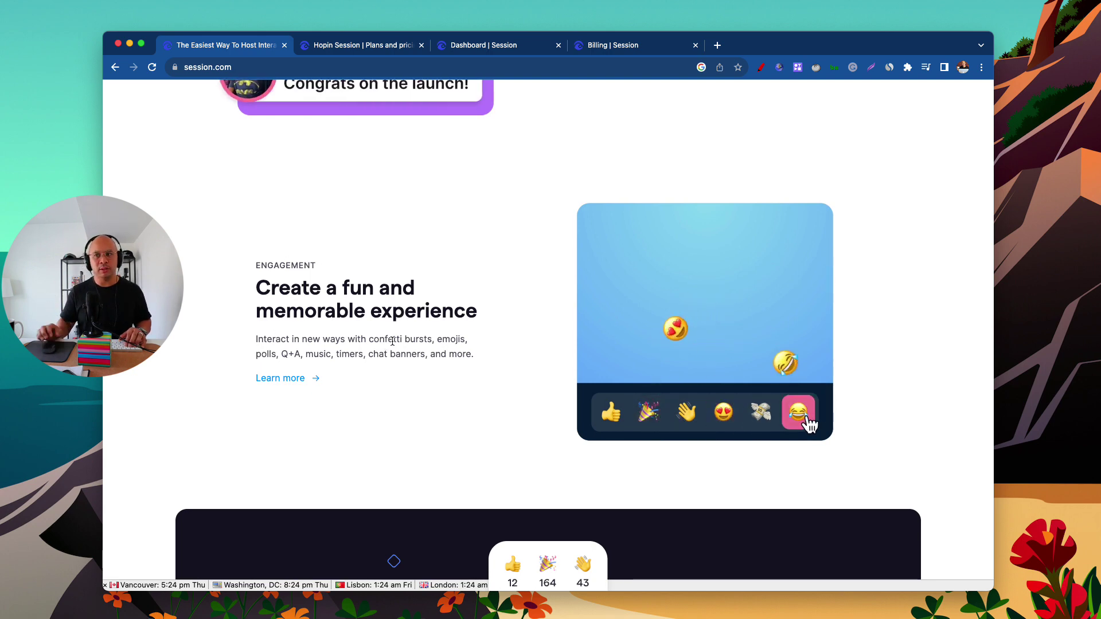
pyautogui.click(653, 420)
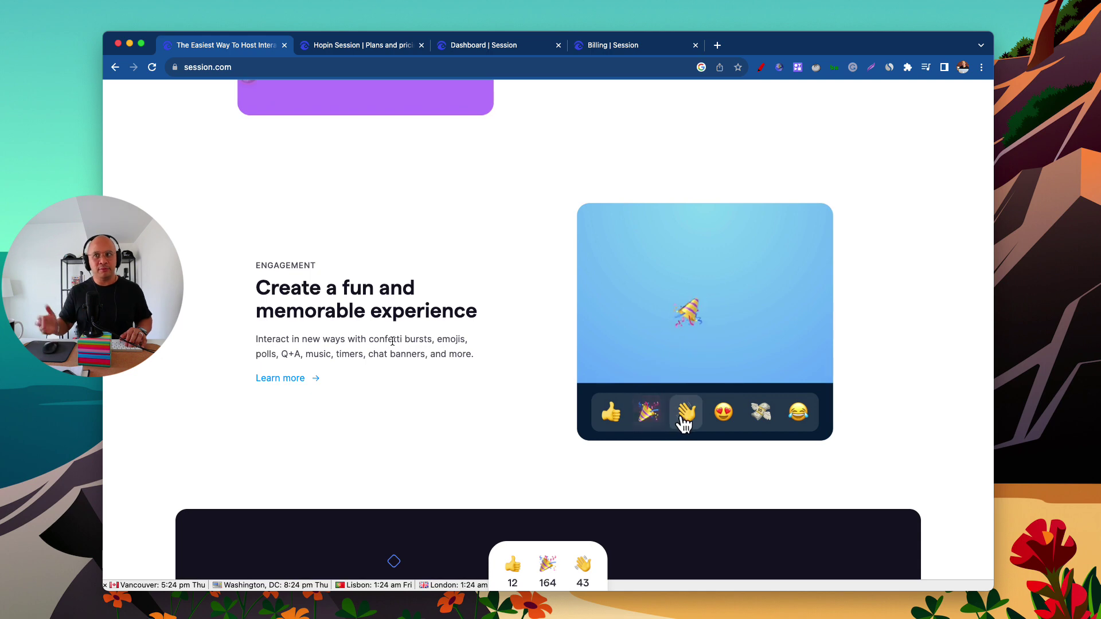
pyautogui.click(725, 425)
pyautogui.scroll(-1, 726, 424)
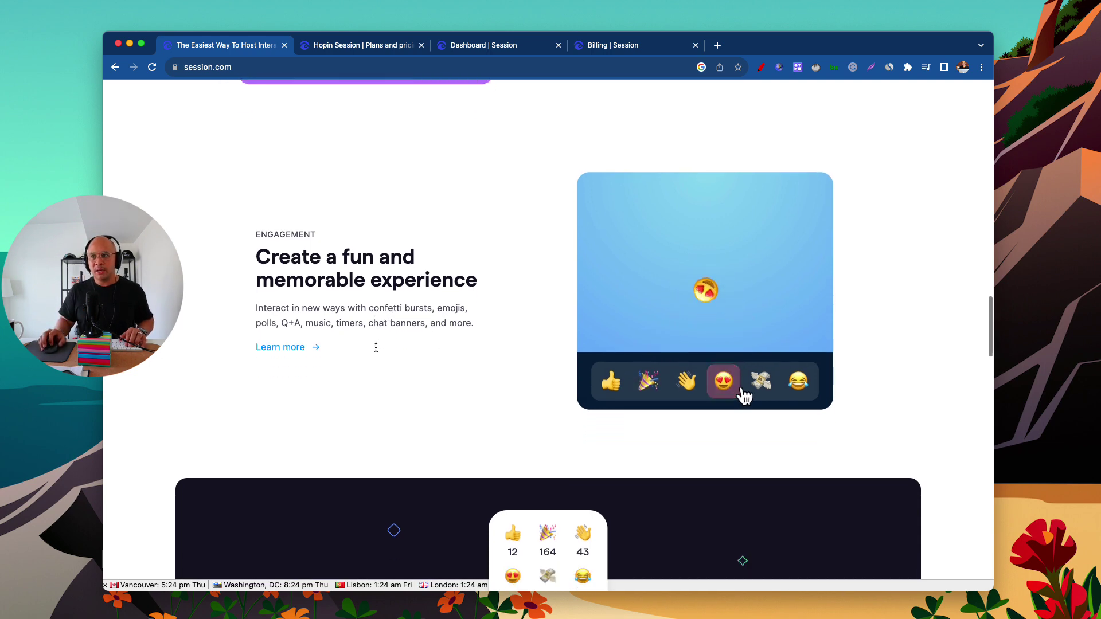
# Highlight "confetti bursts" in the Engagement description and magnify the text to read the interaction features.
pyautogui.moveTo(364, 312); pyautogui.dragTo(419, 310)
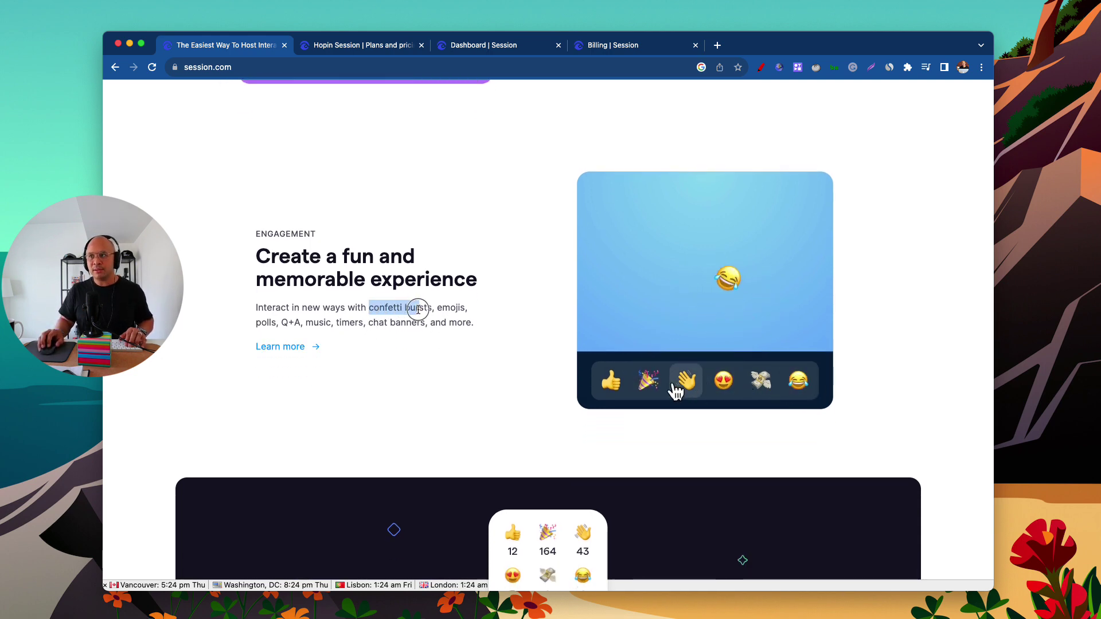
pyautogui.scroll(5, 392, 326)
pyautogui.click(429, 363)
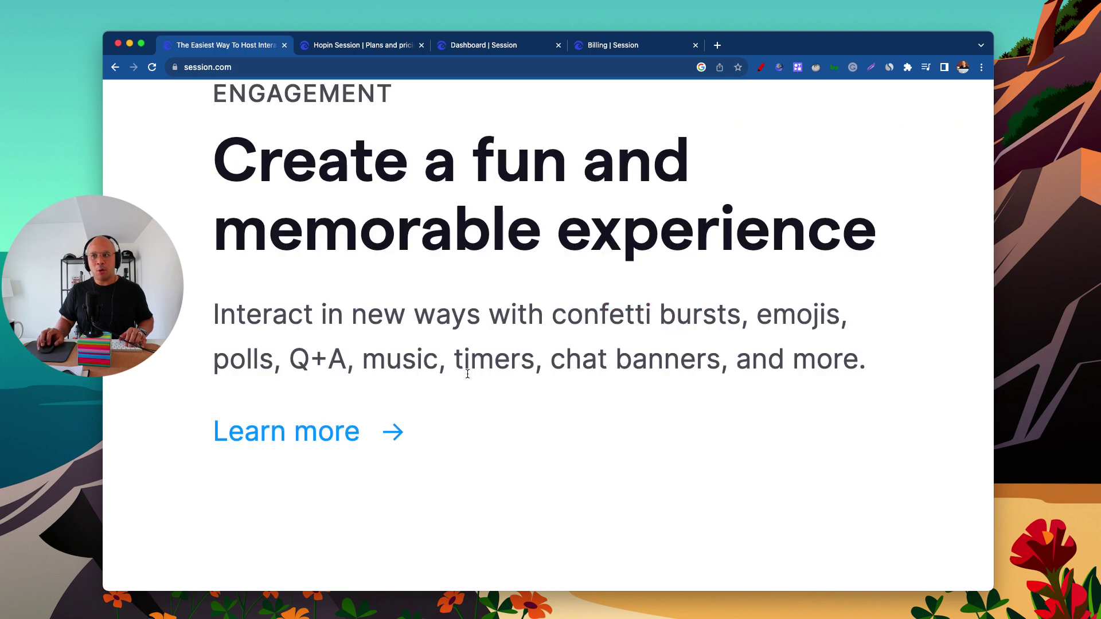
pyautogui.hscroll(1, 401, 367)
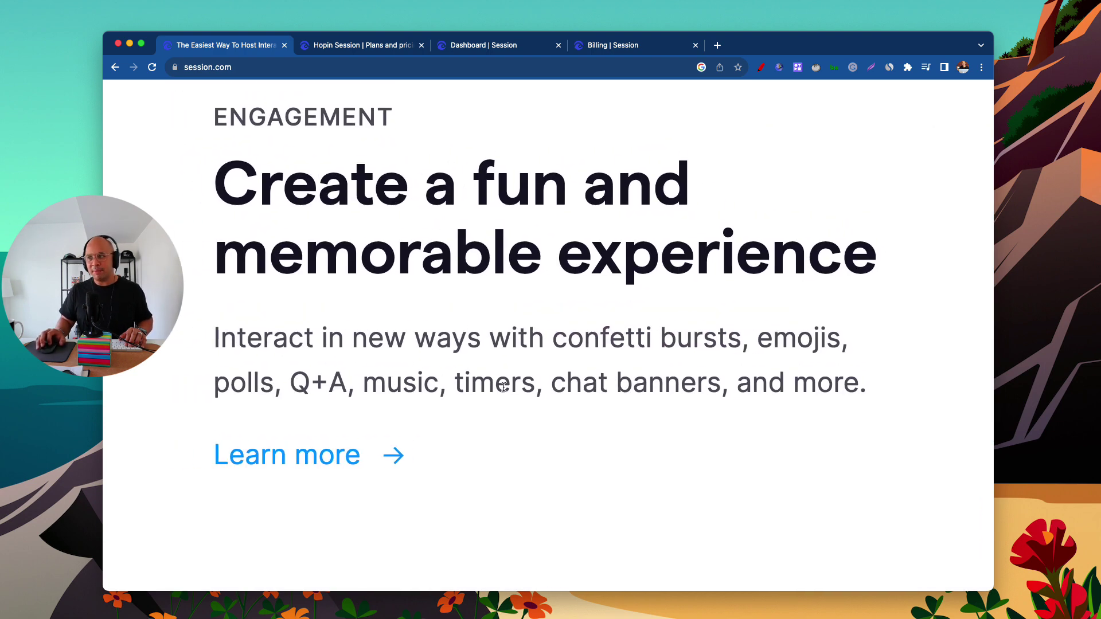
pyautogui.scroll(-5, 503, 387)
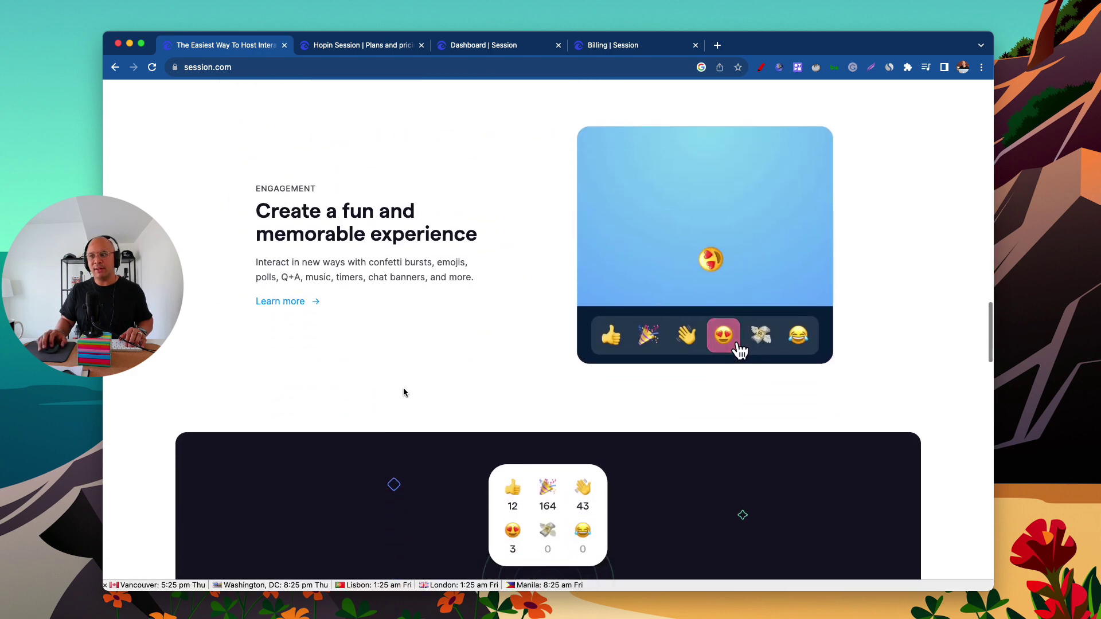
# Review the Insights section on understanding your audience and the Recording section on one-click recordings and the playback microsite.
pyautogui.scroll(-5, 404, 392)
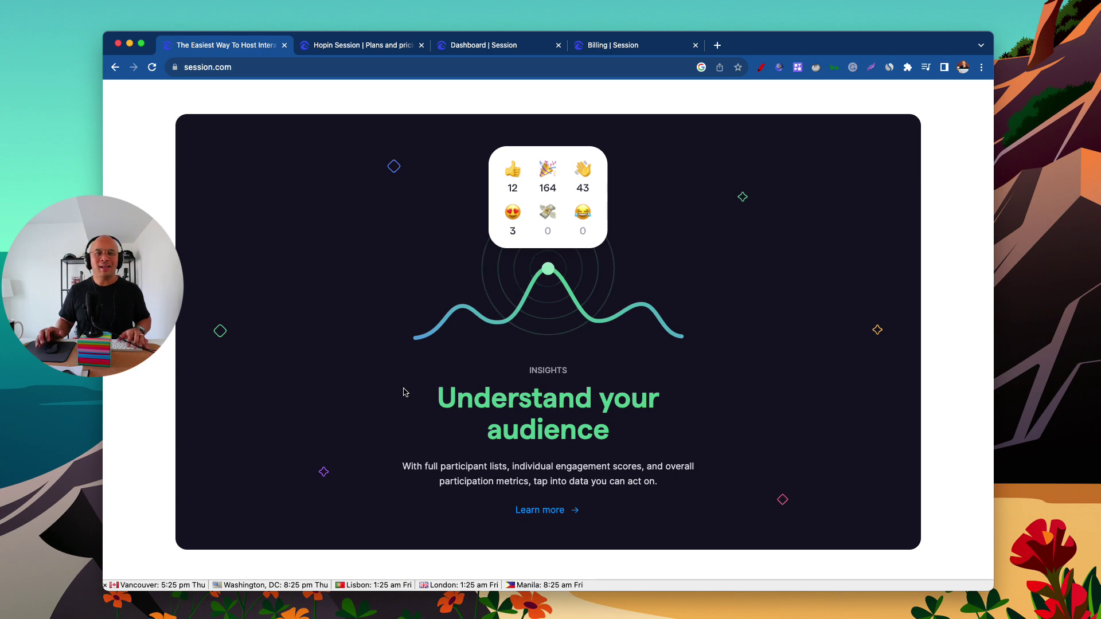
pyautogui.scroll(1, 451, 389)
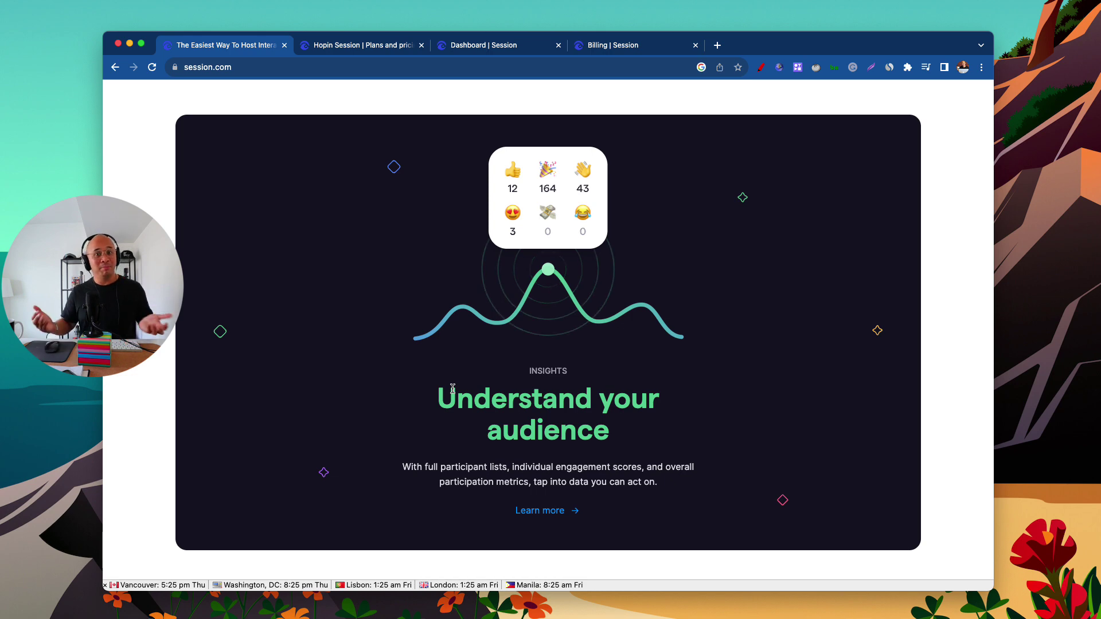
pyautogui.scroll(-7, 476, 384)
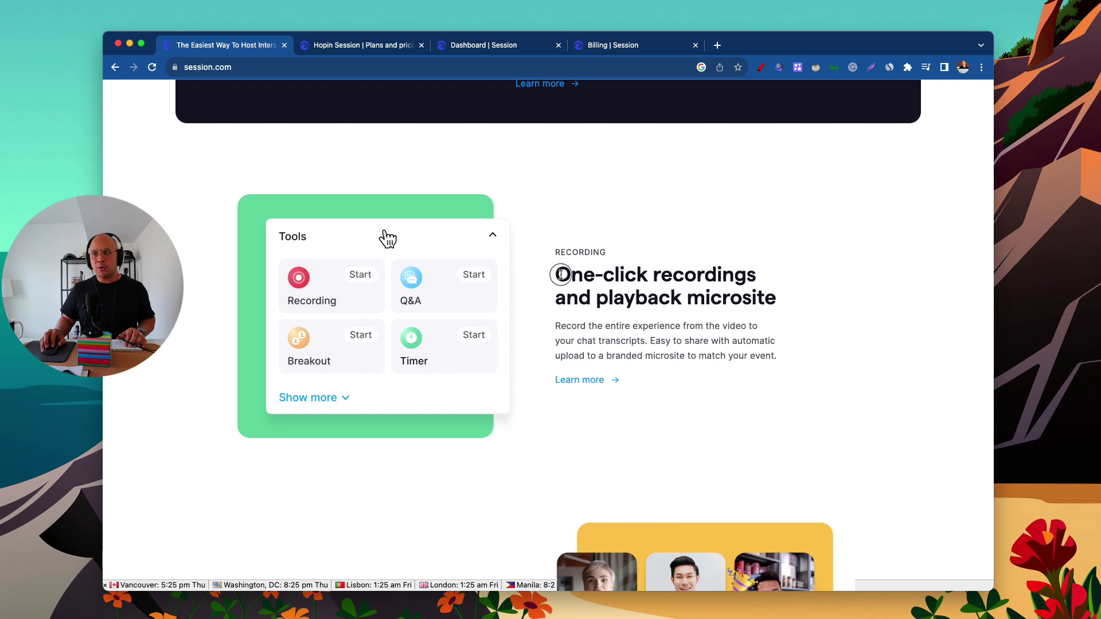
# Highlight "playback microsite" in the Recording section's heading while reviewing its one-click recordings feature.
pyautogui.moveTo(558, 273); pyautogui.dragTo(729, 314)
pyautogui.click(729, 315)
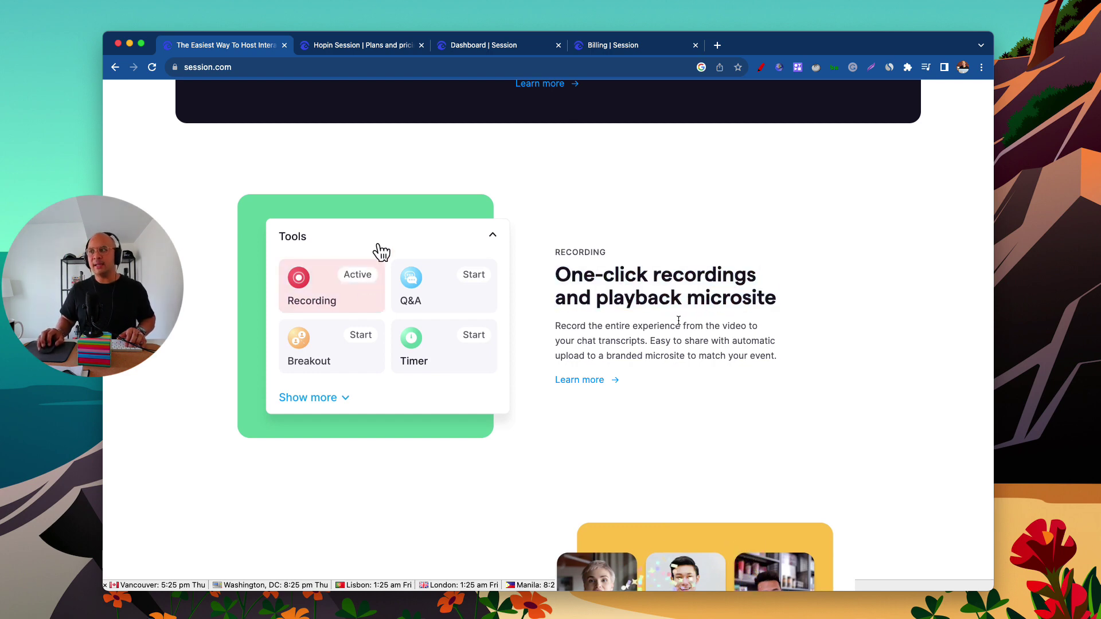
pyautogui.moveTo(599, 304); pyautogui.dragTo(776, 304)
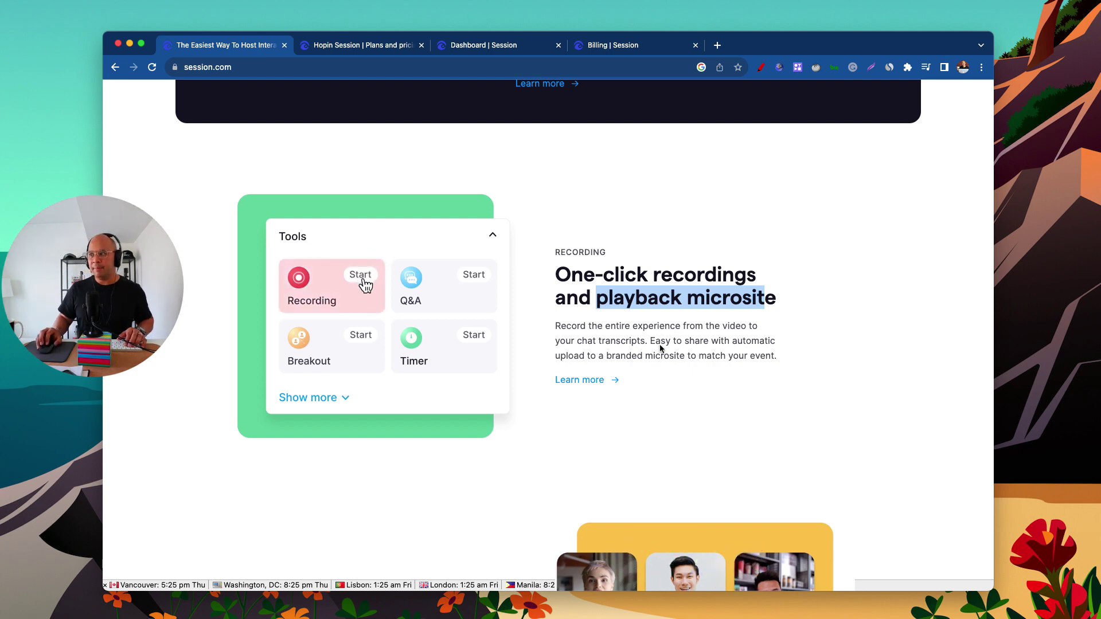
pyautogui.scroll(-1, 659, 347)
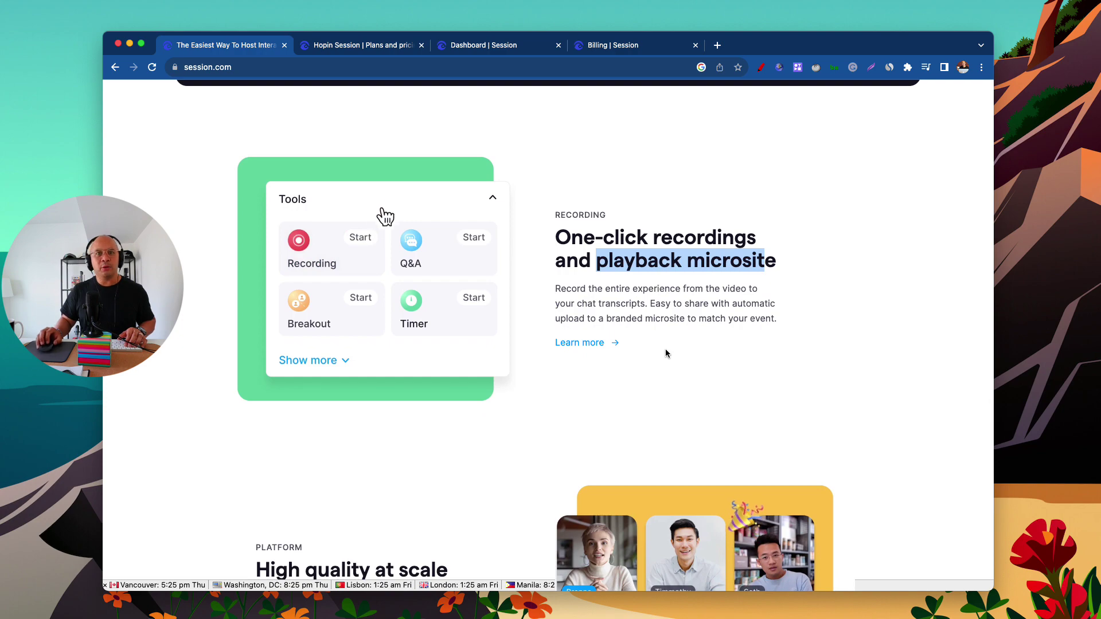
pyautogui.click(57, 401)
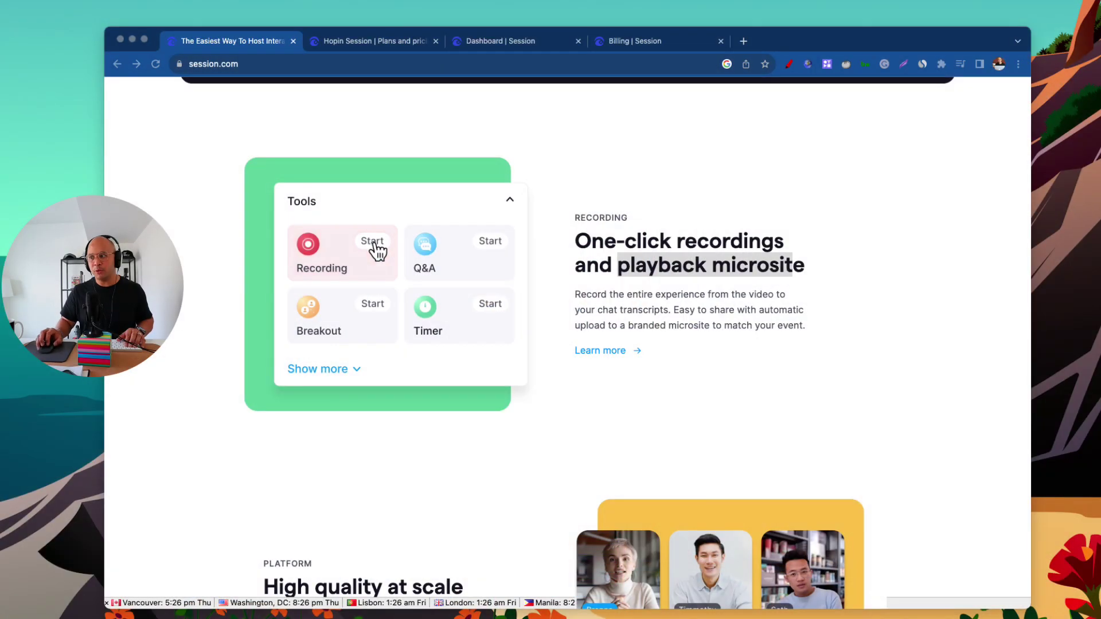
# Magnify the Platform section's "High quality at scale" text and highlight "ultra-low latency" in its description.
pyautogui.scroll(-3, 656, 419)
pyautogui.scroll(-5, 656, 420)
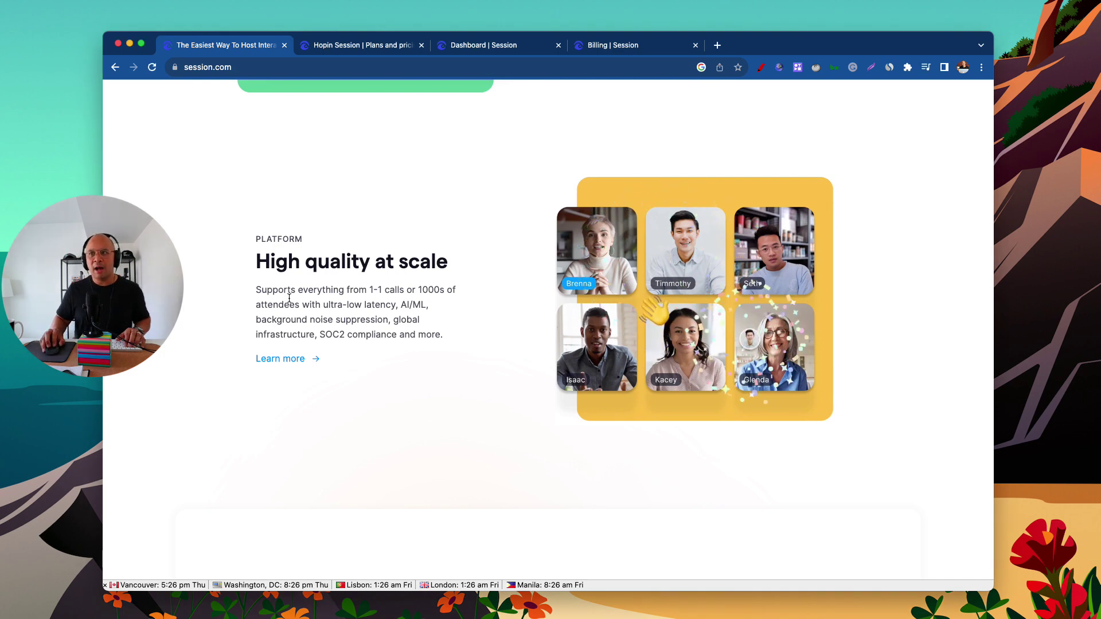
pyautogui.doubleClick(260, 289)
pyautogui.click(260, 289)
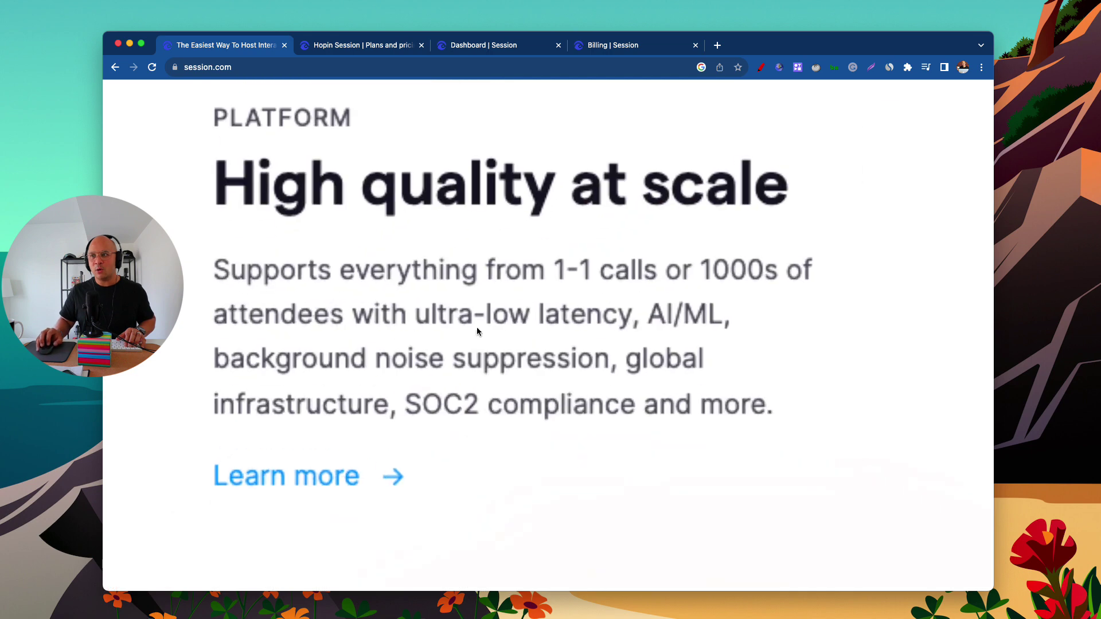
pyautogui.moveTo(415, 316); pyautogui.dragTo(623, 316)
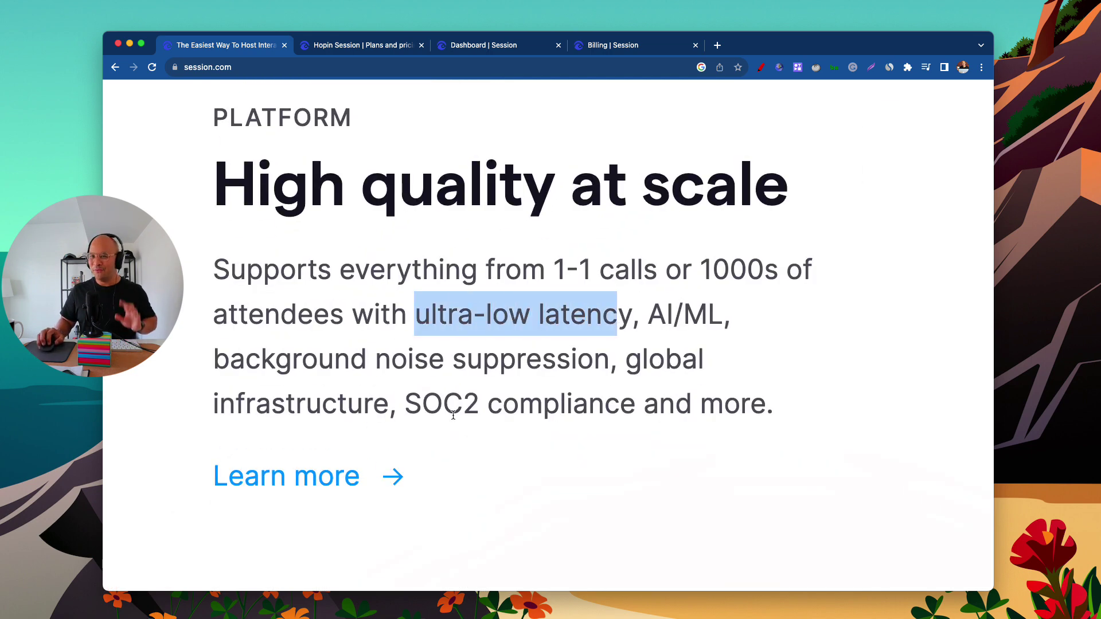
pyautogui.scroll(-3, 445, 370)
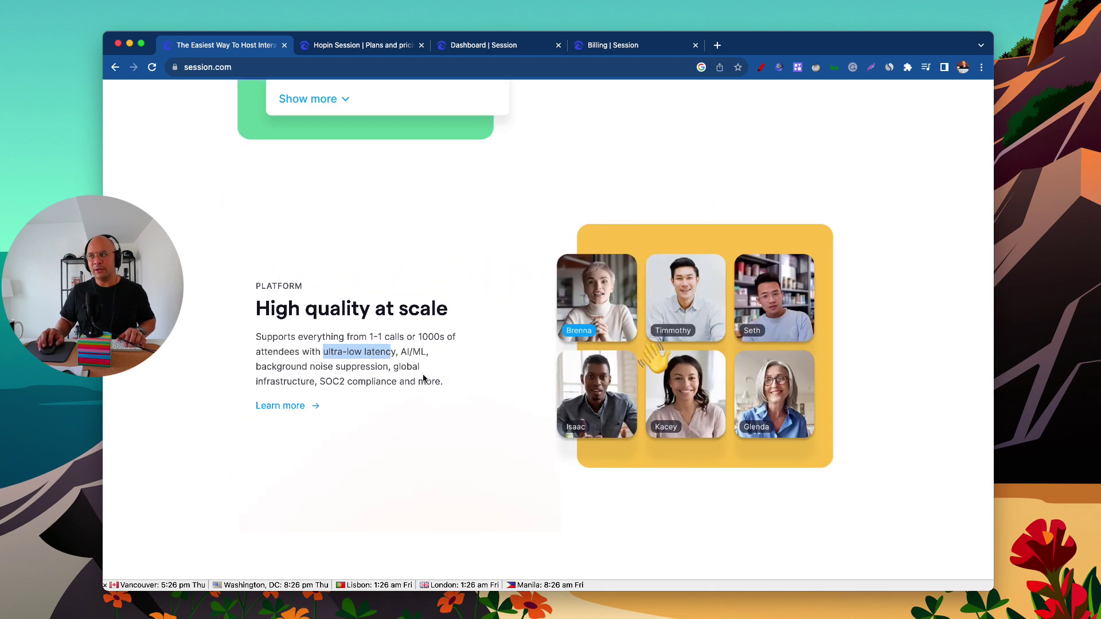
pyautogui.click(423, 378)
# Review the customer testimonial and closing sign-up banner, and return to the start of the homepage.
pyautogui.scroll(-9, 423, 379)
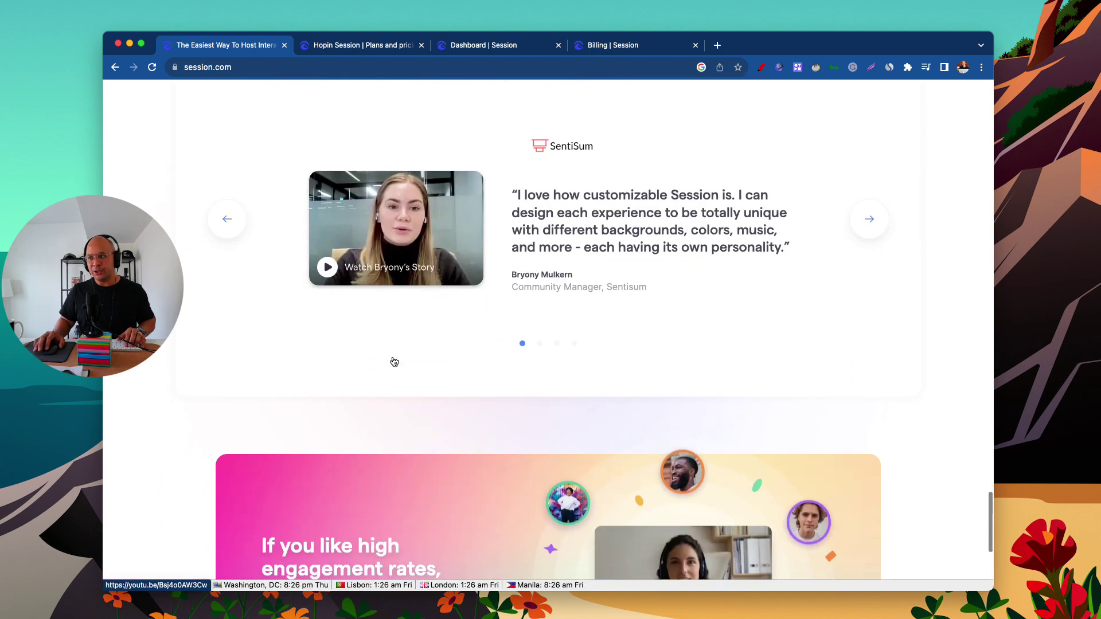
pyautogui.scroll(-5, 394, 362)
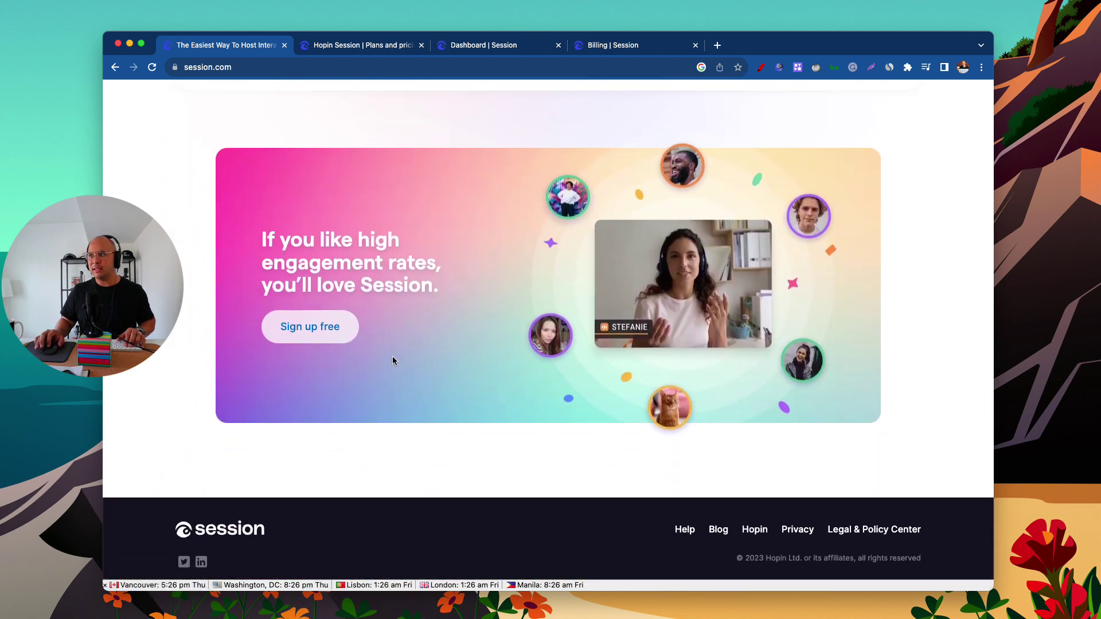
pyautogui.scroll(5, 436, 115)
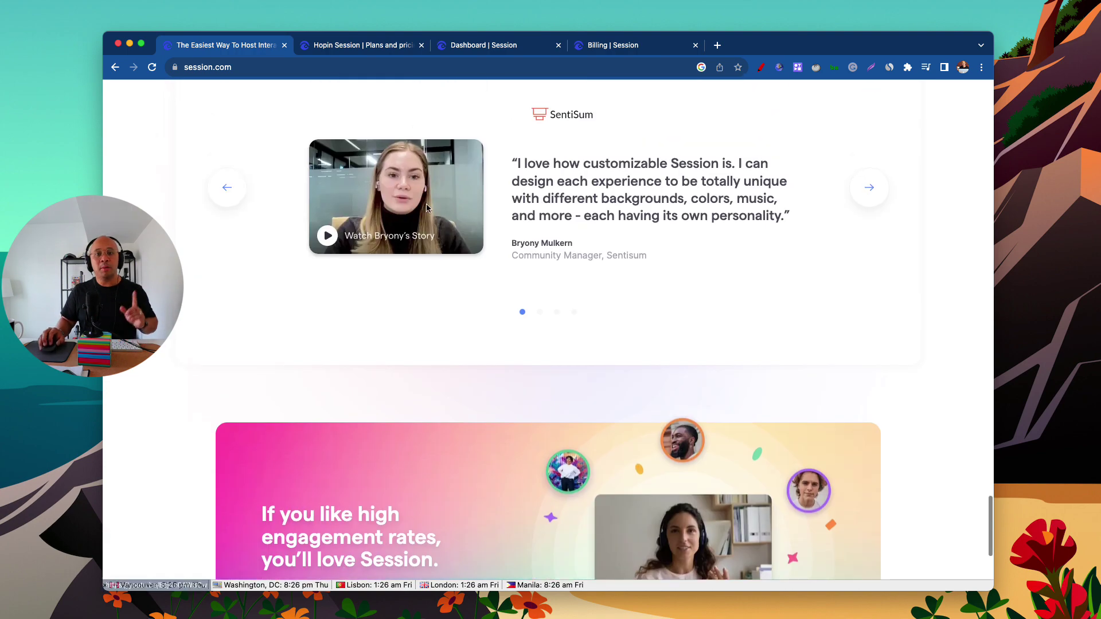
pyautogui.scroll(3, 455, 143)
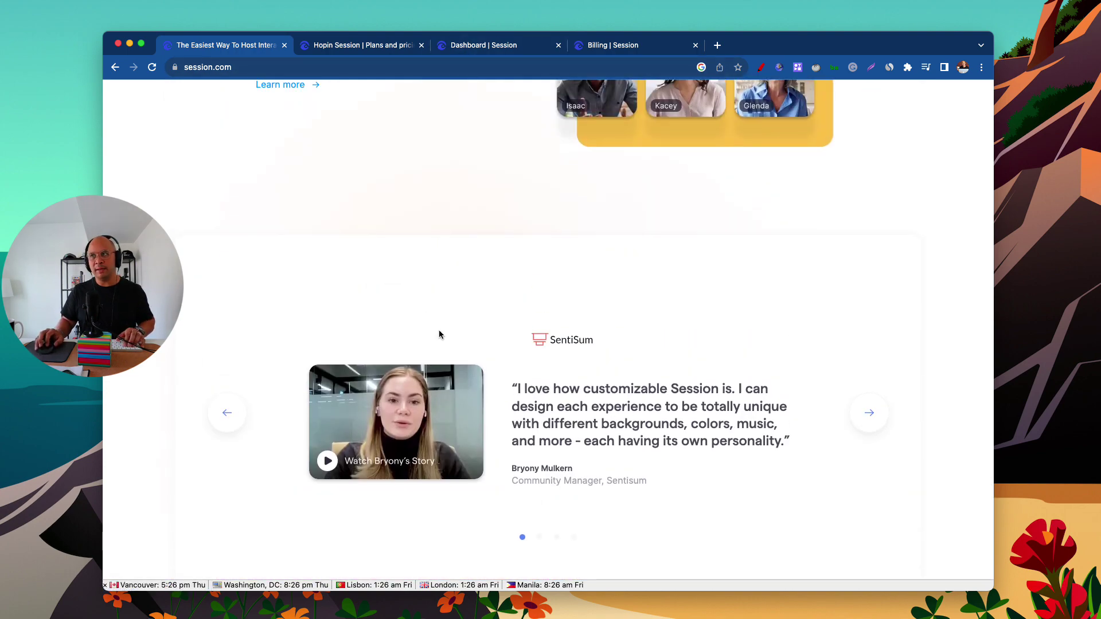
pyautogui.scroll(15, 440, 333)
pyautogui.scroll(15, 440, 334)
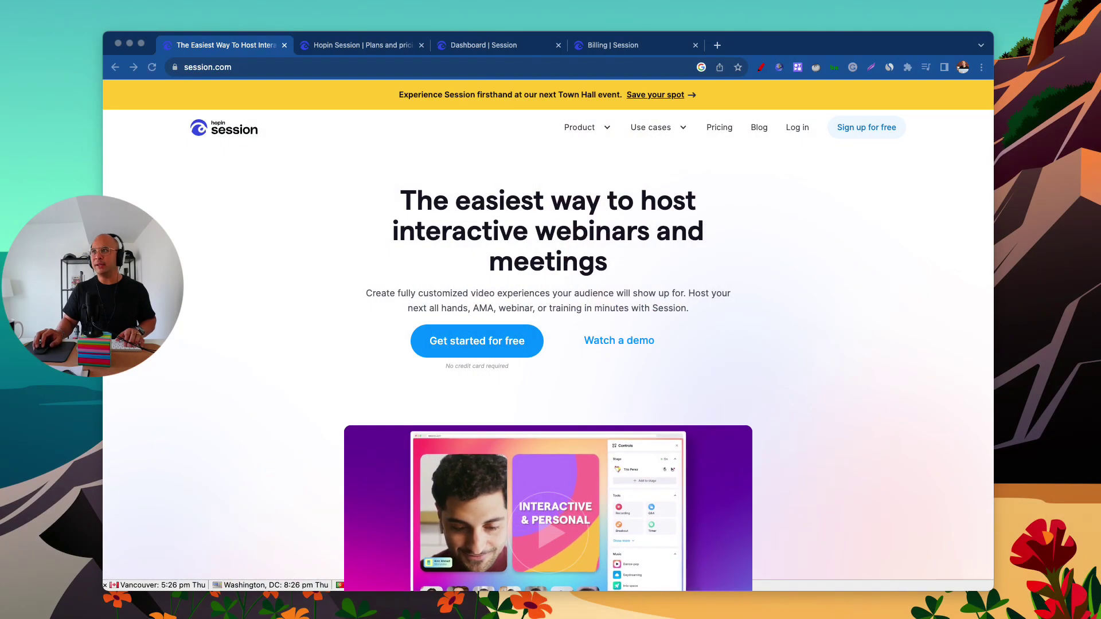
# Switch to the Session dashboard and enlarge the page for easier reading.
pyautogui.click(462, 50)
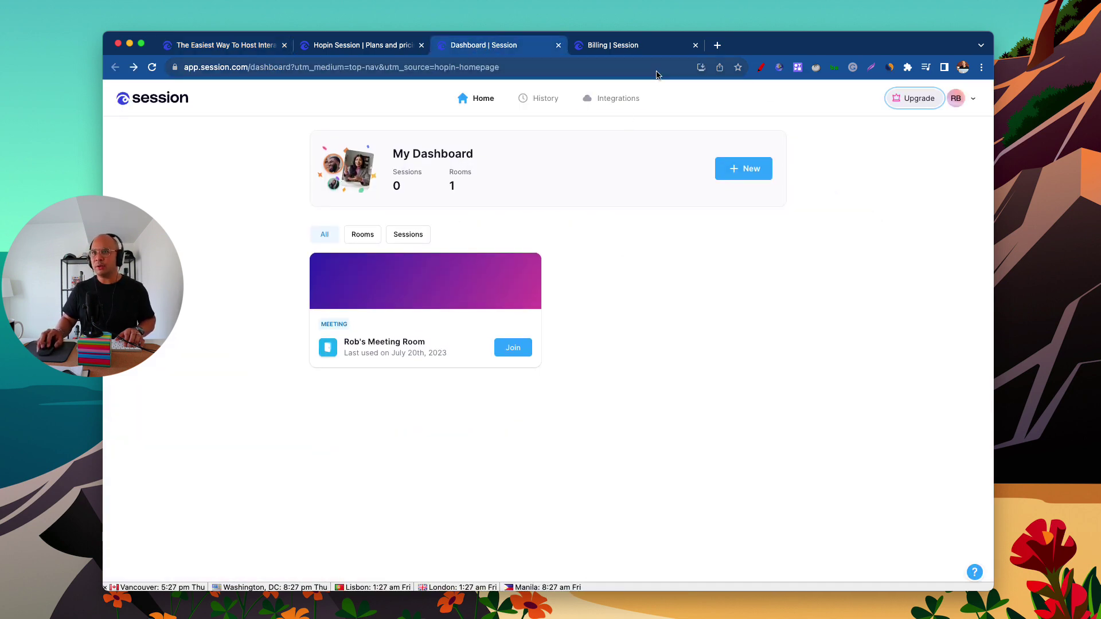
pyautogui.press('super+equal')
pyautogui.press('super+equal')
pyautogui.press('super+equal')
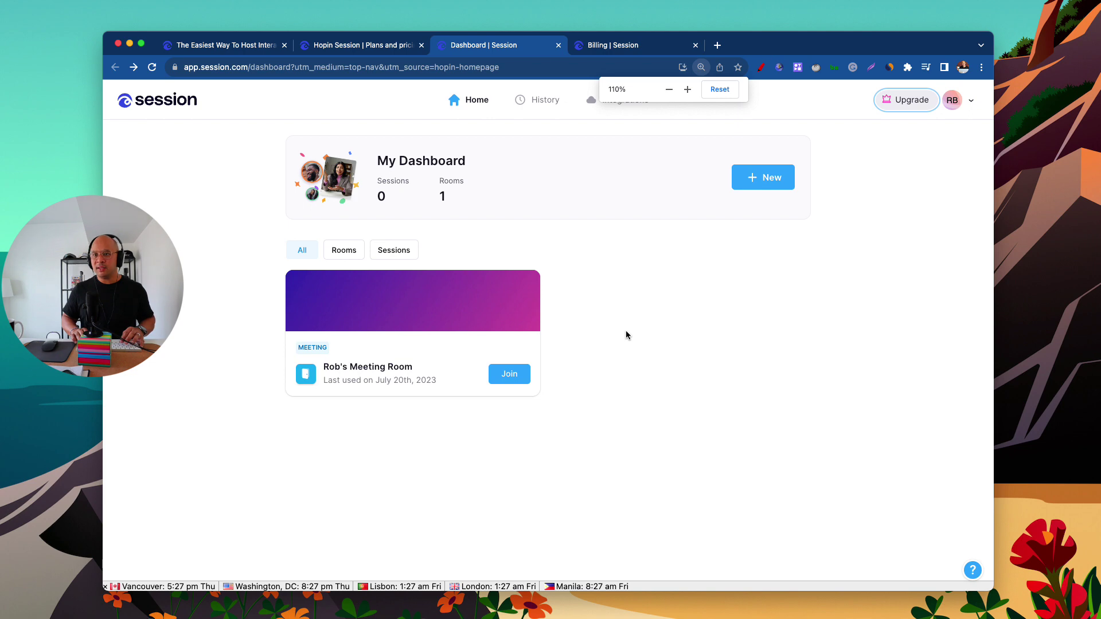
pyautogui.press('super+minus')
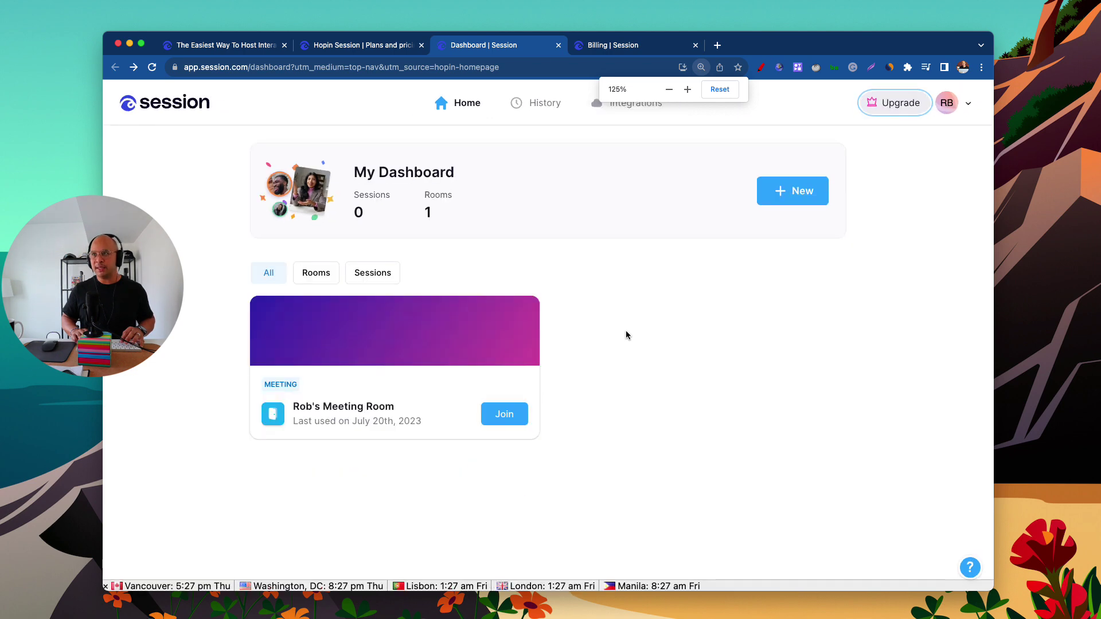
pyautogui.press('super+equal')
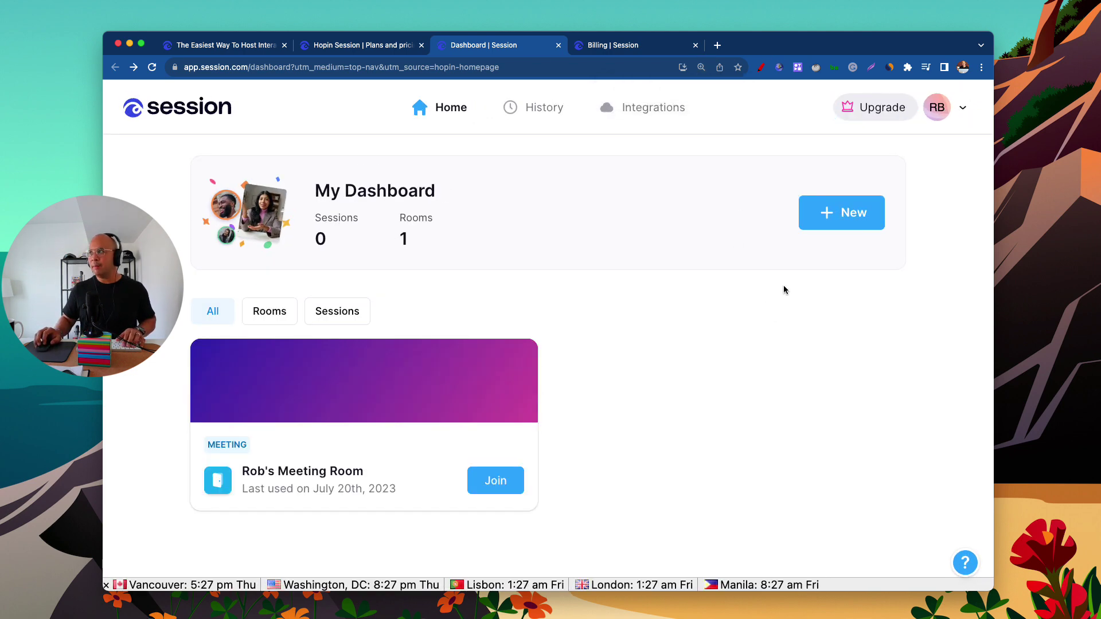
# Underline Home, History and Integrations in red, number them 1, 2 and 3, and clear the annotations.
pyautogui.click(762, 68)
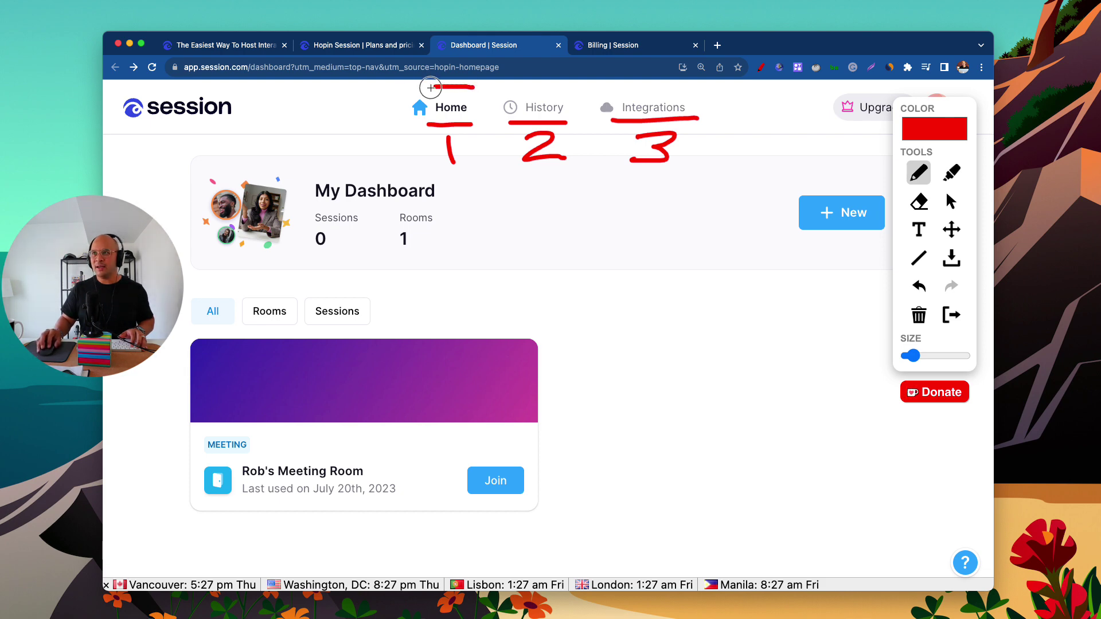
pyautogui.press('Escape')
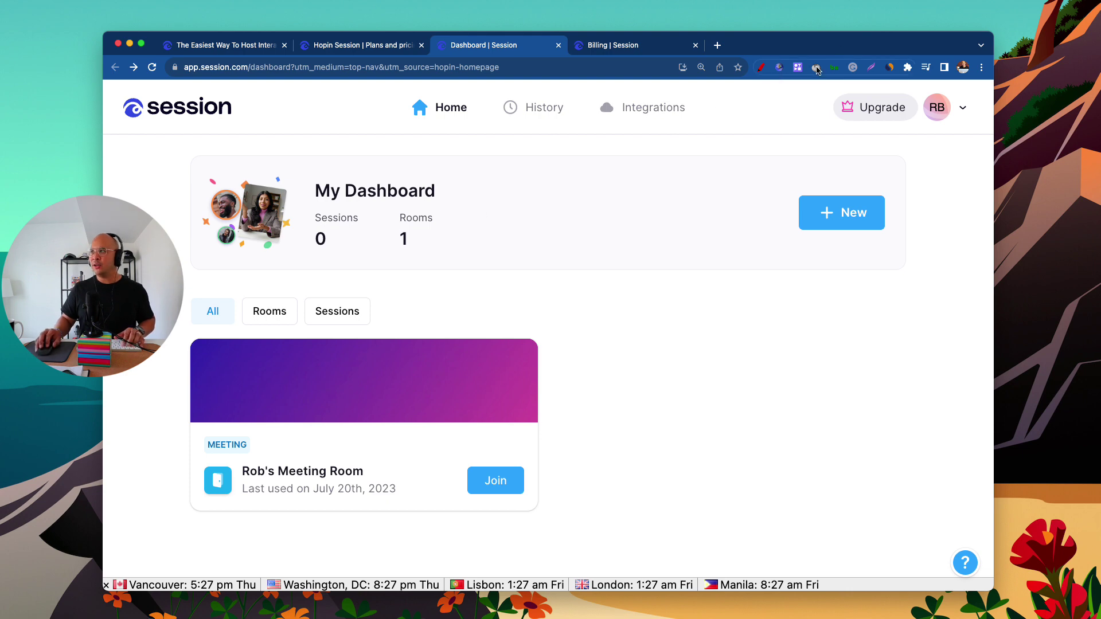
# Draw red boxes around the Sessions and Rooms counts and the existing meeting room card on the dashboard.
pyautogui.click(760, 68)
pyautogui.moveTo(933, 127); pyautogui.dragTo(930, 282)
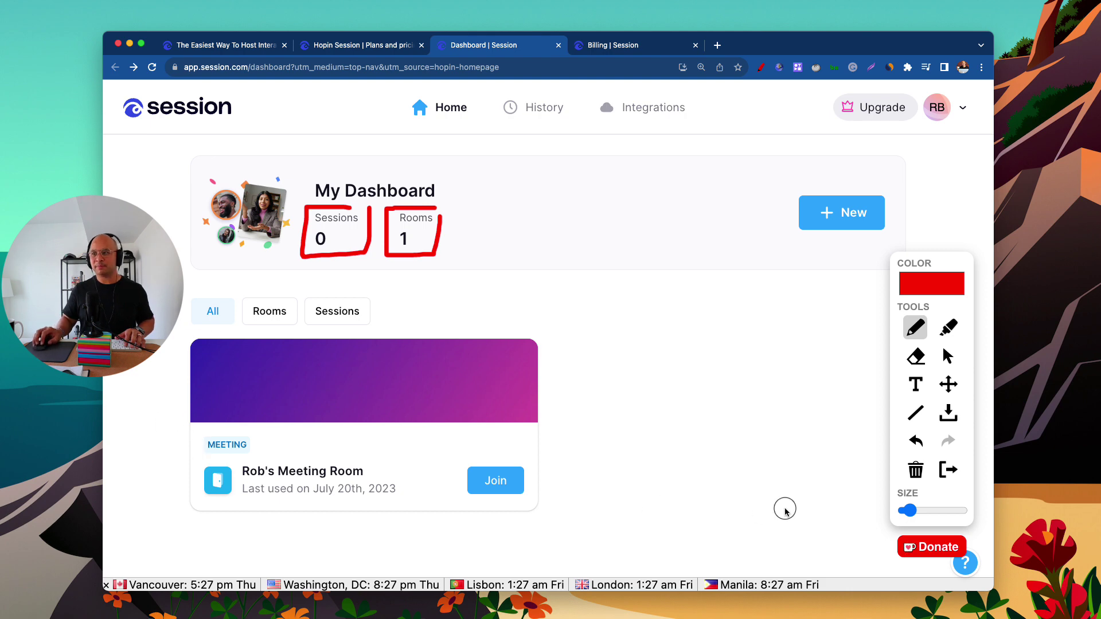
pyautogui.moveTo(524, 326); pyautogui.dragTo(204, 329)
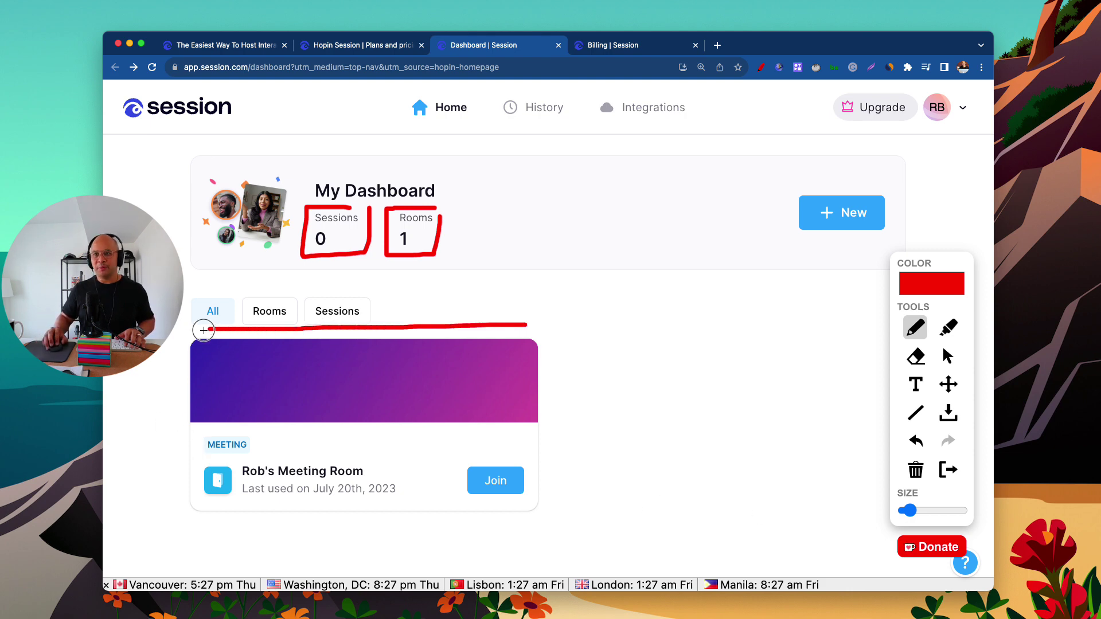
pyautogui.moveTo(171, 391)
pyautogui.mouseDown()
pyautogui.moveTo(168, 516)
pyautogui.moveTo(531, 521)
pyautogui.moveTo(534, 347)
pyautogui.mouseUp()
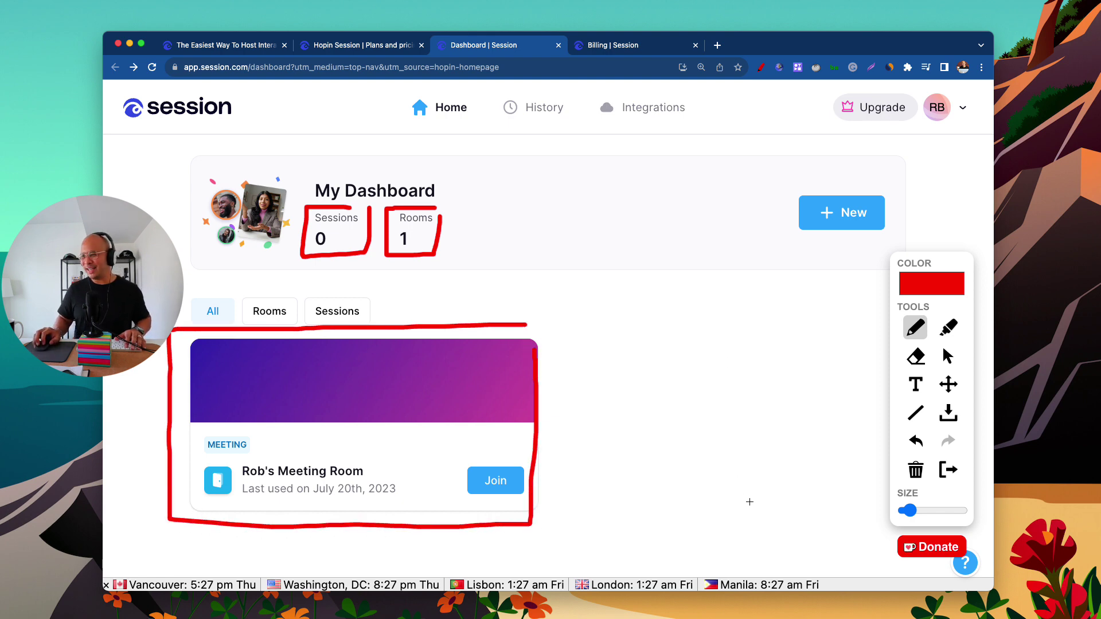
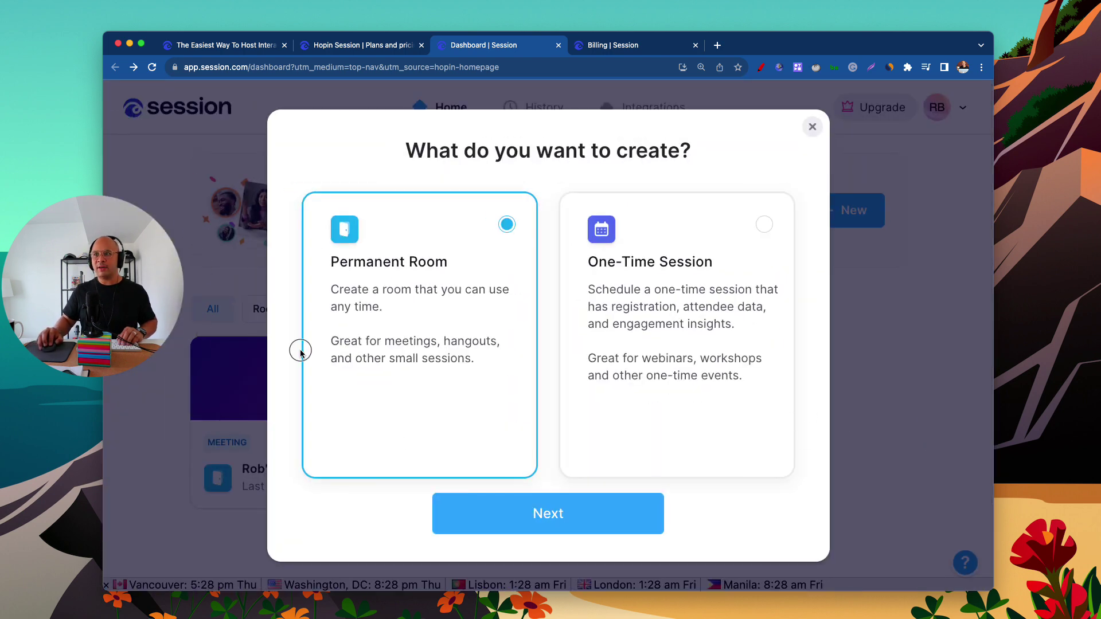
# Underline the Permanent Room and One-Time Session headings in red in the creation dialog.
pyautogui.click(761, 67)
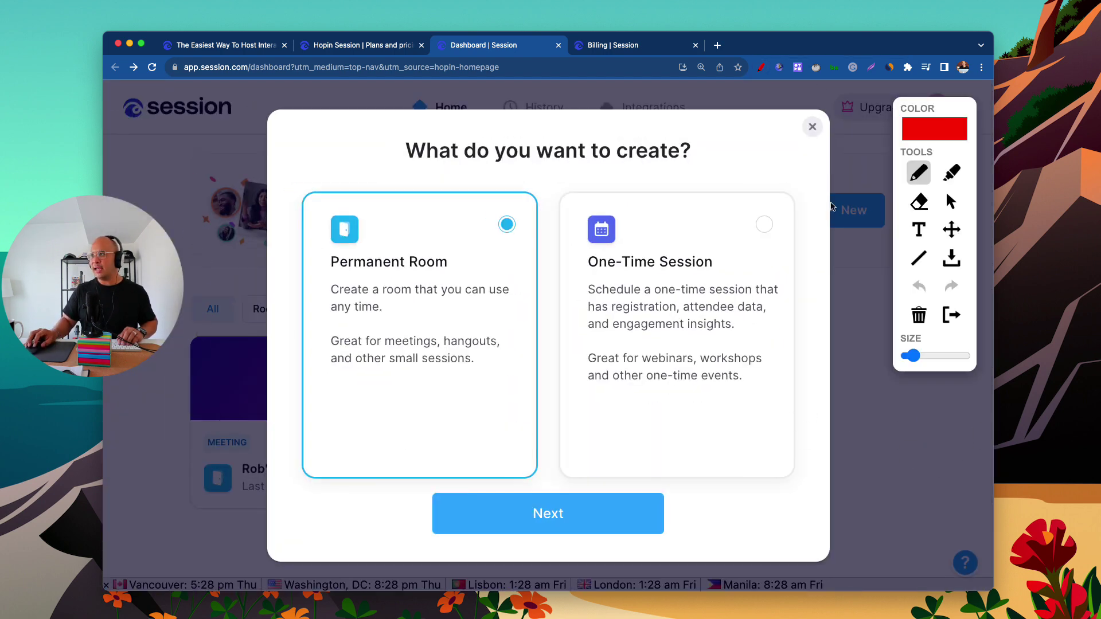
pyautogui.moveTo(326, 274); pyautogui.dragTo(455, 274)
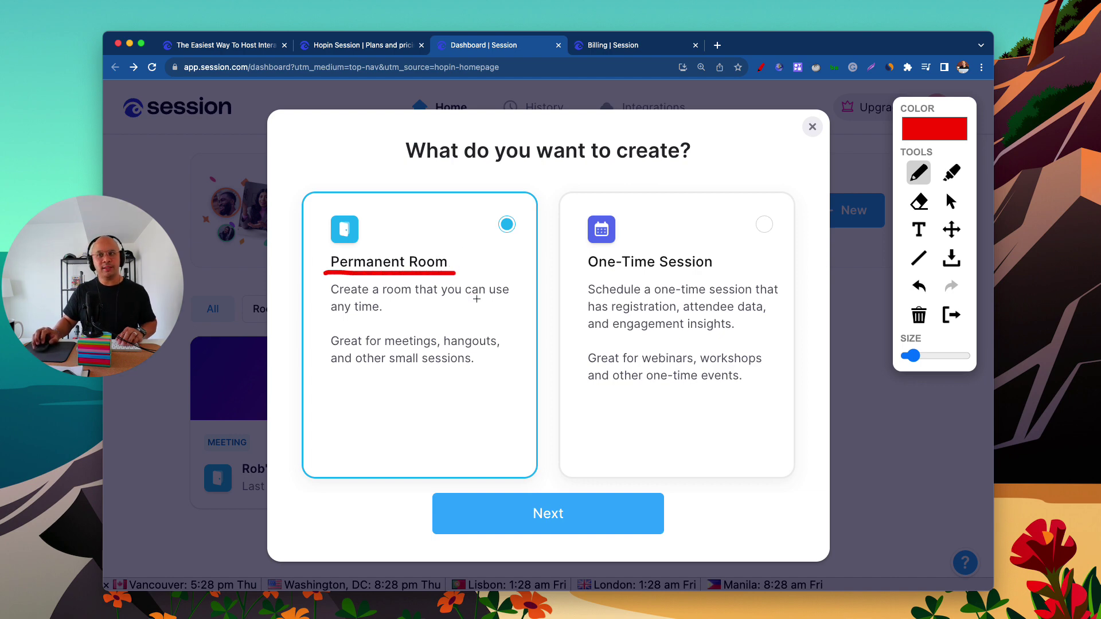
pyautogui.scroll(-1, 457, 316)
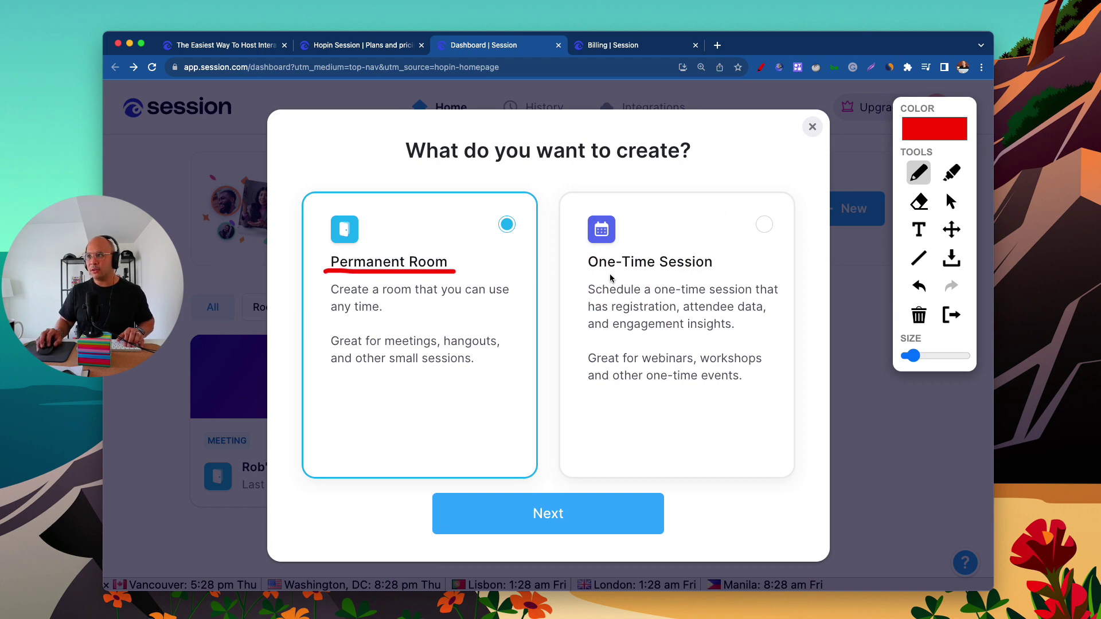
pyautogui.moveTo(576, 274); pyautogui.dragTo(724, 272)
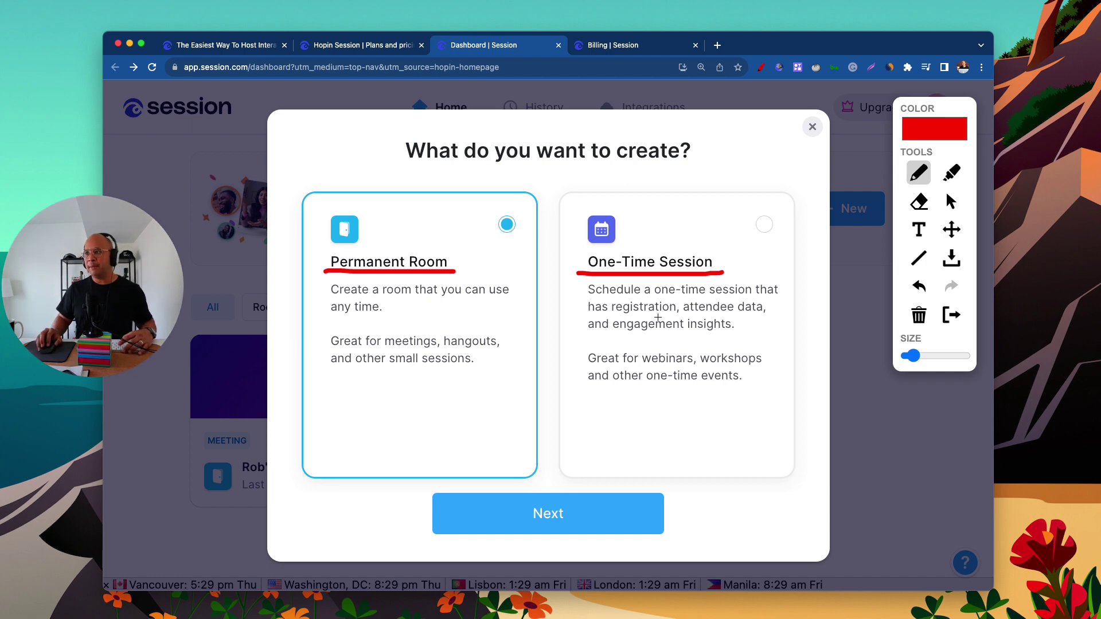
# Underline the key features and uses in both option descriptions, from registration and webinars to meetings, hangouts and other small sessions.
pyautogui.moveTo(609, 314); pyautogui.dragTo(757, 314)
pyautogui.moveTo(621, 334); pyautogui.dragTo(723, 336)
pyautogui.moveTo(643, 364); pyautogui.dragTo(771, 368)
pyautogui.moveTo(634, 385); pyautogui.dragTo(739, 386)
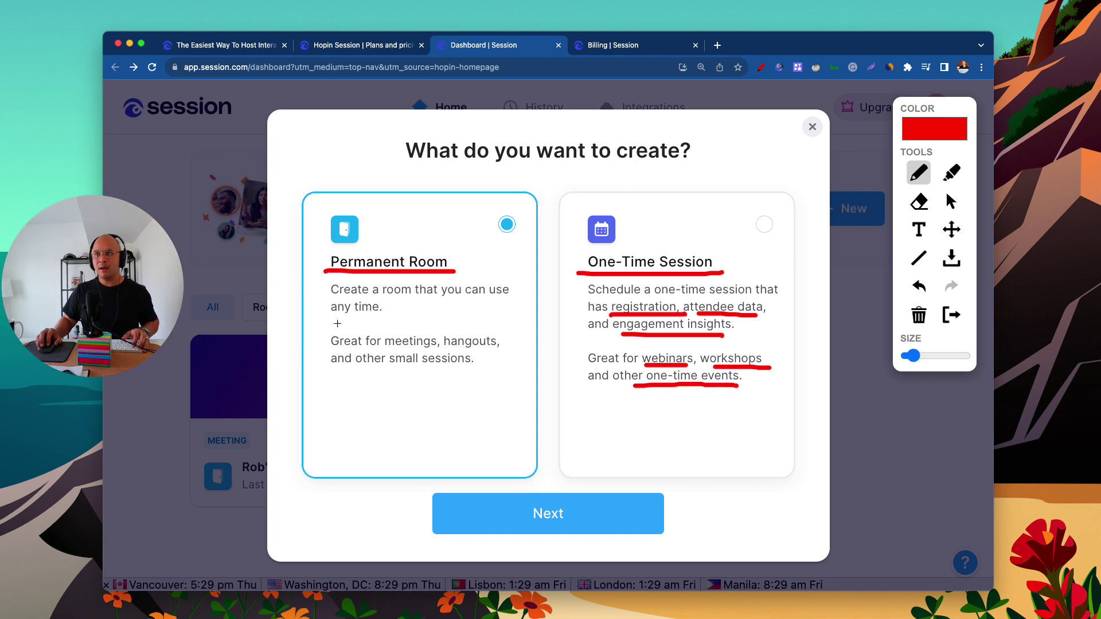
pyautogui.moveTo(379, 348); pyautogui.dragTo(428, 348)
pyautogui.moveTo(446, 348); pyautogui.dragTo(487, 348)
pyautogui.moveTo(356, 369); pyautogui.dragTo(473, 369)
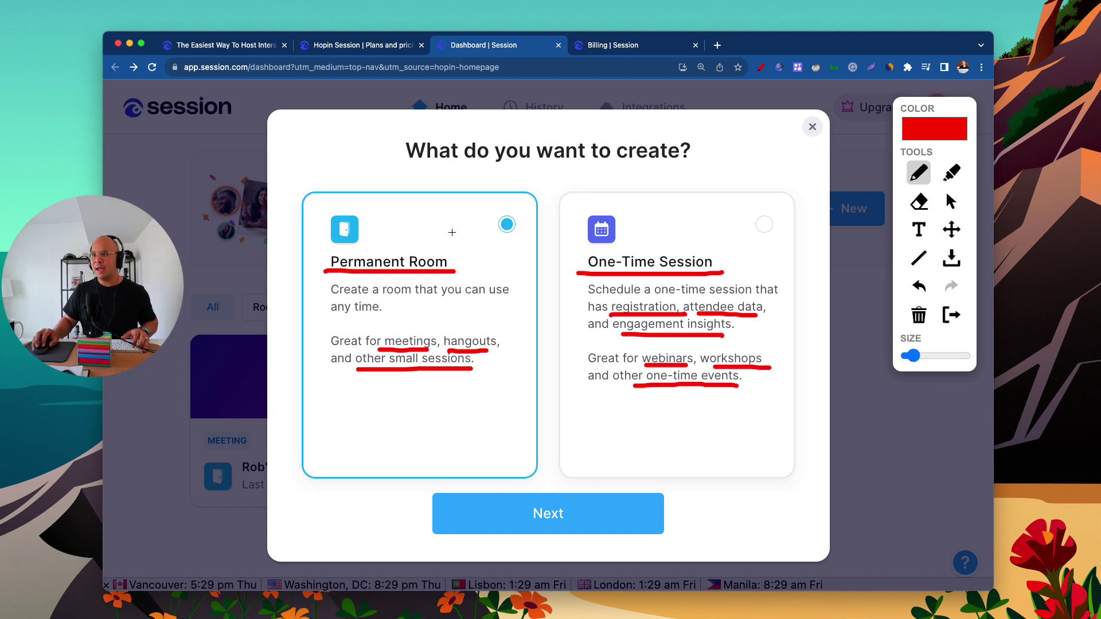
# Number Permanent Room 1 and One-Time Session 2 in red, and clear all the annotations.
pyautogui.moveTo(412, 208); pyautogui.dragTo(414, 240)
pyautogui.moveTo(654, 224)
pyautogui.mouseDown()
pyautogui.moveTo(658, 248)
pyautogui.moveTo(702, 246)
pyautogui.mouseUp()
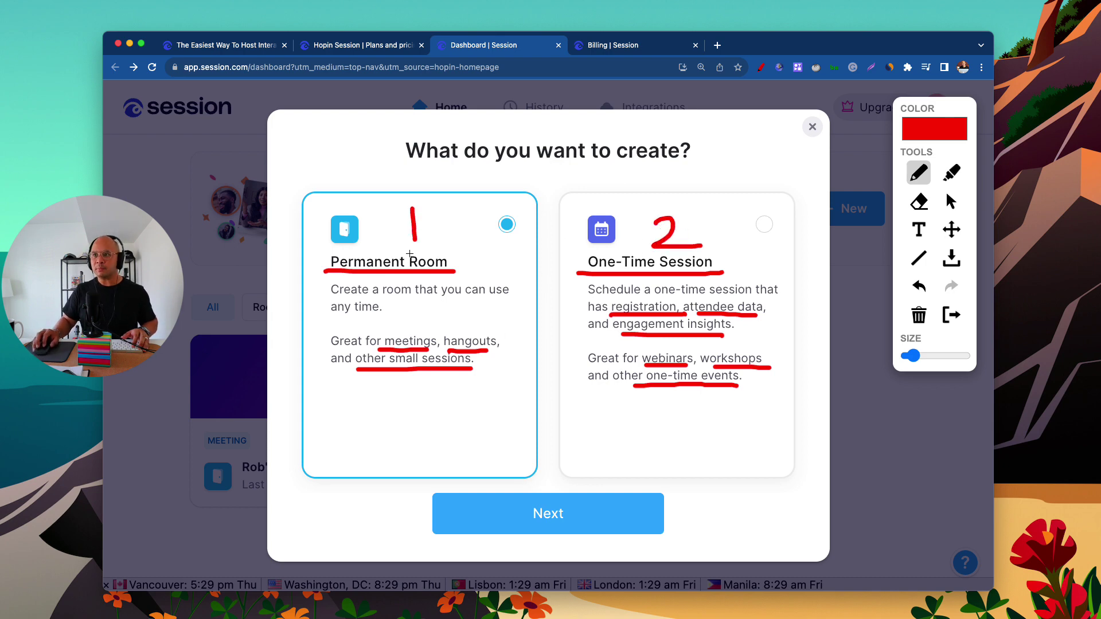
pyautogui.press('Escape')
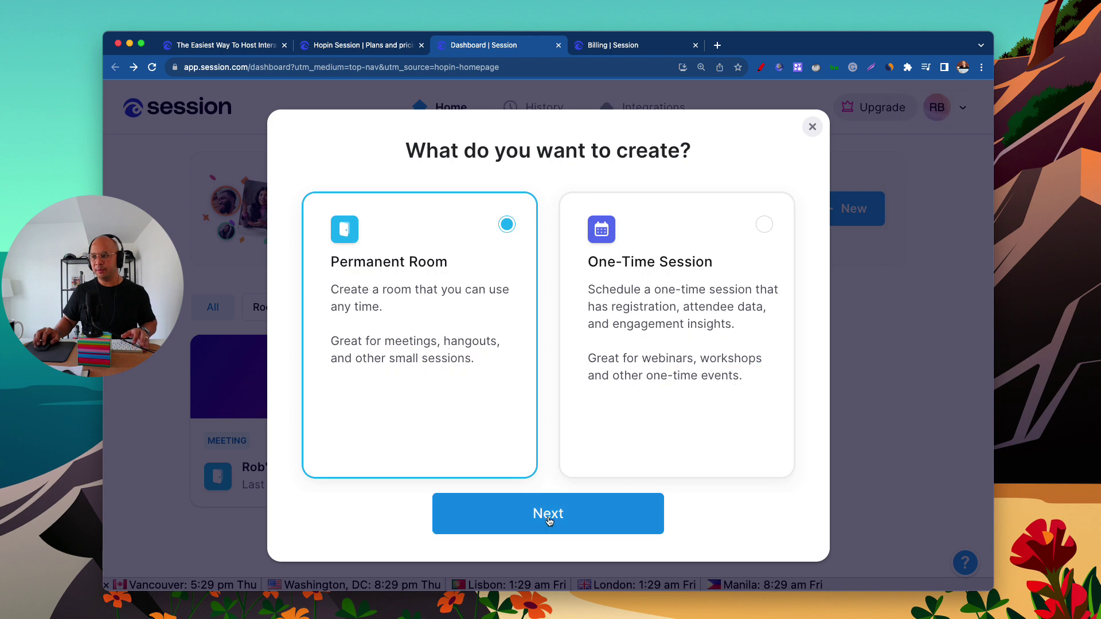
# Proceed with a Permanent Room and name it with the owner's first name in possessive form followed by "OTHER Room #2".
pyautogui.click(550, 516)
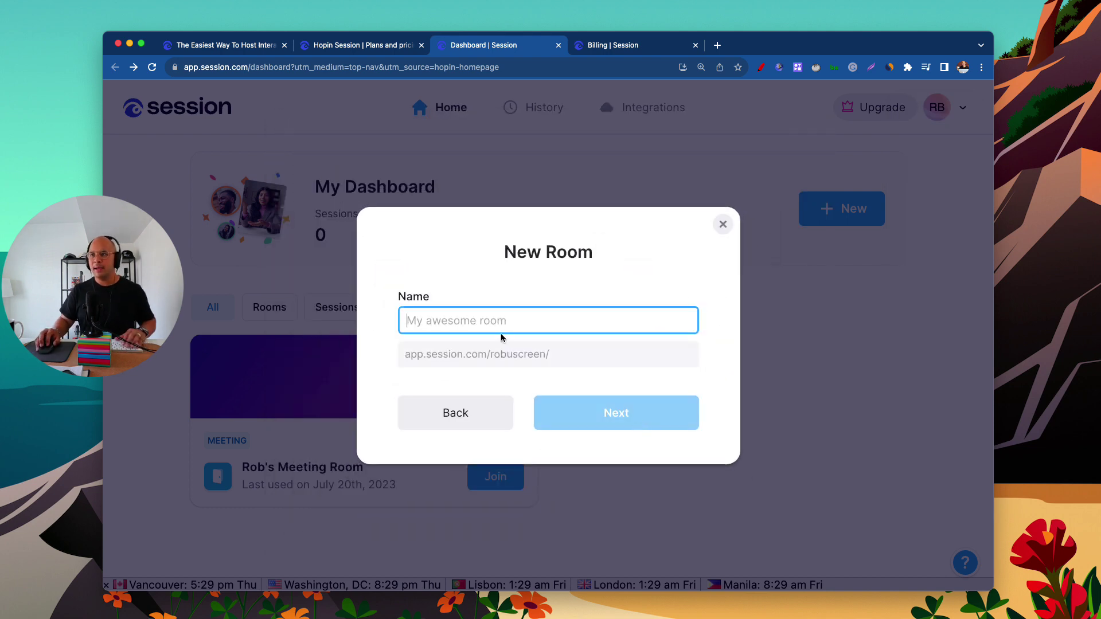
pyautogui.write("Rob'")
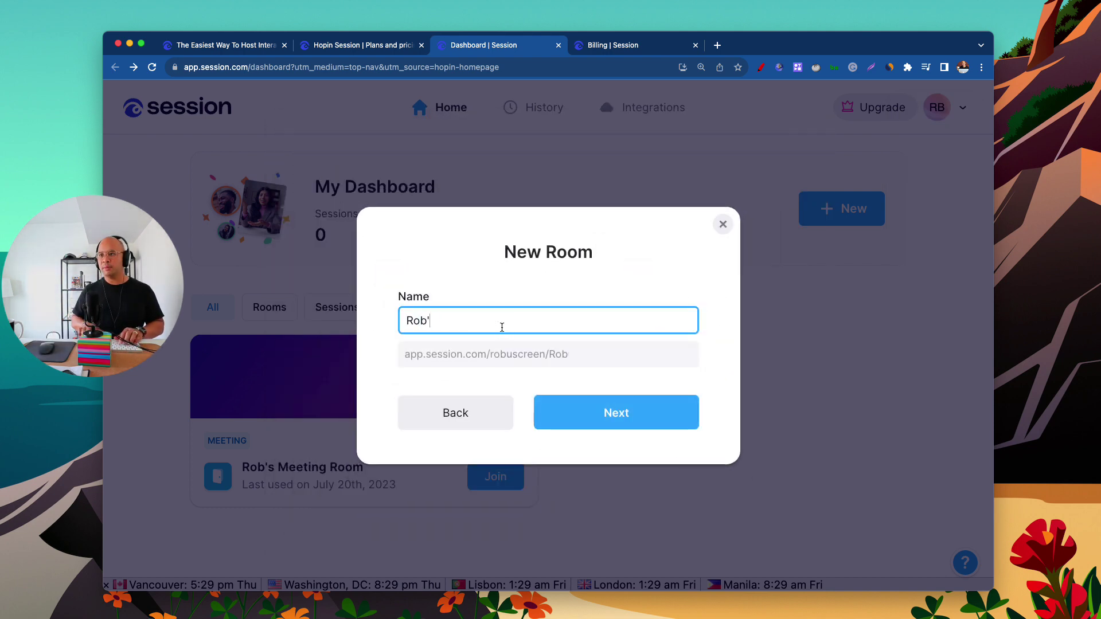
pyautogui.write('s OTHER ROoom #2')
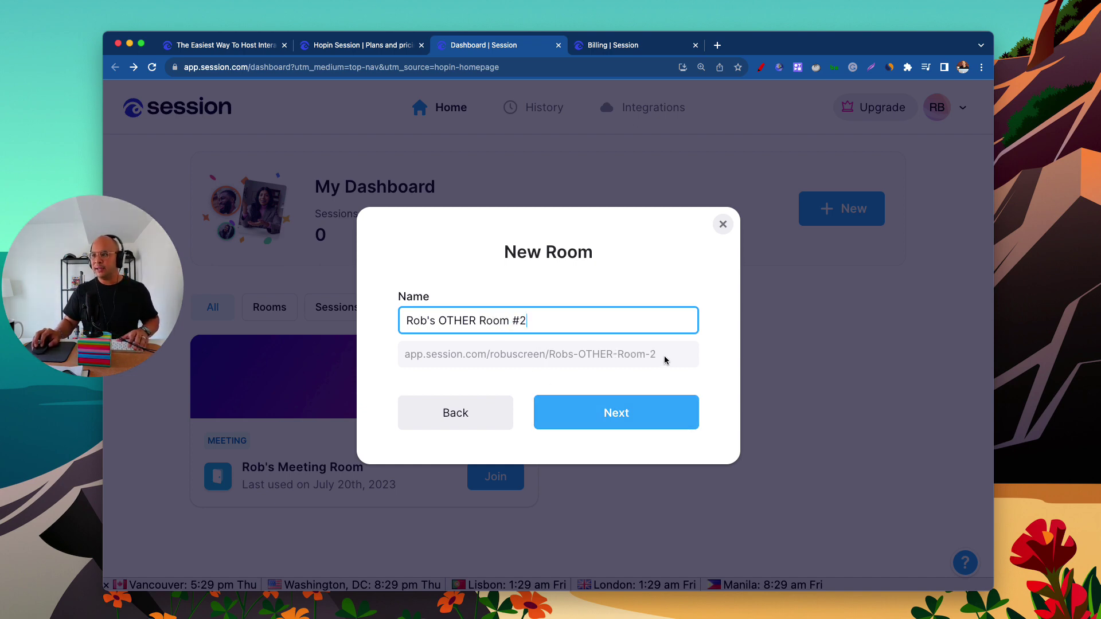
# Draw a red box around the new room's web address below its name.
pyautogui.click(761, 67)
pyautogui.moveTo(671, 339)
pyautogui.mouseDown()
pyautogui.moveTo(413, 340)
pyautogui.moveTo(381, 364)
pyautogui.moveTo(676, 363)
pyautogui.moveTo(672, 341)
pyautogui.mouseUp()
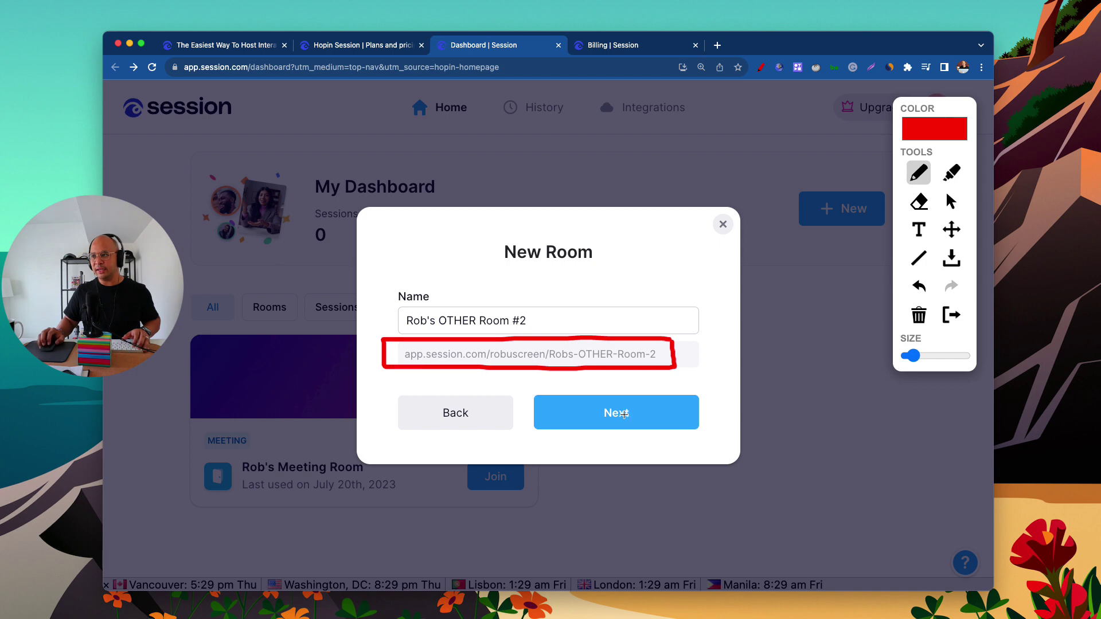
# Clear the annotation, proceed to the new room's theme selection, preview the Workshop theme, and reselect Meeting.
pyautogui.press('Escape')
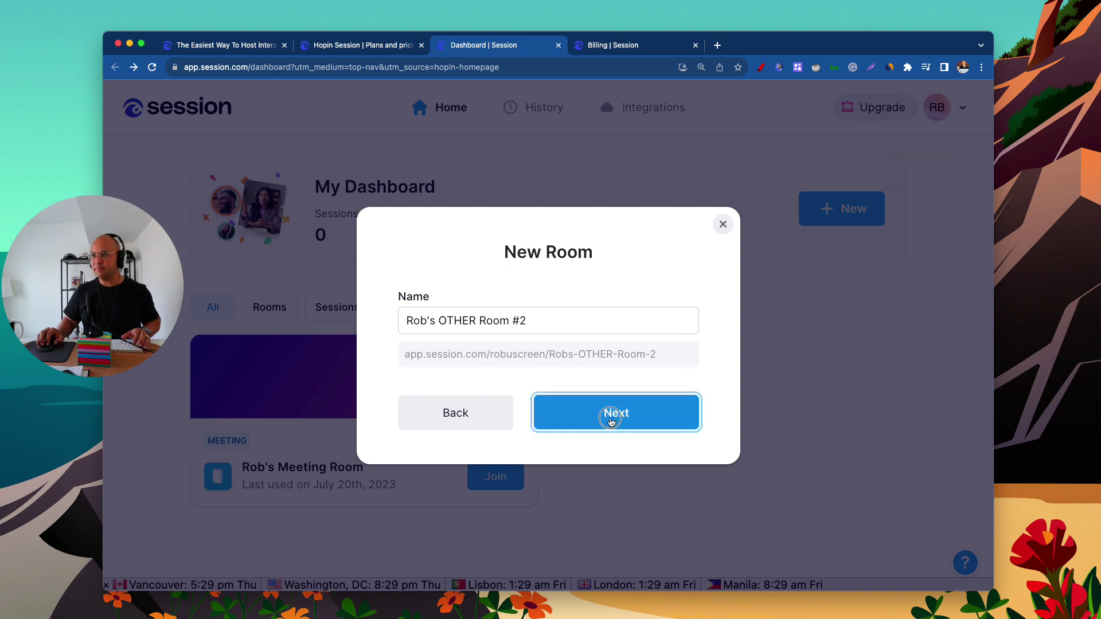
pyautogui.click(612, 415)
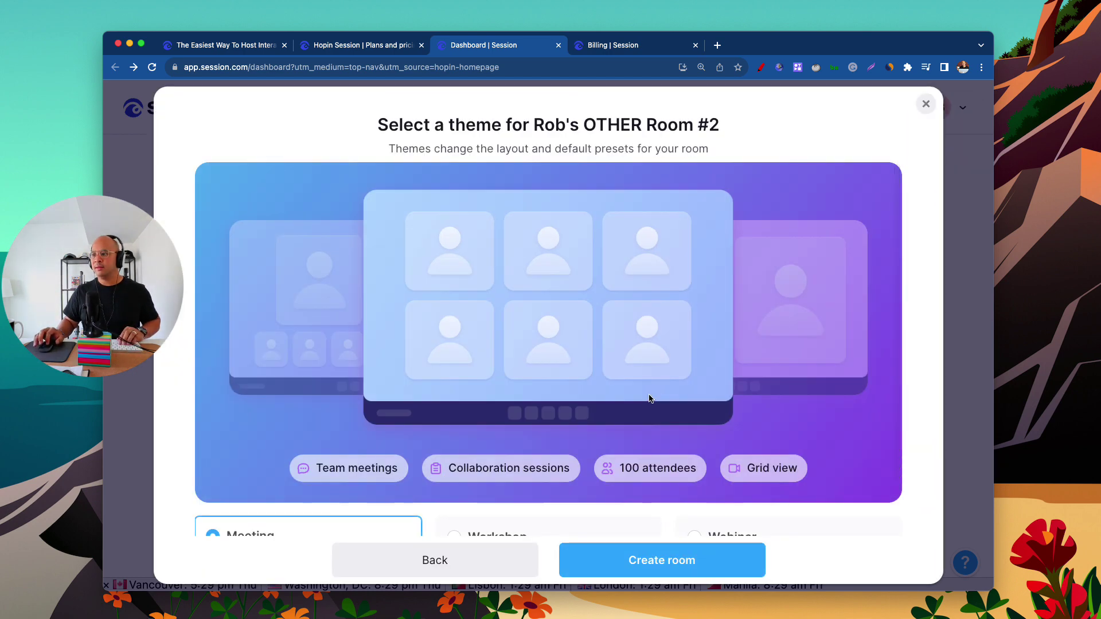
pyautogui.press('Return')
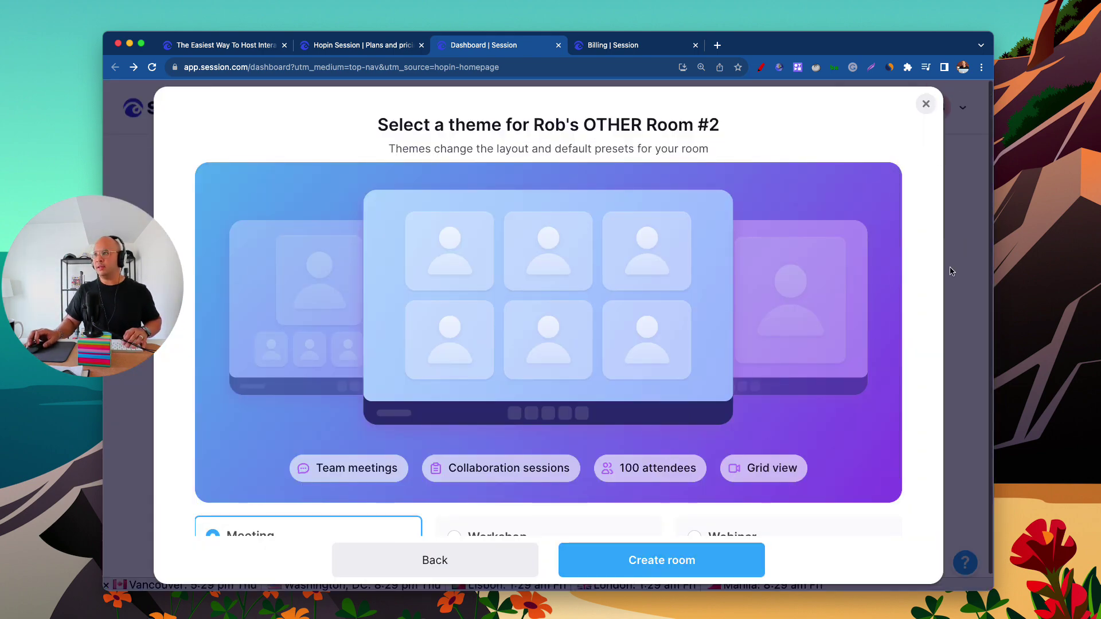
pyautogui.press('super+minus')
pyautogui.press('super+minus')
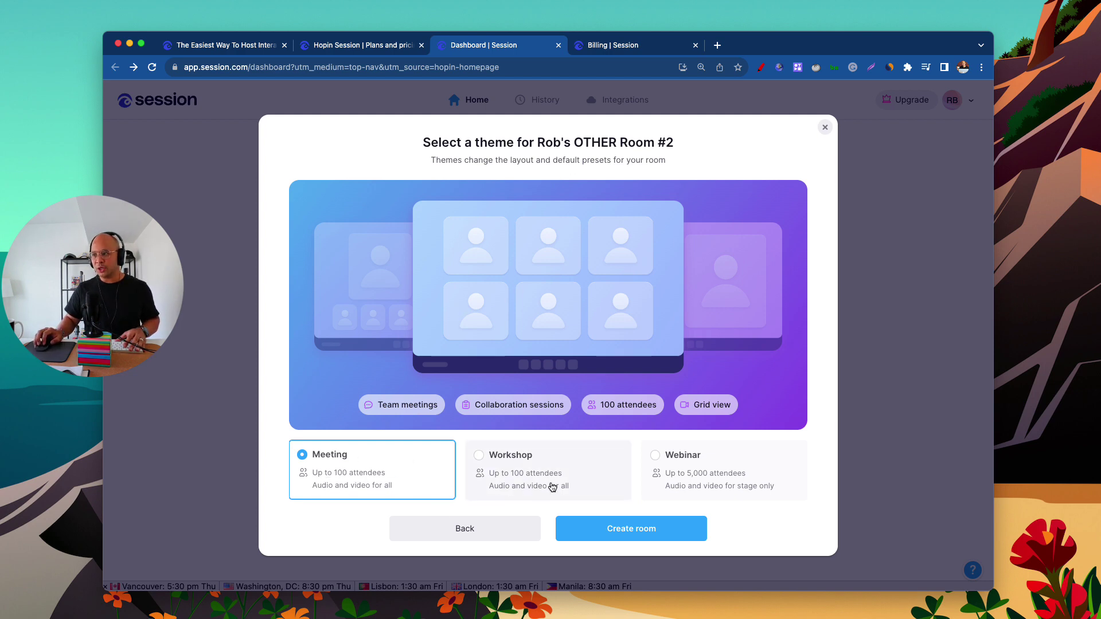
pyautogui.click(518, 473)
pyautogui.click(396, 471)
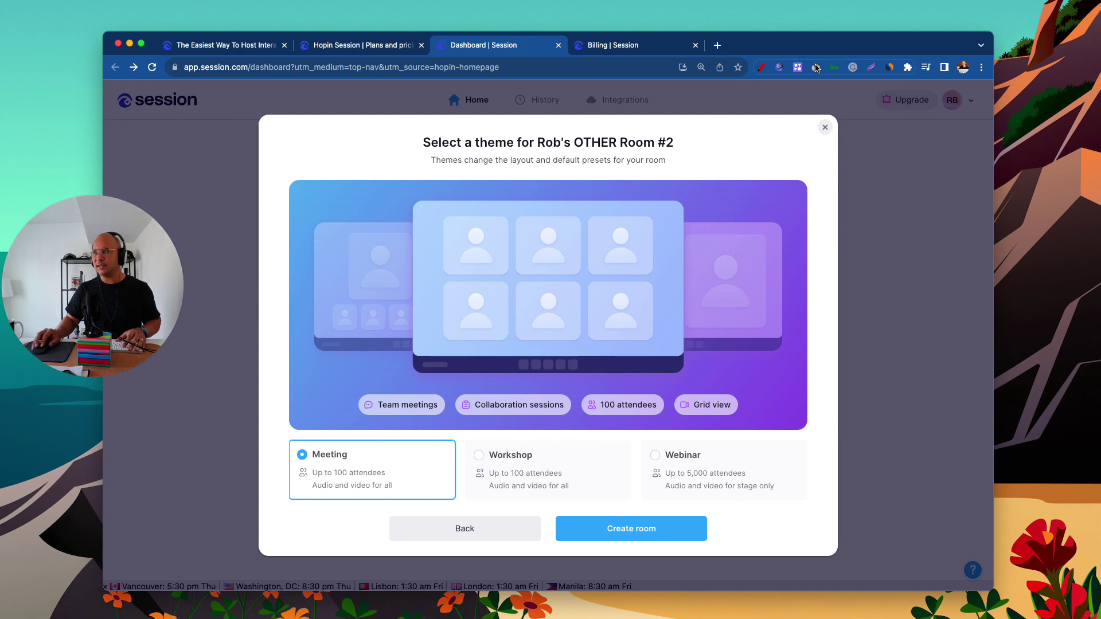
# Mark each of the six Meeting preview tiles in red, underline the theme's attendee limit and audio/video line, and clear the markings.
pyautogui.click(762, 68)
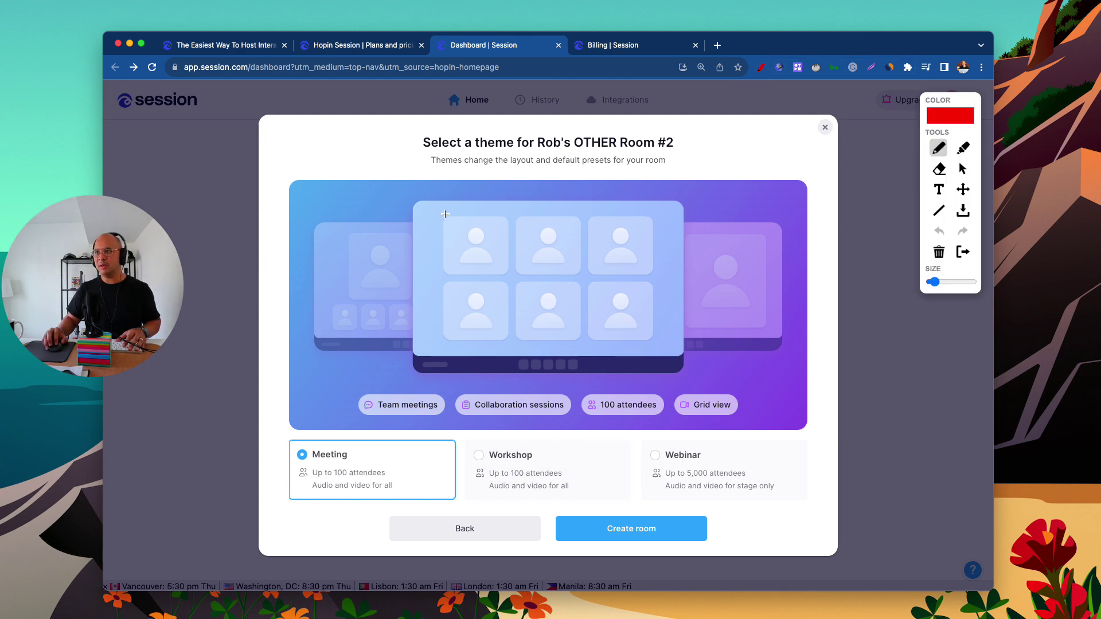
pyautogui.moveTo(433, 211); pyautogui.dragTo(446, 221)
pyautogui.moveTo(519, 213); pyautogui.dragTo(595, 222)
pyautogui.moveTo(452, 281)
pyautogui.mouseDown()
pyautogui.moveTo(471, 293)
pyautogui.moveTo(604, 300)
pyautogui.mouseUp()
pyautogui.moveTo(311, 474); pyautogui.dragTo(397, 477)
pyautogui.moveTo(308, 494); pyautogui.dragTo(400, 493)
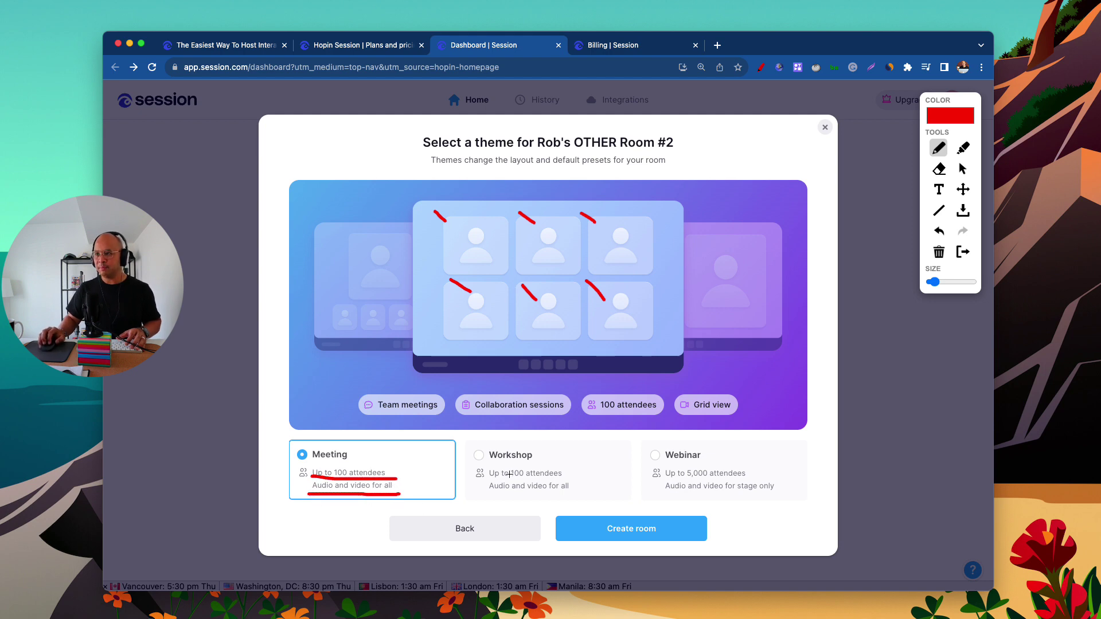
pyautogui.press('Escape')
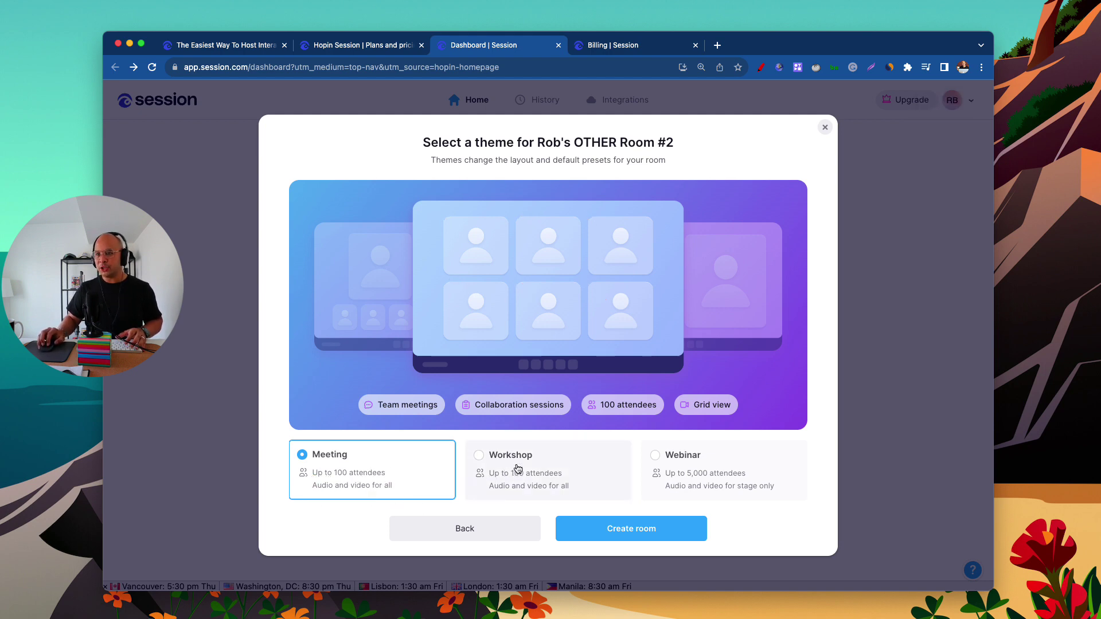
# Select the Workshop theme, outline its stage and gallery in red, underline its attendee and audio/video details, and clear the markings.
pyautogui.click(513, 470)
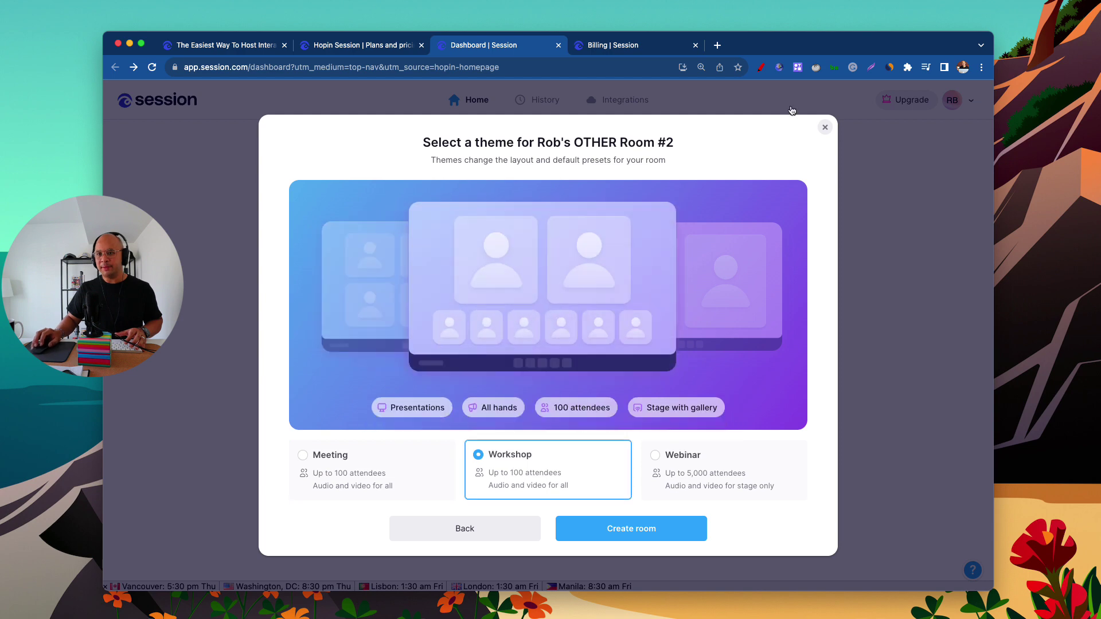
pyautogui.click(760, 67)
pyautogui.moveTo(638, 203)
pyautogui.mouseDown()
pyautogui.moveTo(510, 213)
pyautogui.moveTo(438, 239)
pyautogui.moveTo(449, 302)
pyautogui.moveTo(602, 300)
pyautogui.moveTo(646, 238)
pyautogui.moveTo(646, 204)
pyautogui.mouseUp()
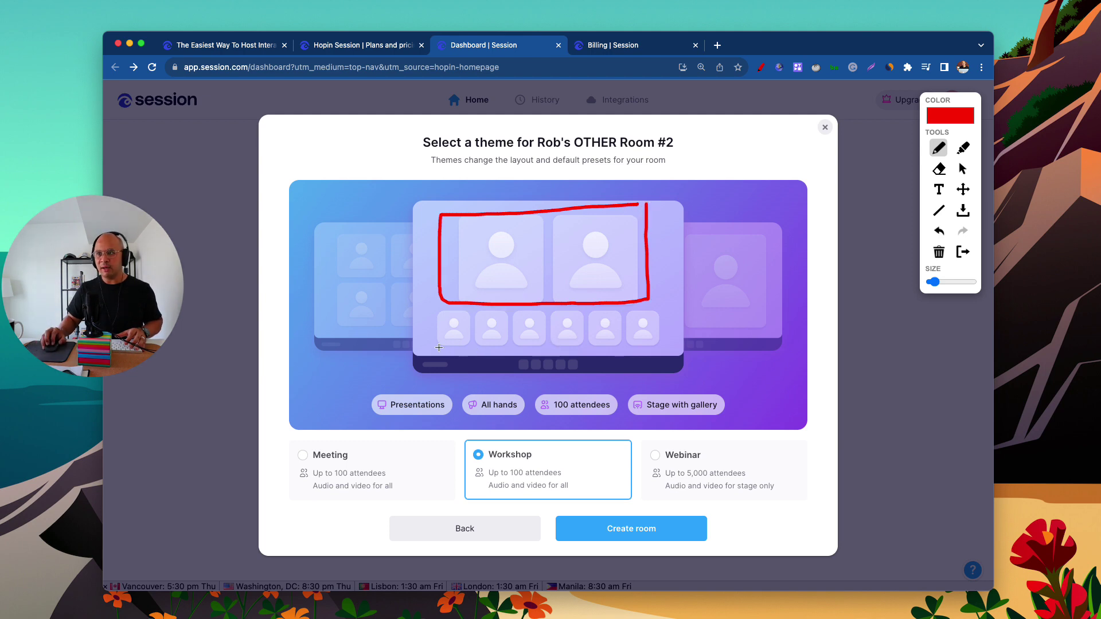
pyautogui.moveTo(426, 342)
pyautogui.mouseDown()
pyautogui.moveTo(580, 353)
pyautogui.moveTo(665, 351)
pyautogui.moveTo(666, 341)
pyautogui.mouseUp()
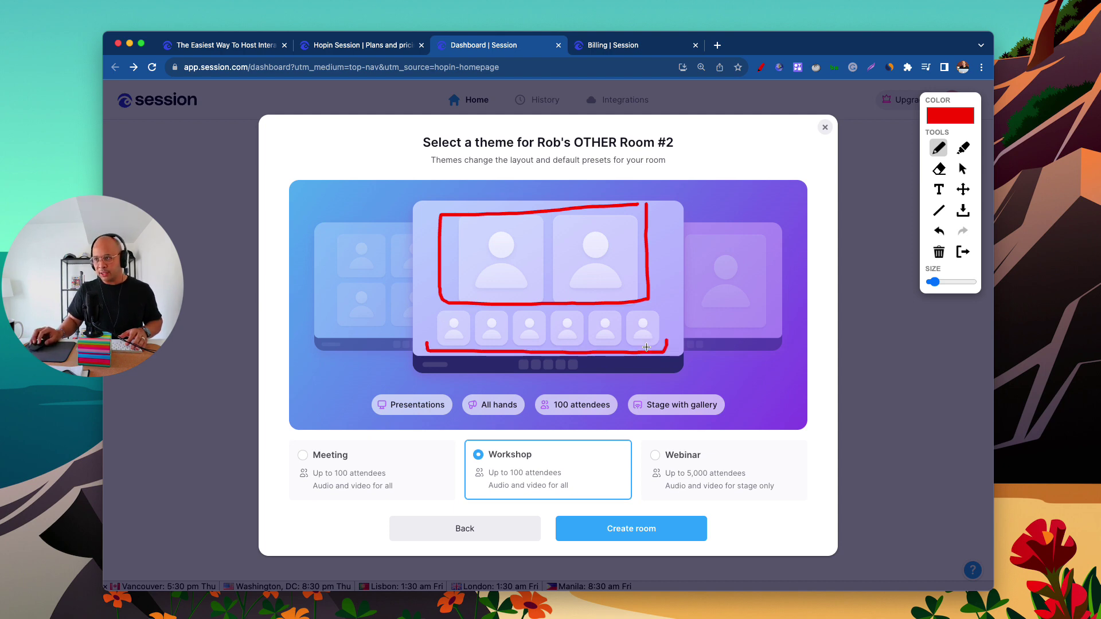
pyautogui.moveTo(484, 477); pyautogui.dragTo(571, 476)
pyautogui.moveTo(485, 493); pyautogui.dragTo(570, 491)
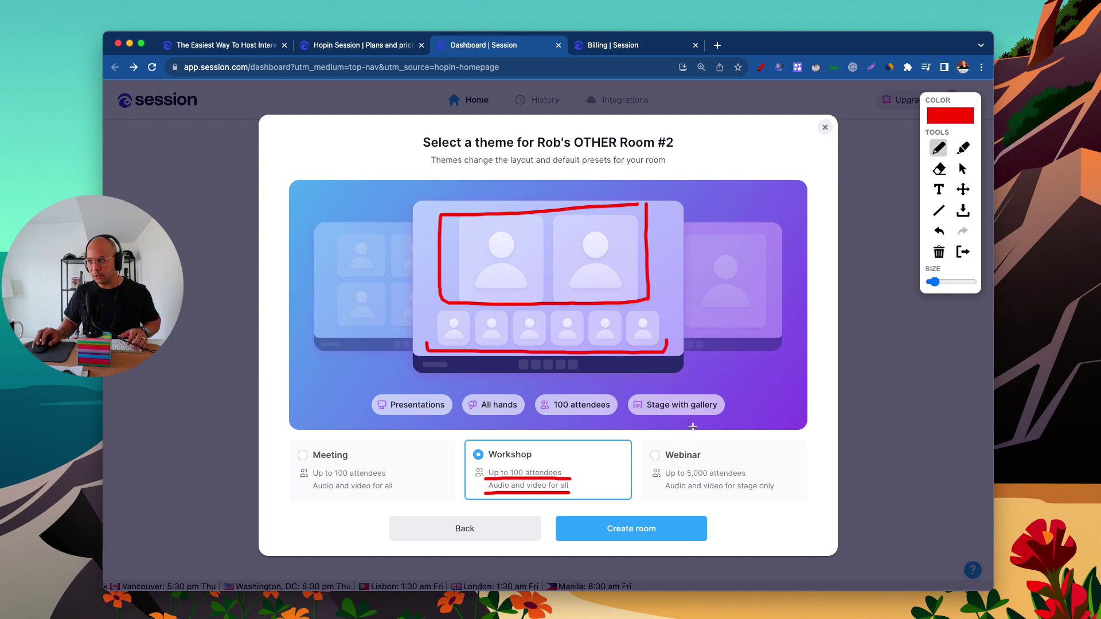
pyautogui.press('Escape')
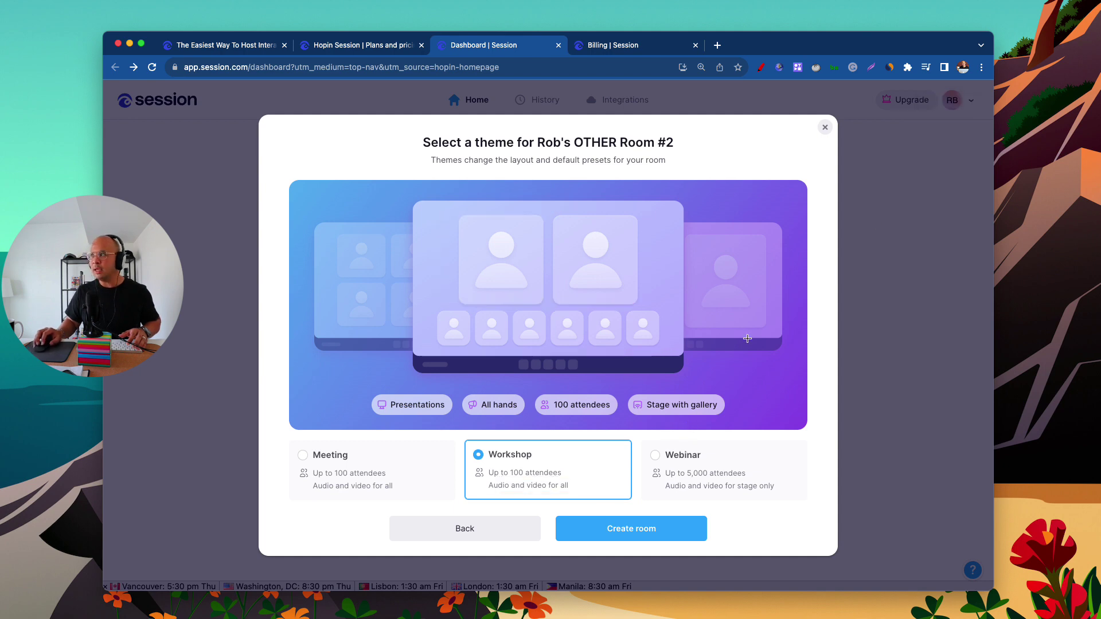
# Select the Webinar theme, box its stage in red, underline its attendee limit and stage-only audio/video line, and clear the markings.
pyautogui.click(655, 455)
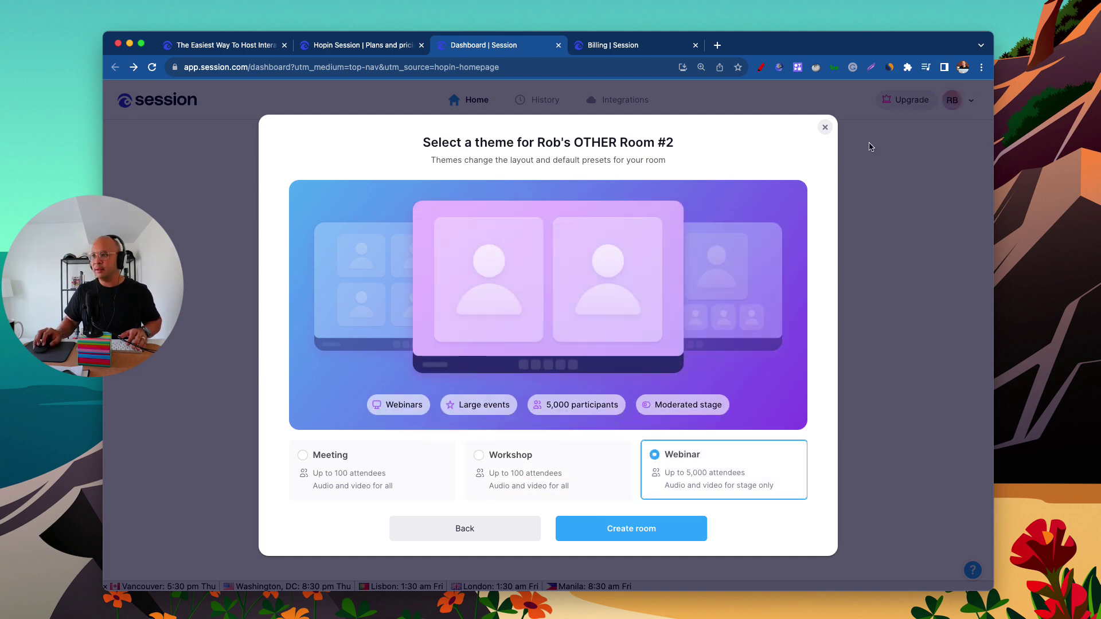
pyautogui.click(762, 67)
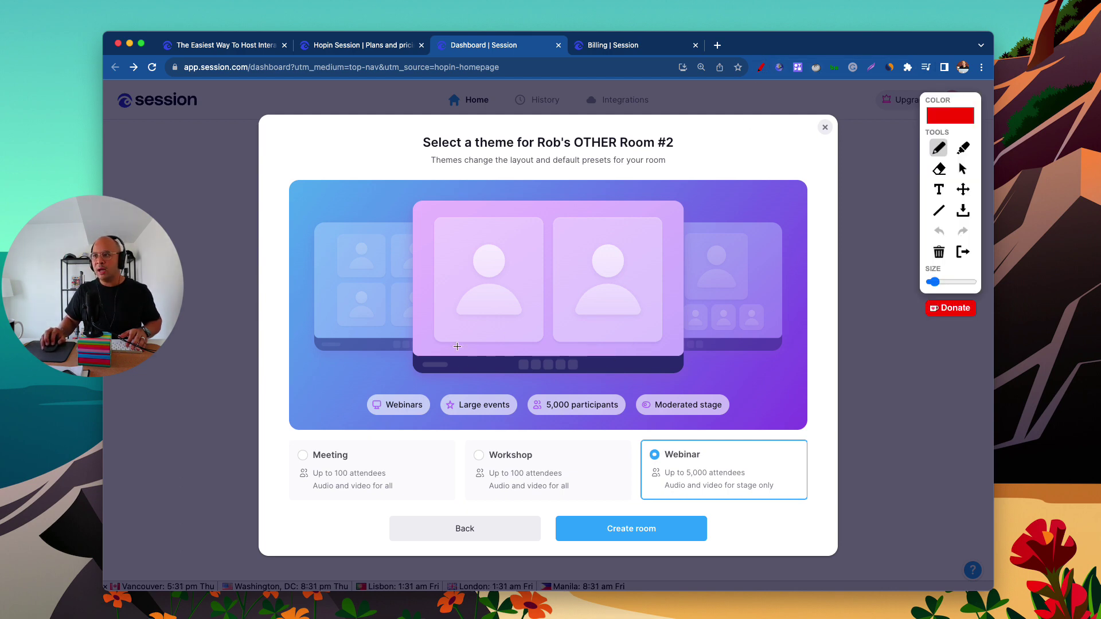
pyautogui.moveTo(429, 346)
pyautogui.mouseDown()
pyautogui.moveTo(673, 346)
pyautogui.moveTo(669, 213)
pyautogui.moveTo(422, 220)
pyautogui.moveTo(422, 355)
pyautogui.mouseUp()
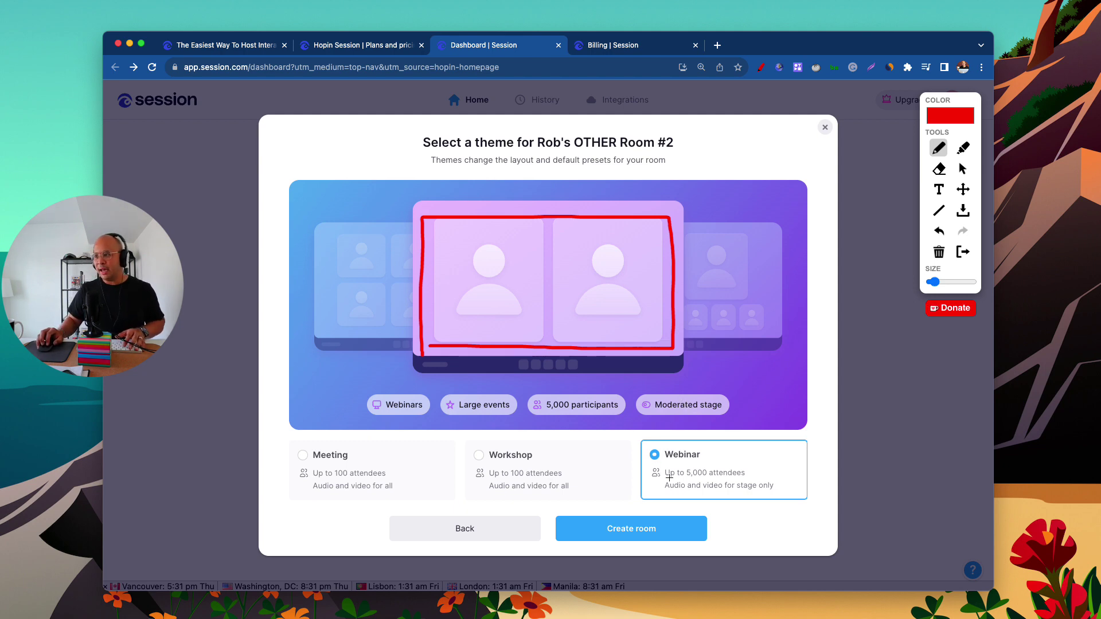
pyautogui.moveTo(662, 479); pyautogui.dragTo(751, 475)
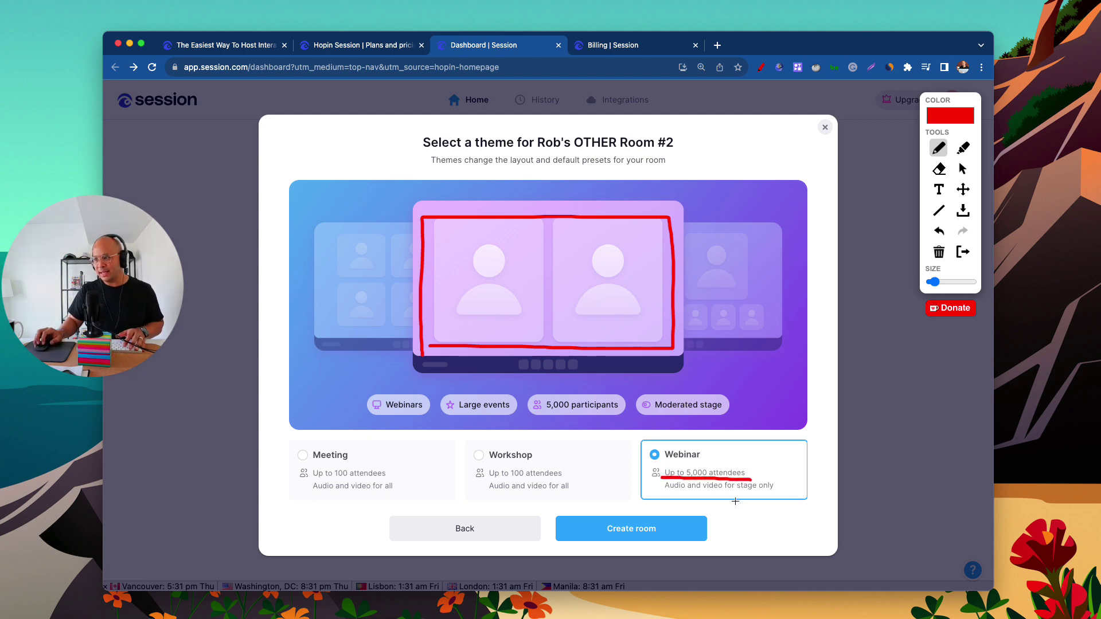
pyautogui.moveTo(659, 492); pyautogui.dragTo(775, 494)
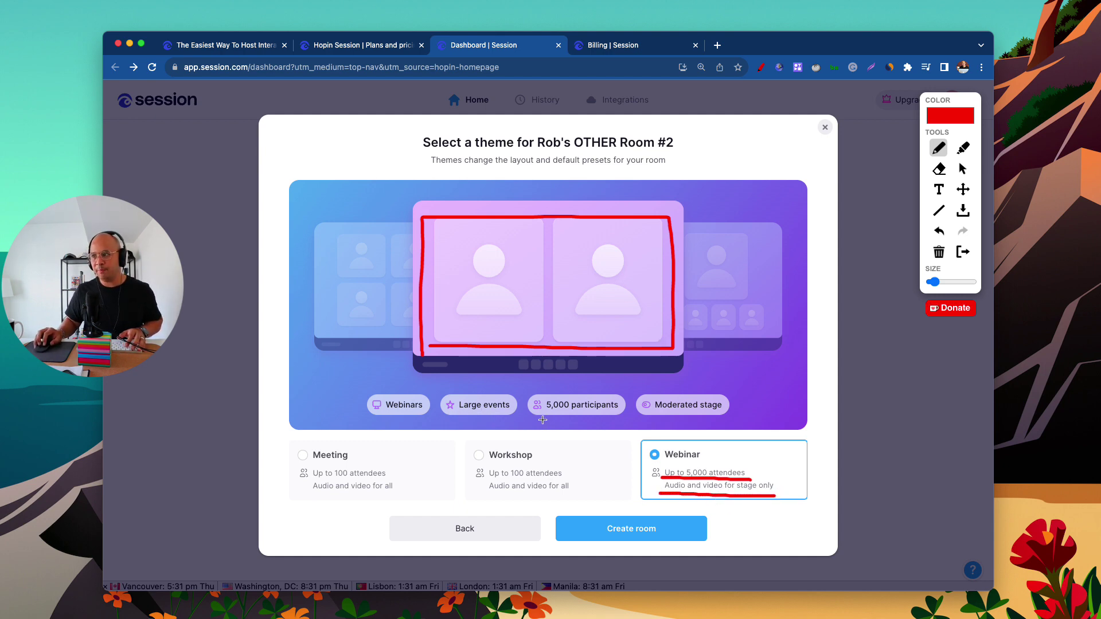
pyautogui.press('Escape')
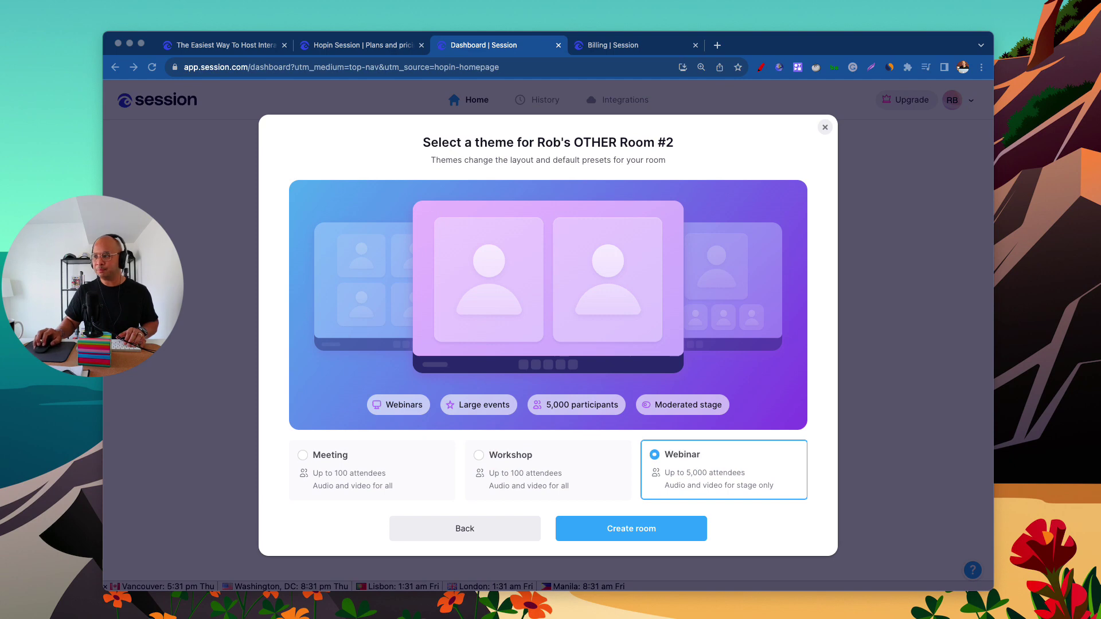
# Choose the Meeting theme and create the room.
pyautogui.click(329, 460)
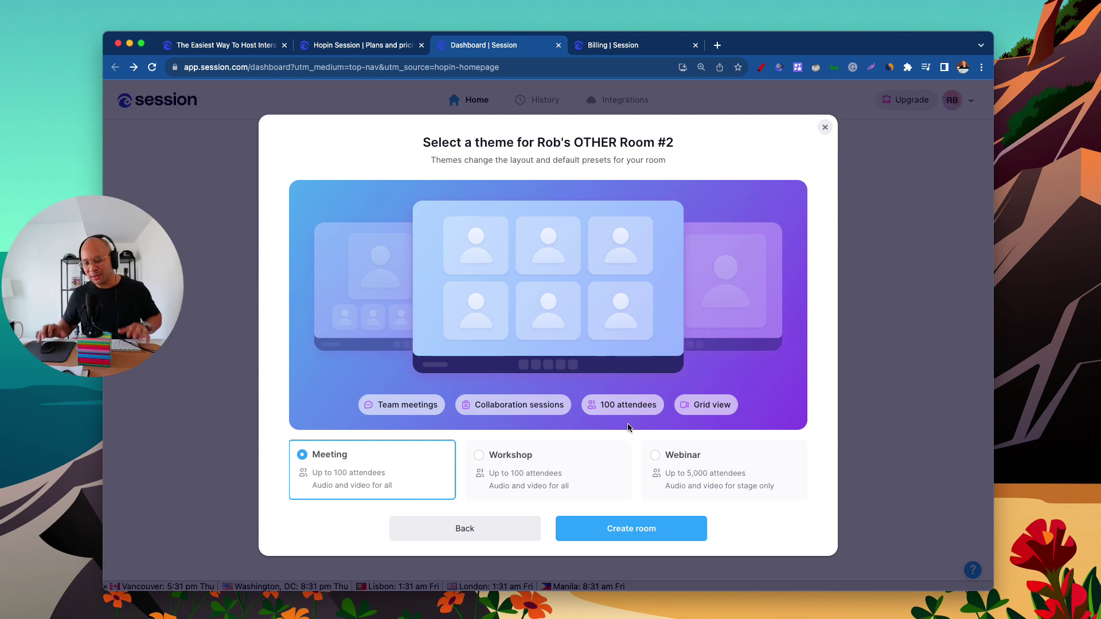
pyautogui.click(625, 533)
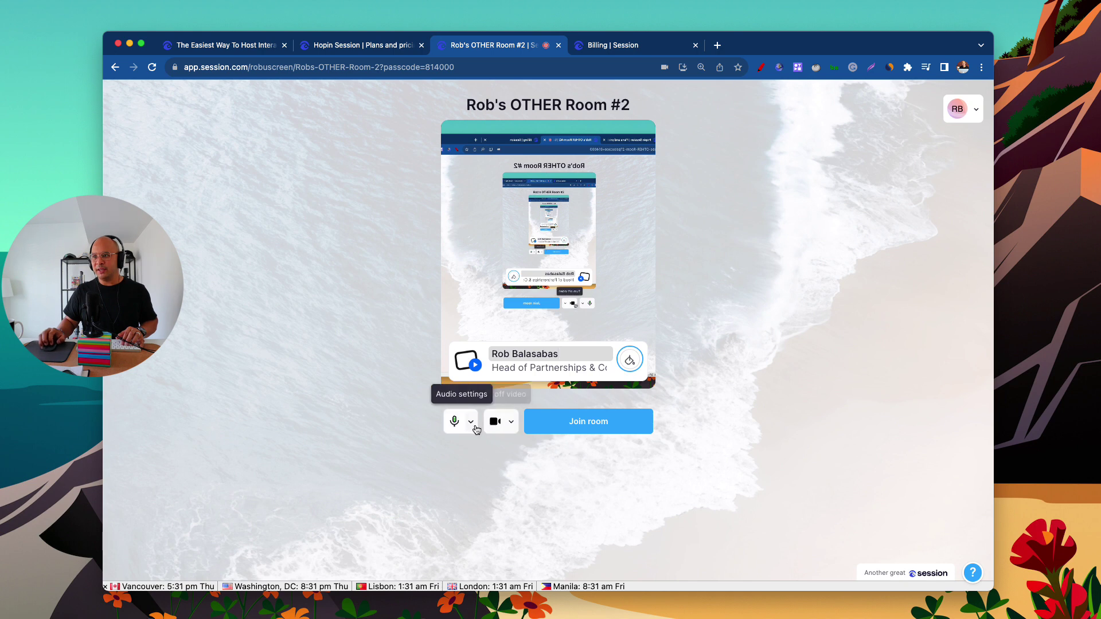
# Review the camera and appearance options, and turn off both video and microphone before joining the room.
pyautogui.click(507, 424)
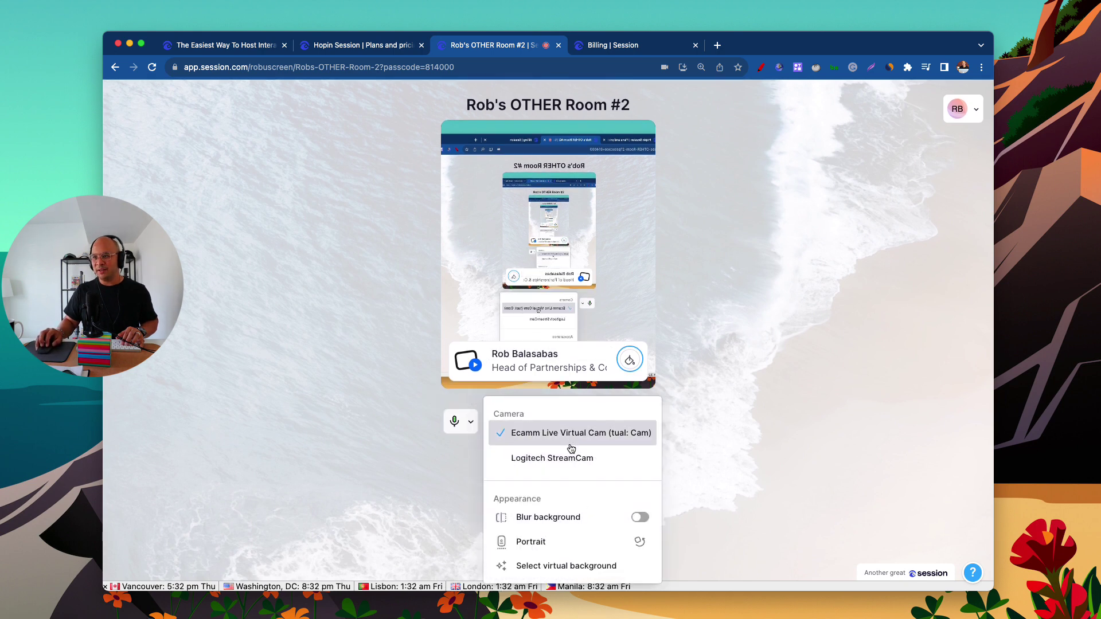
pyautogui.click(751, 400)
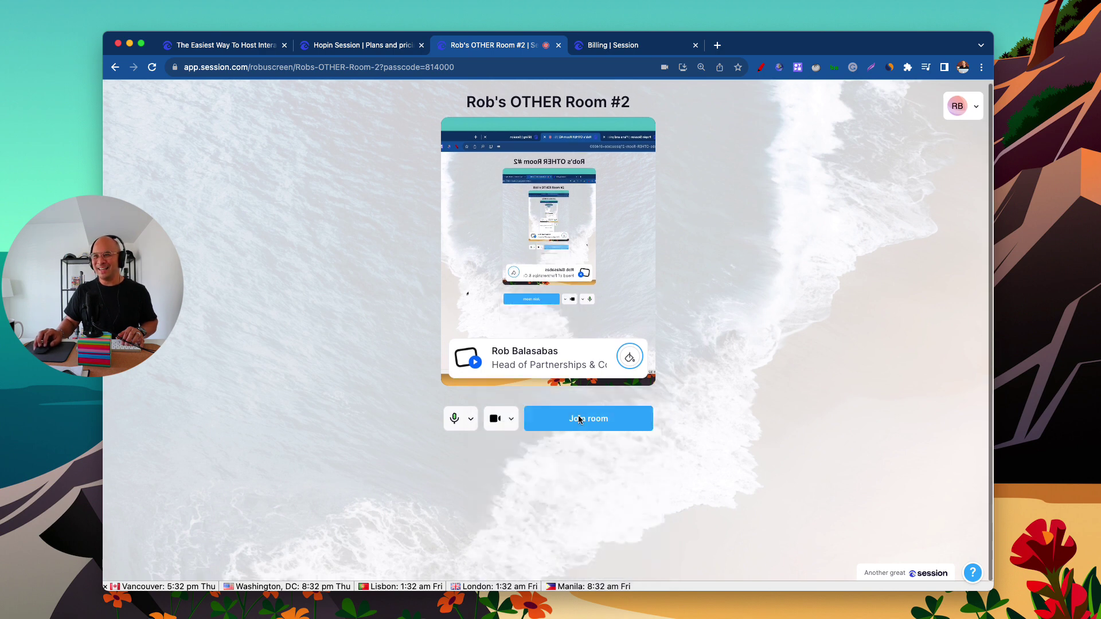
pyautogui.click(493, 423)
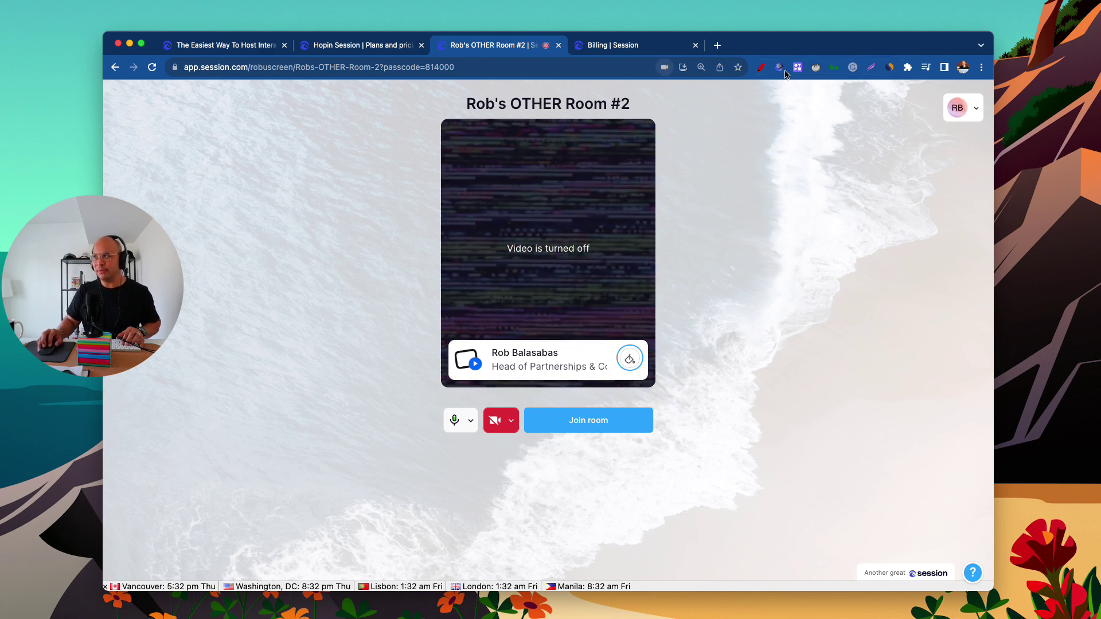
pyautogui.click(760, 67)
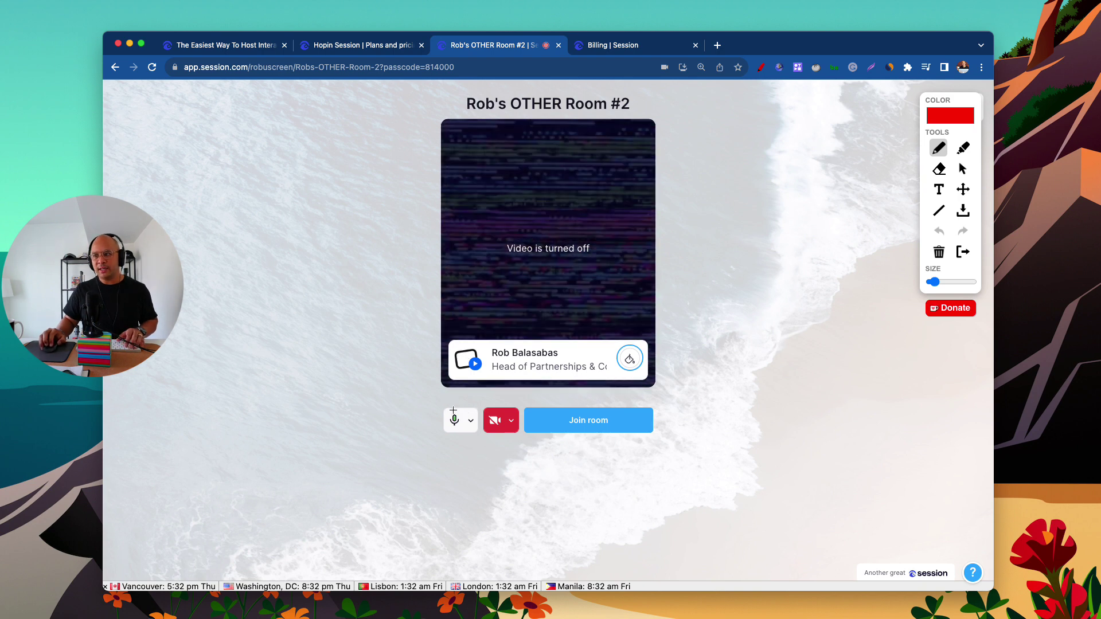
pyautogui.press('Escape')
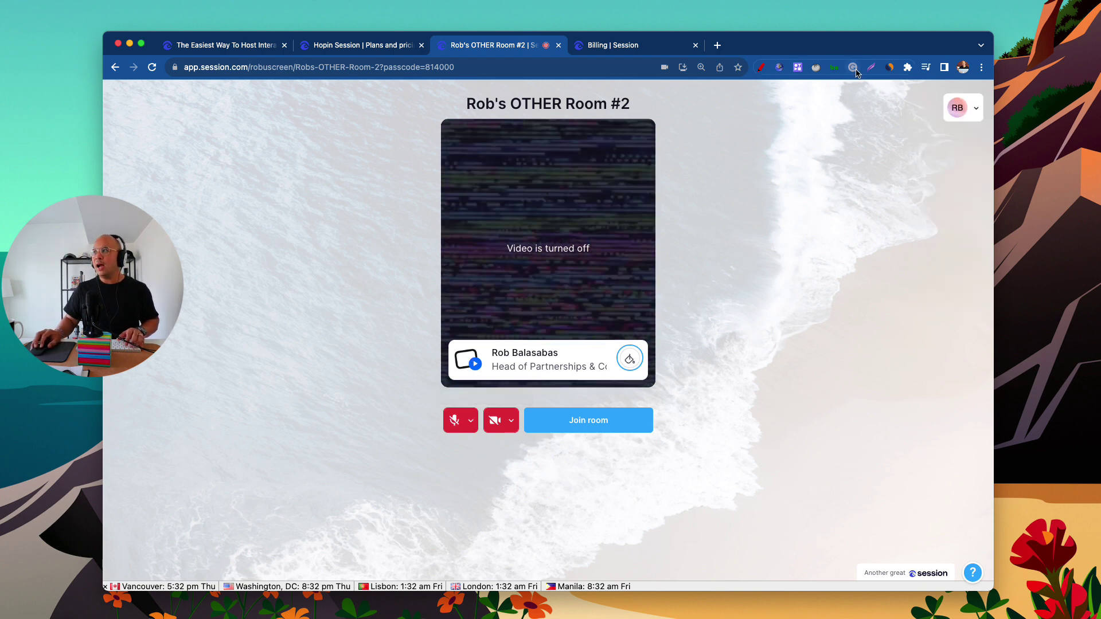
# Box the name label in red, underline its name and job title, mark its logo, and clear the annotations.
pyautogui.click(761, 68)
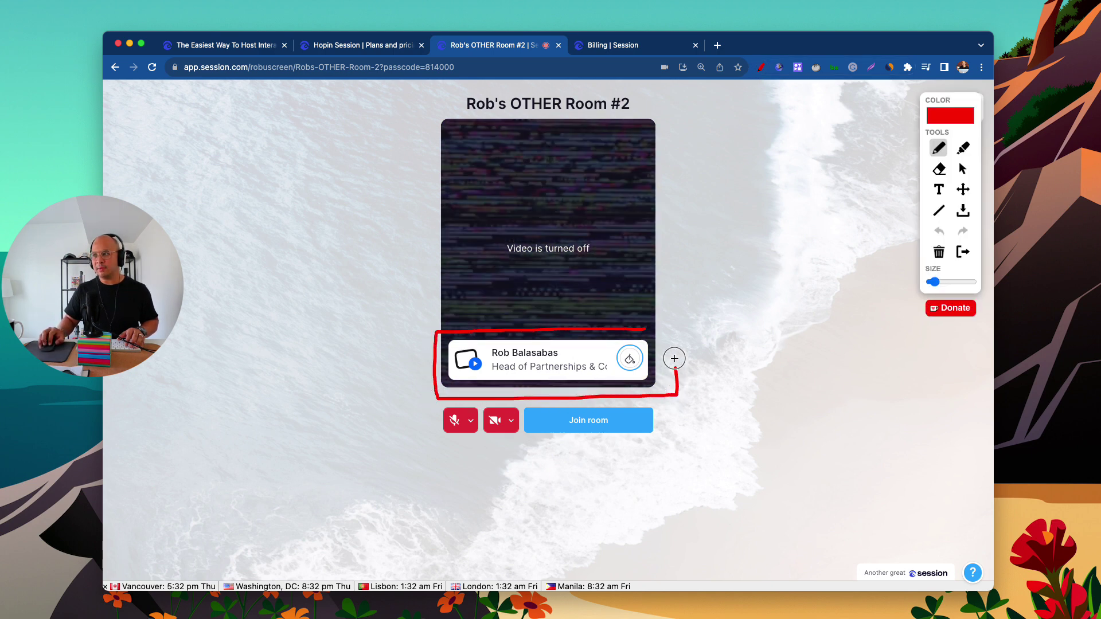
pyautogui.scroll(-1, 524, 385)
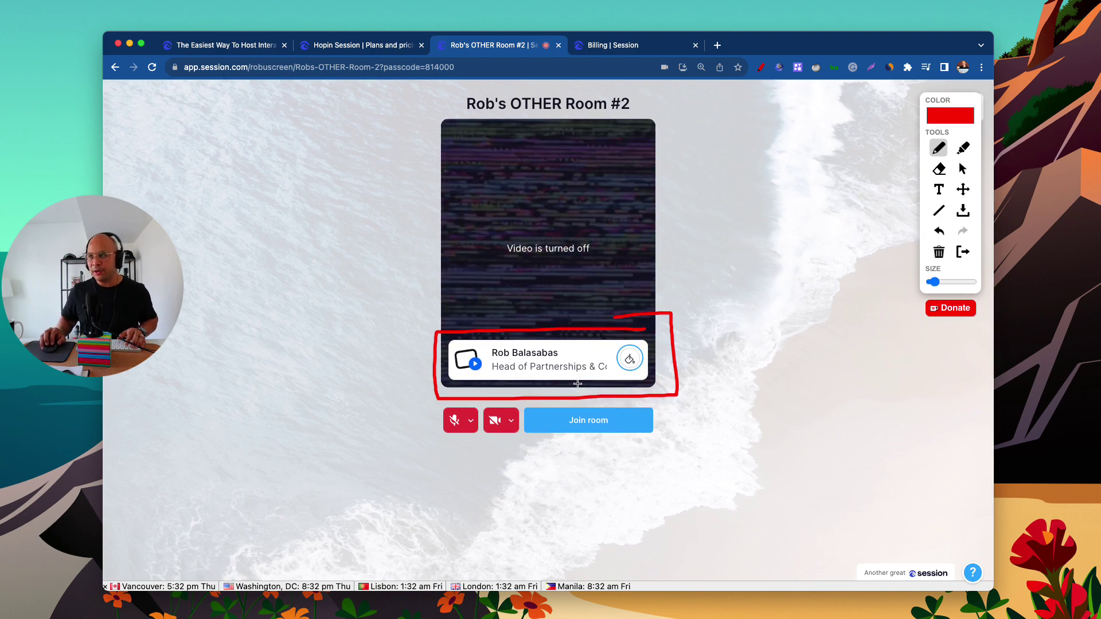
pyautogui.moveTo(491, 360); pyautogui.dragTo(564, 359)
pyautogui.moveTo(487, 376); pyautogui.dragTo(601, 376)
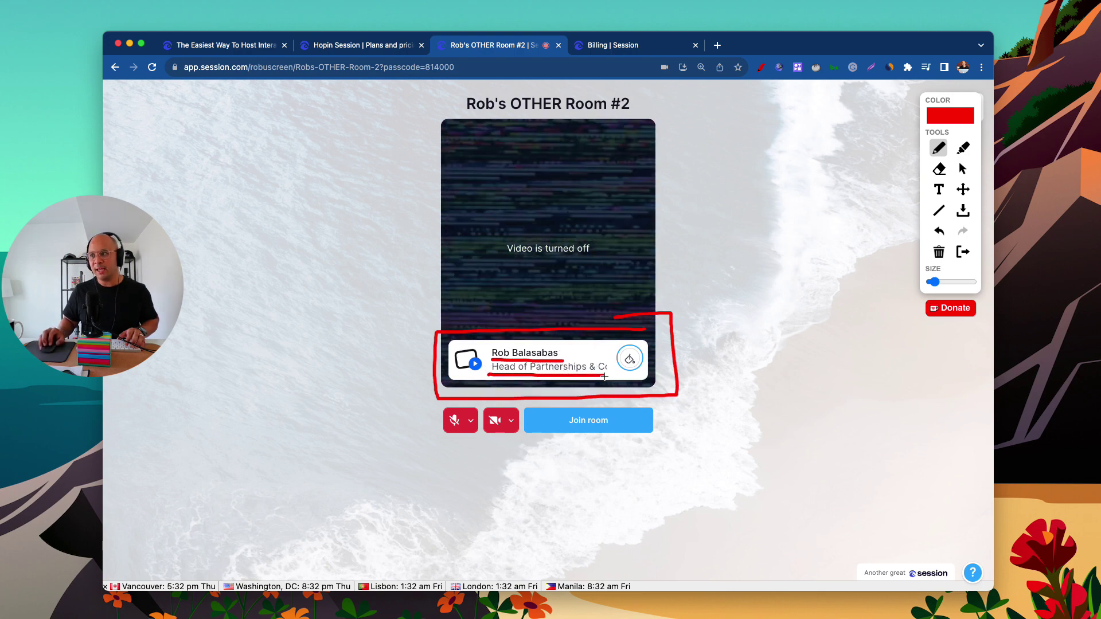
pyautogui.moveTo(462, 344)
pyautogui.mouseDown()
pyautogui.moveTo(452, 364)
pyautogui.moveTo(488, 373)
pyautogui.moveTo(460, 344)
pyautogui.mouseUp()
pyautogui.moveTo(378, 329)
pyautogui.mouseDown()
pyautogui.moveTo(429, 339)
pyautogui.moveTo(422, 347)
pyautogui.mouseUp()
pyautogui.press('Escape')
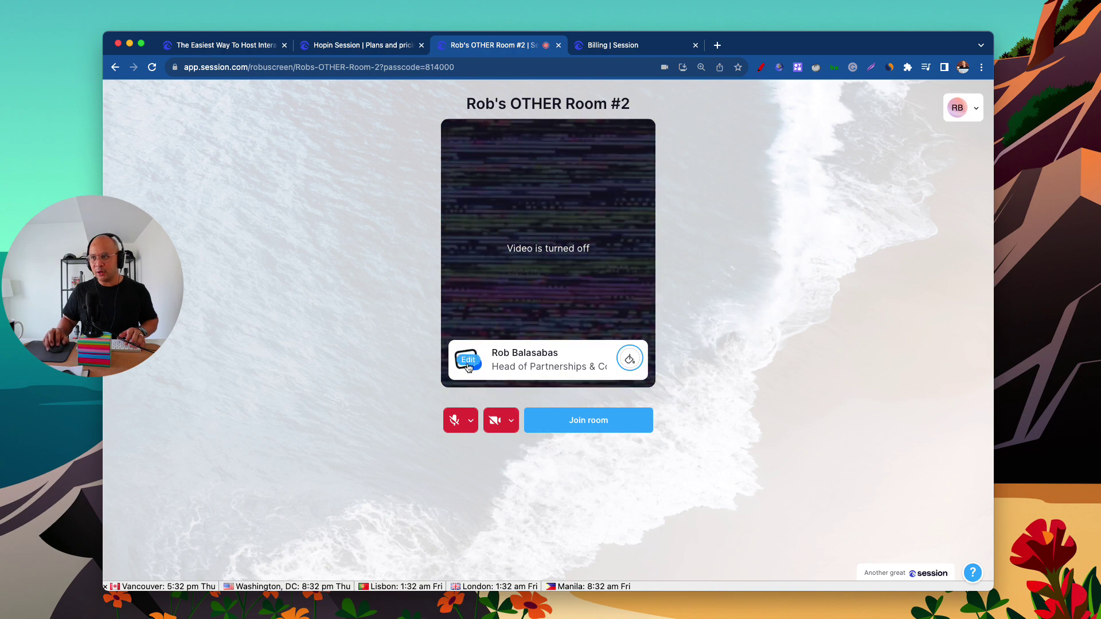
# Look at the options for editing the label image and cancel without changing it.
pyautogui.click(467, 366)
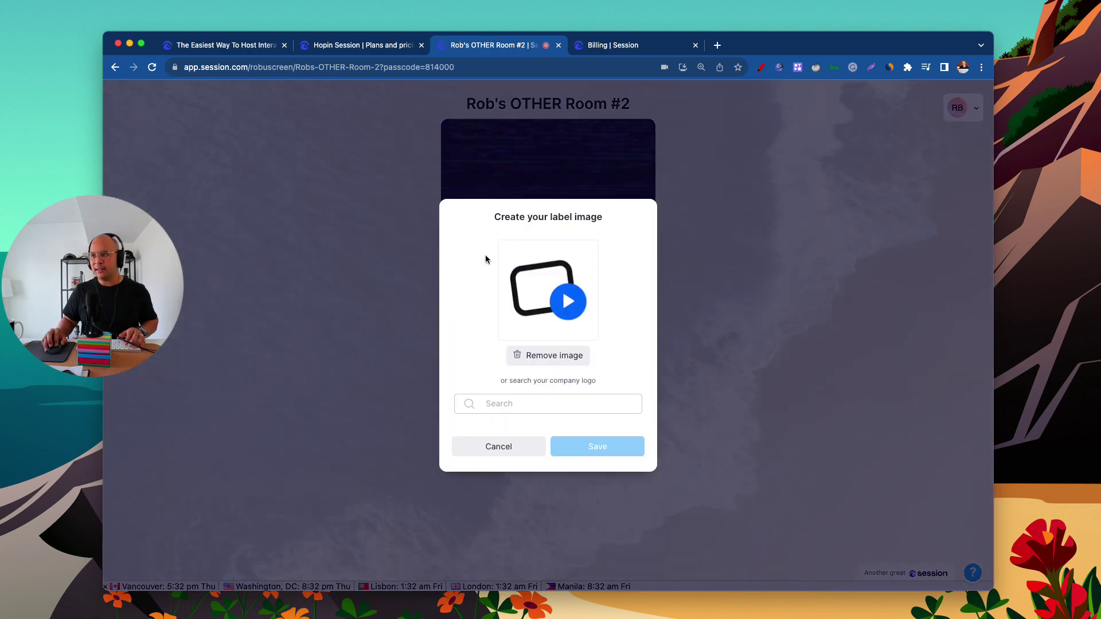
pyautogui.click(518, 453)
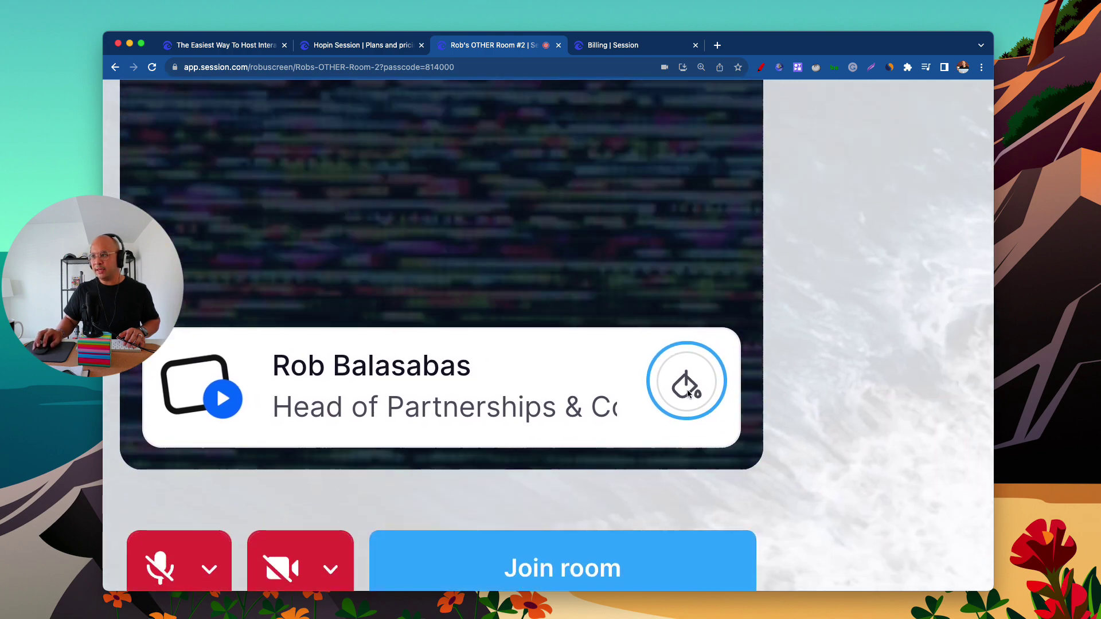
# Try different background colours for the name label, starting with cream and switching to a green gradient.
pyautogui.click(687, 390)
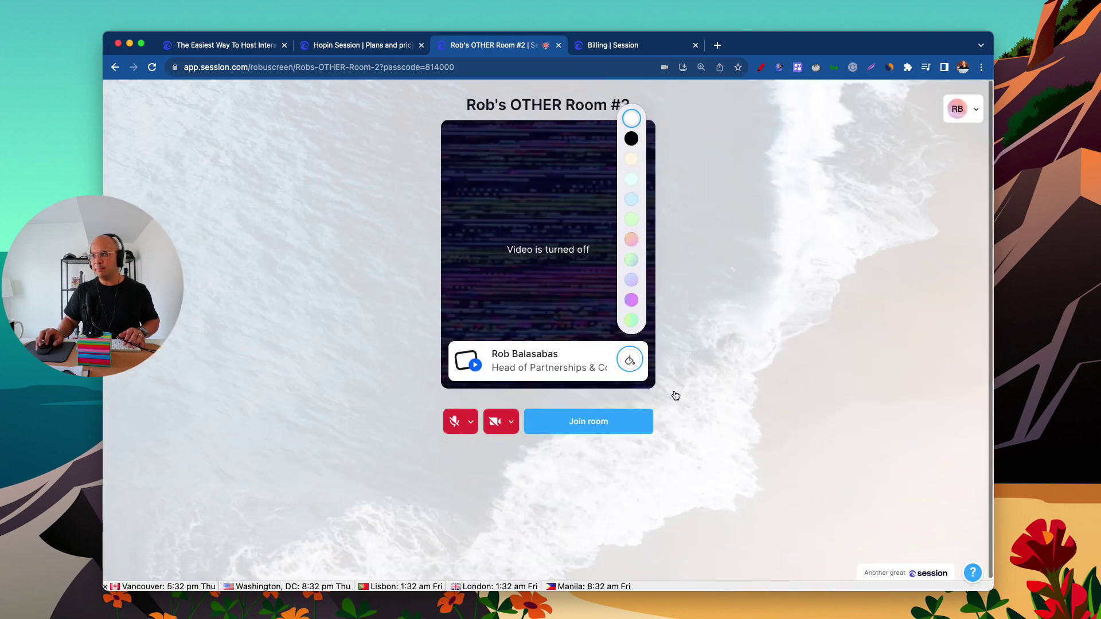
pyautogui.click(631, 159)
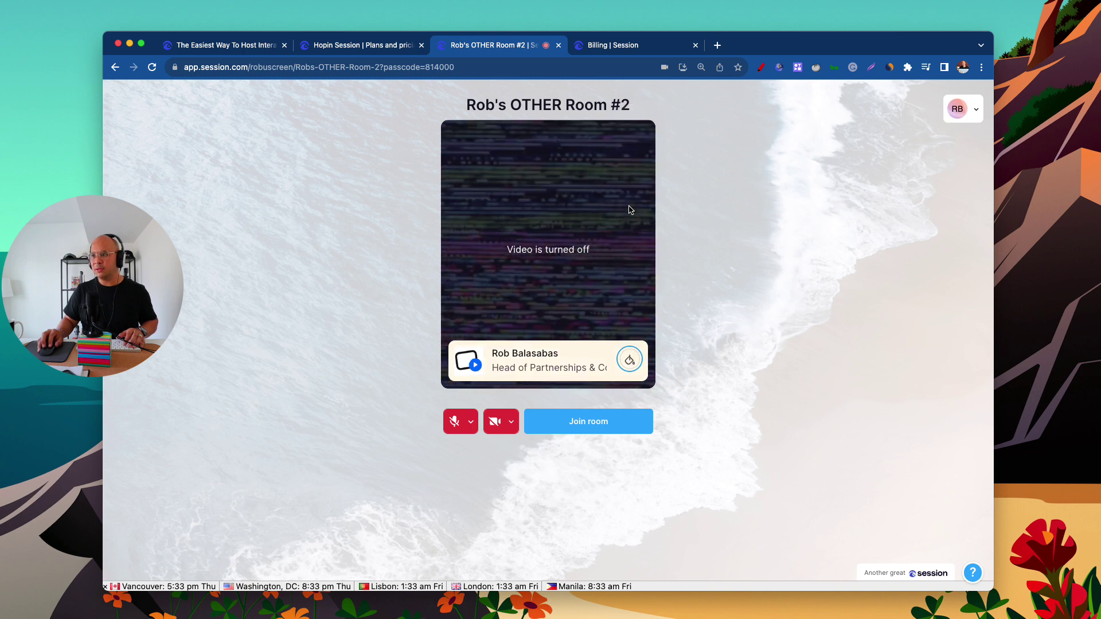
pyautogui.click(629, 359)
pyautogui.click(632, 218)
pyautogui.click(630, 359)
pyautogui.click(632, 240)
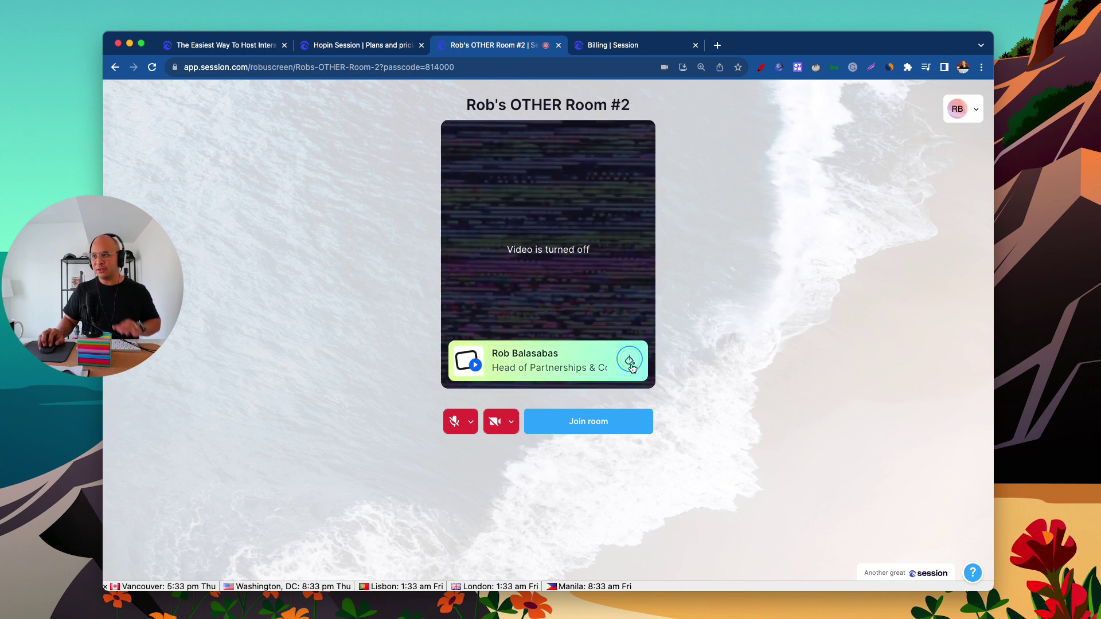
# Set the name label's background colour back to plain white.
pyautogui.click(630, 359)
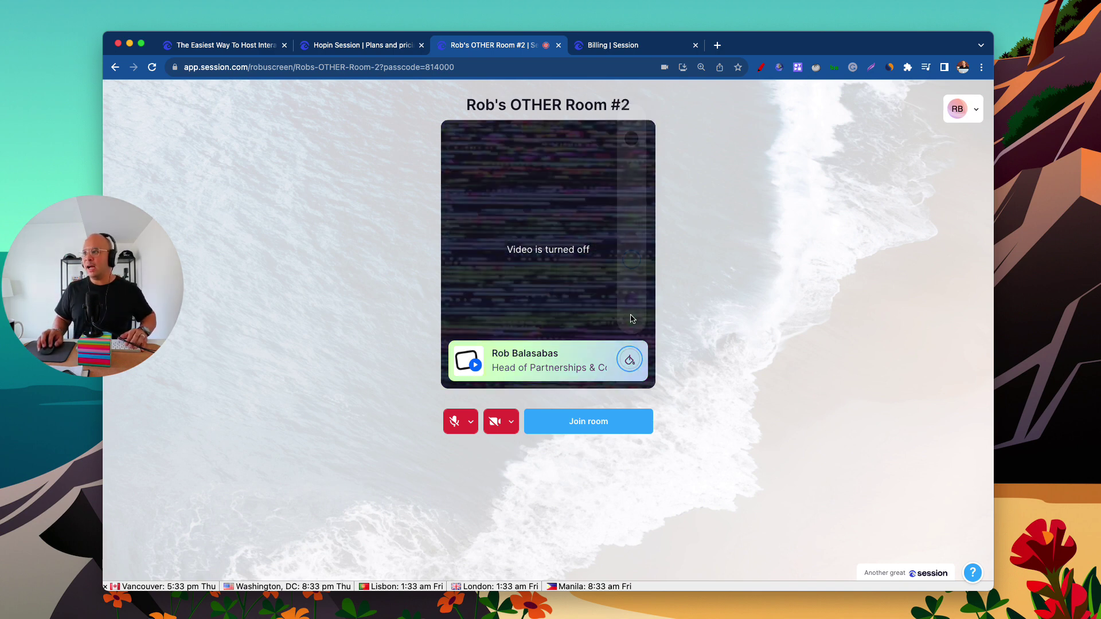
pyautogui.click(631, 118)
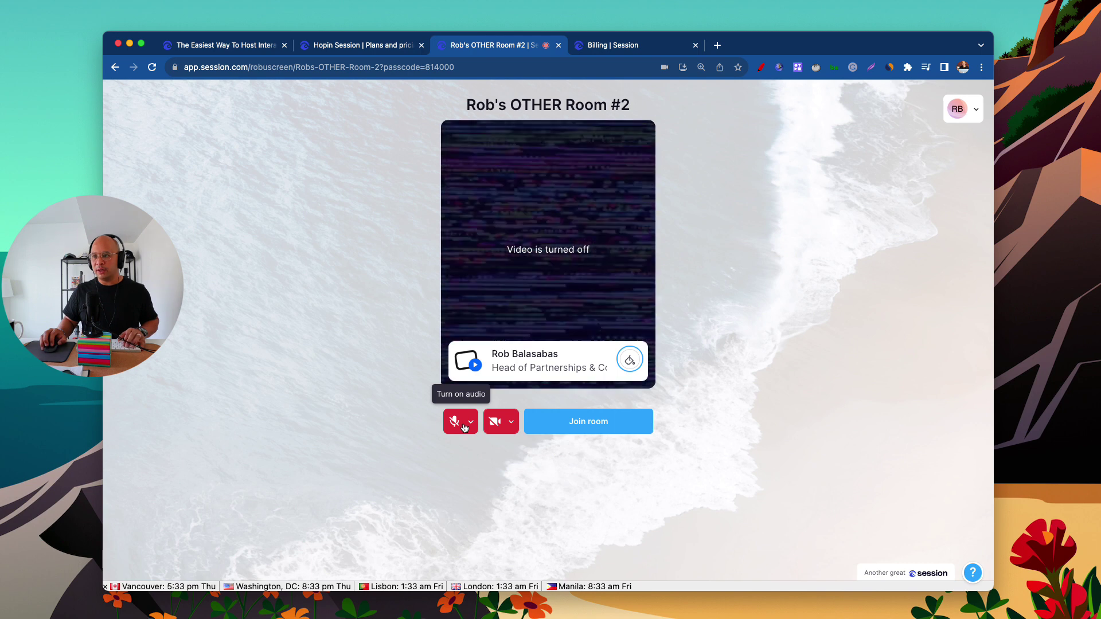
# Circle the microphone and camera controls in red, underline and point an arrow at the join control, and clear the annotations.
pyautogui.click(764, 68)
pyautogui.moveTo(461, 401)
pyautogui.mouseDown()
pyautogui.moveTo(439, 437)
pyautogui.moveTo(467, 440)
pyautogui.moveTo(478, 396)
pyautogui.moveTo(487, 445)
pyautogui.moveTo(517, 431)
pyautogui.moveTo(512, 401)
pyautogui.mouseUp()
pyautogui.moveTo(533, 450); pyautogui.dragTo(646, 448)
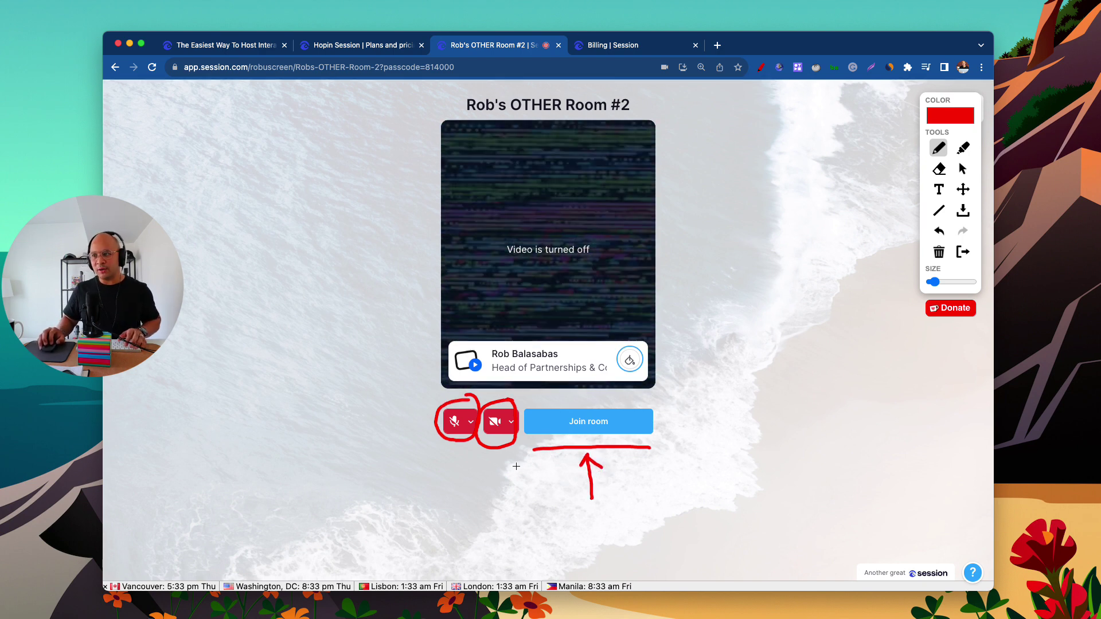
pyautogui.scroll(-1, 504, 456)
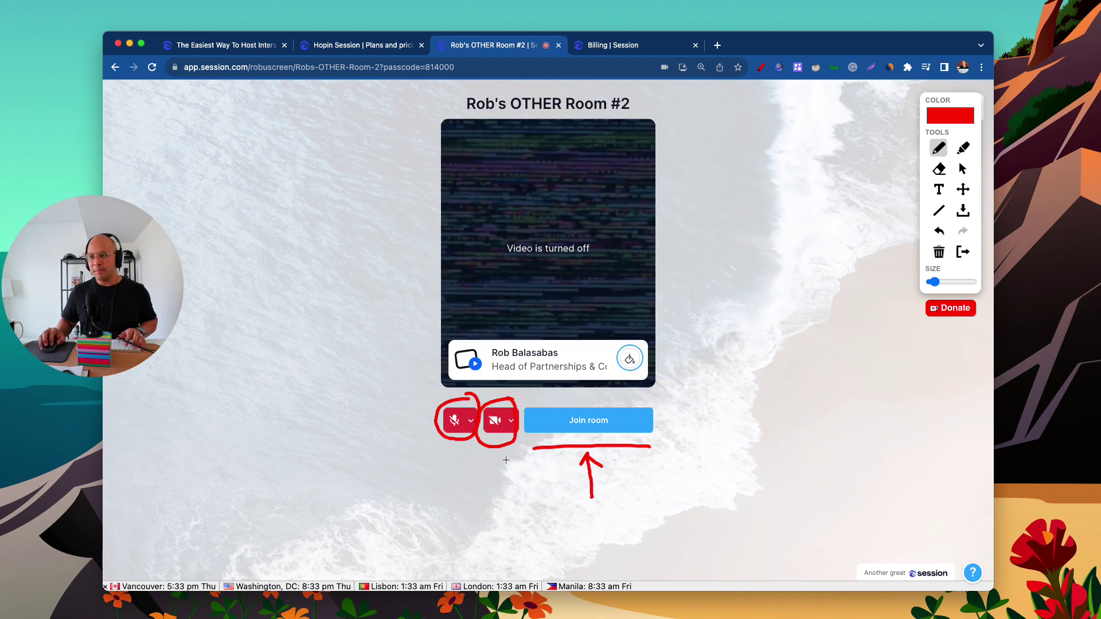
pyautogui.press('Escape')
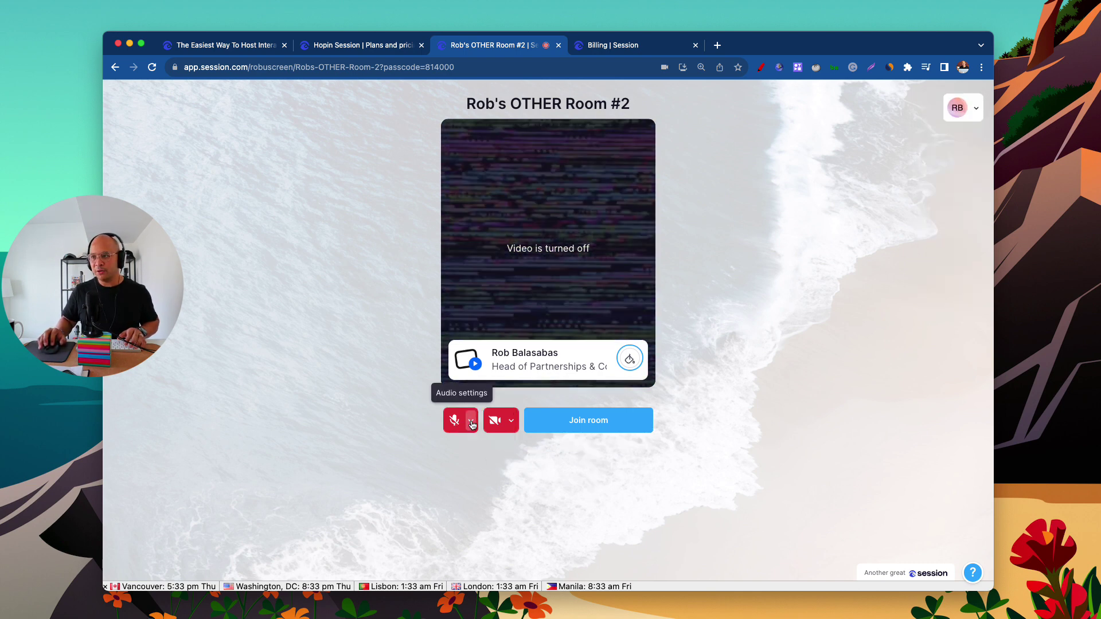
# Review the available microphones, speakers and noise reduction setting in the audio settings, and close them.
pyautogui.scroll(5, 492, 459)
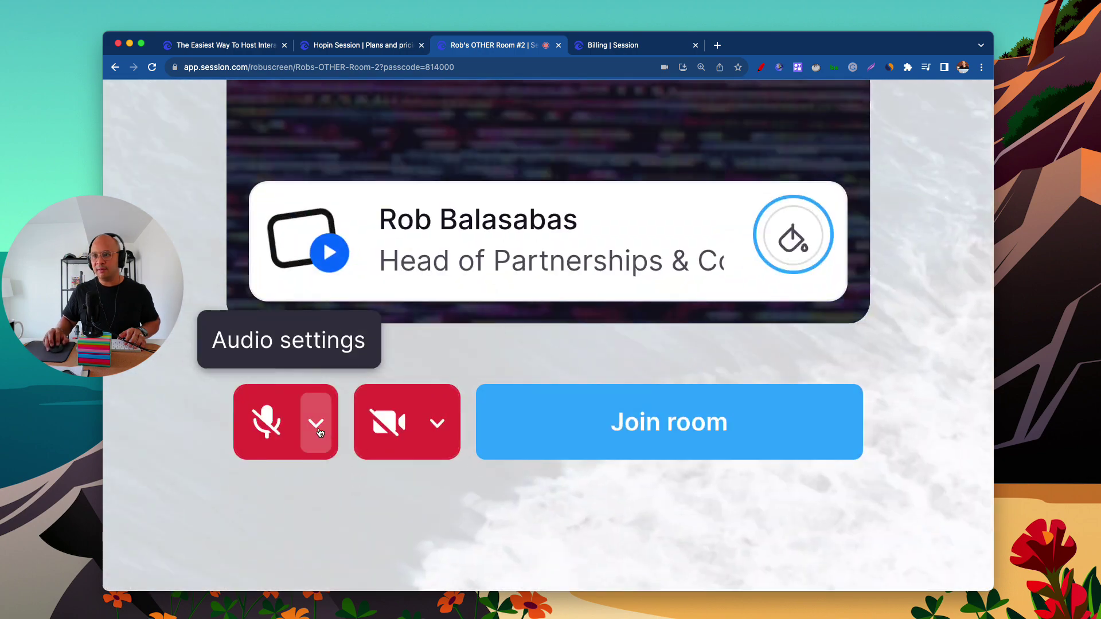
pyautogui.click(313, 428)
pyautogui.scroll(-5, 396, 422)
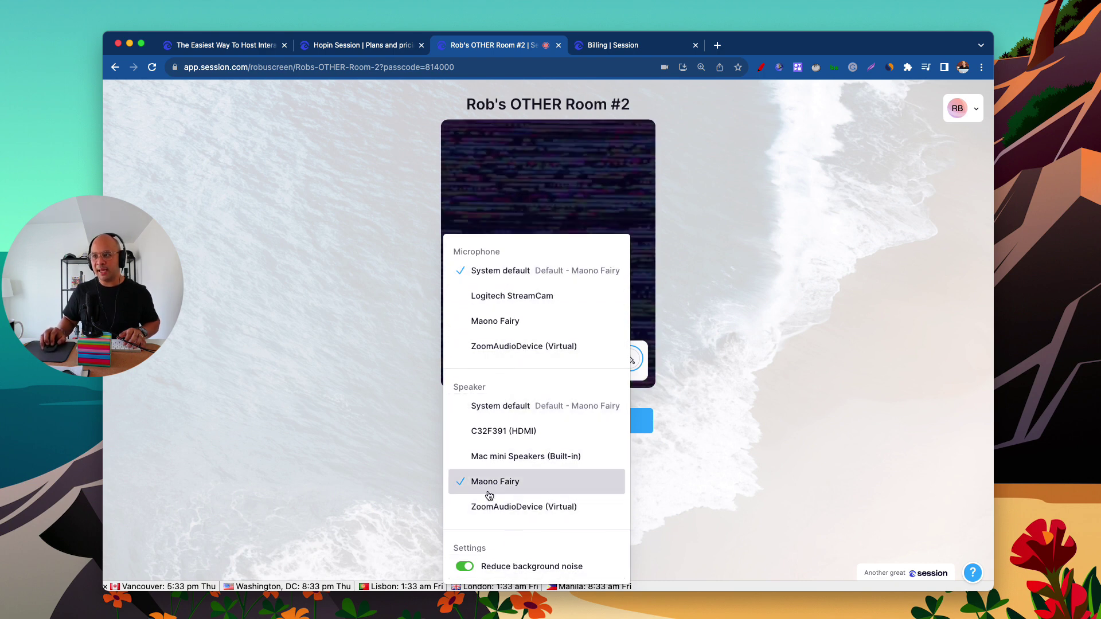
pyautogui.click(401, 446)
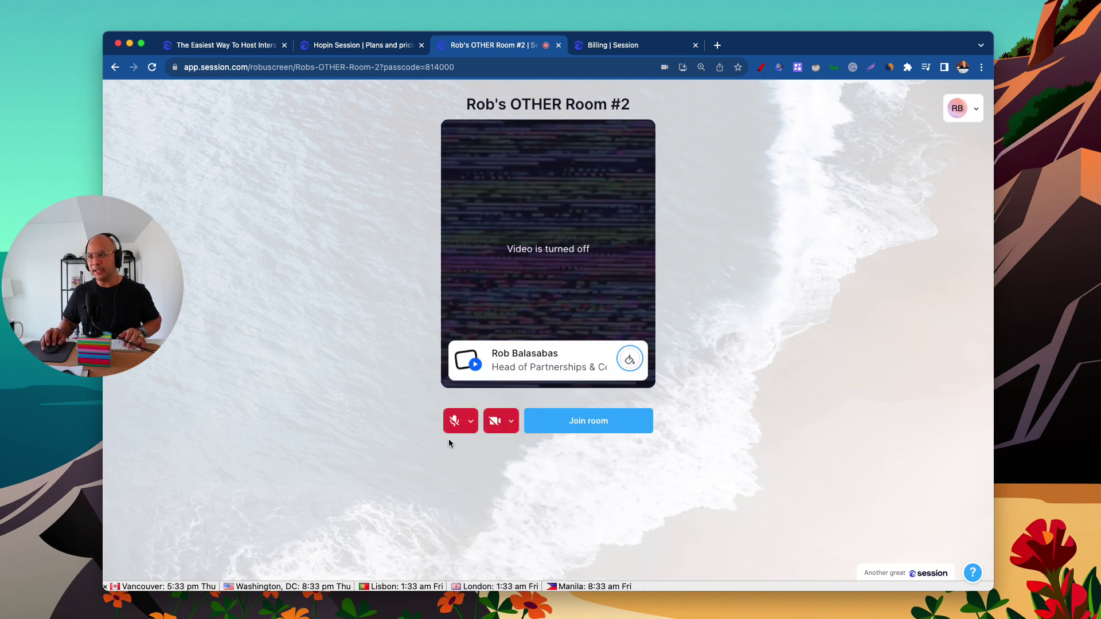
# Examine the available cameras and the blur, orientation and virtual background options in the video settings.
pyautogui.click(512, 423)
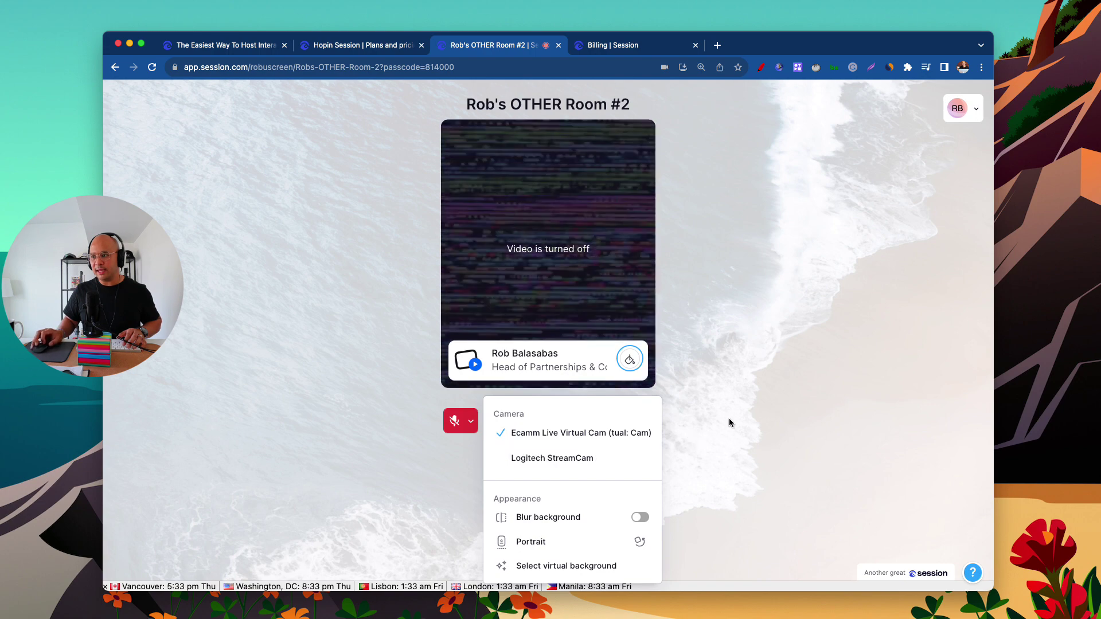
pyautogui.scroll(-2, 725, 424)
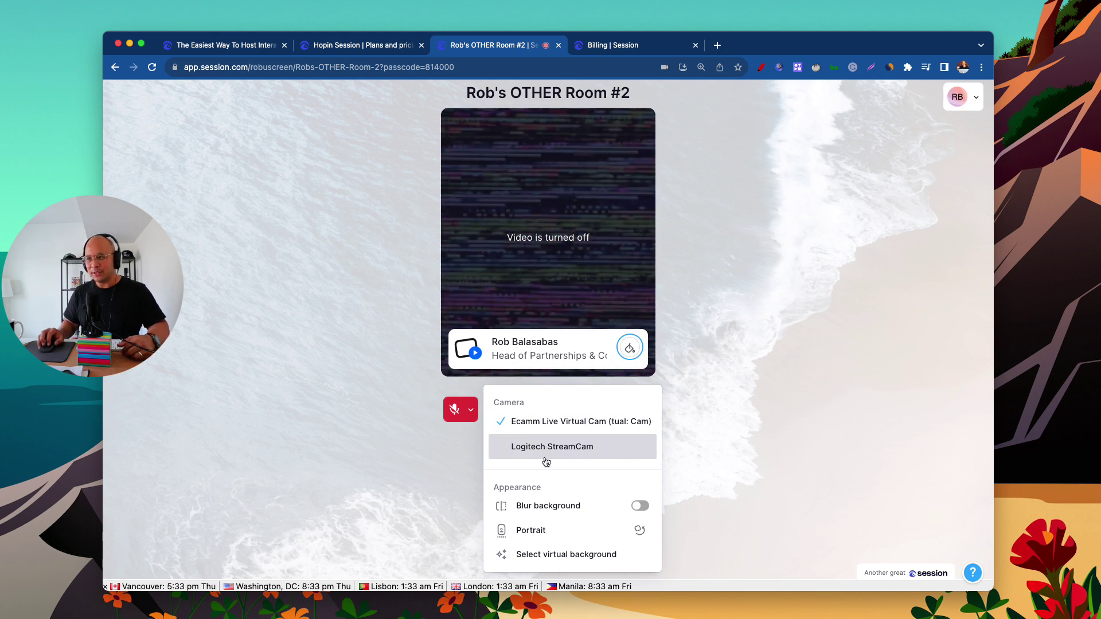
pyautogui.click(732, 437)
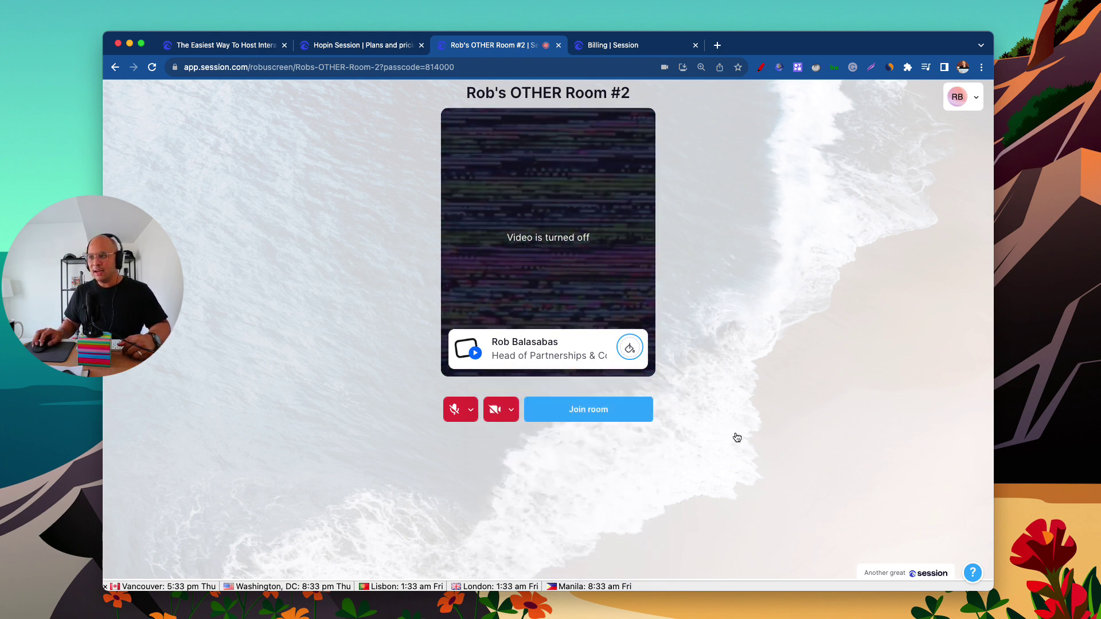
pyautogui.click(513, 410)
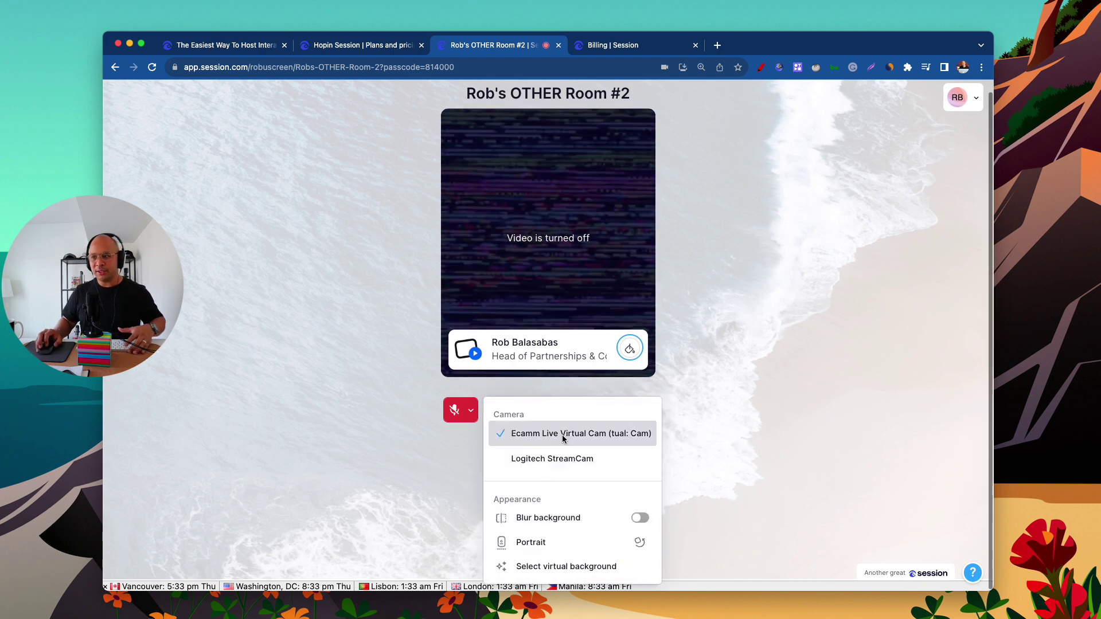
pyautogui.press('super+equal')
pyautogui.scroll(-2, 662, 502)
pyautogui.press('super+minus')
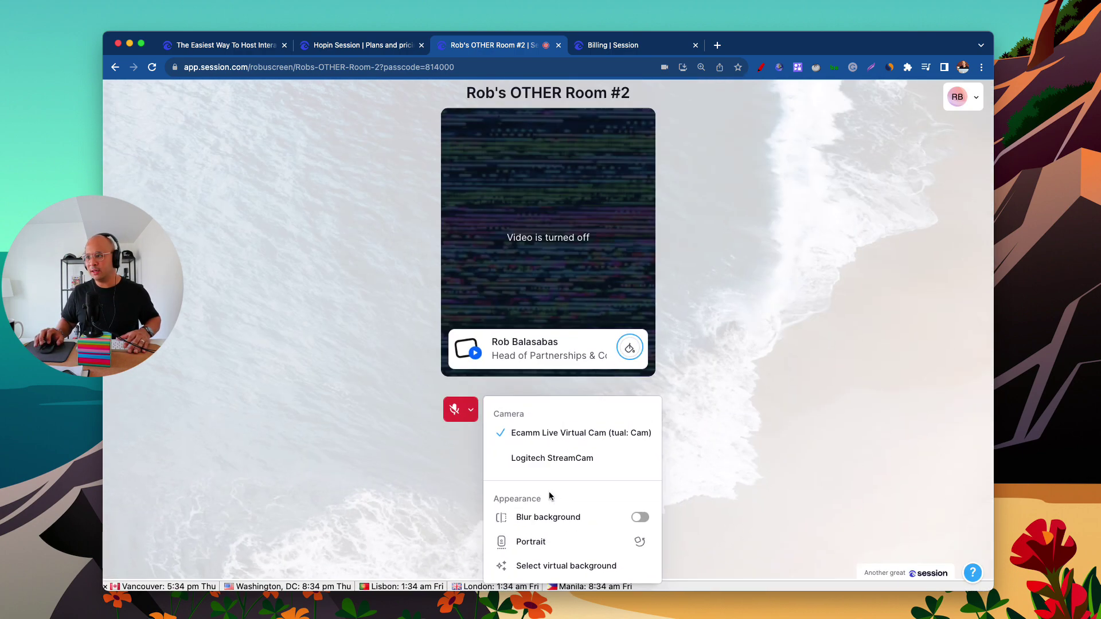
pyautogui.press('super+equal')
pyautogui.click(524, 503)
pyautogui.press('super+minus')
# Try the landscape orientation for the video preview and switch it back to portrait.
pyautogui.press('super+equal')
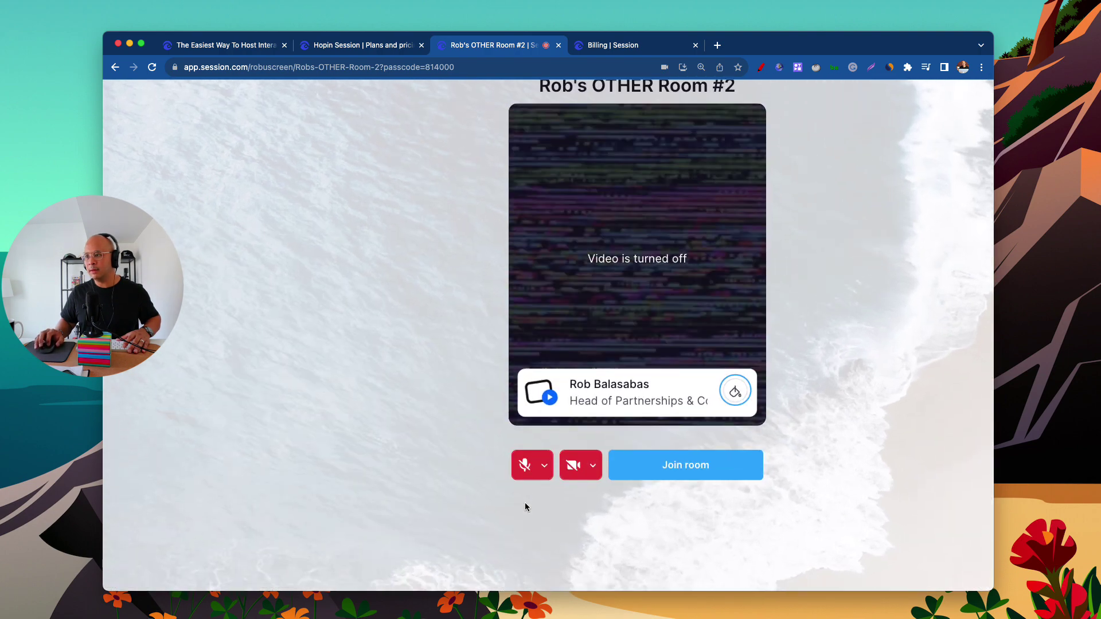
pyautogui.scroll(-2, 525, 504)
pyautogui.hscroll(3, 376, 405)
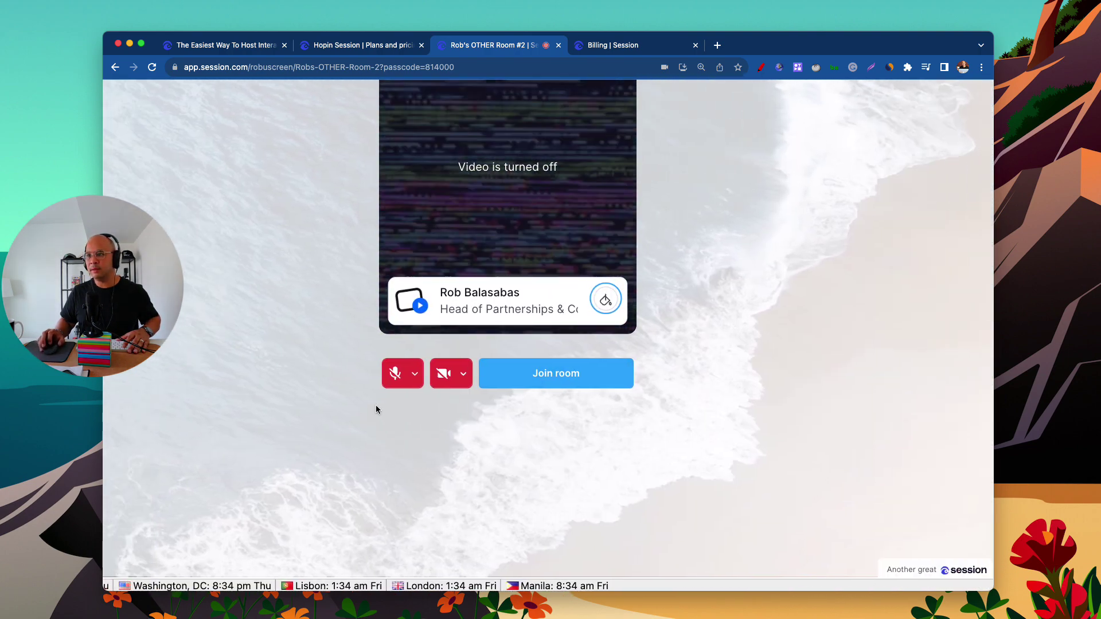
pyautogui.click(464, 374)
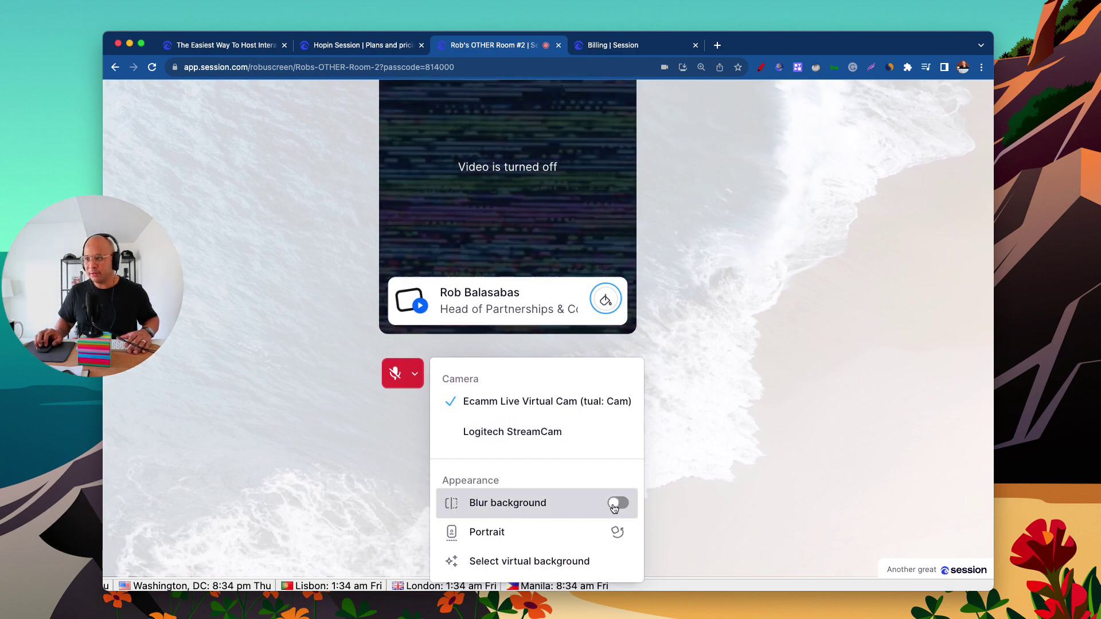
pyautogui.click(541, 538)
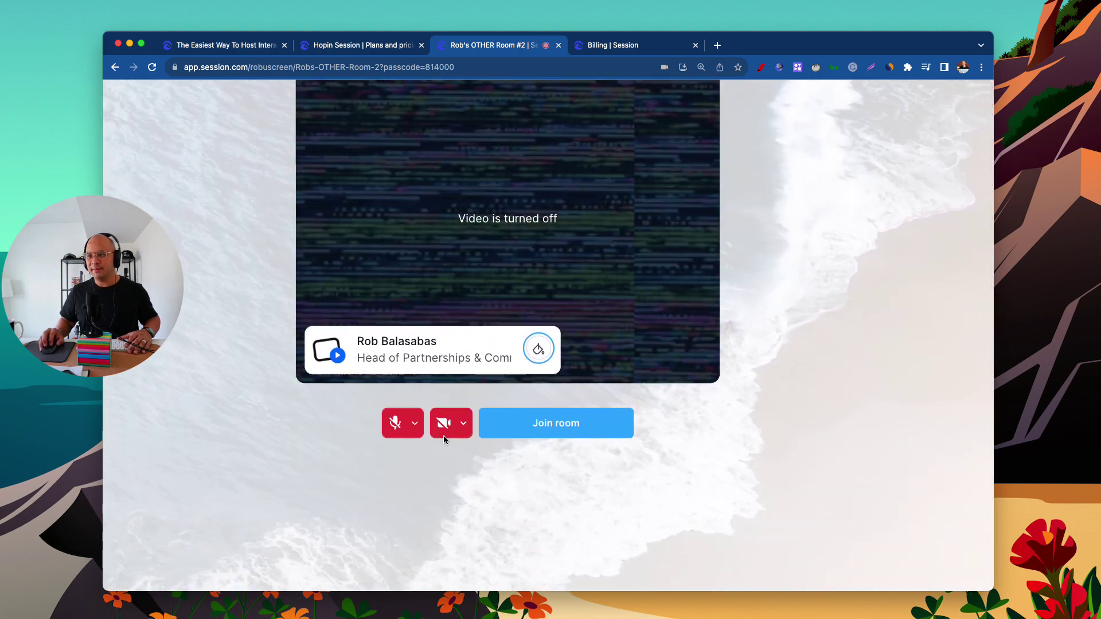
pyautogui.click(466, 431)
pyautogui.click(553, 523)
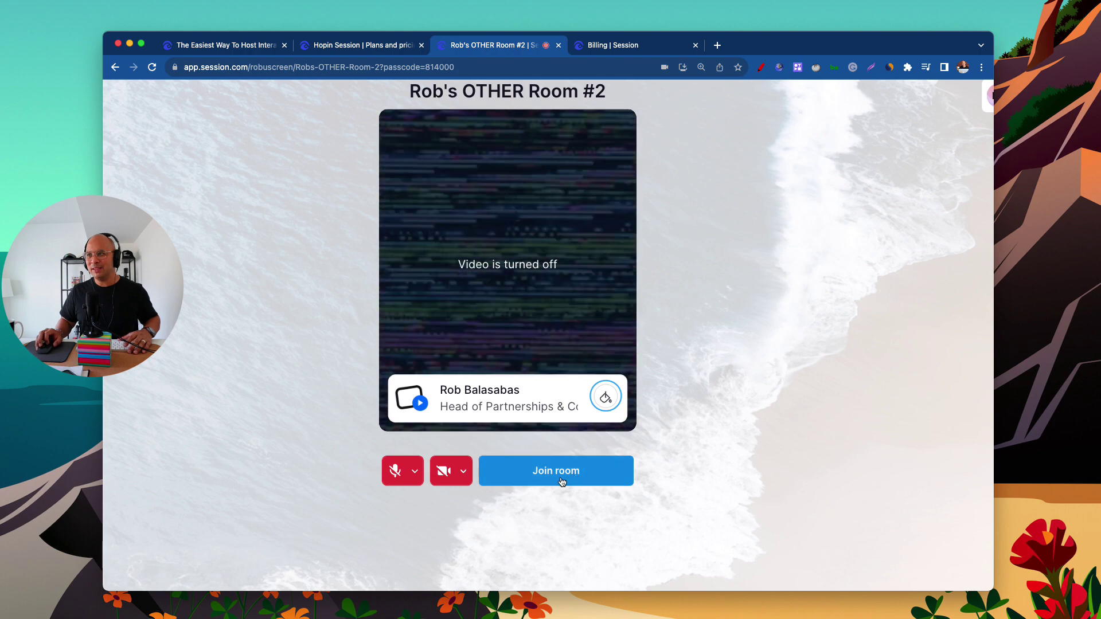
# Switch the video preview's orientation to landscape.
pyautogui.click(464, 471)
pyautogui.scroll(-3, 516, 505)
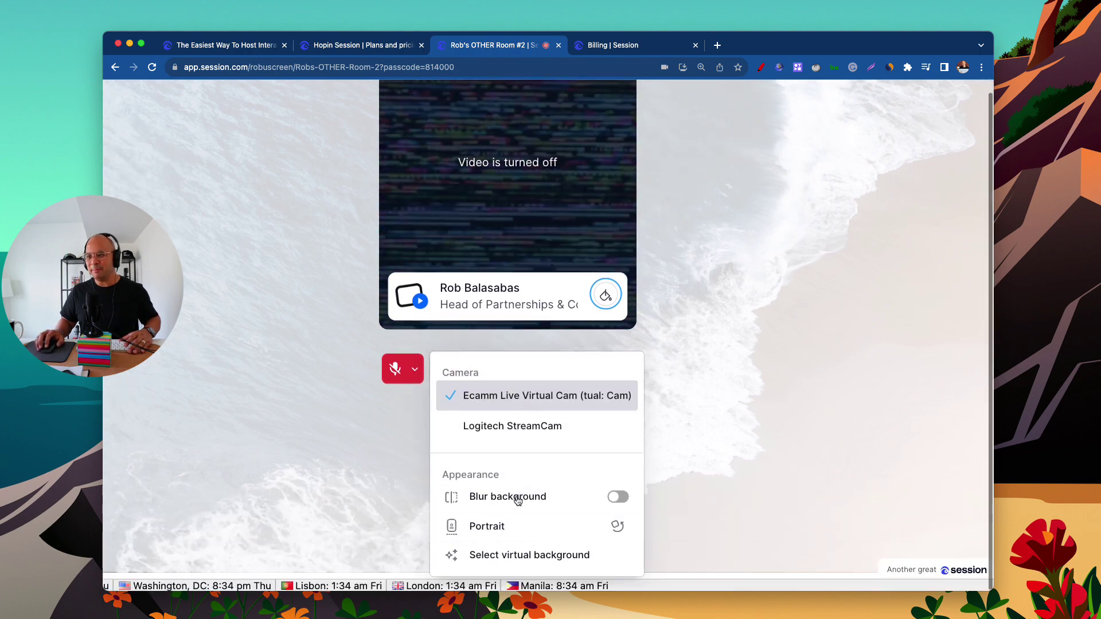
pyautogui.click(526, 535)
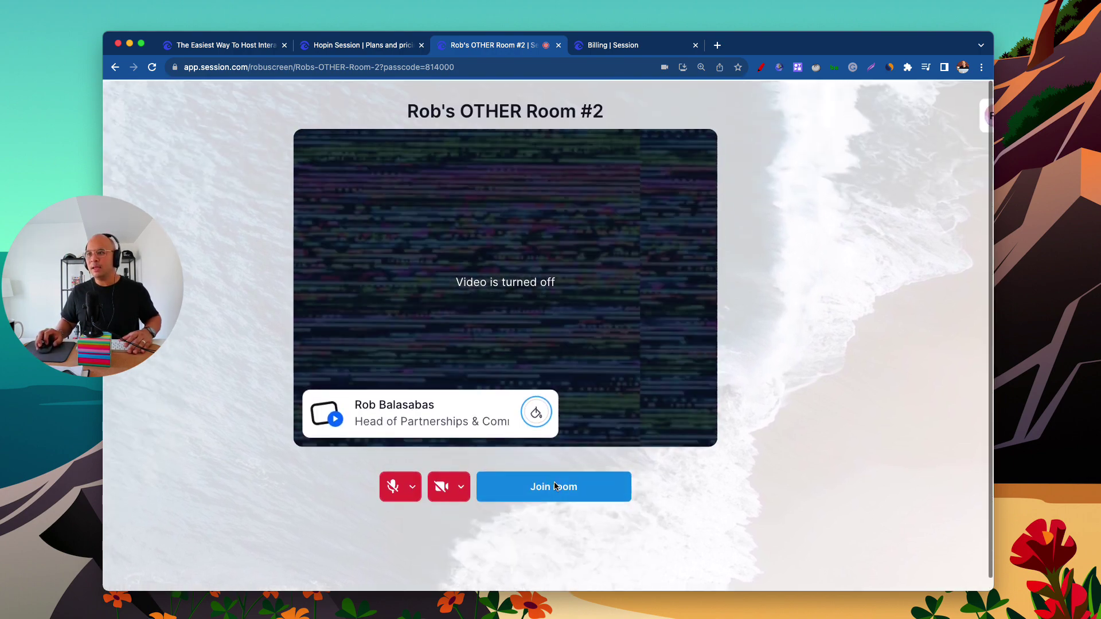
pyautogui.click(460, 485)
pyautogui.scroll(-3, 516, 504)
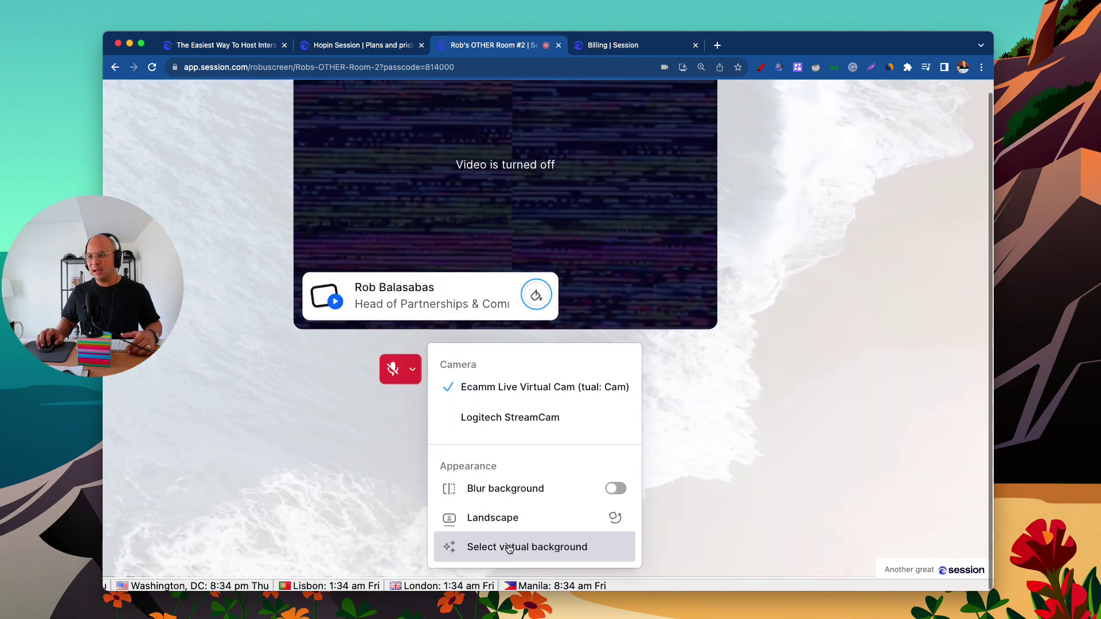
pyautogui.click(510, 551)
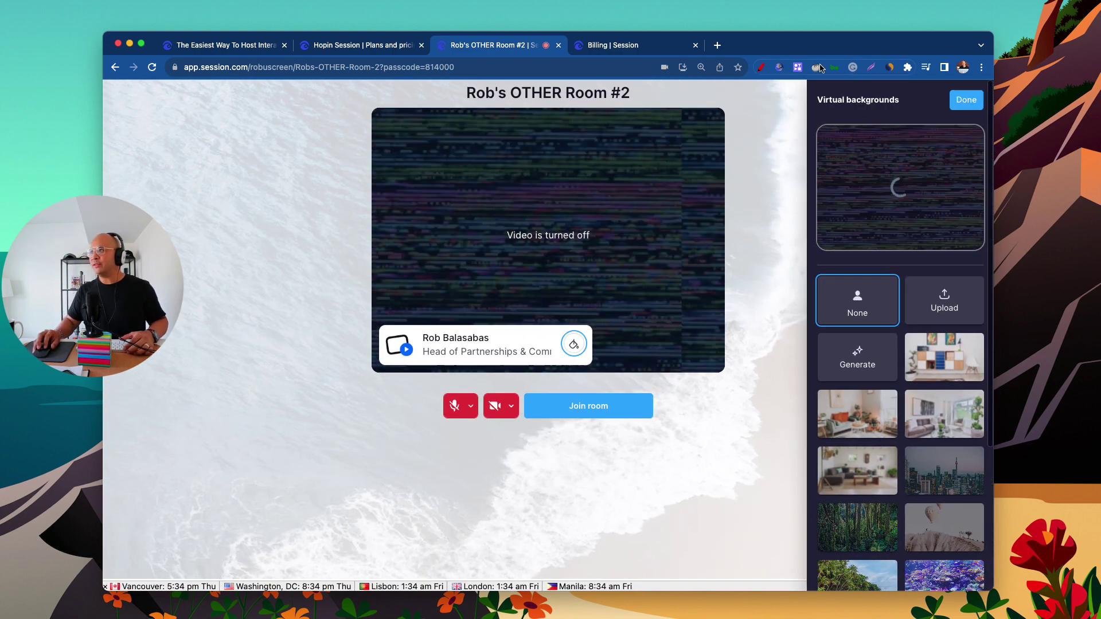
pyautogui.click(759, 67)
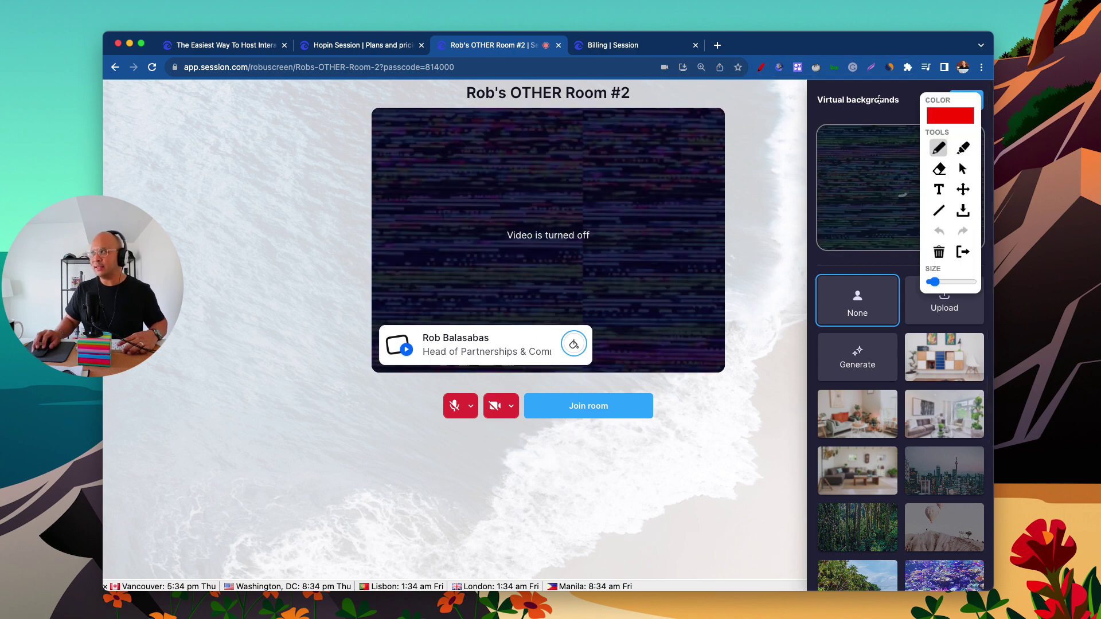
pyautogui.click(884, 133)
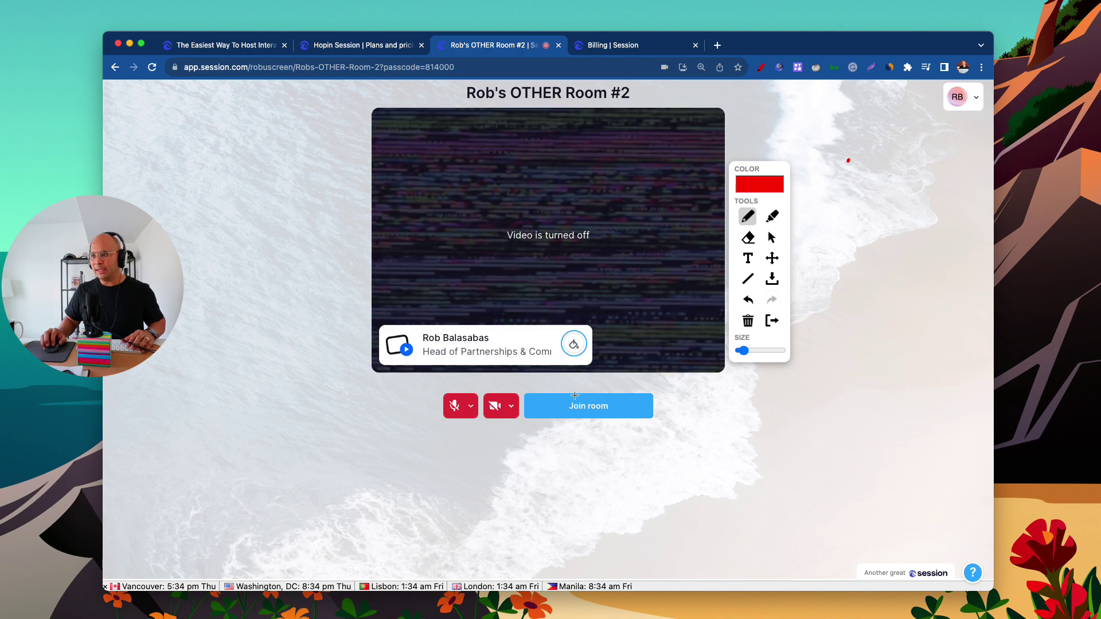
pyautogui.press('Escape')
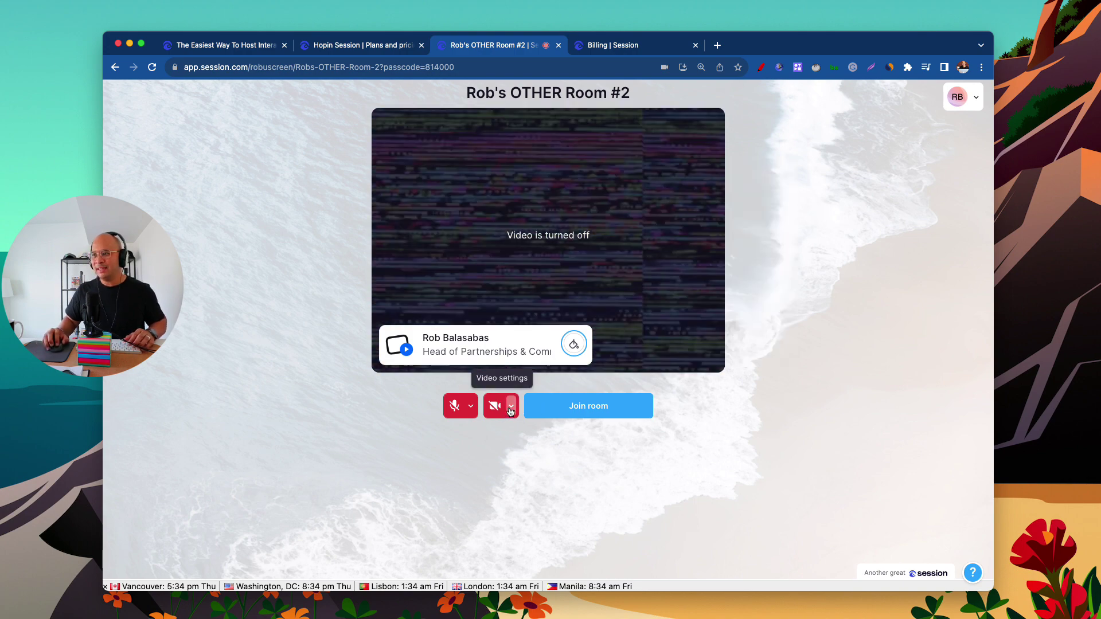
# Open the virtual backgrounds and choose the bright living room with the grey sofa and tall plant.
pyautogui.click(509, 408)
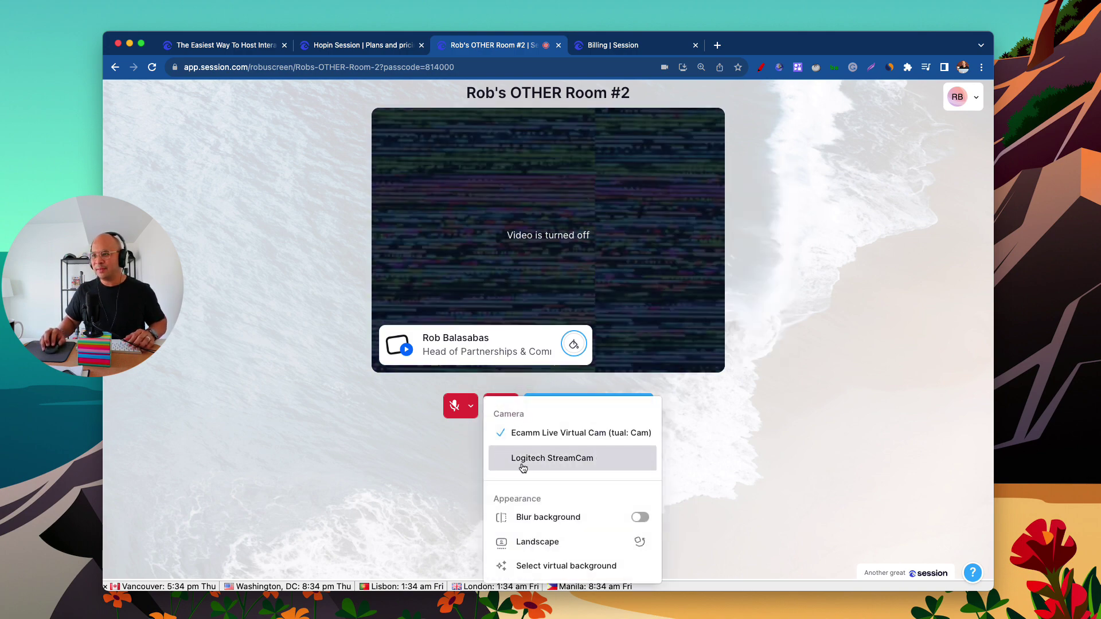
pyautogui.click(541, 567)
pyautogui.click(849, 298)
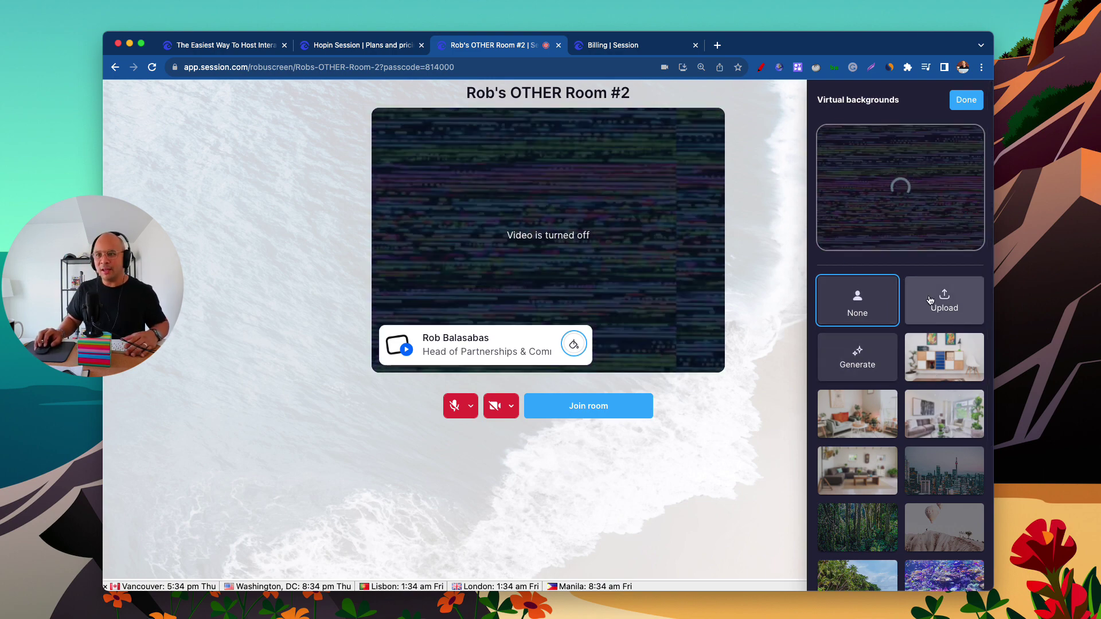
pyautogui.click(945, 363)
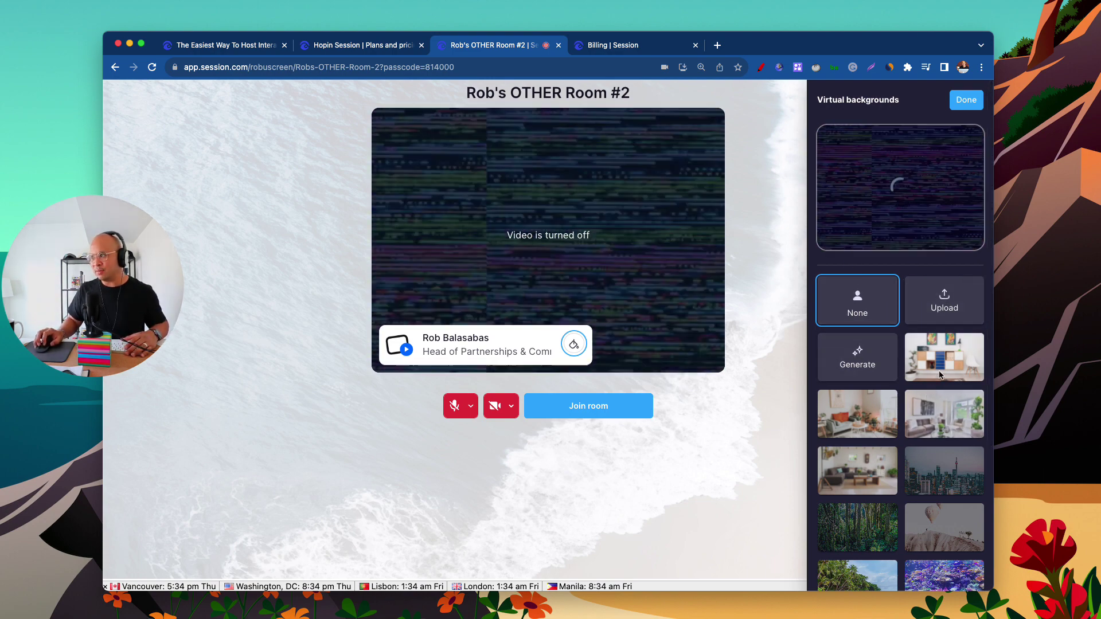
pyautogui.click(928, 408)
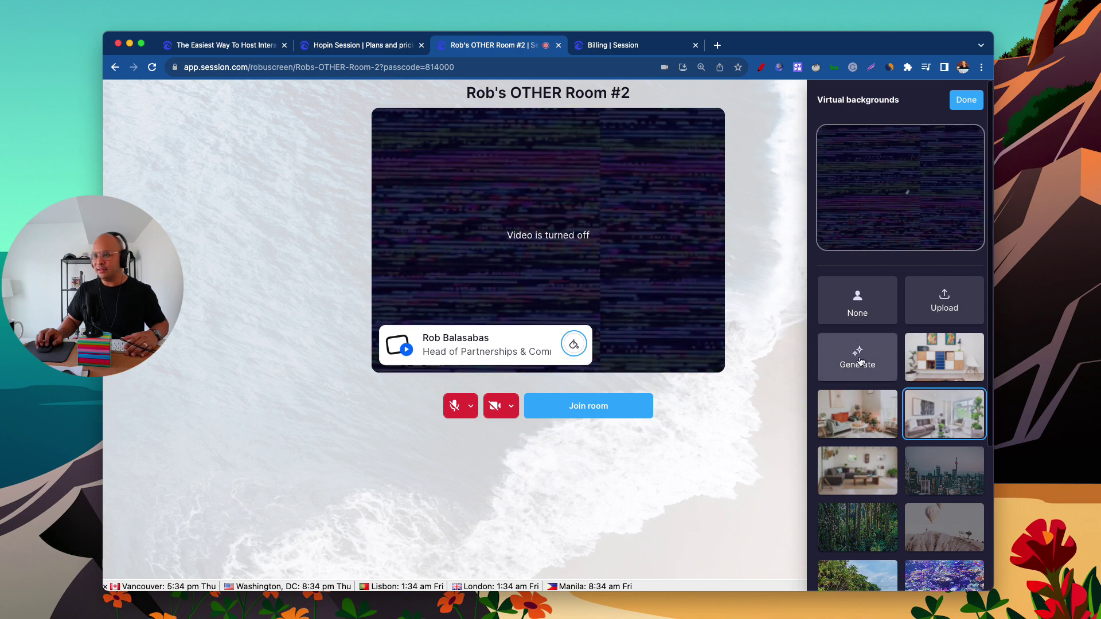
# Generate a new virtual background from the description "vancouver".
pyautogui.scroll(5, 860, 377)
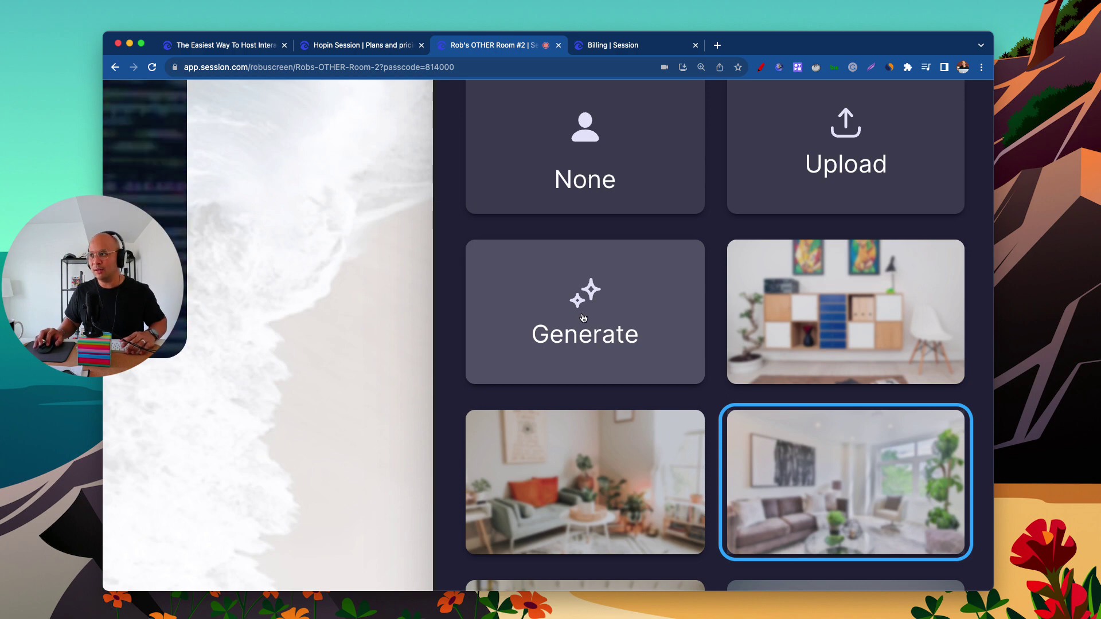
pyautogui.scroll(-5, 624, 338)
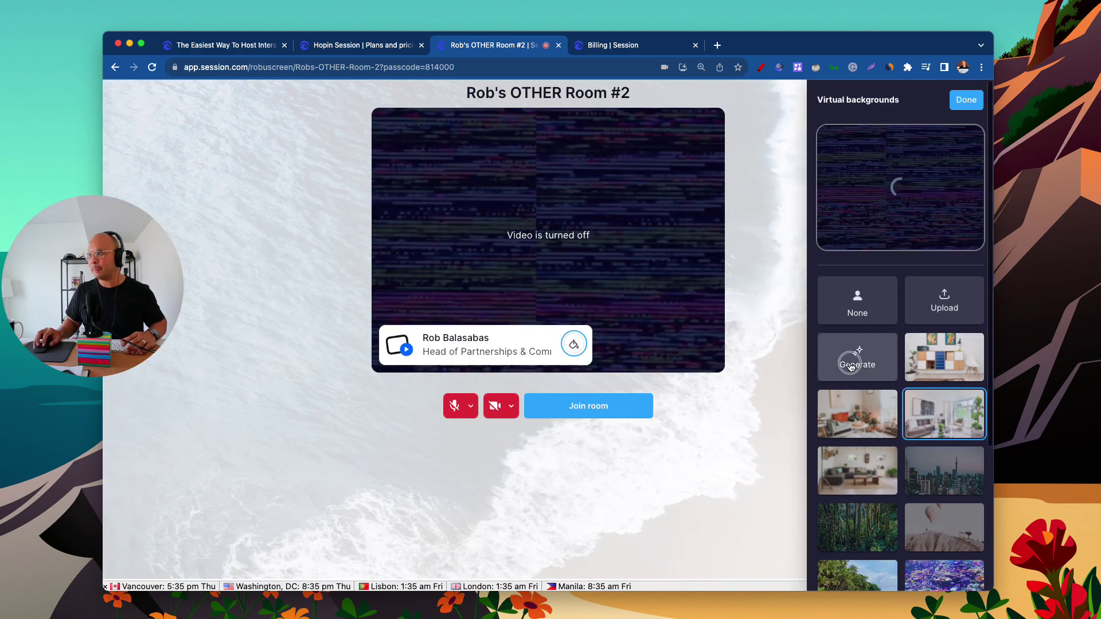
pyautogui.click(818, 365)
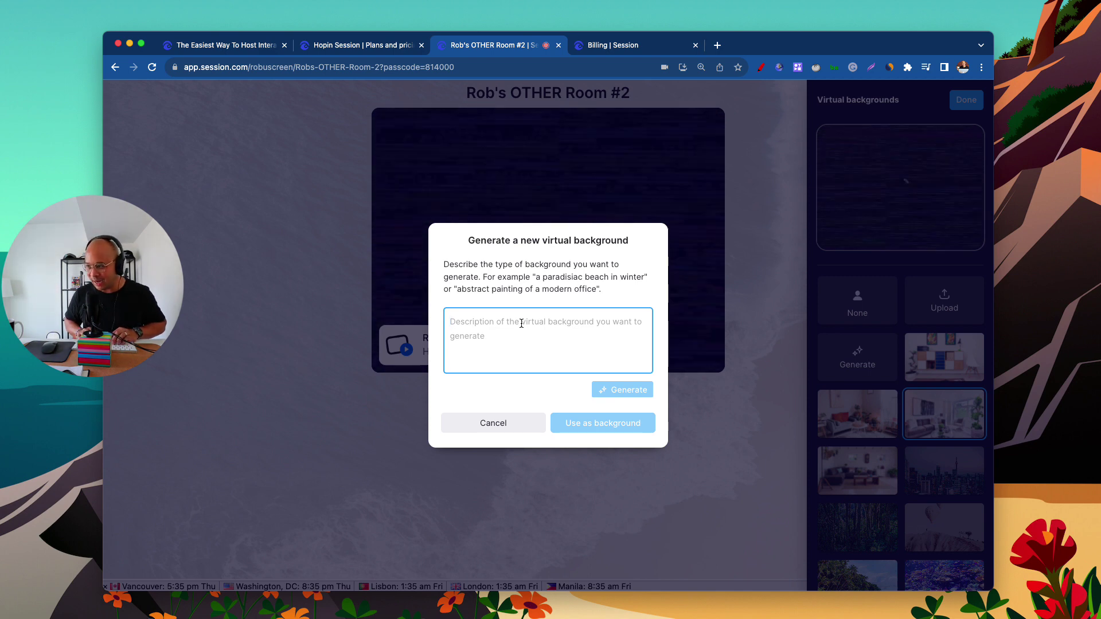
pyautogui.write('vancouver')
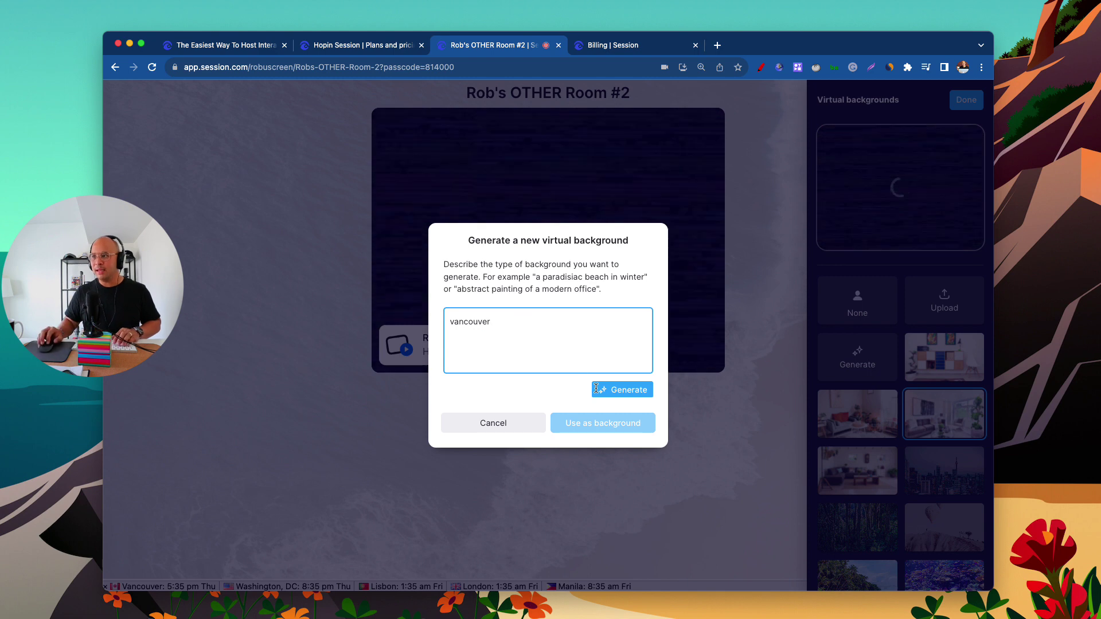
pyautogui.click(597, 389)
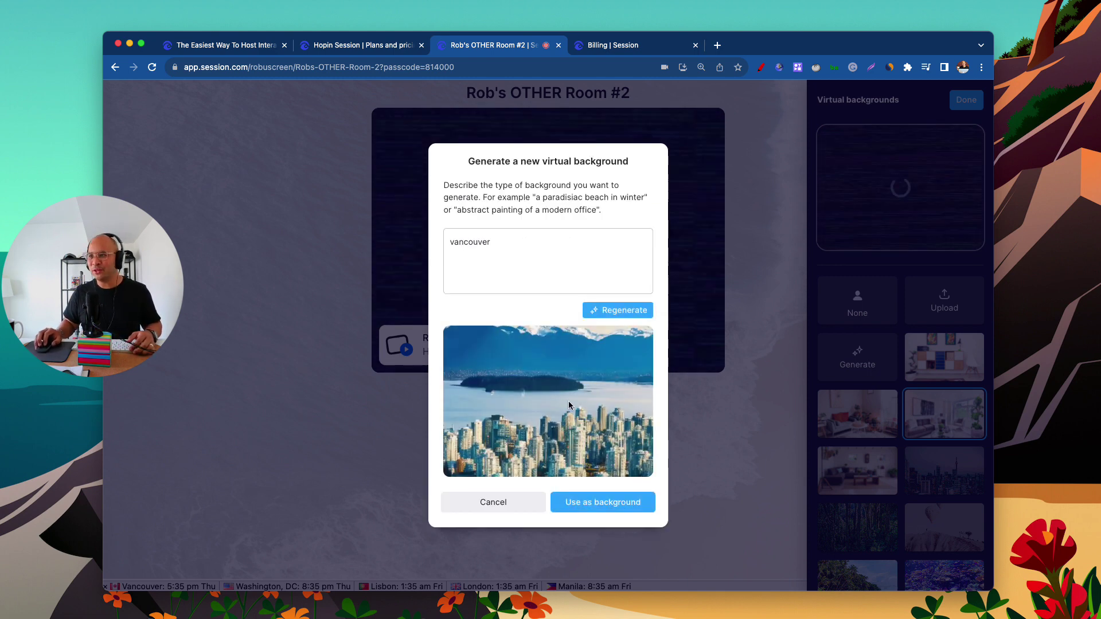
# Regenerate the virtual background from the description "boracay", use it as the background and finish the background selection.
pyautogui.moveTo(527, 263); pyautogui.dragTo(380, 239)
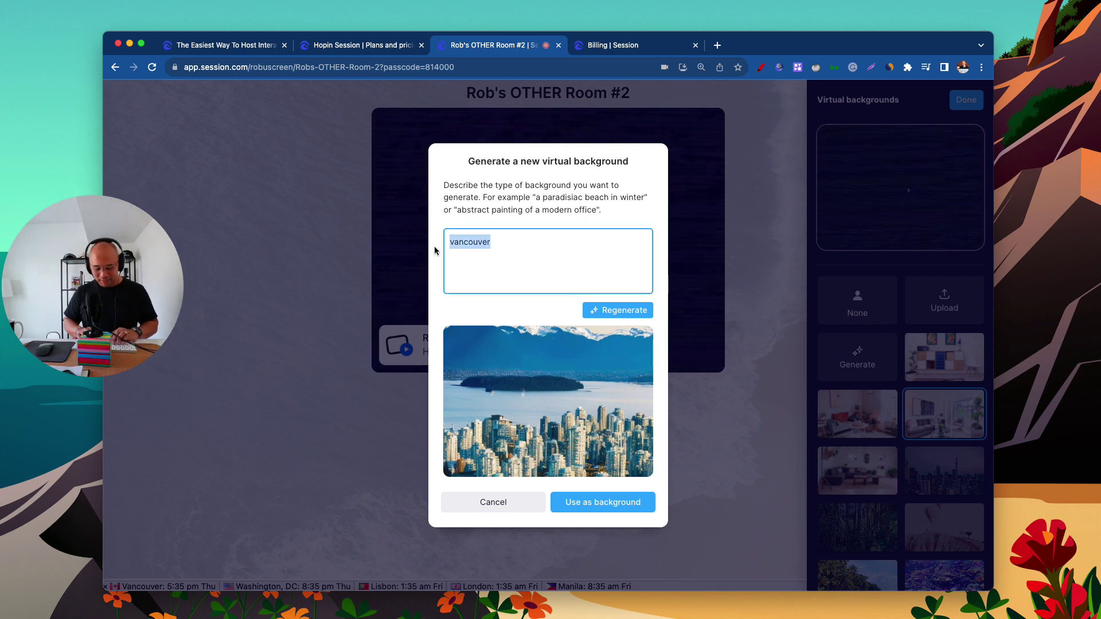
pyautogui.write('boracay')
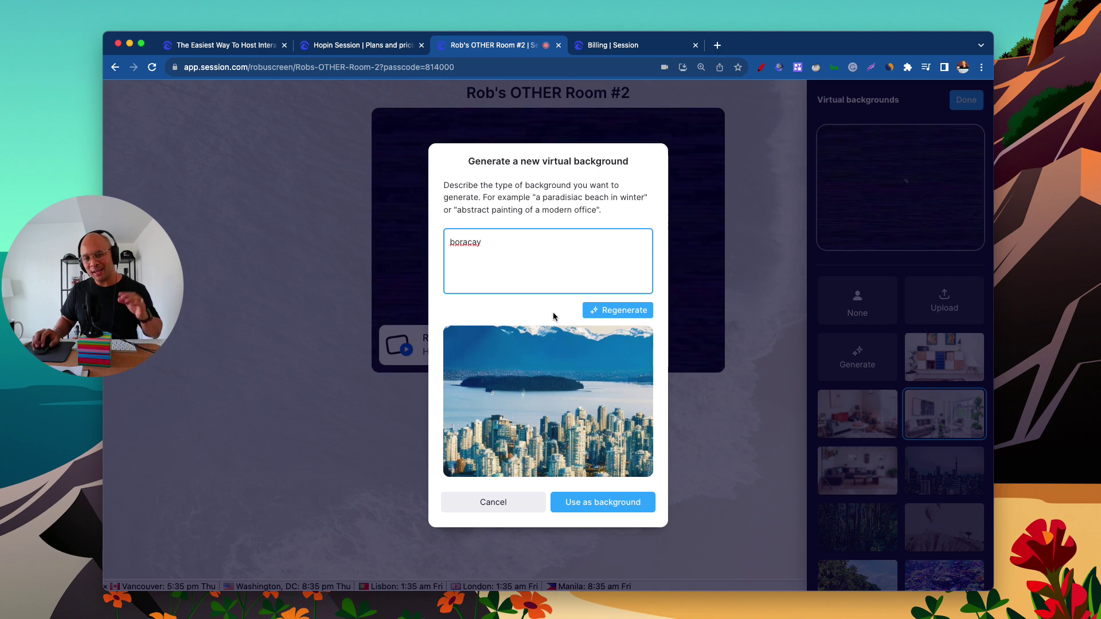
pyautogui.click(617, 313)
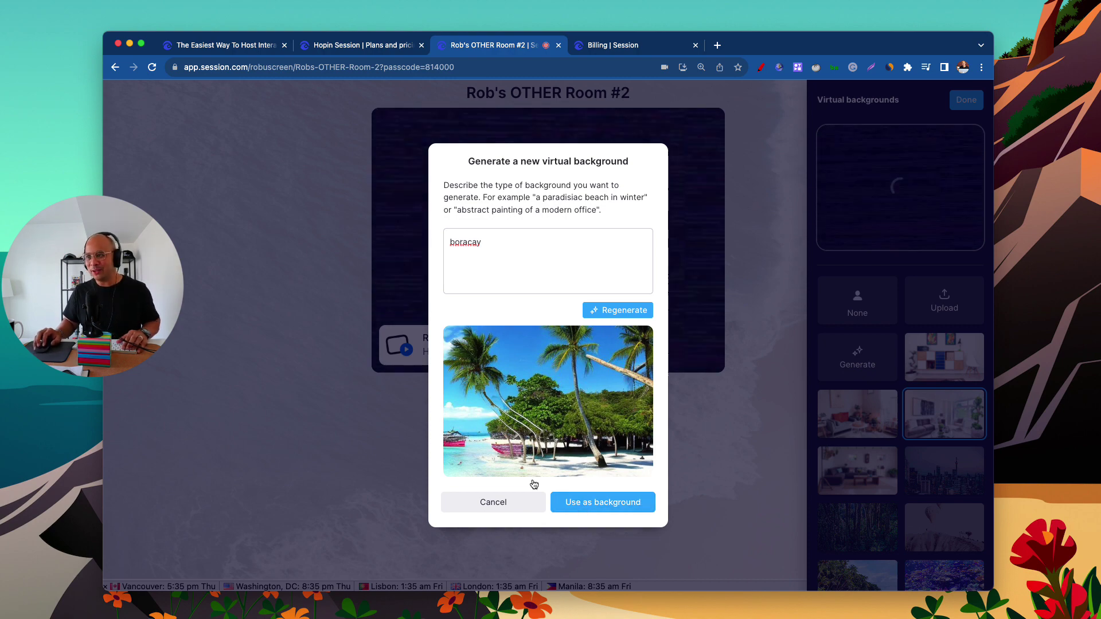
pyautogui.click(596, 503)
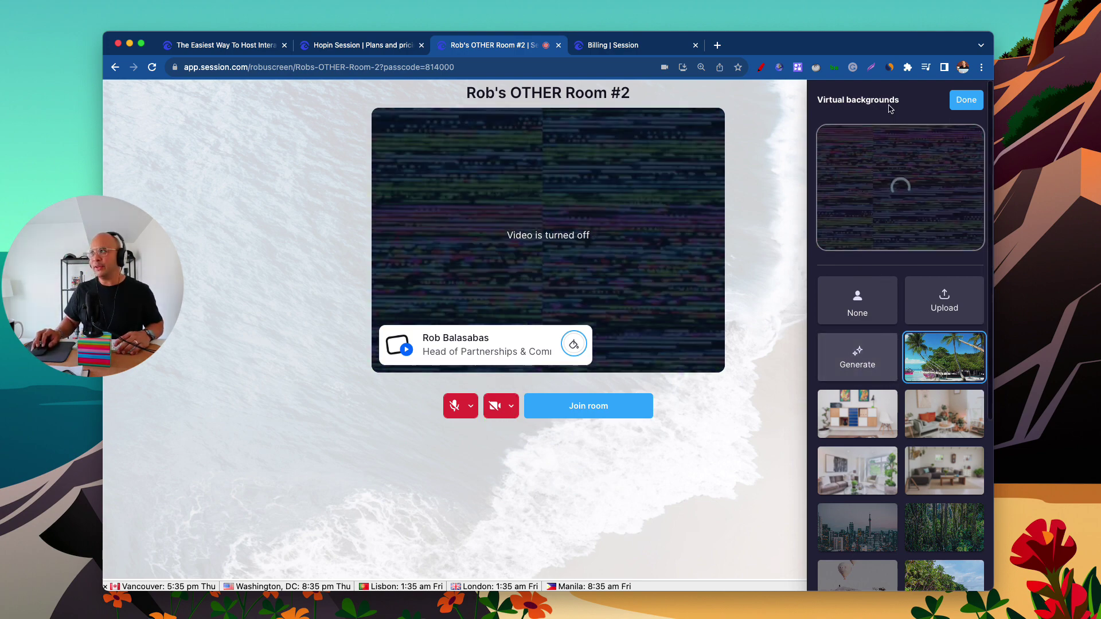
pyautogui.click(965, 100)
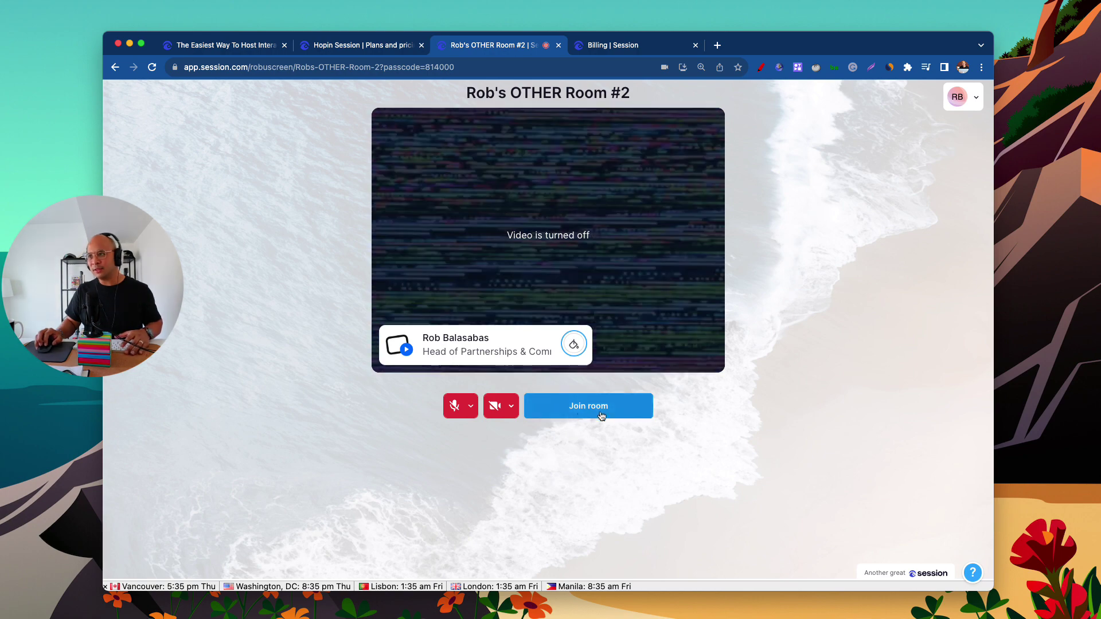
# Join the room and dismiss its welcome message.
pyautogui.click(610, 414)
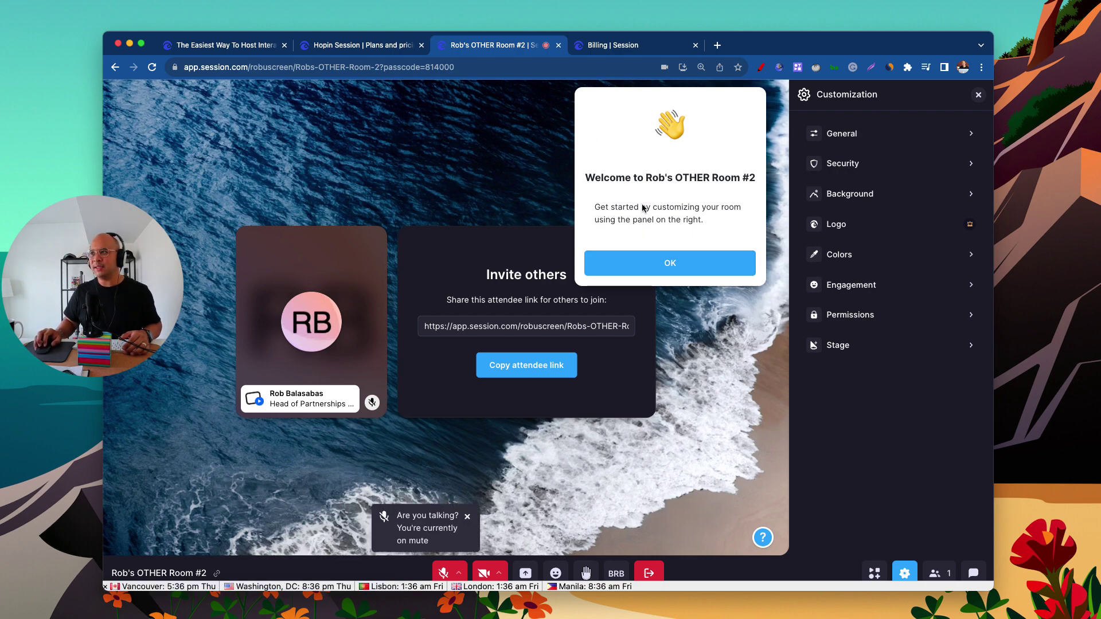
pyautogui.click(540, 173)
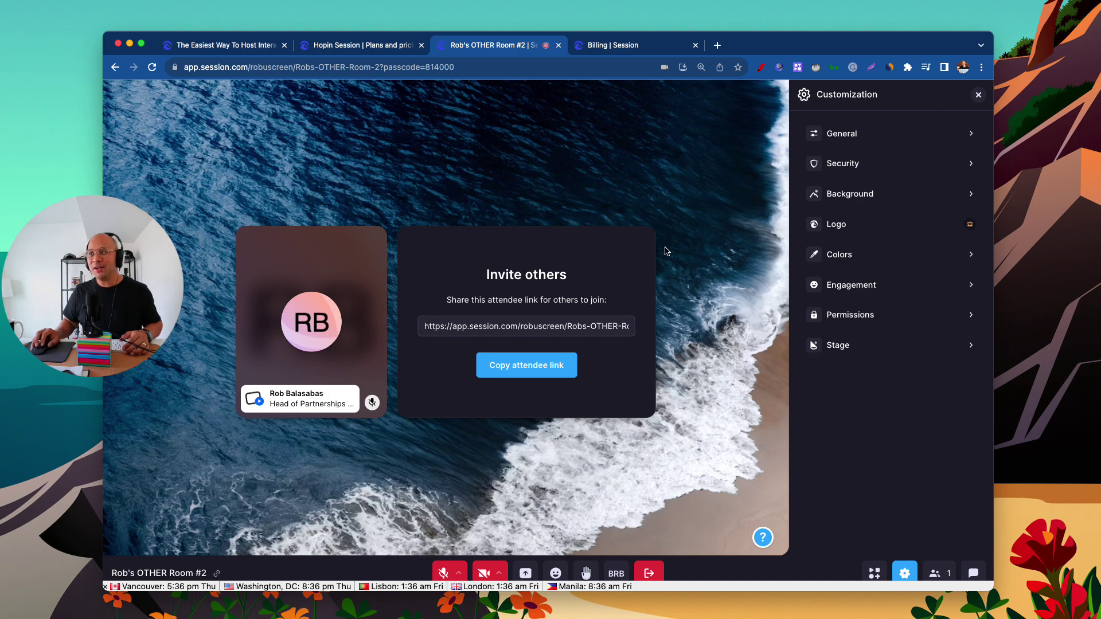
# Outline the video tile and the invite card in red with arrows as a screen annotation, and clear the drawing.
pyautogui.click(760, 68)
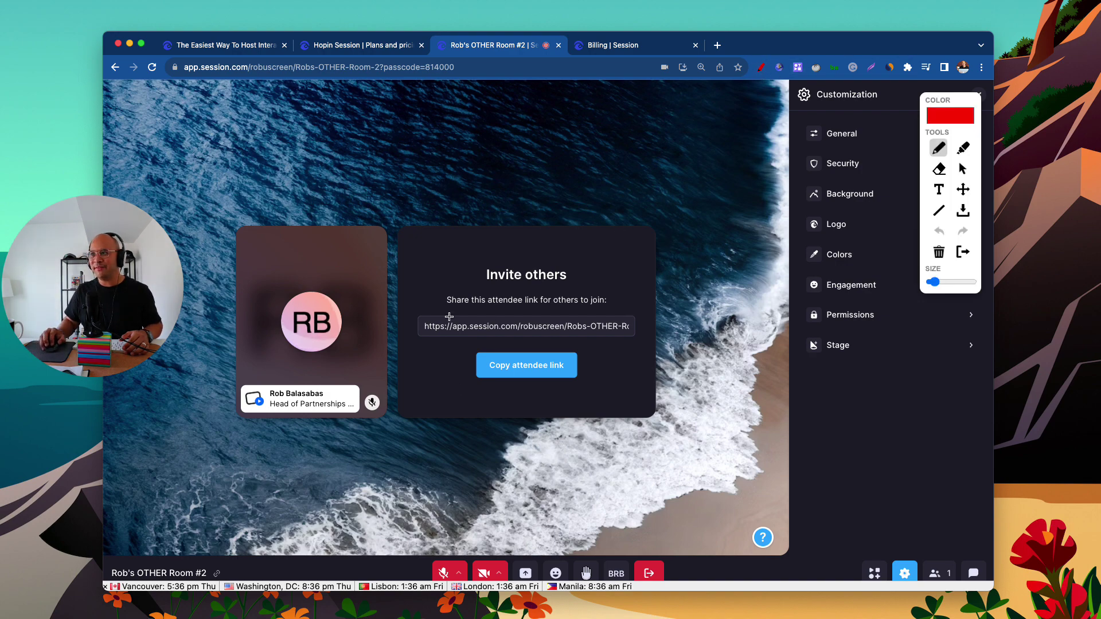
pyautogui.moveTo(378, 207)
pyautogui.mouseDown()
pyautogui.moveTo(221, 208)
pyautogui.moveTo(214, 386)
pyautogui.moveTo(227, 422)
pyautogui.moveTo(386, 418)
pyautogui.moveTo(387, 251)
pyautogui.mouseUp()
pyautogui.moveTo(331, 367)
pyautogui.mouseDown()
pyautogui.moveTo(340, 376)
pyautogui.moveTo(348, 357)
pyautogui.mouseUp()
pyautogui.moveTo(400, 216)
pyautogui.mouseDown()
pyautogui.moveTo(658, 215)
pyautogui.moveTo(671, 333)
pyautogui.moveTo(651, 435)
pyautogui.moveTo(412, 426)
pyautogui.mouseUp()
pyautogui.moveTo(587, 104)
pyautogui.mouseDown()
pyautogui.moveTo(529, 194)
pyautogui.moveTo(615, 172)
pyautogui.mouseUp()
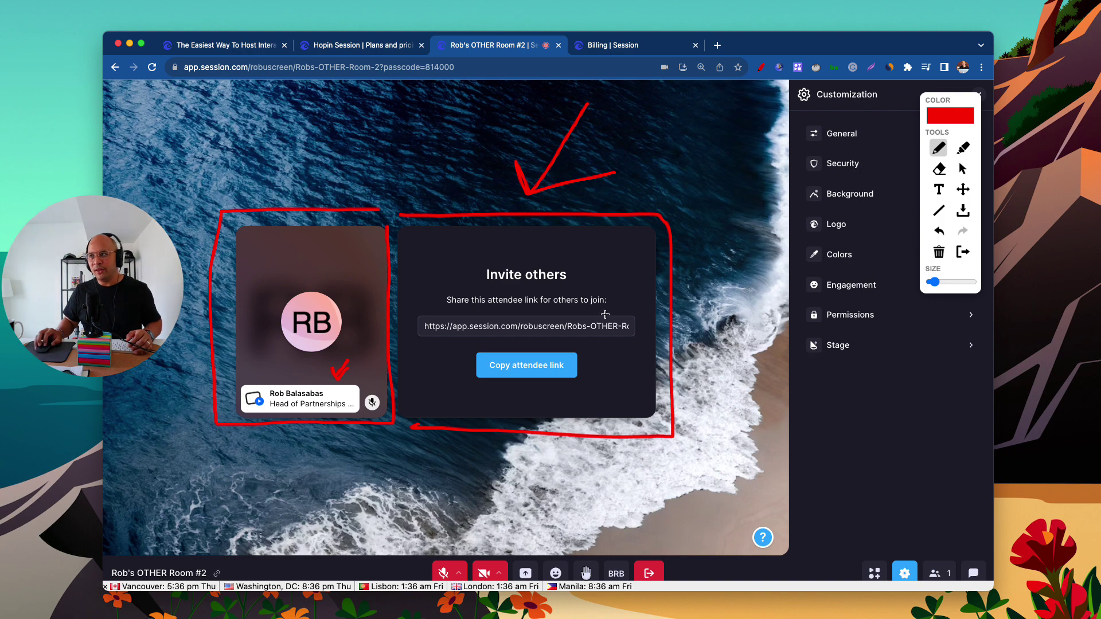
pyautogui.press('Escape')
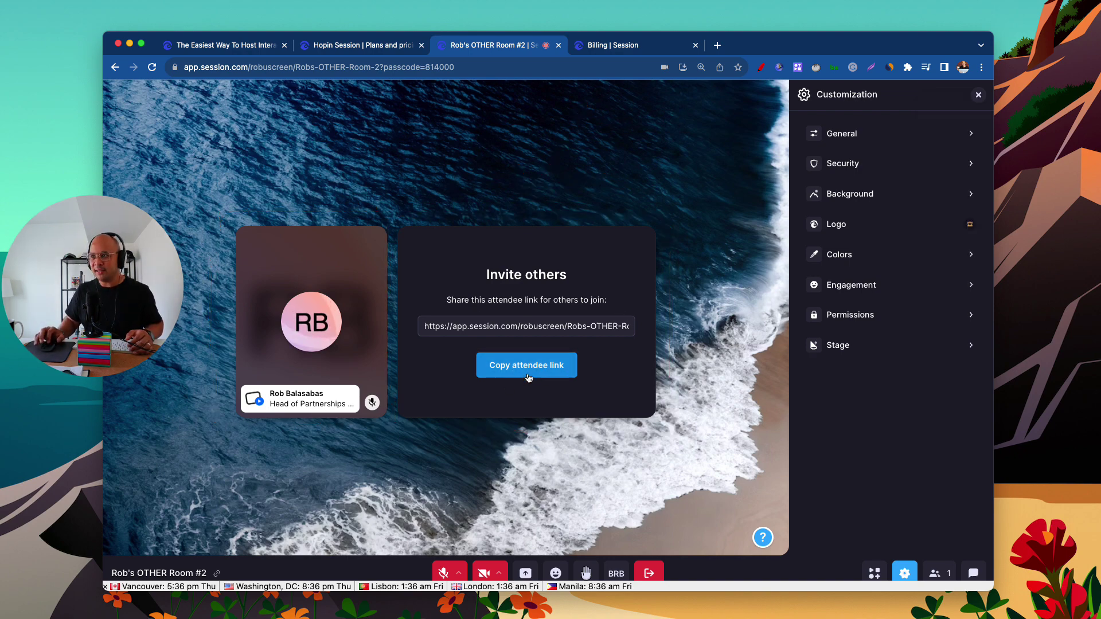
# Copy the attendee link from the Invite others card.
pyautogui.scroll(5, 528, 377)
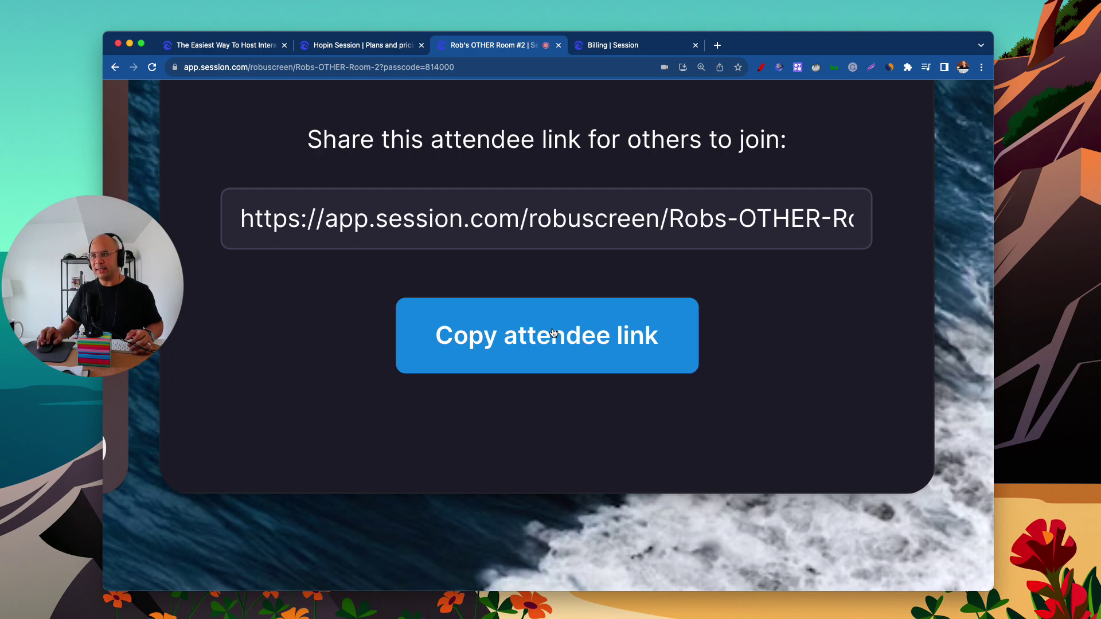
pyautogui.scroll(-5, 553, 334)
pyautogui.click(559, 366)
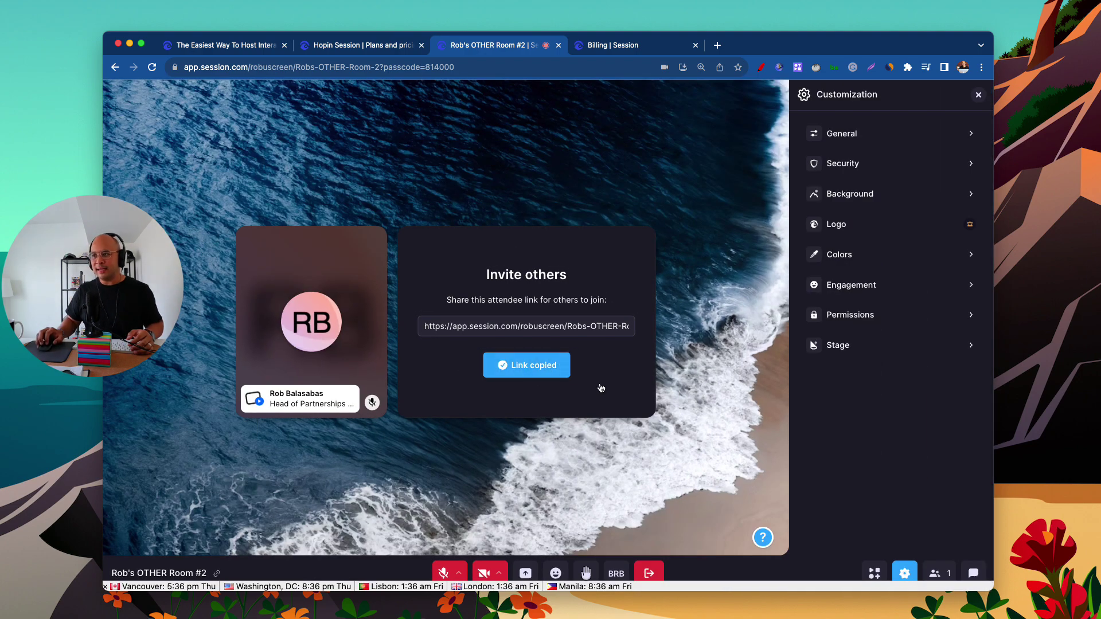
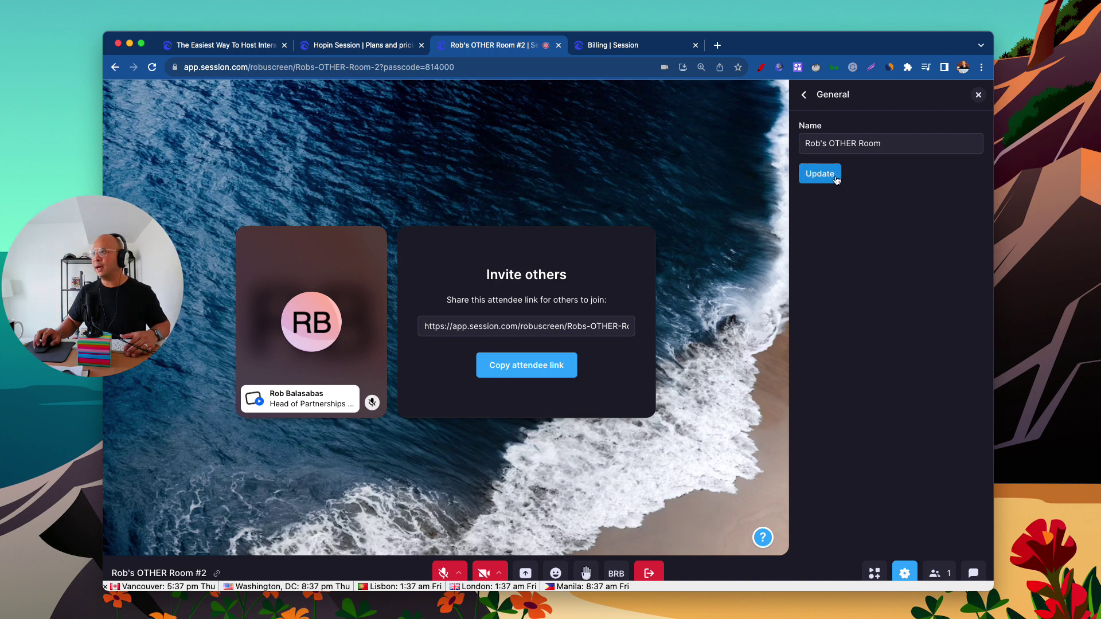
# Leave the general settings and open the room's security settings.
pyautogui.click(803, 95)
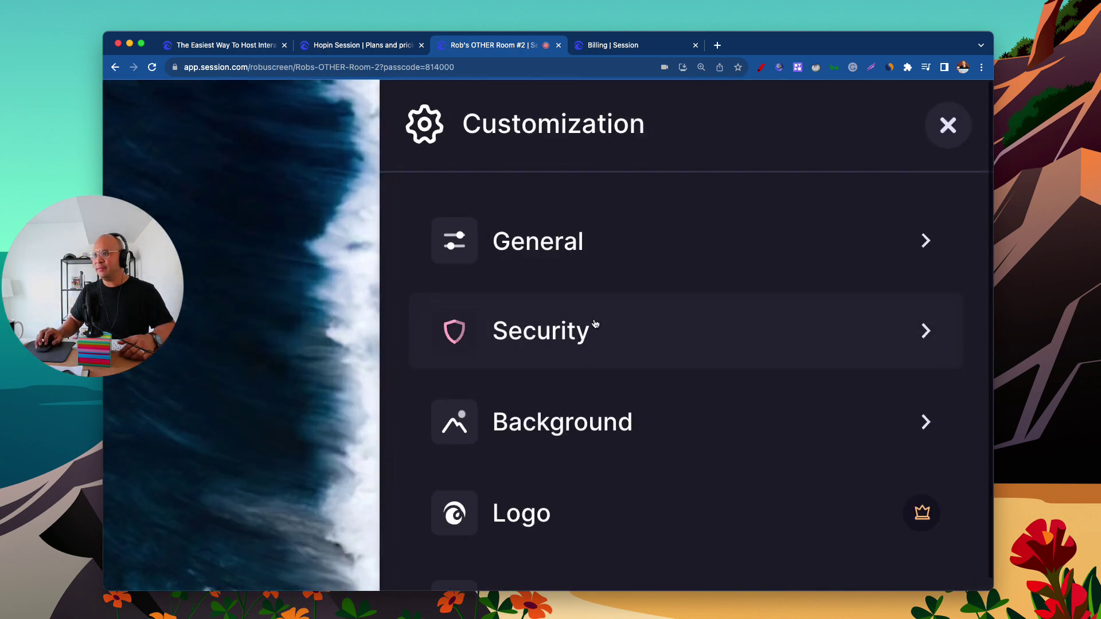
pyautogui.click(596, 329)
pyautogui.scroll(-2, 656, 317)
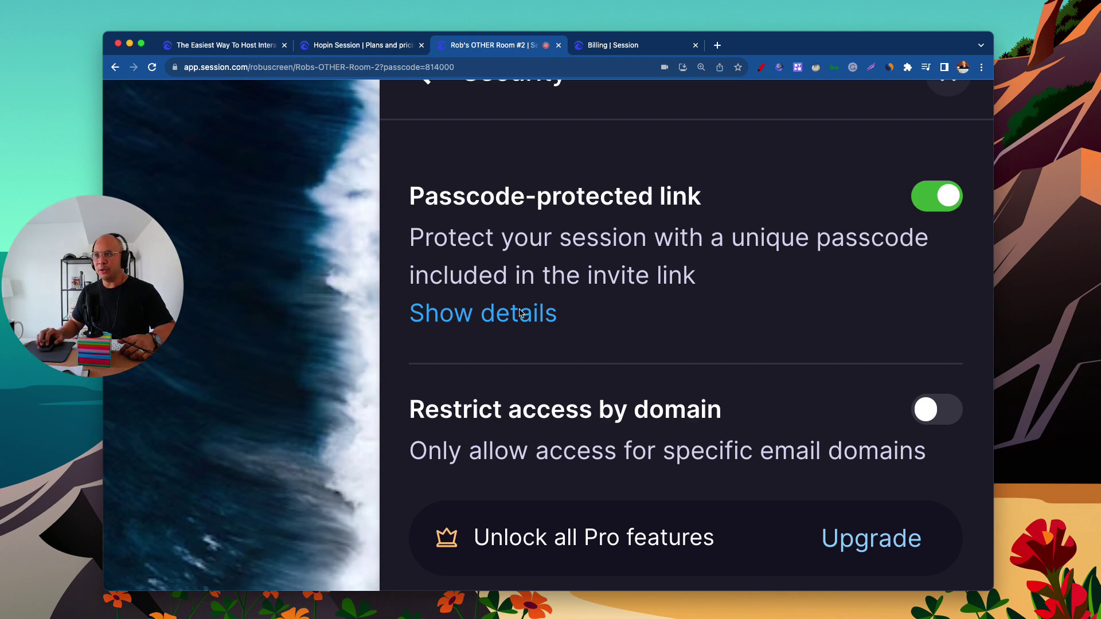
# Try turning off the passcode-protected link and cancel the confirmation both times.
pyautogui.click(929, 208)
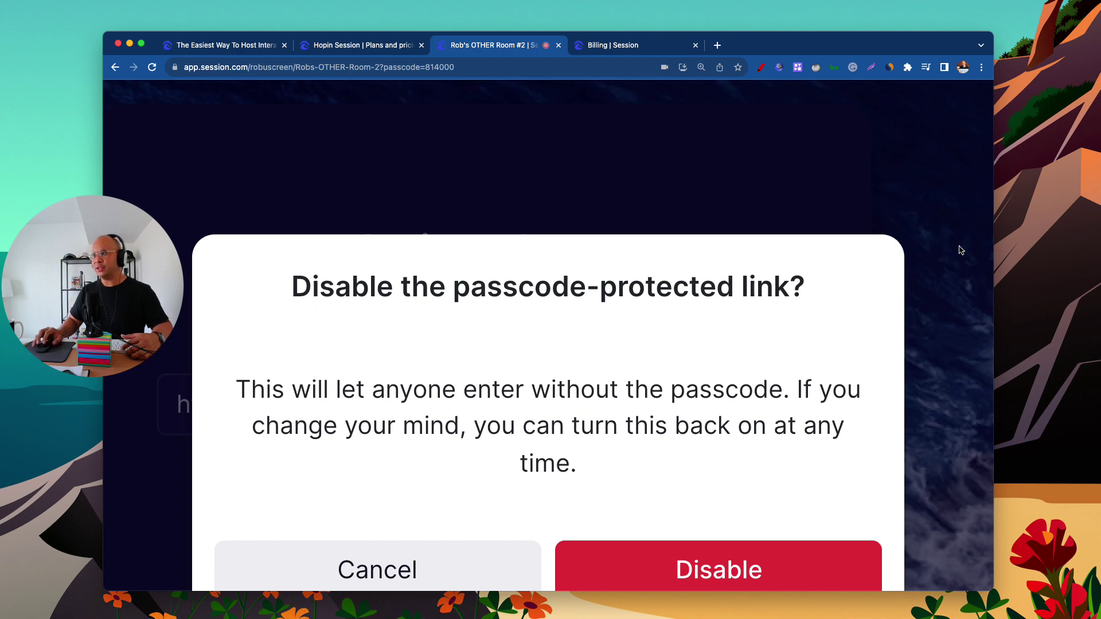
pyautogui.click(409, 556)
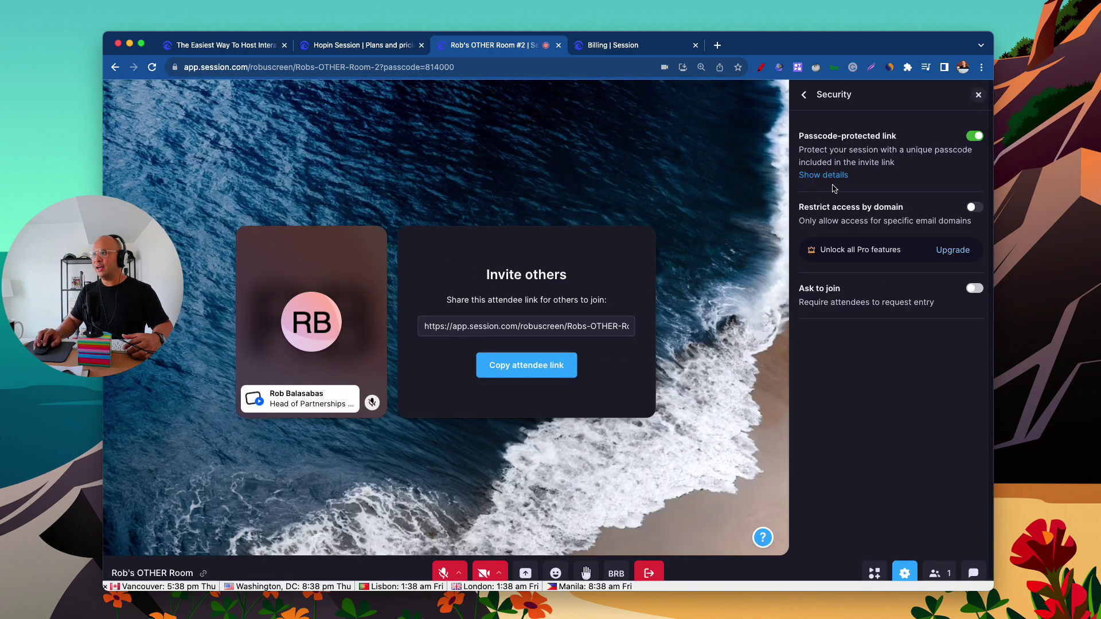
pyautogui.click(970, 138)
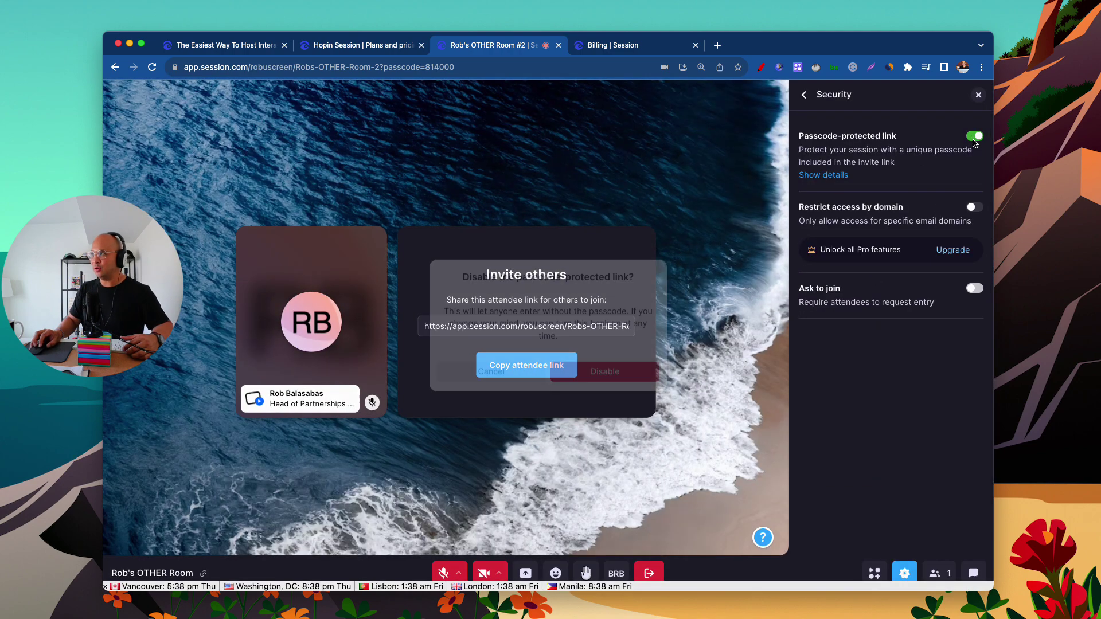
pyautogui.click(517, 390)
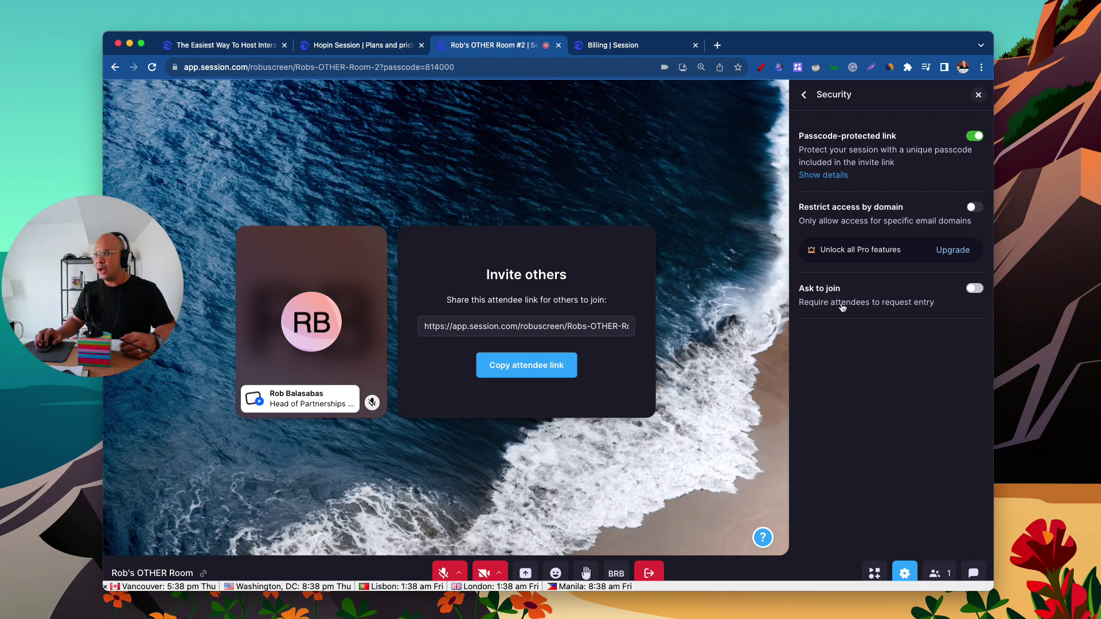
# Turn on Ask to join so attendees must request entry, and open the room's background settings.
pyautogui.click(974, 289)
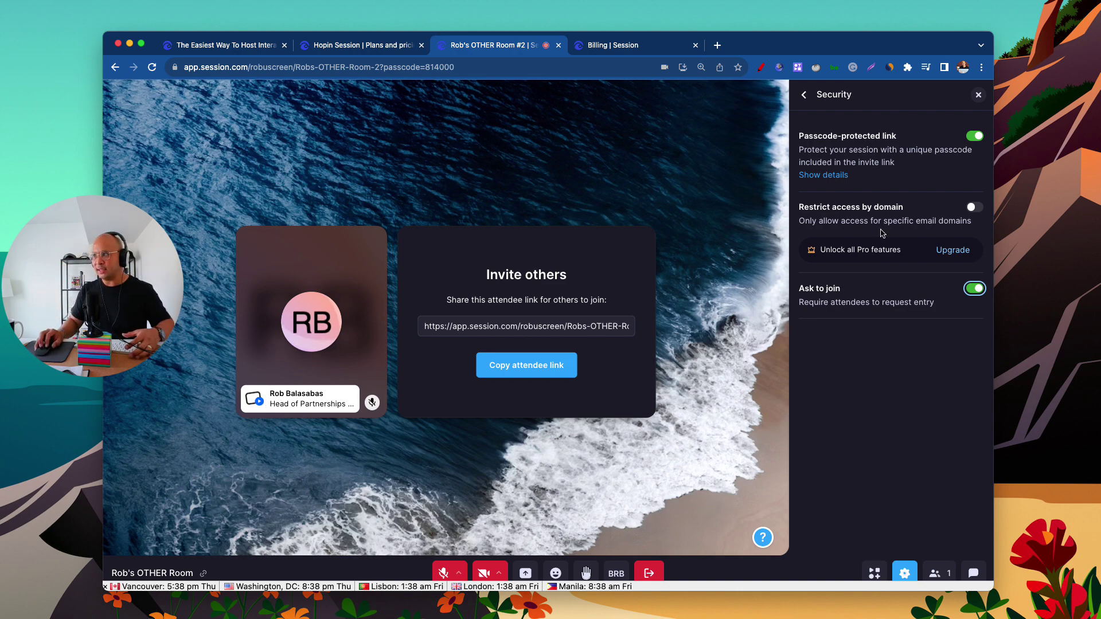
pyautogui.click(804, 95)
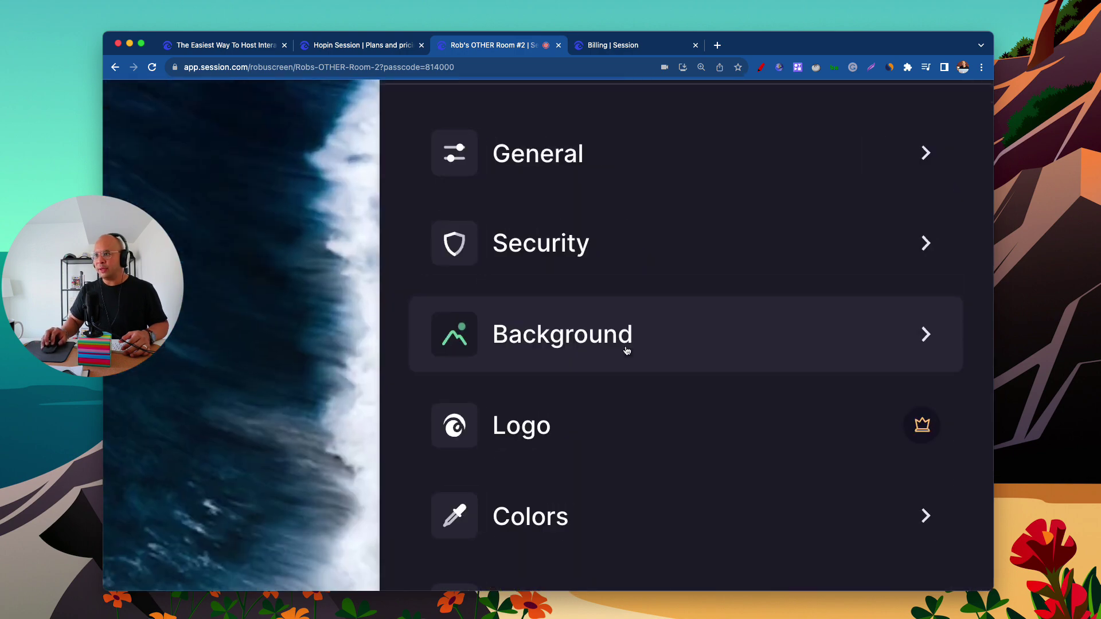
pyautogui.click(850, 196)
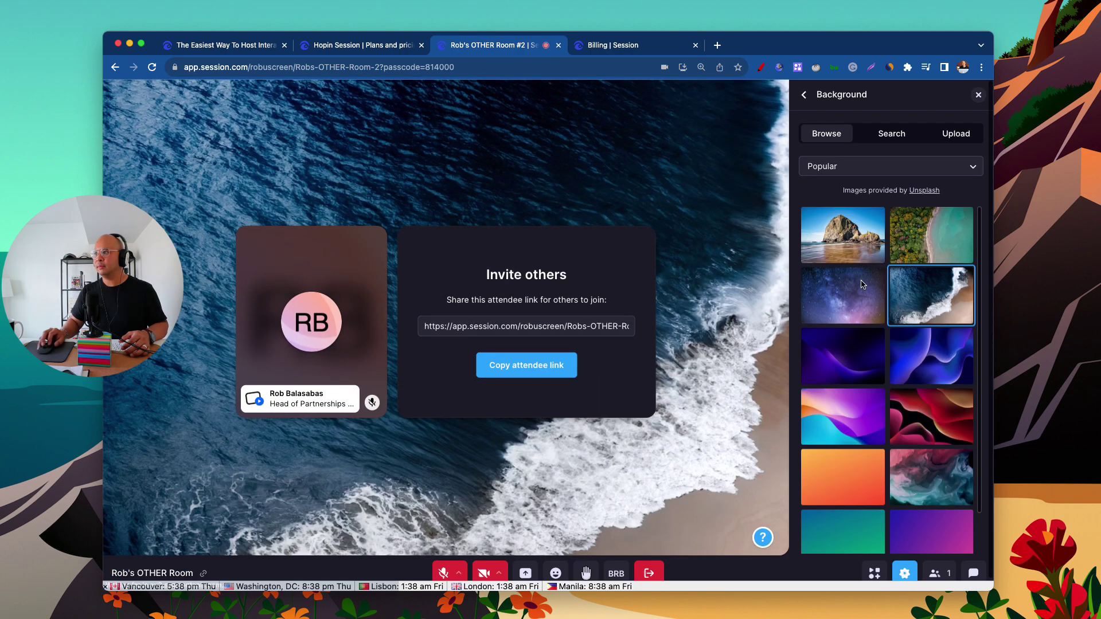
# Try the beach rock, ocean wave, aerial coastline and starry sky room backgrounds, closing the photographer's Unsplash page opened by mistake.
pyautogui.click(872, 247)
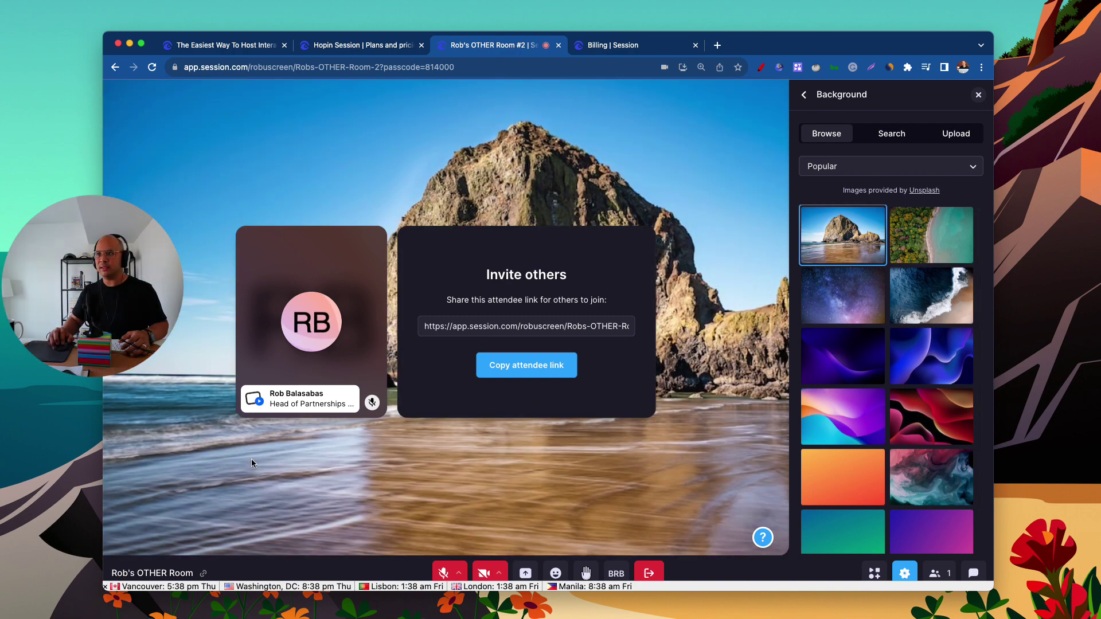
pyautogui.click(931, 296)
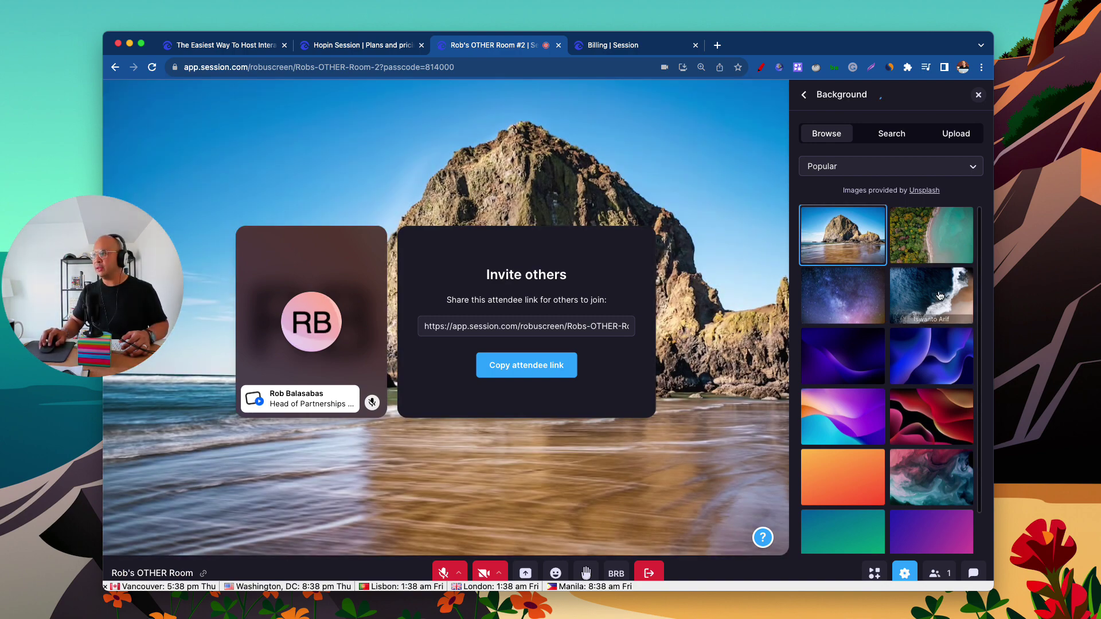
pyautogui.click(931, 241)
pyautogui.click(837, 311)
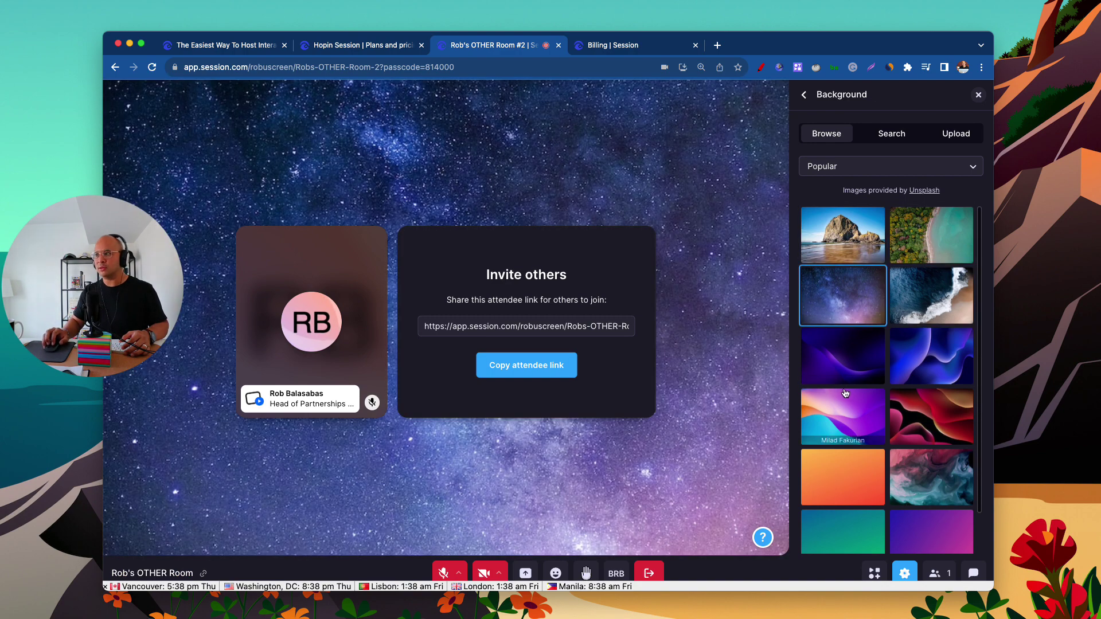
pyautogui.click(922, 353)
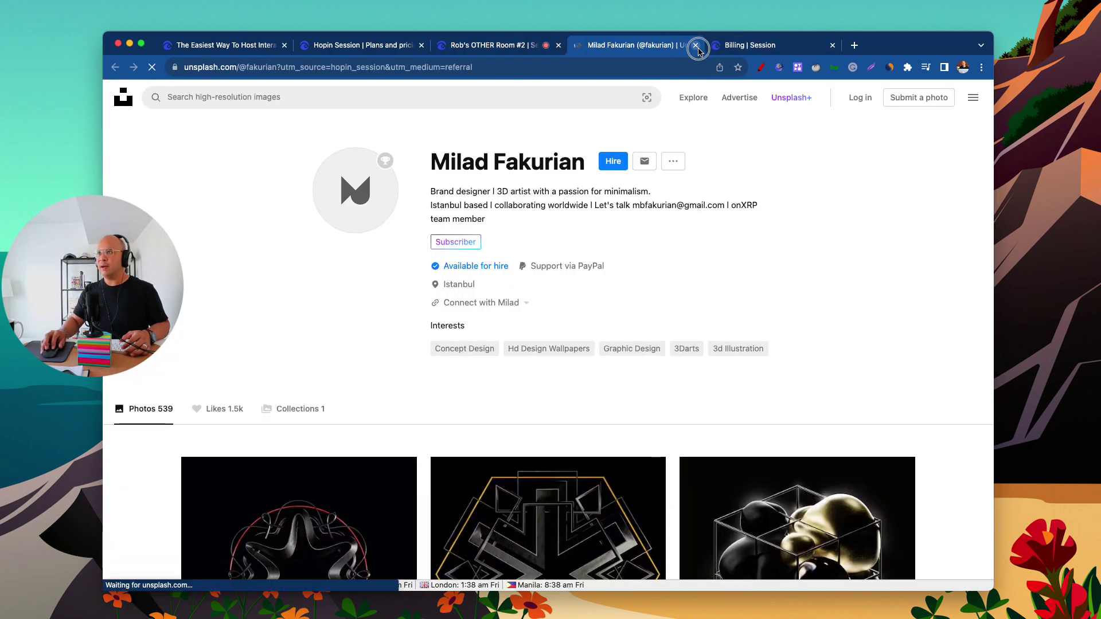
pyautogui.click(695, 45)
# Try the dark purple, blue, multicoloured, red, orange gradient and pink-teal swirl images as room backgrounds.
pyautogui.click(841, 351)
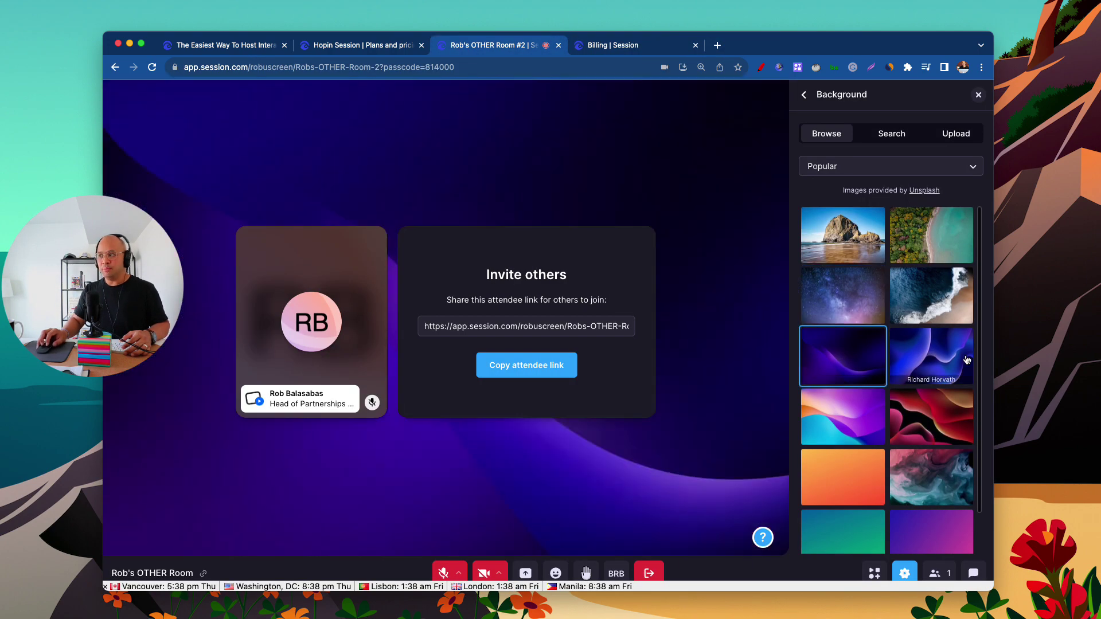
pyautogui.click(946, 360)
pyautogui.click(842, 417)
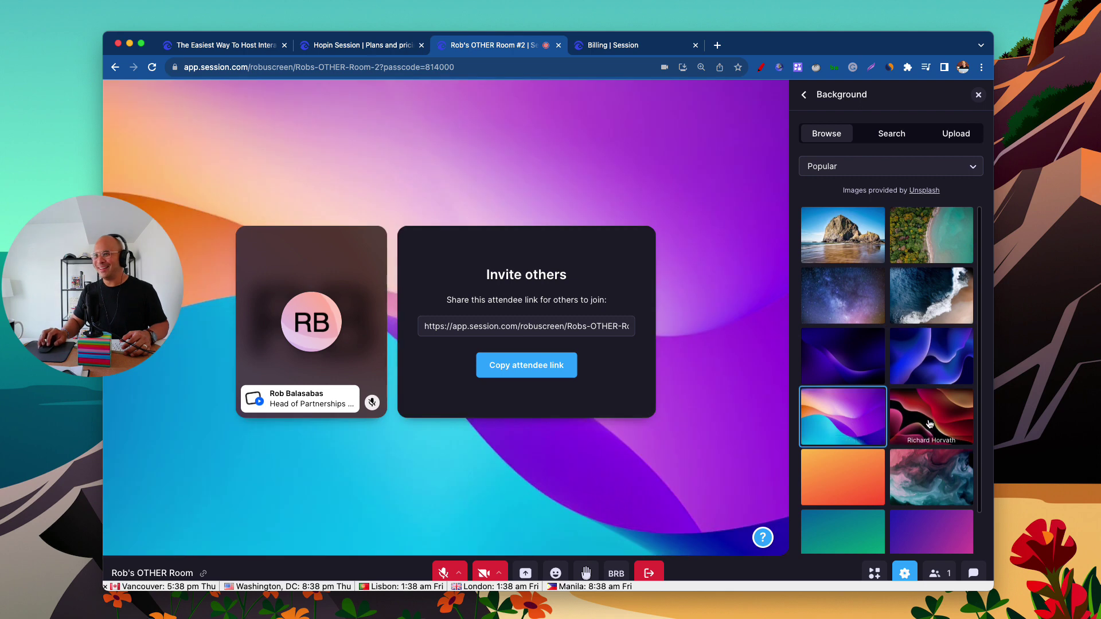
pyautogui.click(909, 433)
pyautogui.click(848, 480)
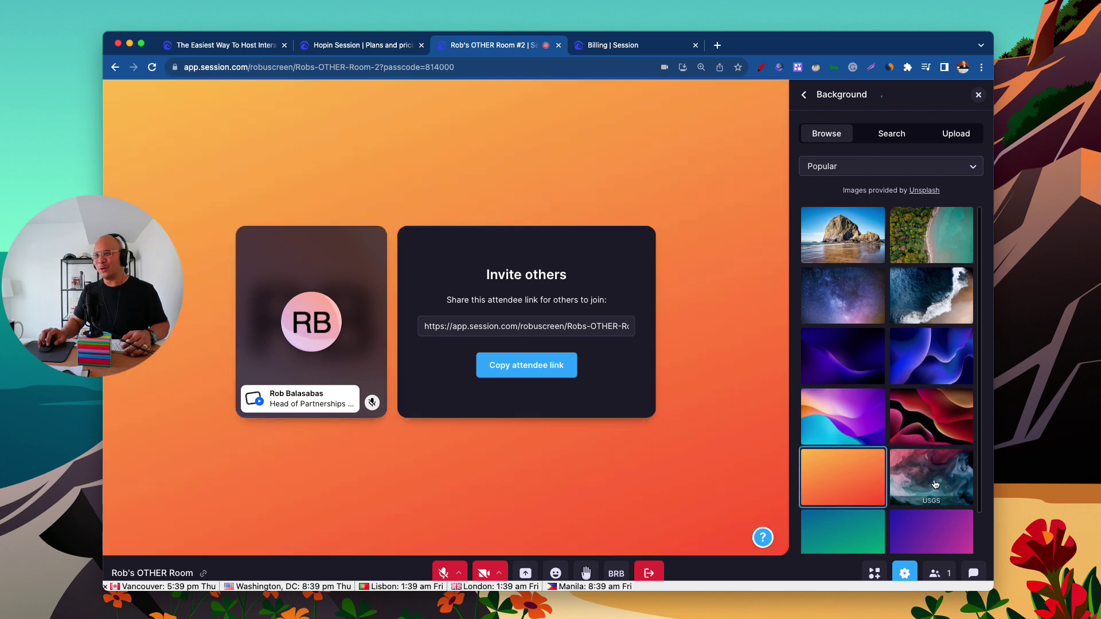
pyautogui.click(935, 485)
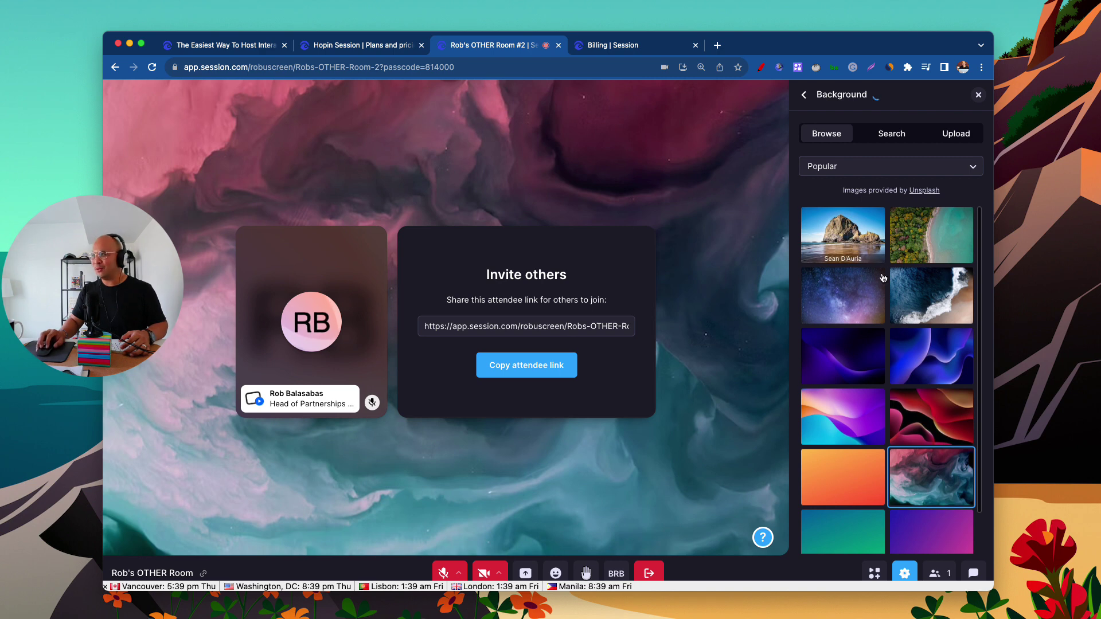
# Set the room background to the popular image of the large rock on the beach.
pyautogui.click(848, 235)
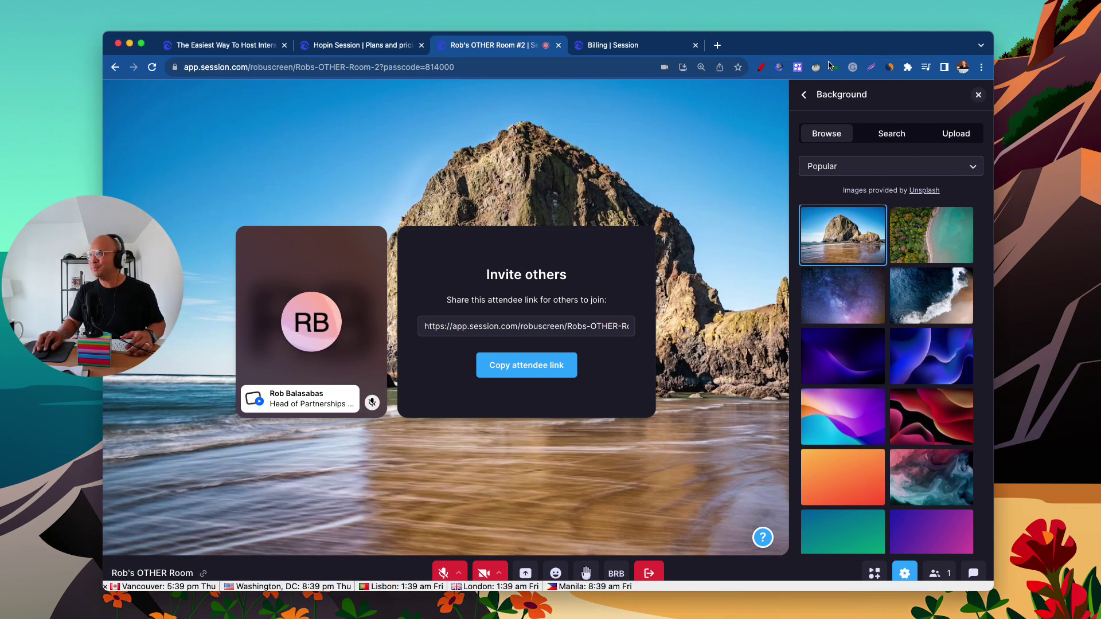
# Mark the Search and Upload background options in red as a screen annotation, and clear the drawing.
pyautogui.click(761, 67)
pyautogui.moveTo(960, 98); pyautogui.dragTo(681, 117)
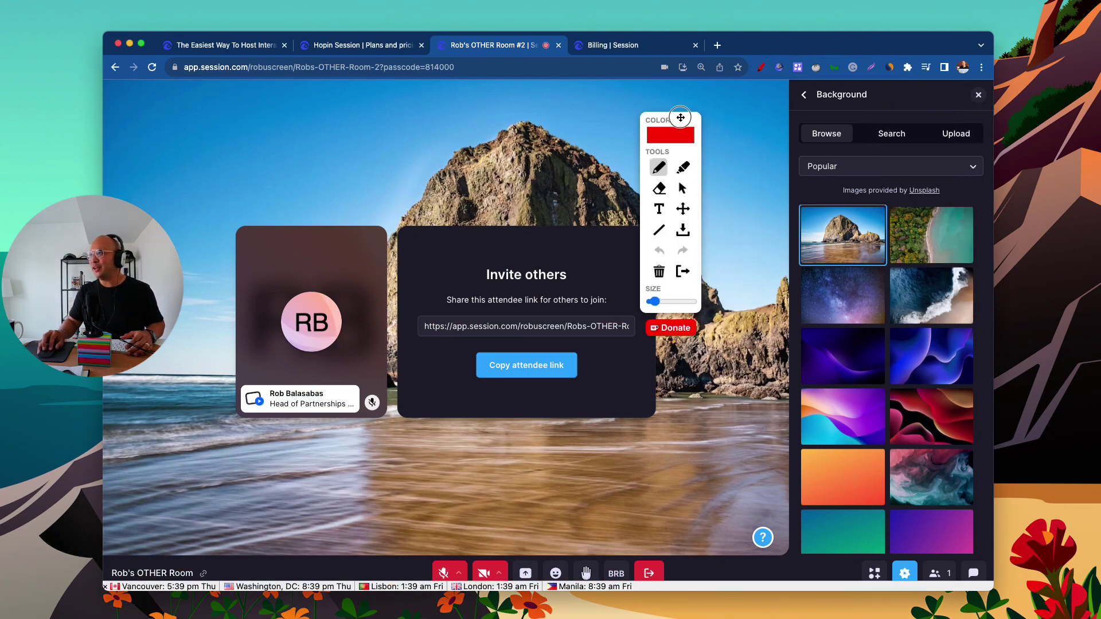
pyautogui.moveTo(889, 98)
pyautogui.mouseDown()
pyautogui.moveTo(890, 117)
pyautogui.moveTo(868, 122)
pyautogui.moveTo(912, 133)
pyautogui.moveTo(877, 115)
pyautogui.moveTo(934, 117)
pyautogui.moveTo(982, 140)
pyautogui.moveTo(917, 149)
pyautogui.mouseUp()
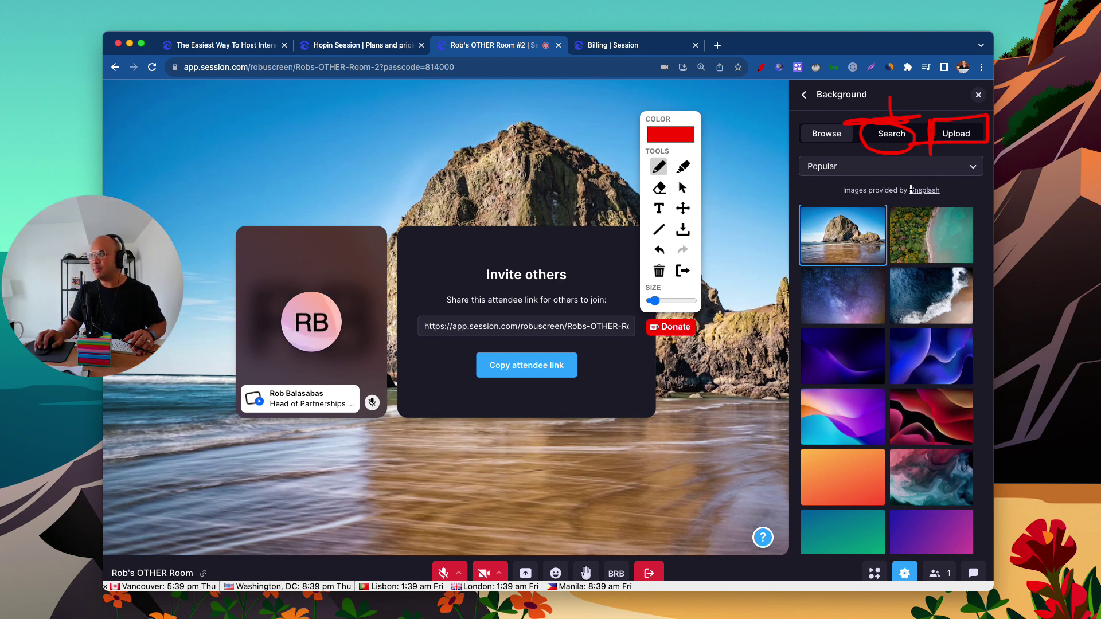
pyautogui.press('Escape')
# Examine the Browse, Search and Upload options for room backgrounds up close.
pyautogui.press('super+equal')
pyautogui.press('super+equal')
pyautogui.press('super+equal')
pyautogui.press('super+equal')
pyautogui.press('super+equal')
pyautogui.press('super+equal')
pyautogui.press('super+equal')
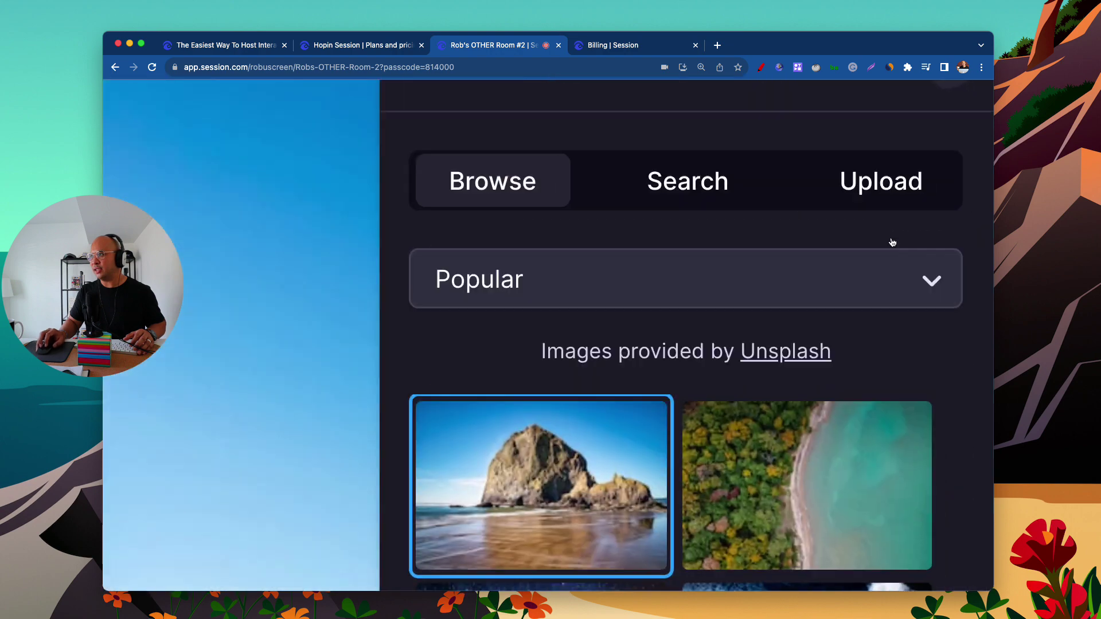
pyautogui.press('super+minus')
pyautogui.press('super+minus')
pyautogui.press('super+minus')
pyautogui.press('super+minus')
pyautogui.press('super+minus')
pyautogui.press('super+minus')
pyautogui.press('super+minus')
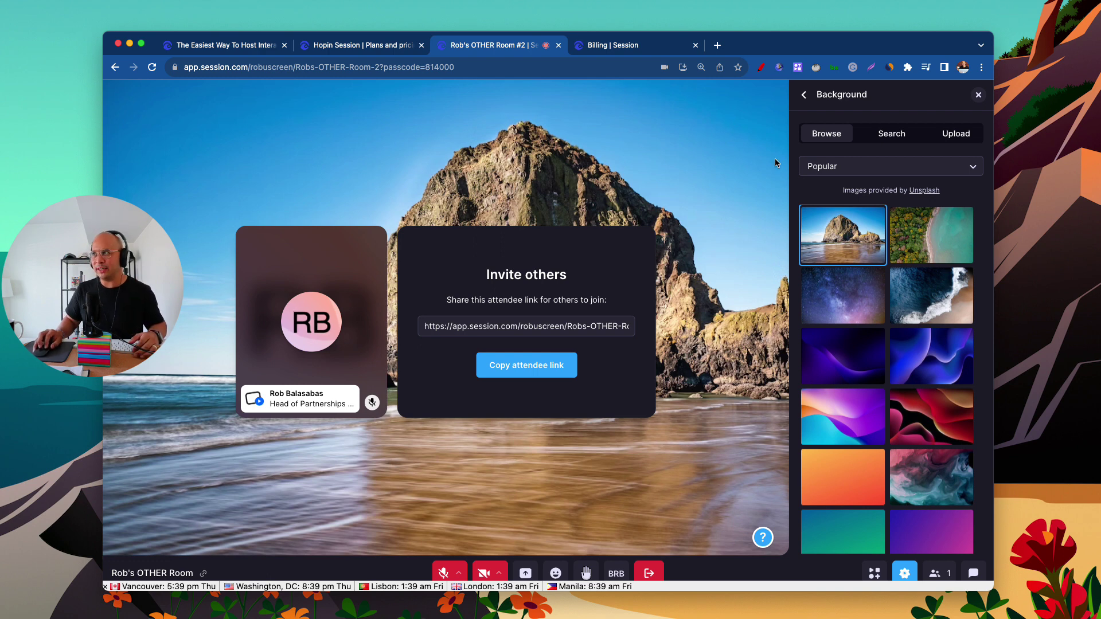
# Check the Logo customization option, dismiss its upgrade offer, and view the Text/Foreground and Background settings under Colors.
pyautogui.click(804, 96)
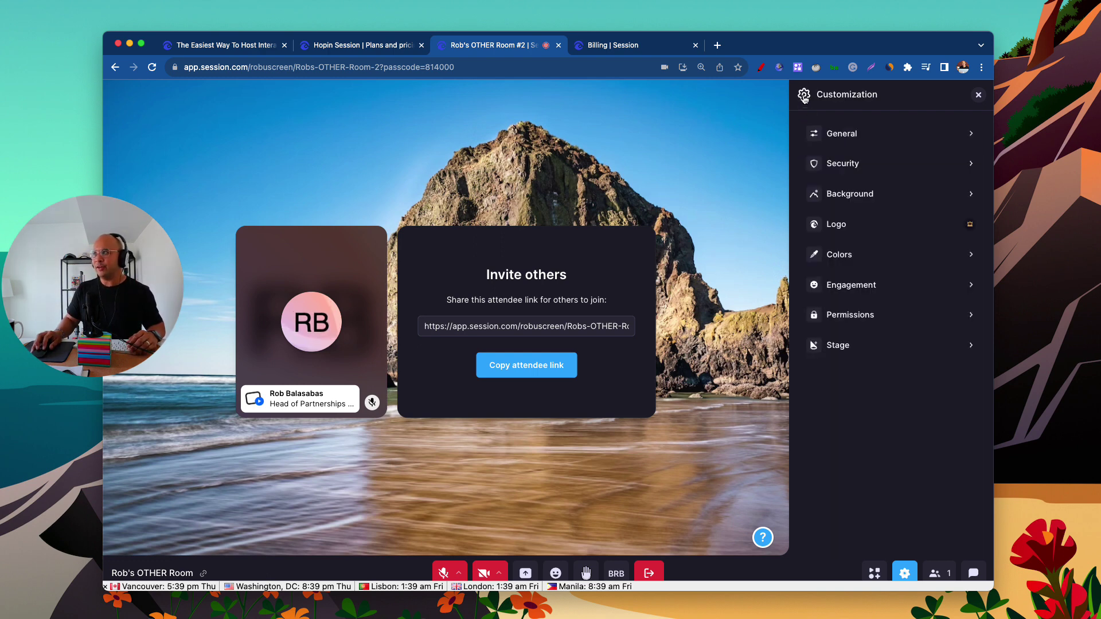
pyautogui.click(841, 227)
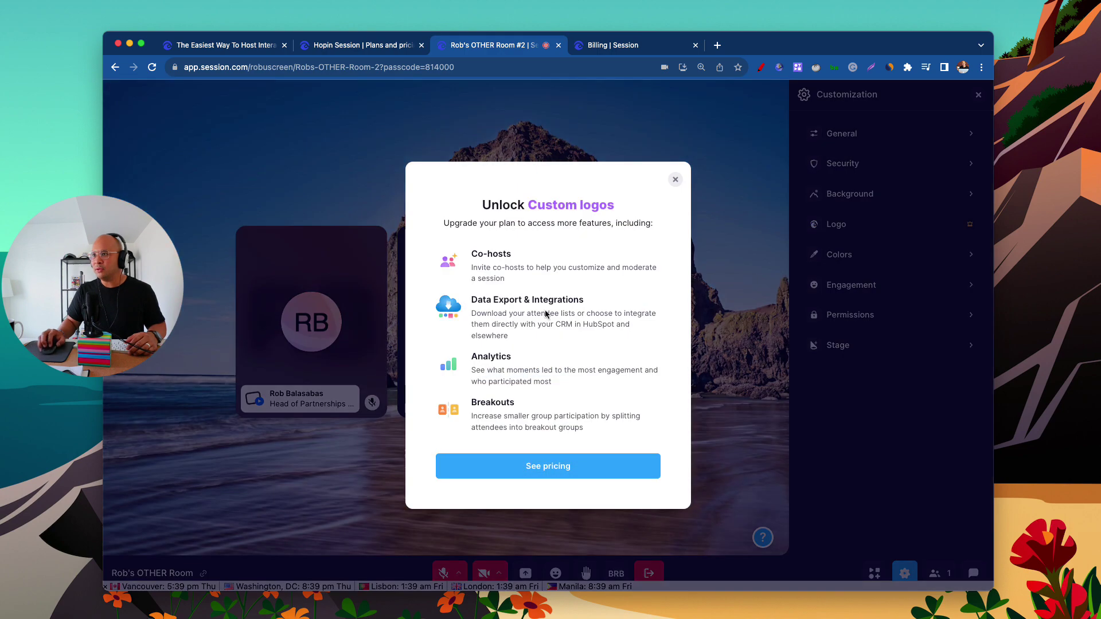
pyautogui.click(673, 181)
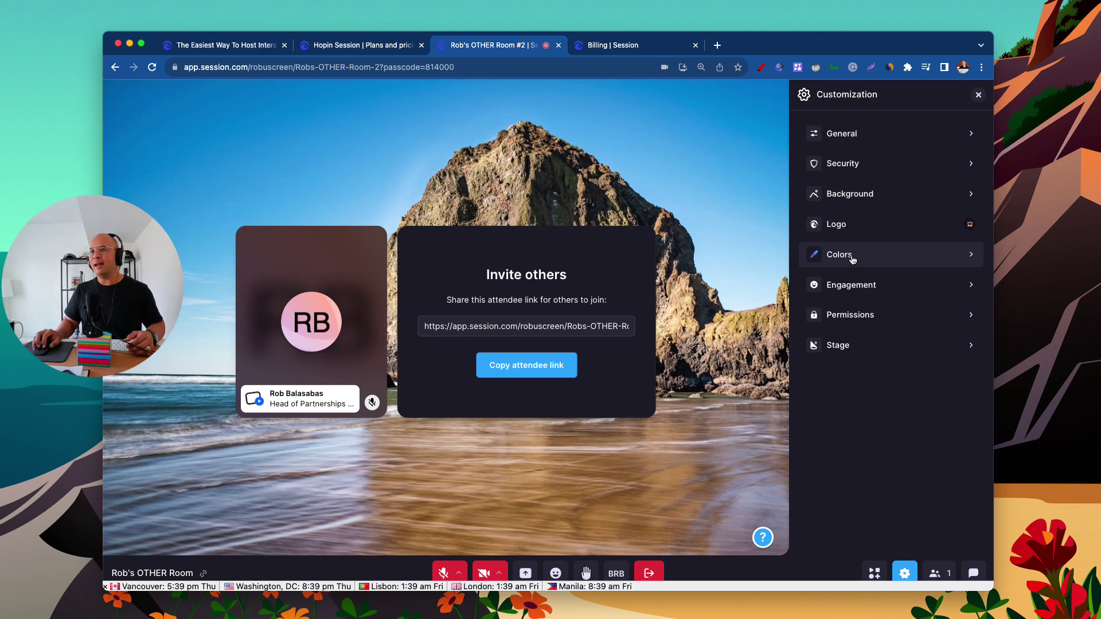
pyautogui.click(853, 260)
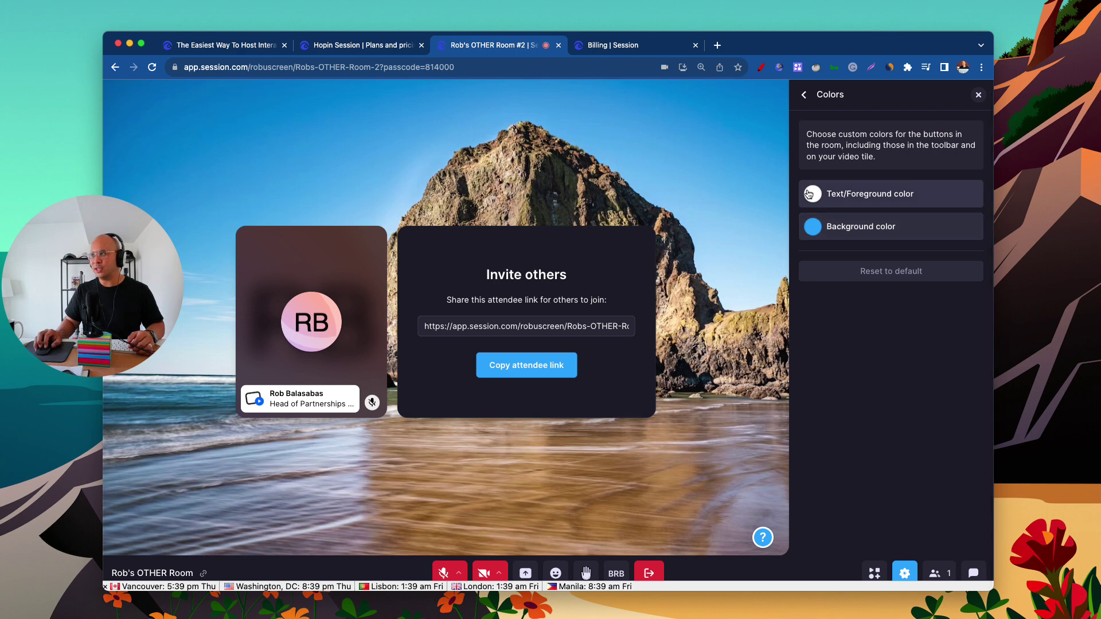
pyautogui.click(804, 98)
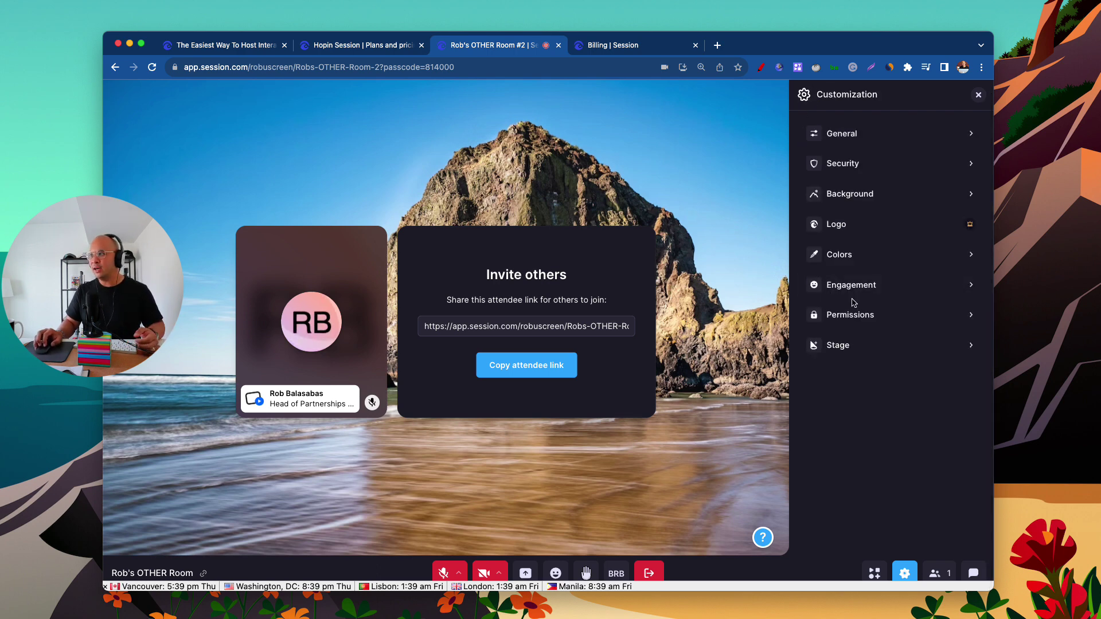
# Open the Engagement settings and highlight the description of the Confetti option up close.
pyautogui.click(855, 293)
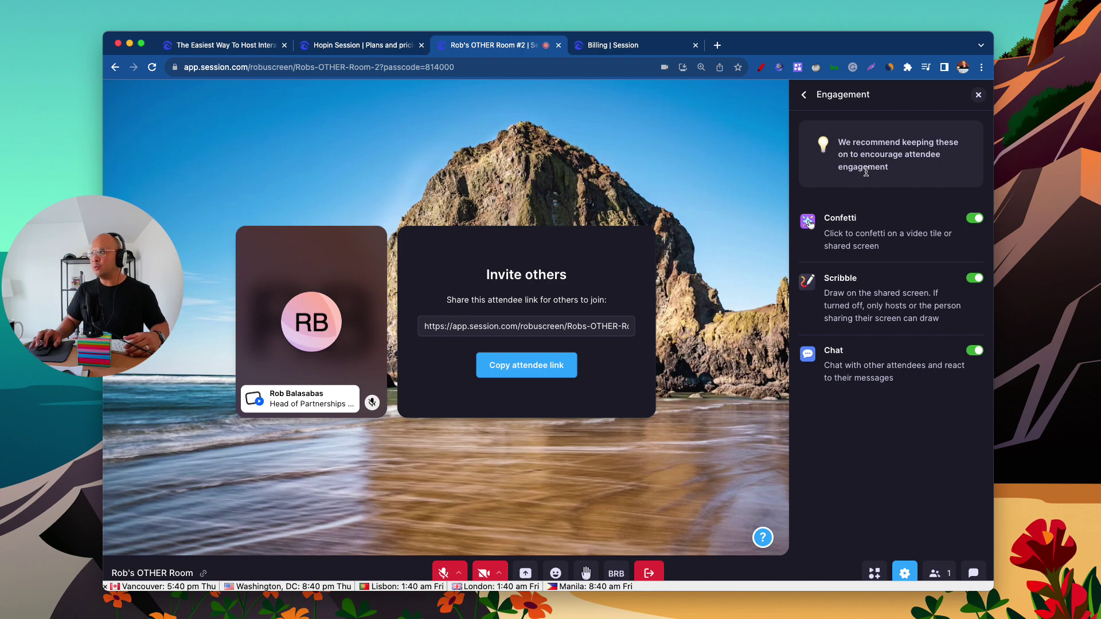
pyautogui.scroll(5, 866, 172)
pyautogui.scroll(-1, 625, 323)
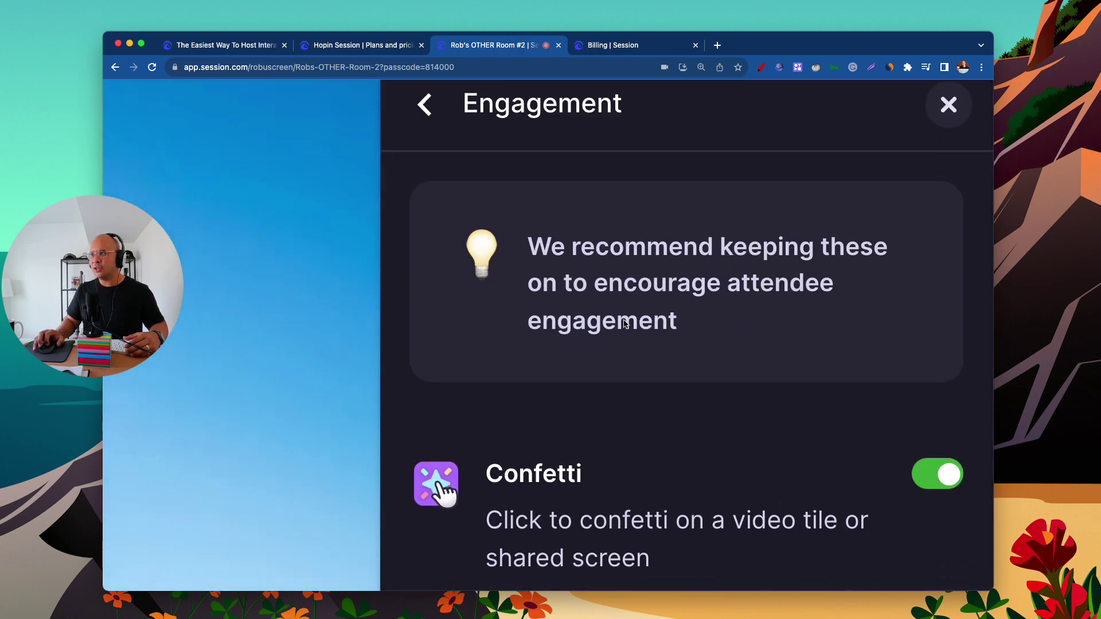
pyautogui.scroll(-4, 625, 323)
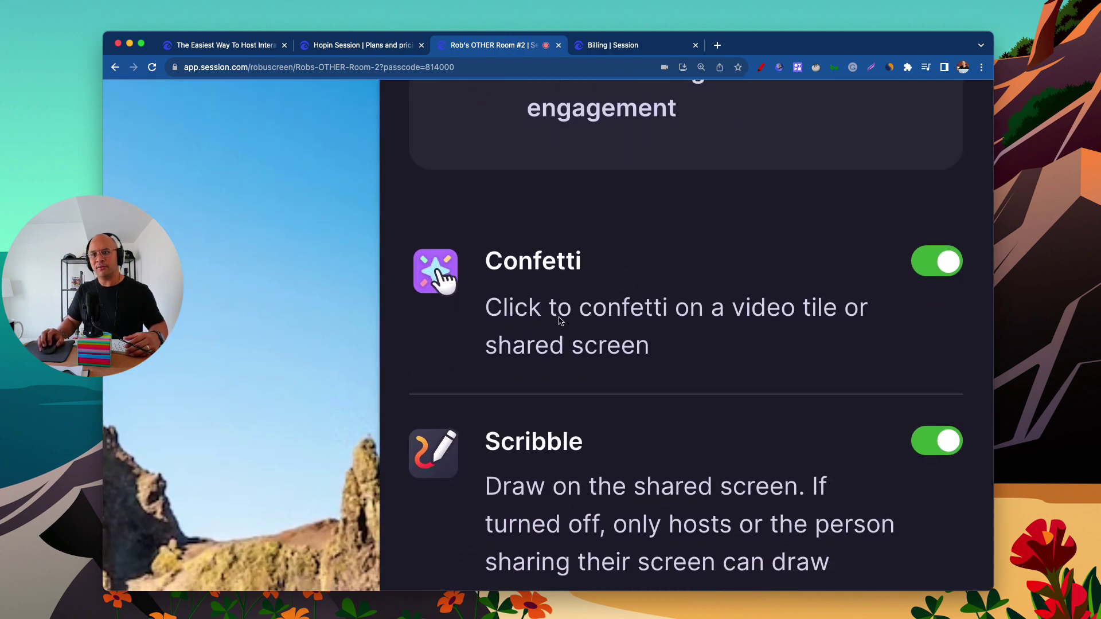
pyautogui.scroll(-1, 560, 321)
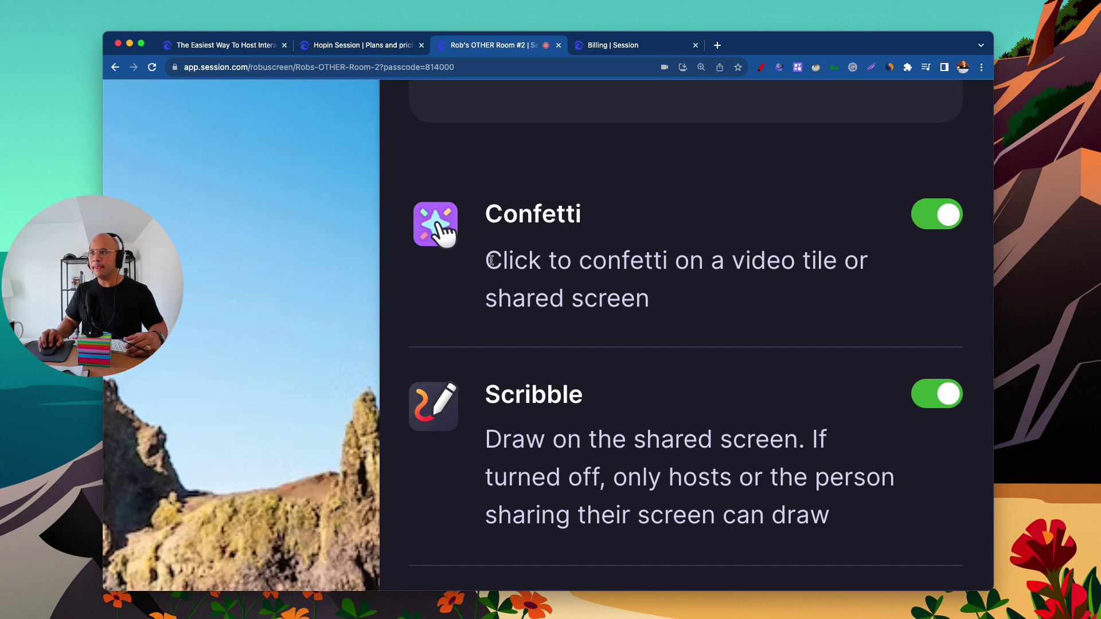
pyautogui.moveTo(490, 261); pyautogui.dragTo(660, 310)
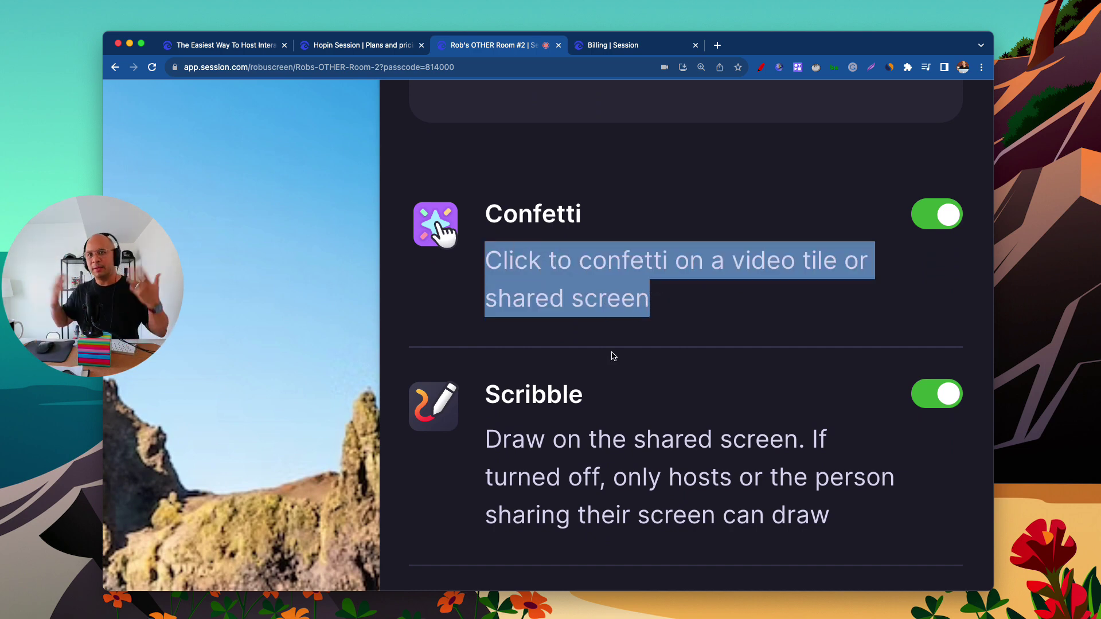
# Highlight the Scribble and Chat descriptions in the Engagement settings, and return to the Customization overview at normal zoom.
pyautogui.scroll(-1, 587, 366)
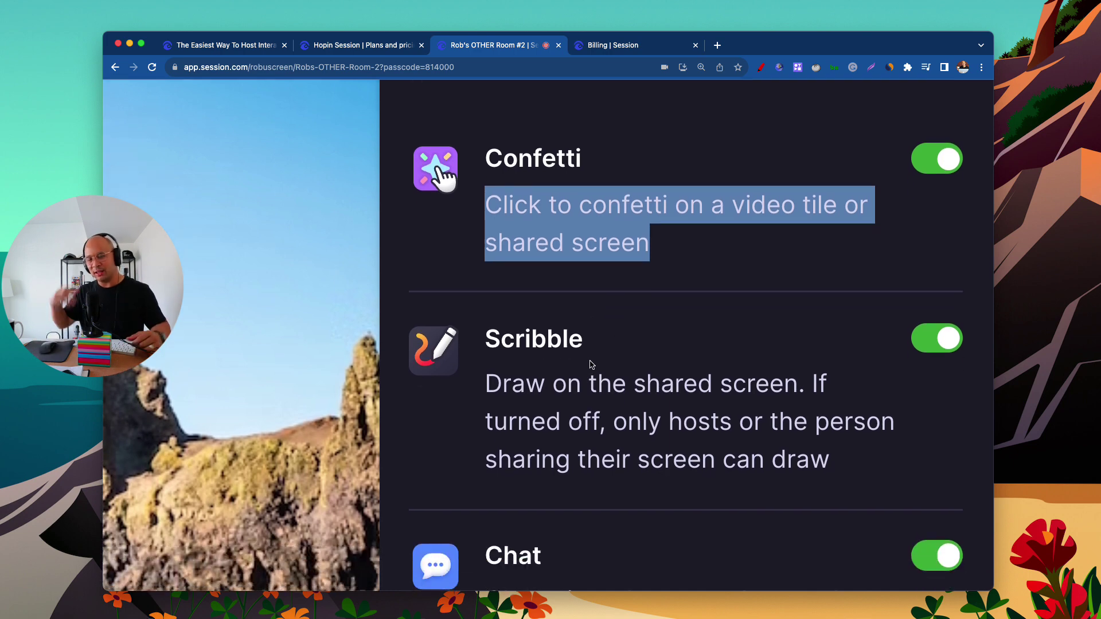
pyautogui.scroll(-1, 588, 372)
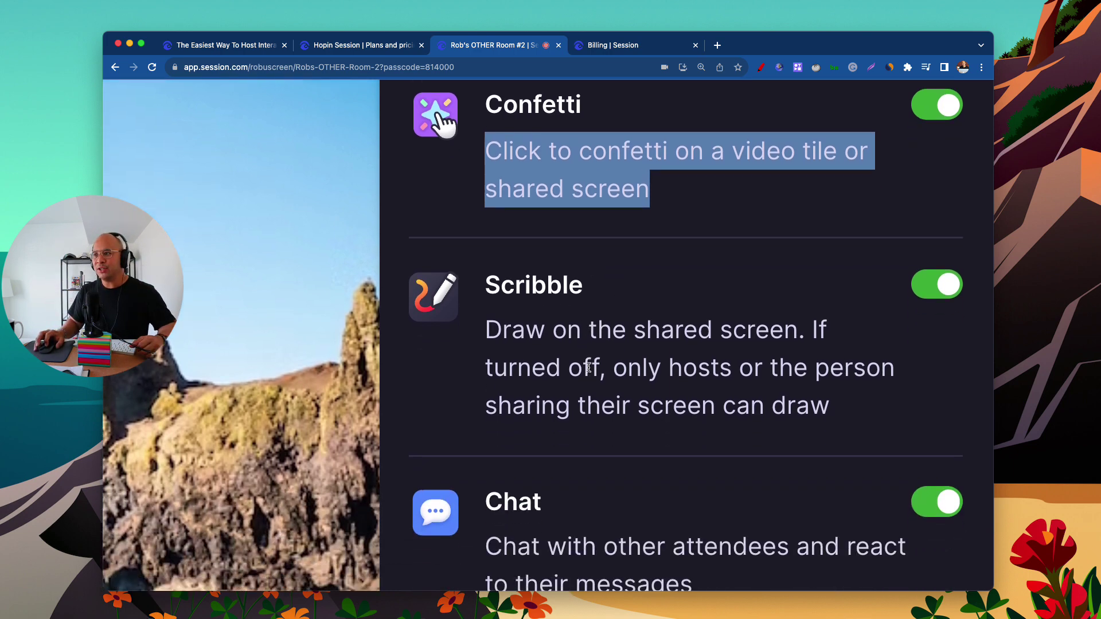
pyautogui.moveTo(489, 313); pyautogui.dragTo(850, 385)
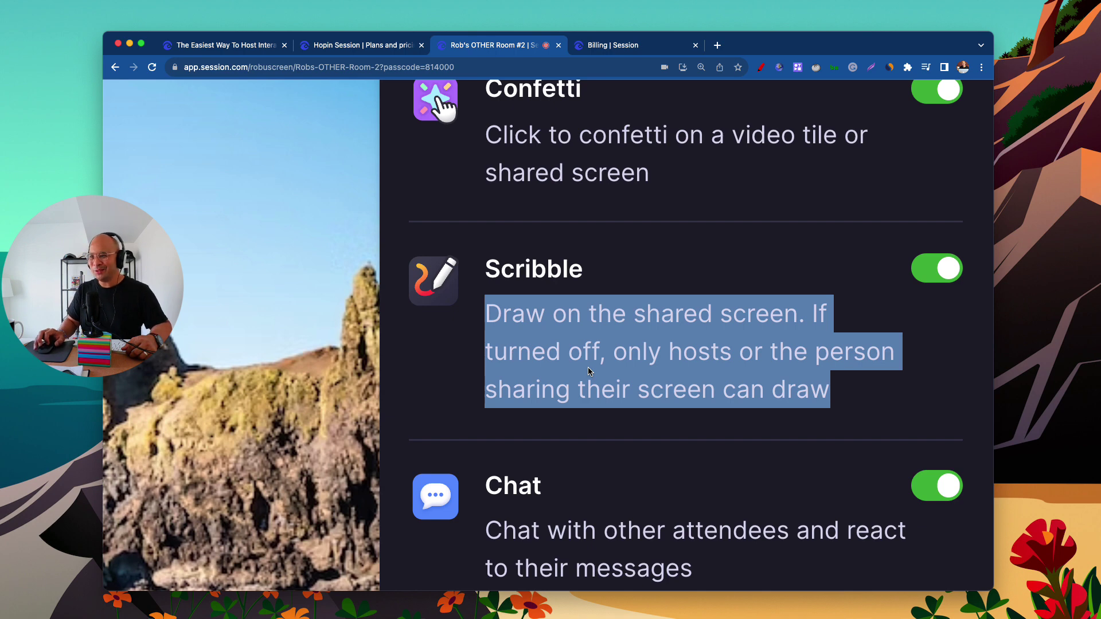
pyautogui.scroll(-3, 588, 371)
pyautogui.click(501, 367)
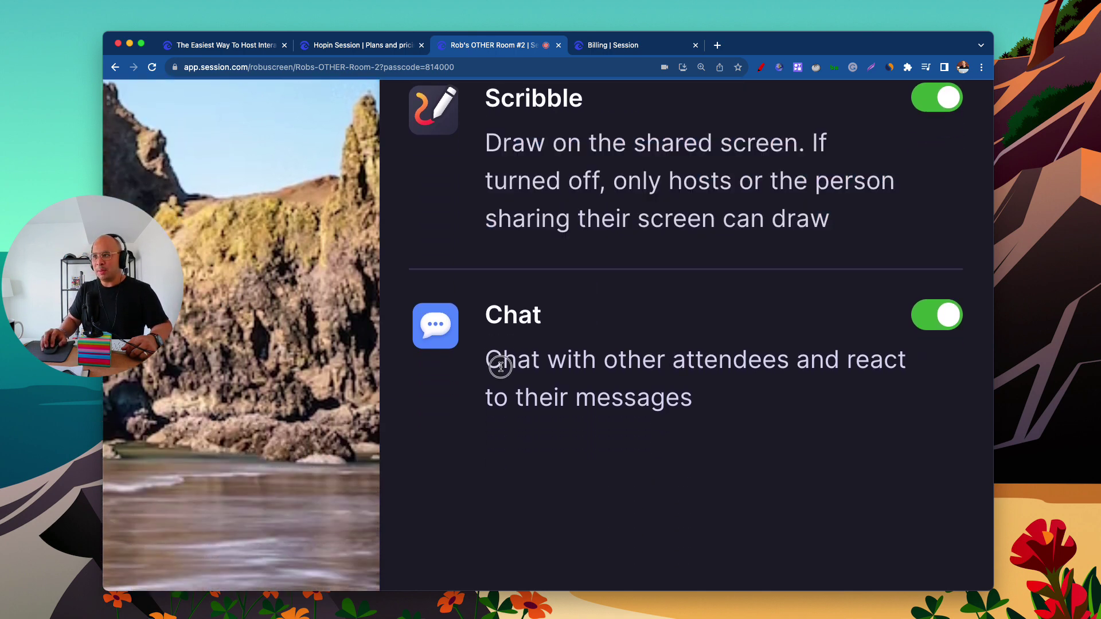
pyautogui.moveTo(500, 366); pyautogui.dragTo(695, 410)
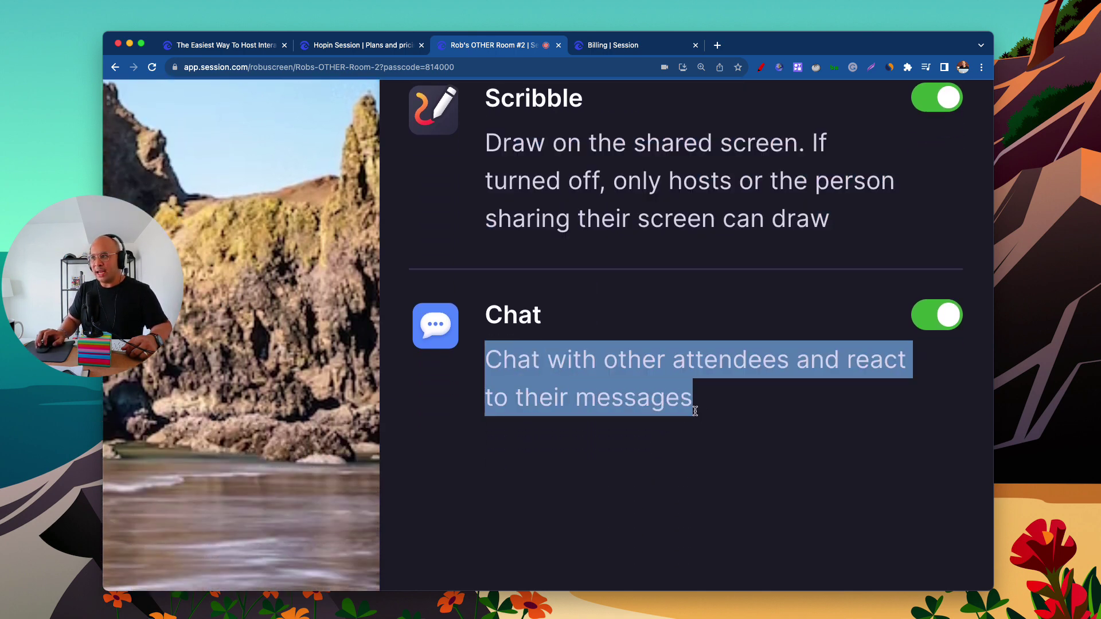
pyautogui.click(727, 407)
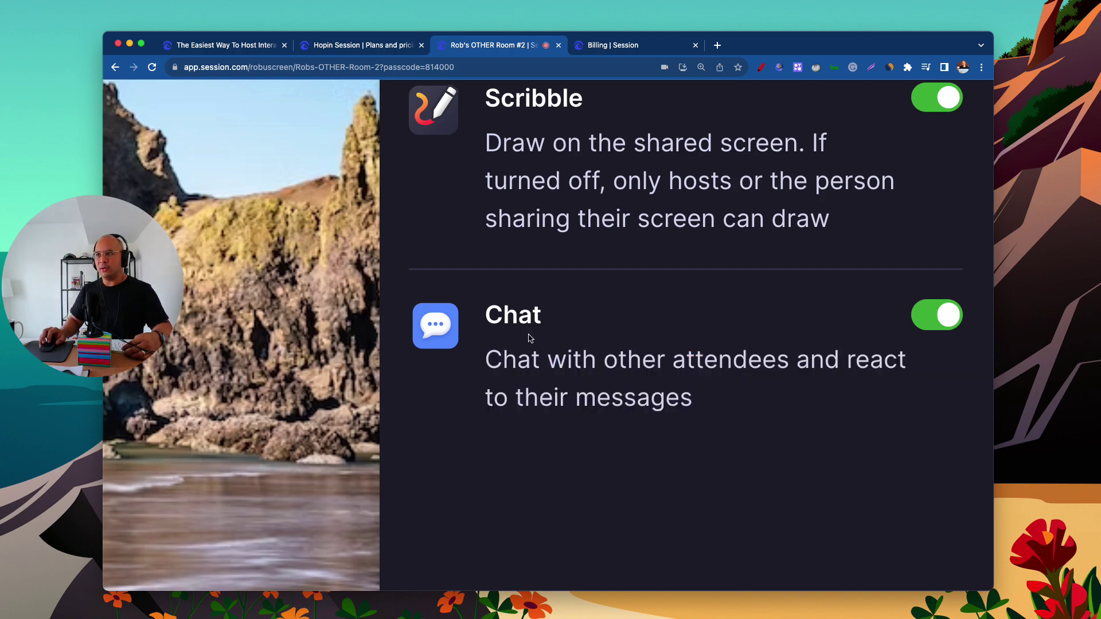
pyautogui.press('super+0')
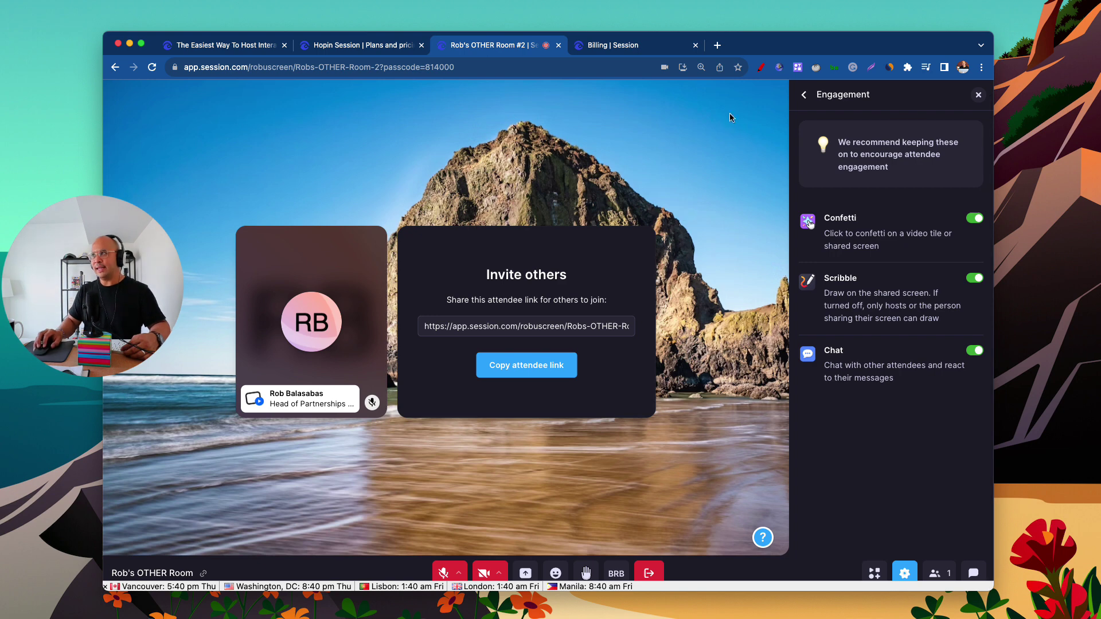
pyautogui.click(804, 94)
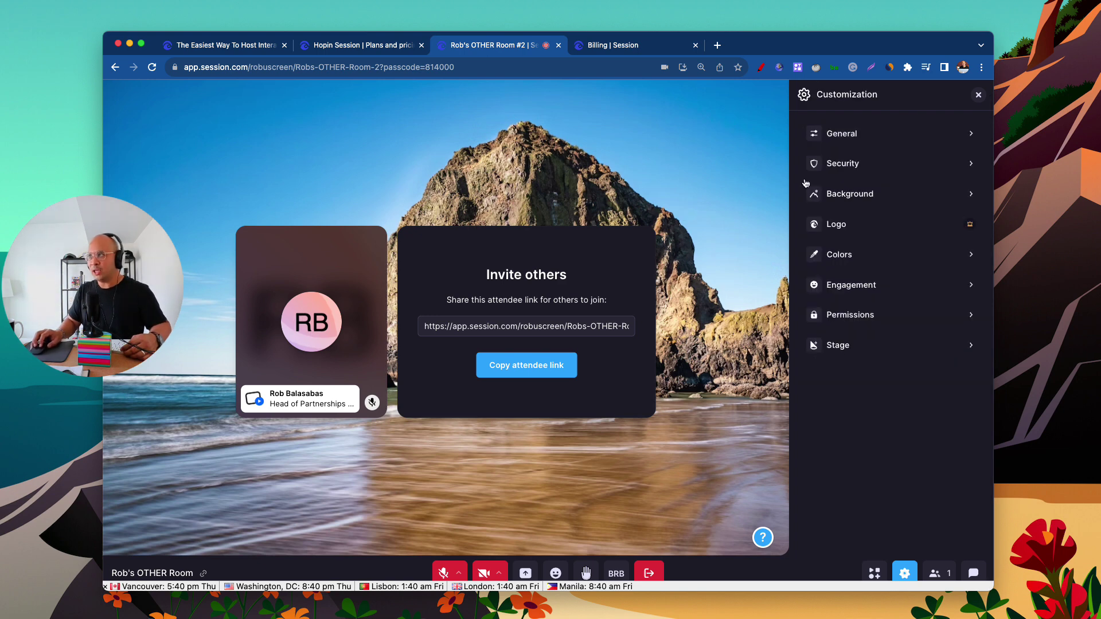
# Review the Permissions choices for Start & stop recording and Join stage without changing them, and return to the Customization overview.
pyautogui.click(858, 321)
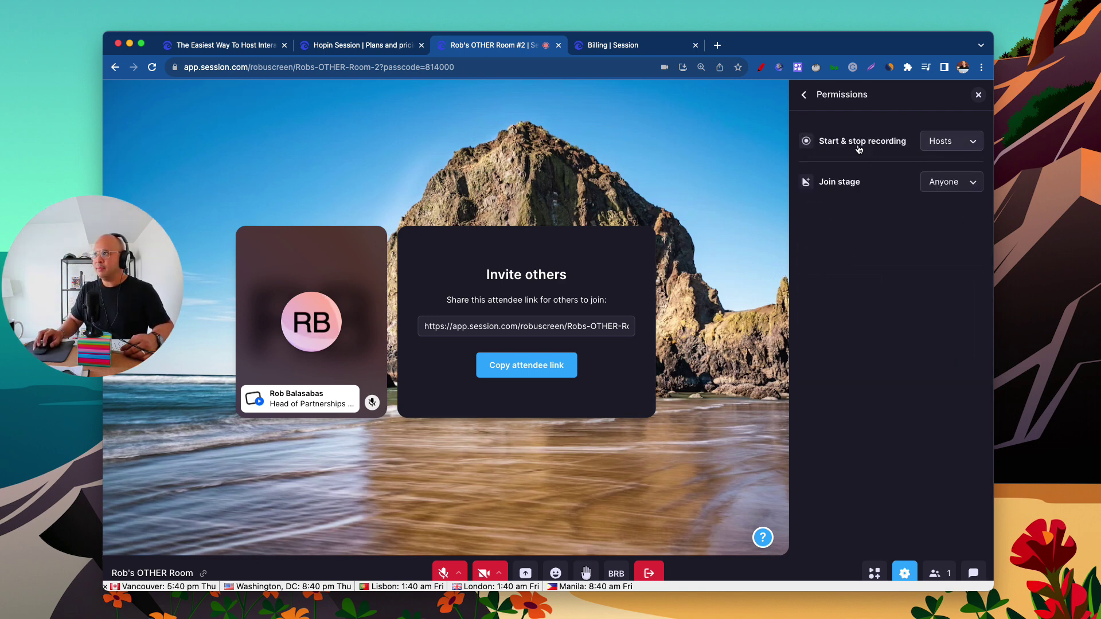
pyautogui.click(954, 148)
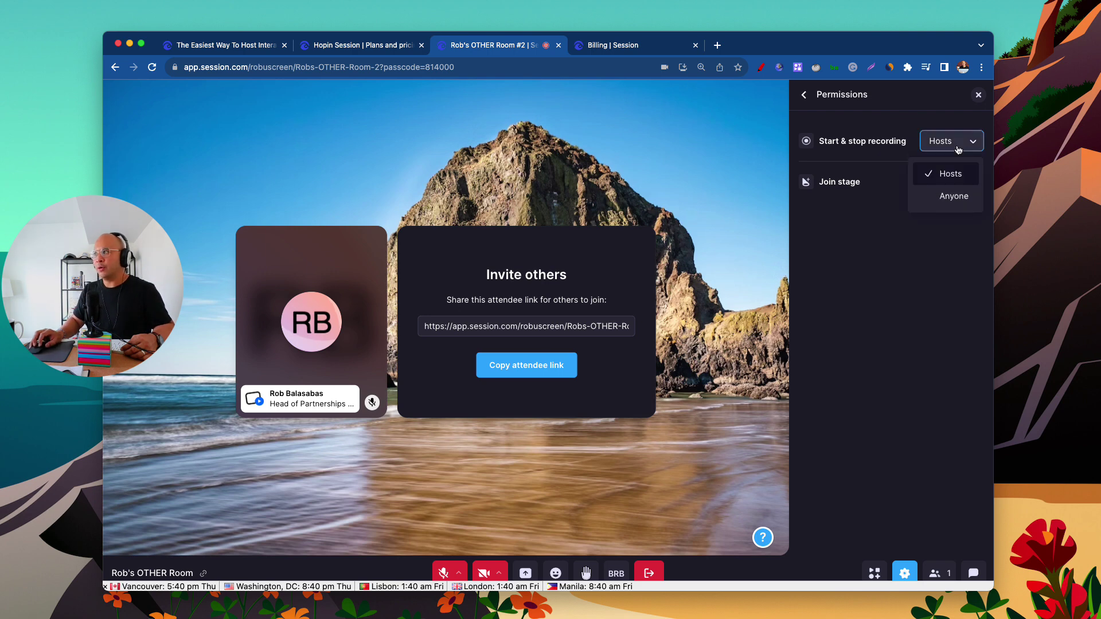
pyautogui.click(877, 244)
pyautogui.click(947, 188)
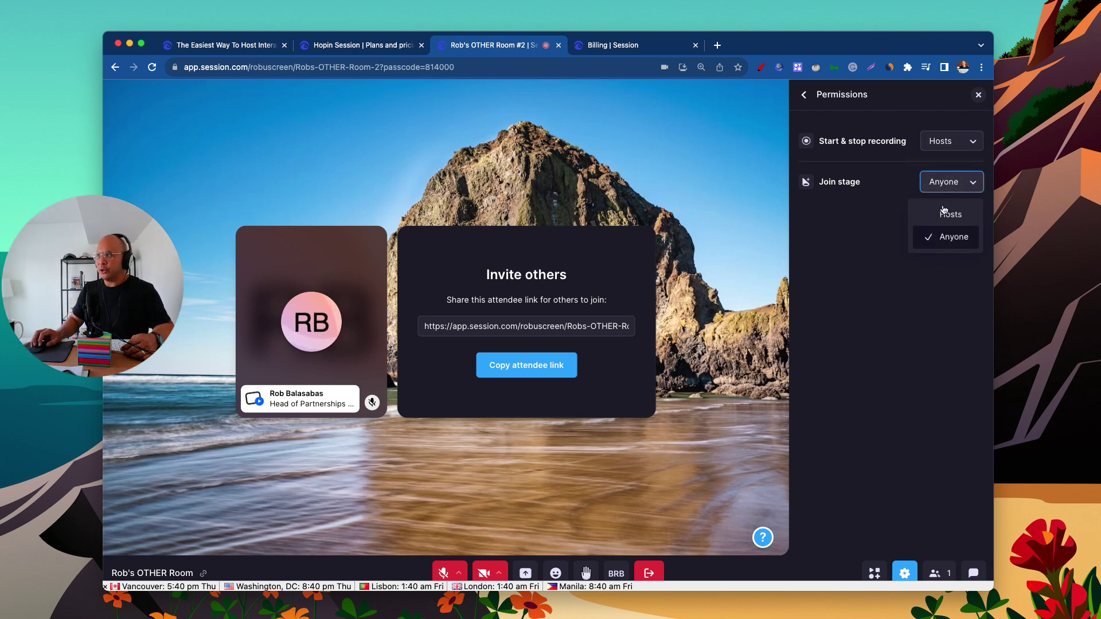
pyautogui.click(889, 236)
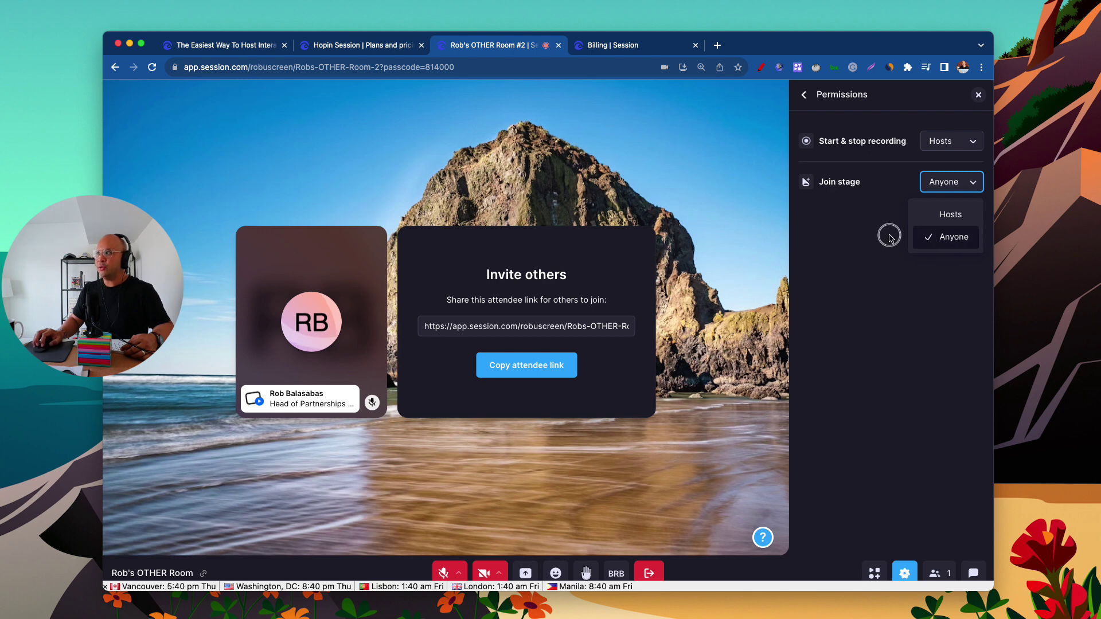
pyautogui.click(803, 94)
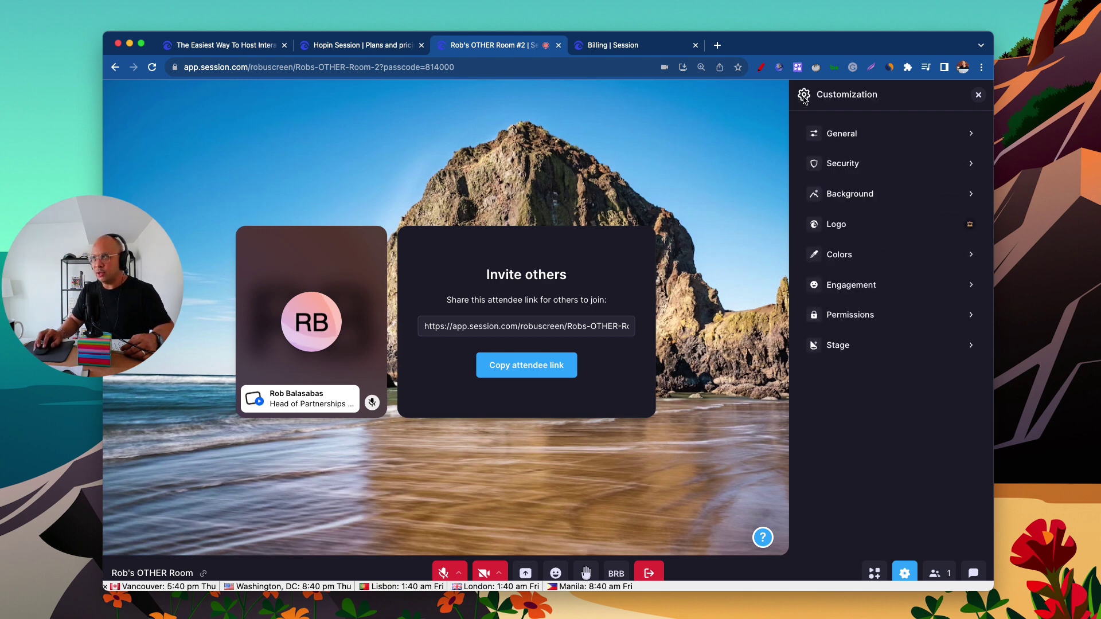
# Review the Stage settings for logo and name animation, background animation and stage color without changing them, and close Customization.
pyautogui.click(860, 348)
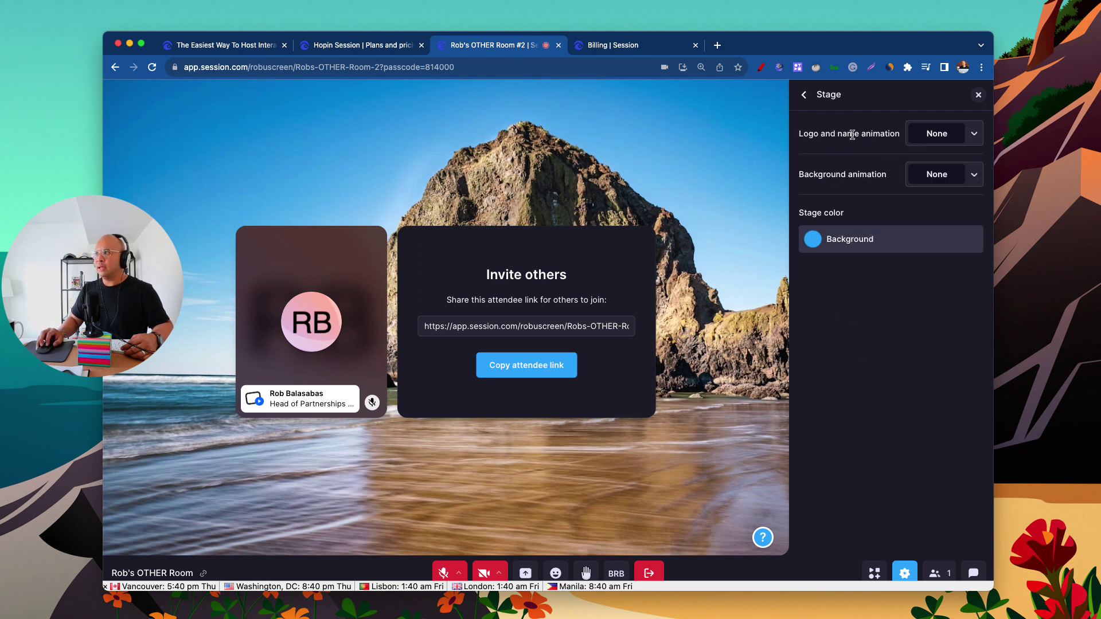
pyautogui.click(940, 141)
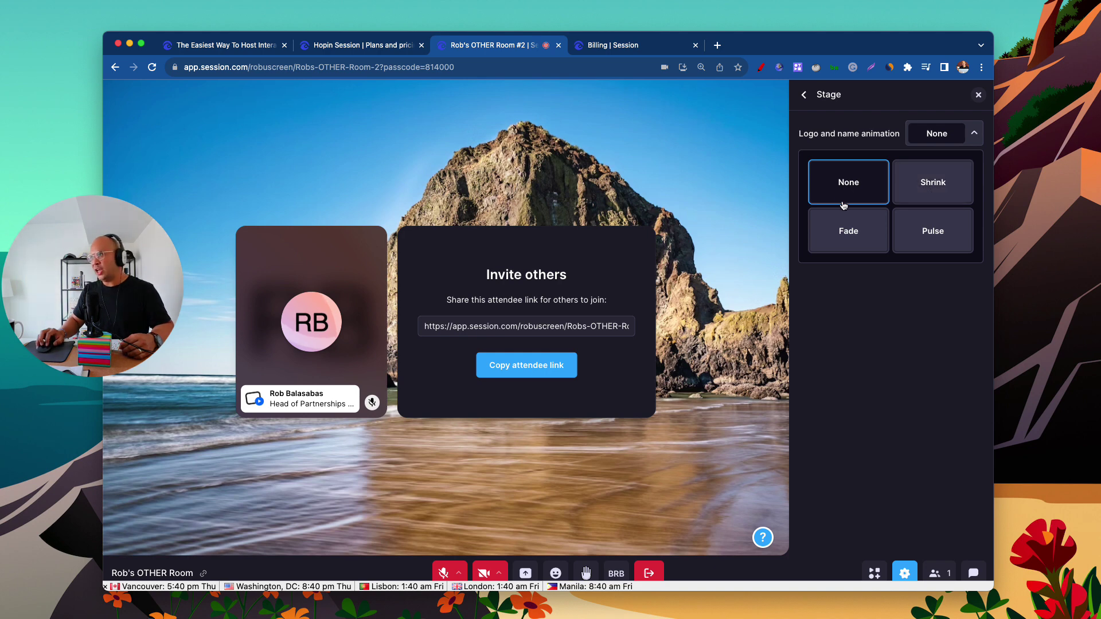
pyautogui.click(883, 119)
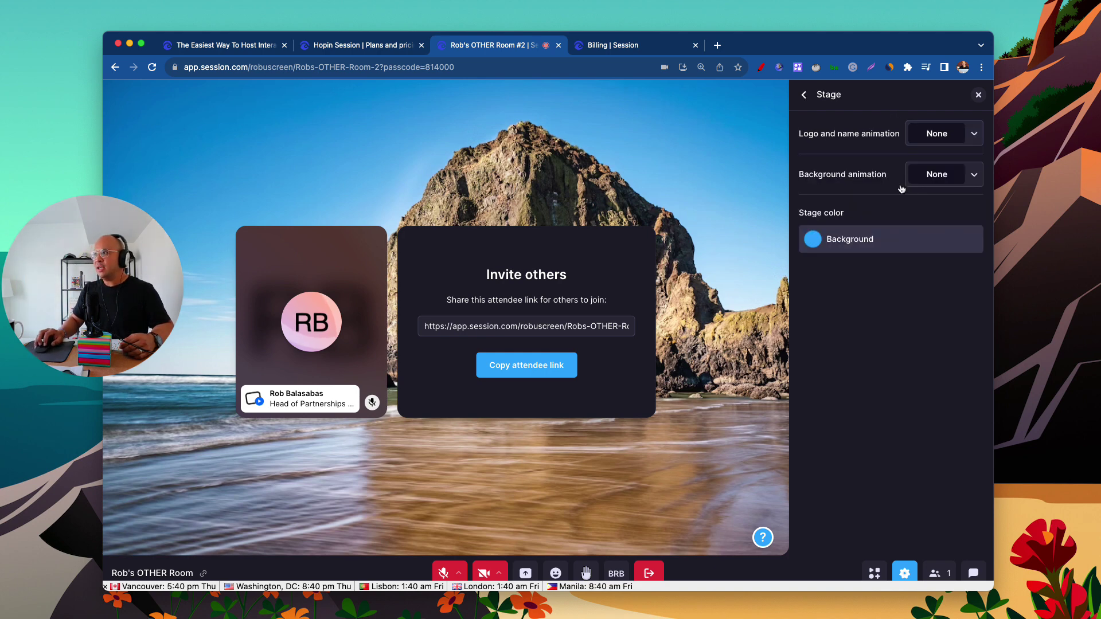
pyautogui.click(940, 179)
pyautogui.click(849, 237)
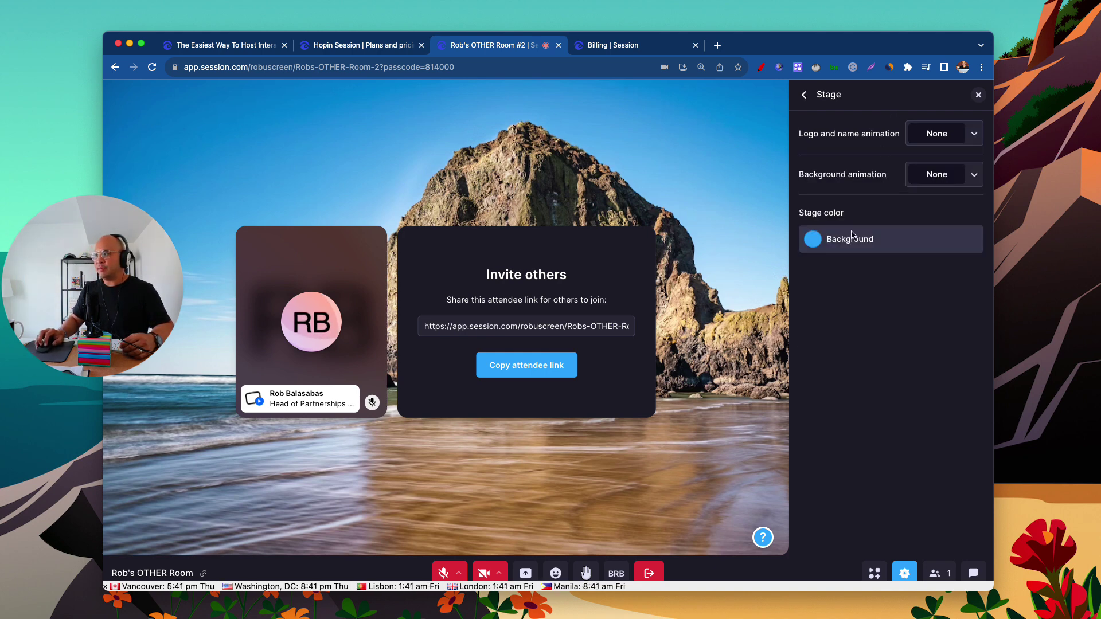
pyautogui.click(844, 242)
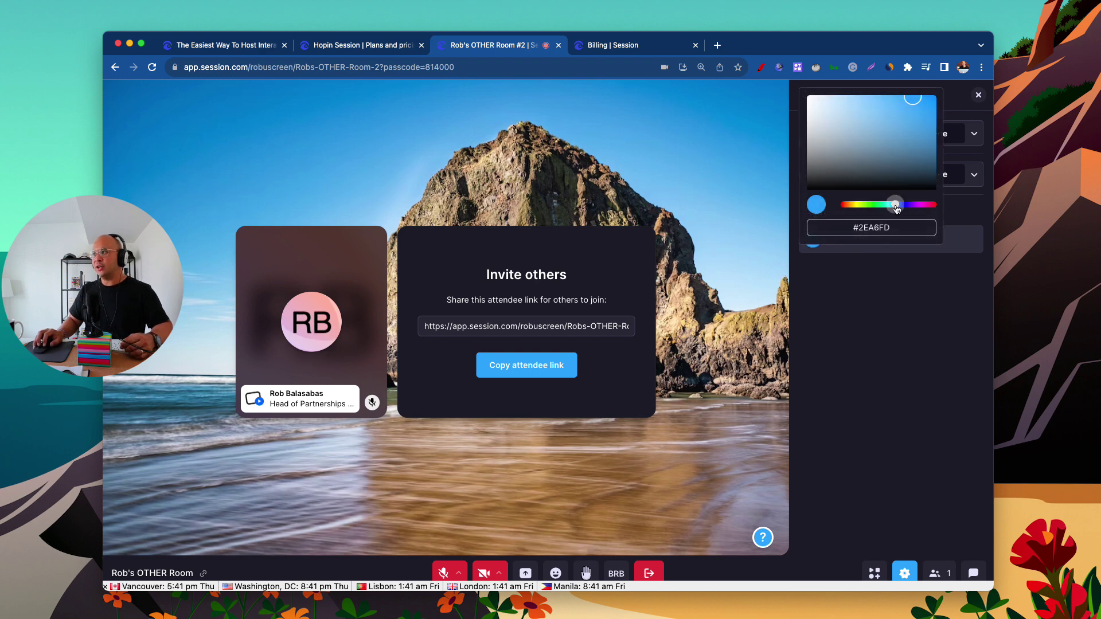
pyautogui.click(974, 103)
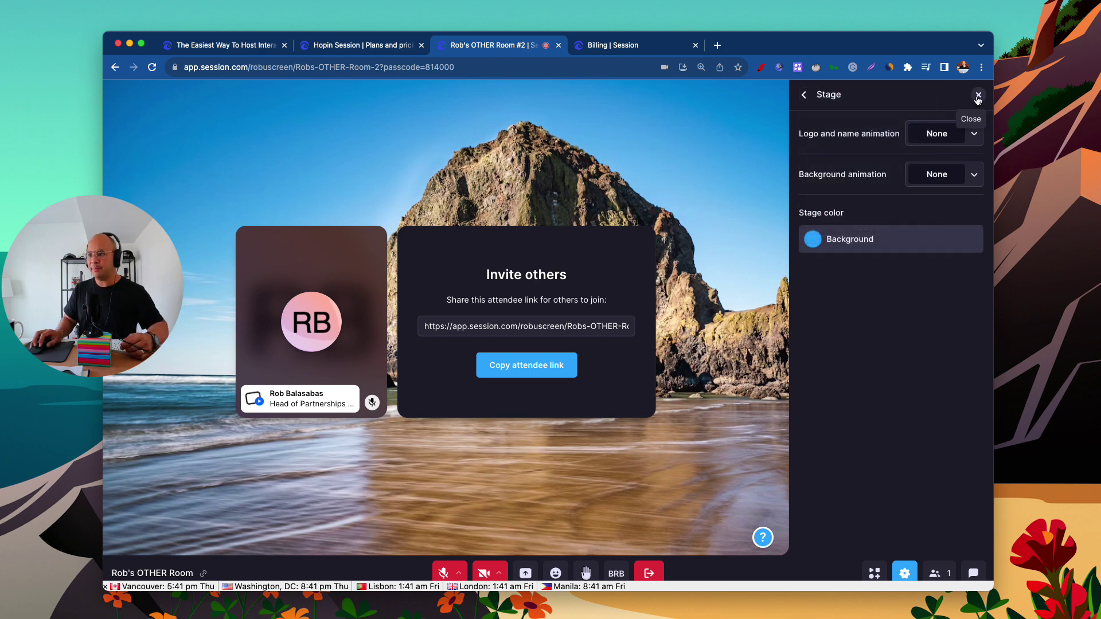
pyautogui.click(978, 96)
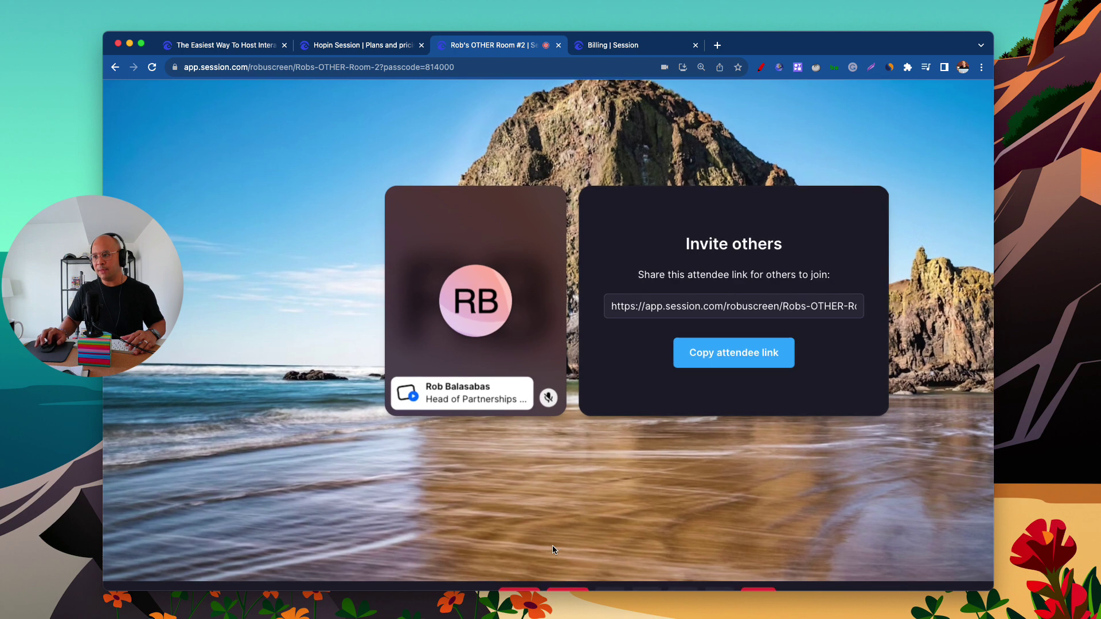
# Annotate the screen with red arrows pointing at the microphone, camera and share controls, and clear the drawing.
pyautogui.moveTo(610, 537)
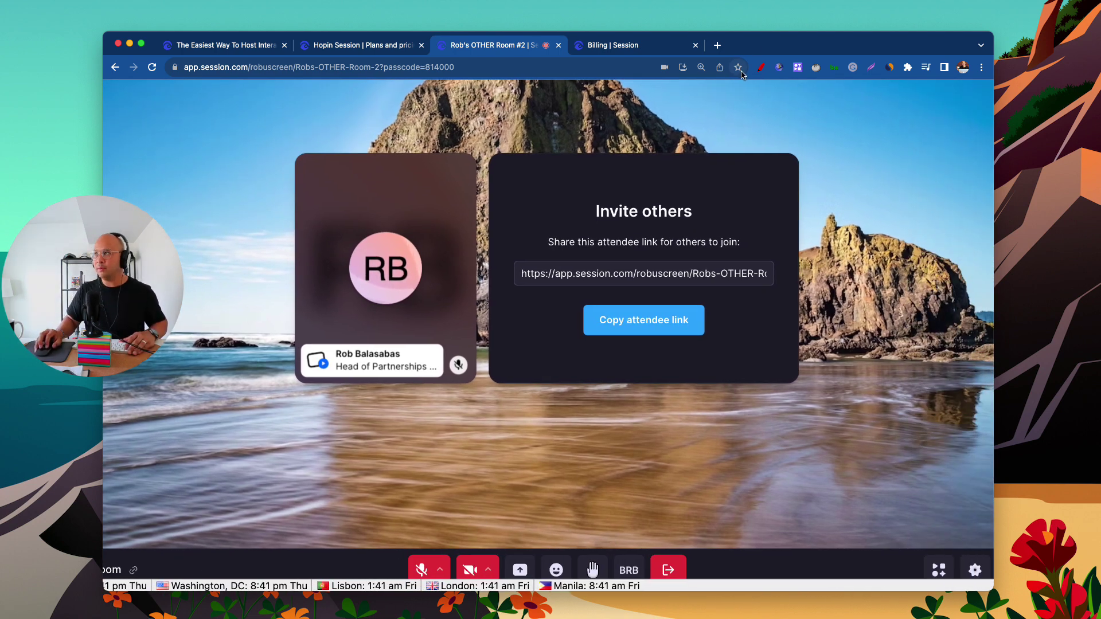
pyautogui.click(760, 67)
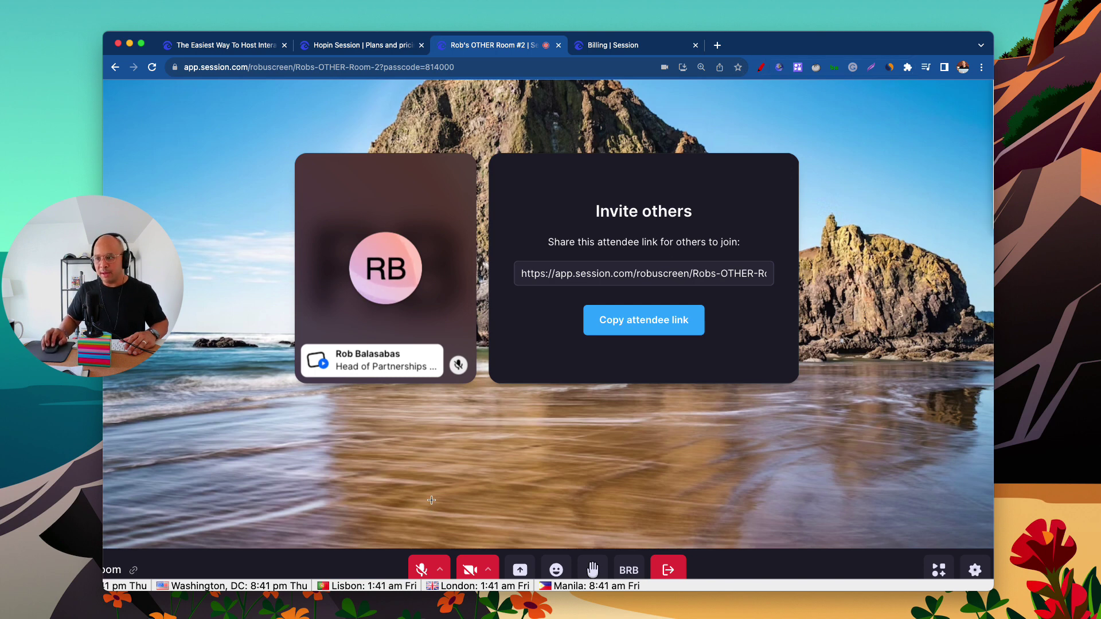
pyautogui.moveTo(431, 500)
pyautogui.mouseDown()
pyautogui.moveTo(434, 538)
pyautogui.moveTo(422, 531)
pyautogui.moveTo(477, 519)
pyautogui.moveTo(479, 541)
pyautogui.moveTo(494, 529)
pyautogui.mouseUp()
pyautogui.hscroll(-1, 496, 529)
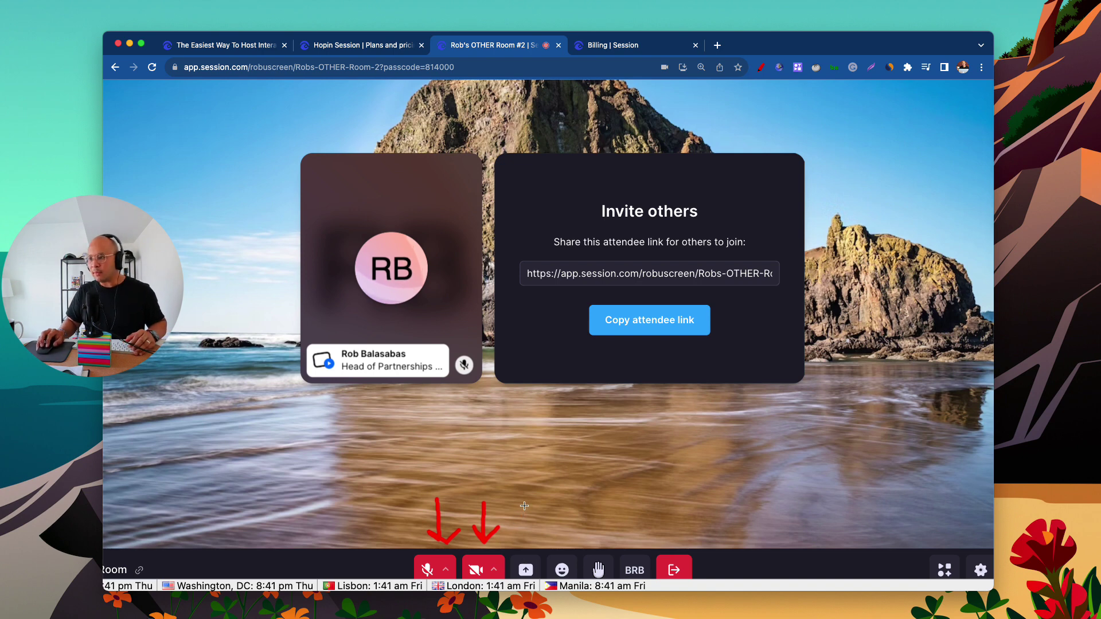
pyautogui.moveTo(524, 501)
pyautogui.mouseDown()
pyautogui.moveTo(524, 539)
pyautogui.moveTo(515, 531)
pyautogui.moveTo(530, 534)
pyautogui.mouseUp()
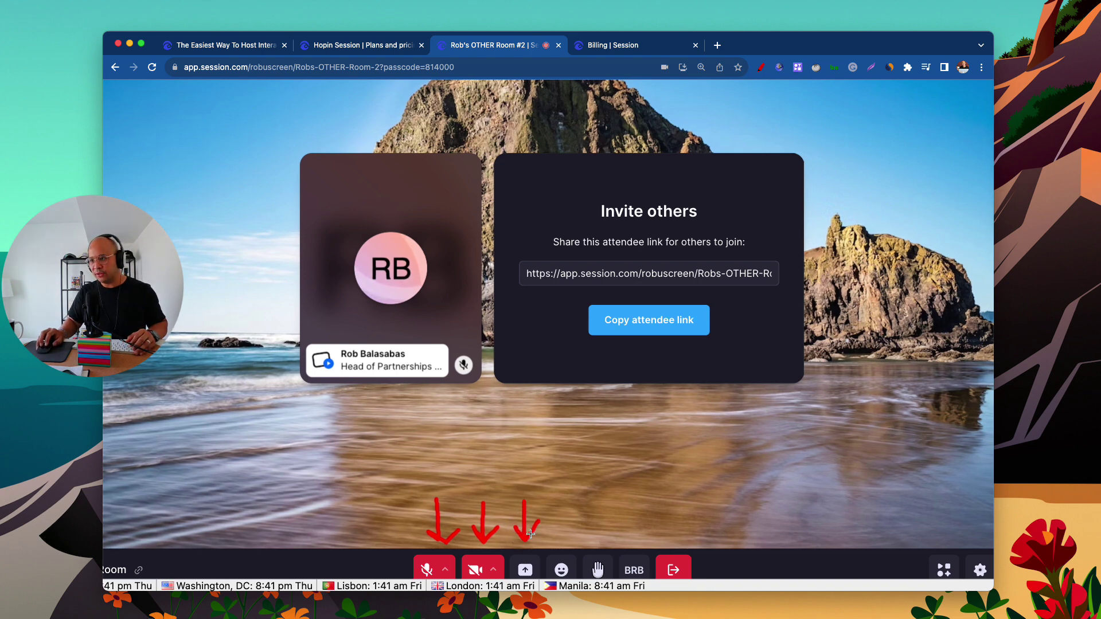
pyautogui.press('Escape')
# Show the options for sharing a YouTube video or the screen, dismiss them, and display the emoji reactions.
pyautogui.click(525, 571)
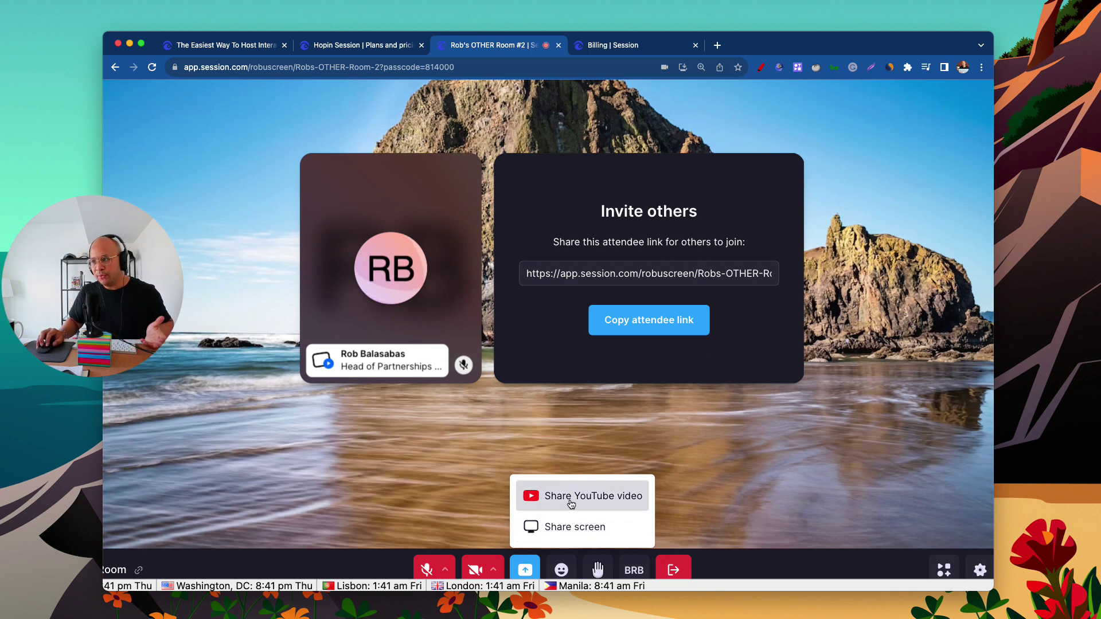
pyautogui.click(726, 510)
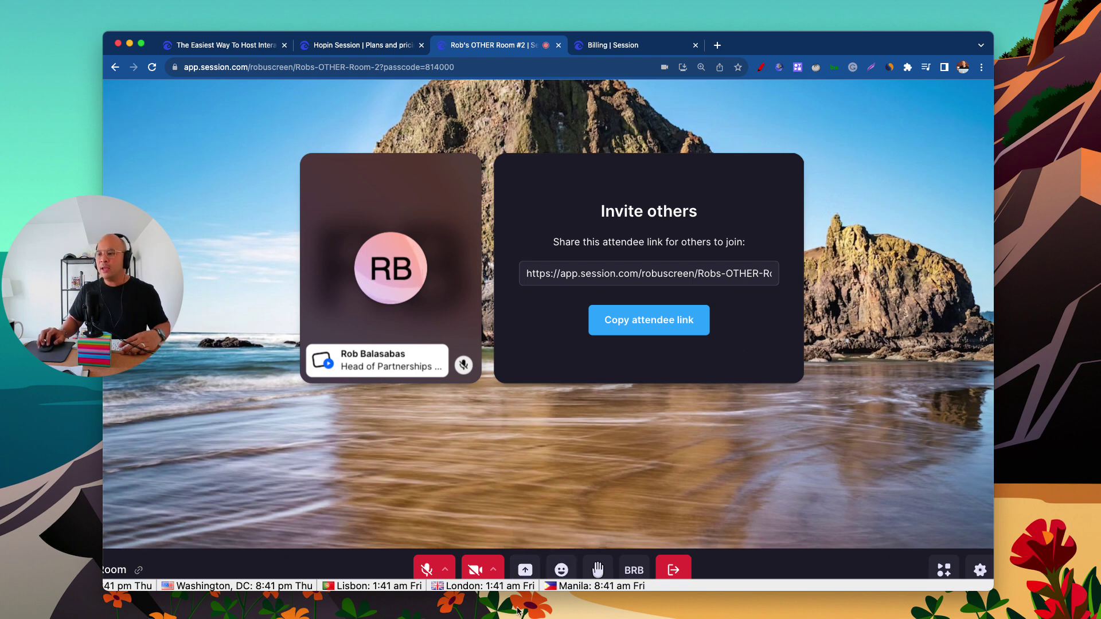
pyautogui.click(568, 568)
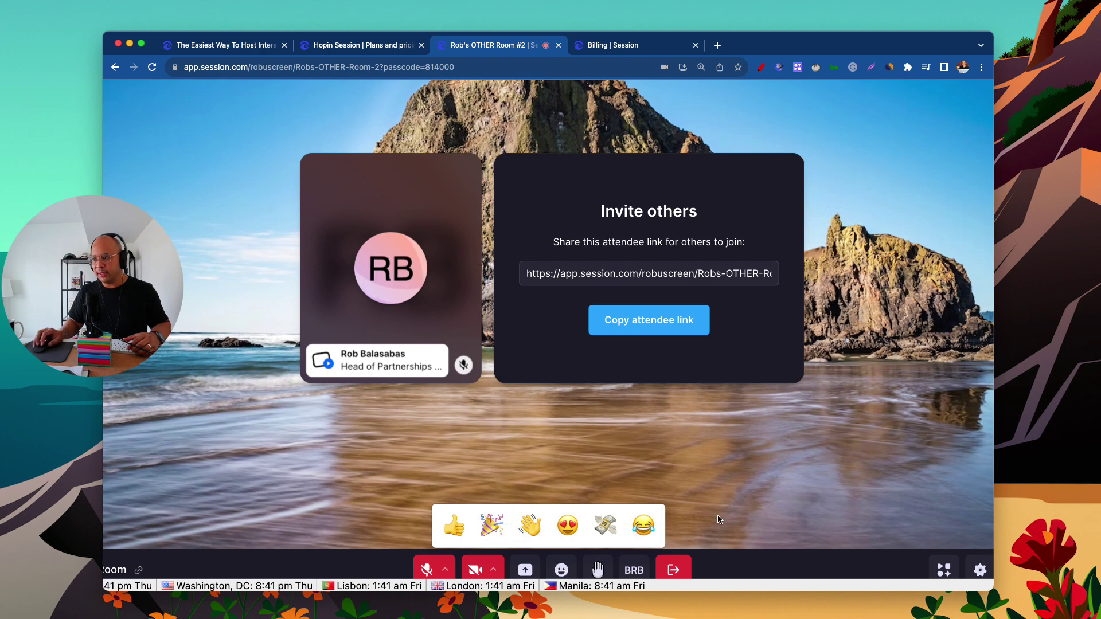
# Raise the hand in the room, mark its badge on the participant tile, and lower the hand again.
pyautogui.click(597, 569)
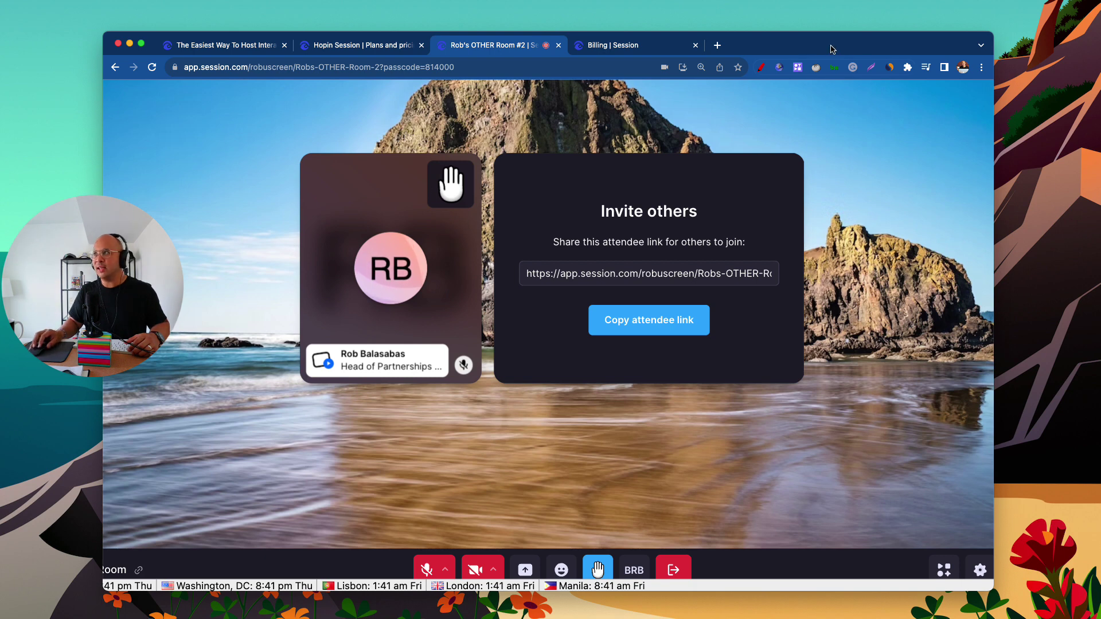
pyautogui.moveTo(456, 160)
pyautogui.mouseDown()
pyautogui.moveTo(437, 162)
pyautogui.moveTo(468, 214)
pyautogui.moveTo(453, 158)
pyautogui.mouseUp()
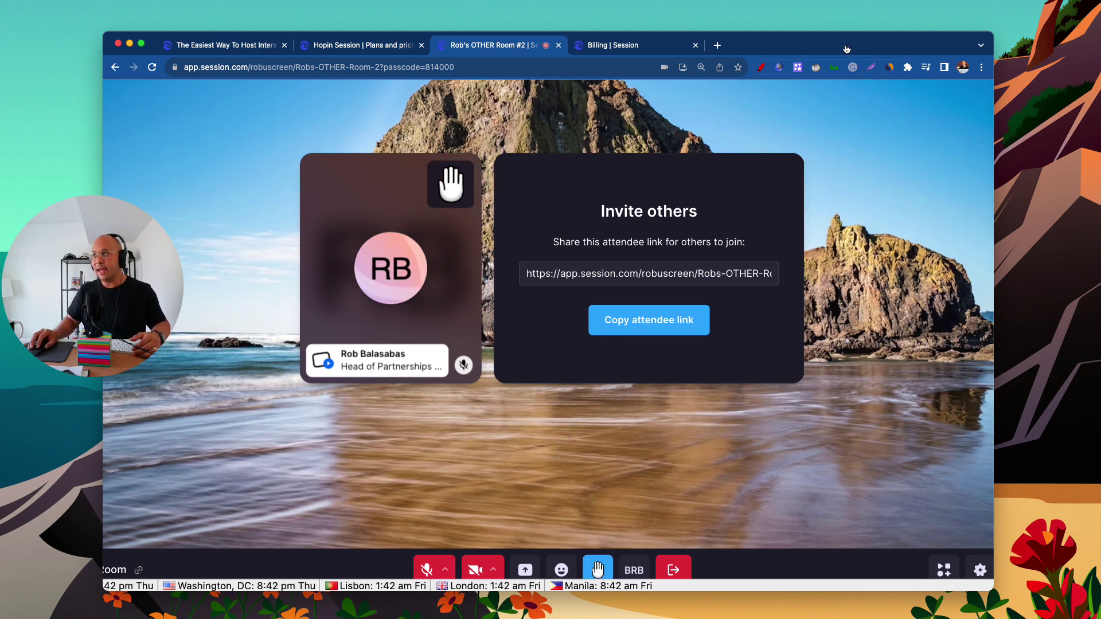
pyautogui.click(598, 569)
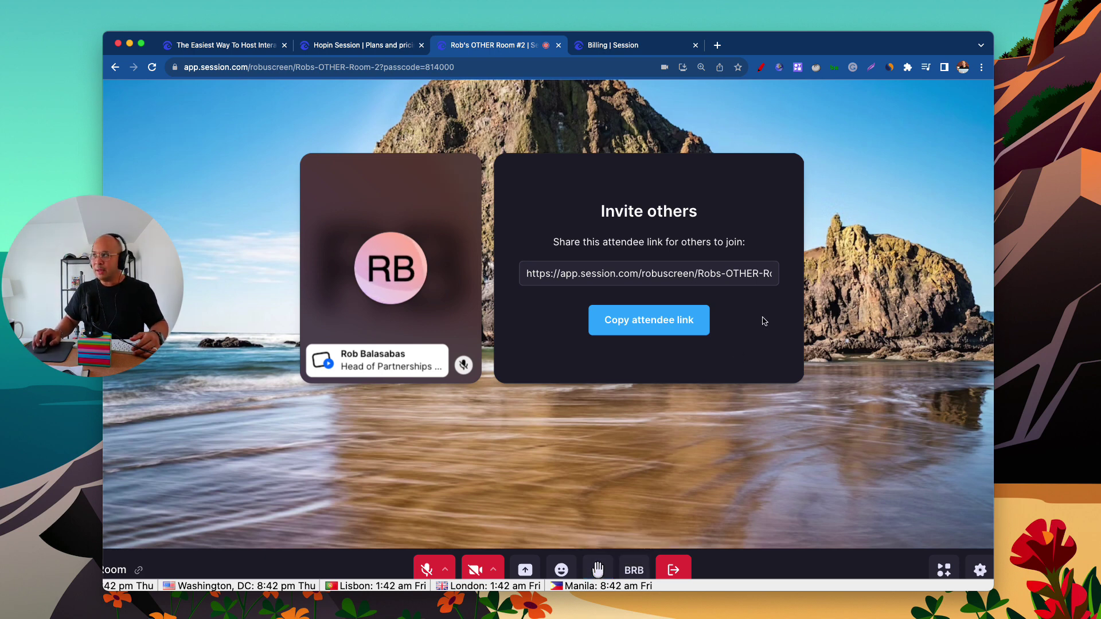
# Turn on the Be right back status, circle the BRB sign on the participant tile in red, and clear the annotation.
pyautogui.click(638, 573)
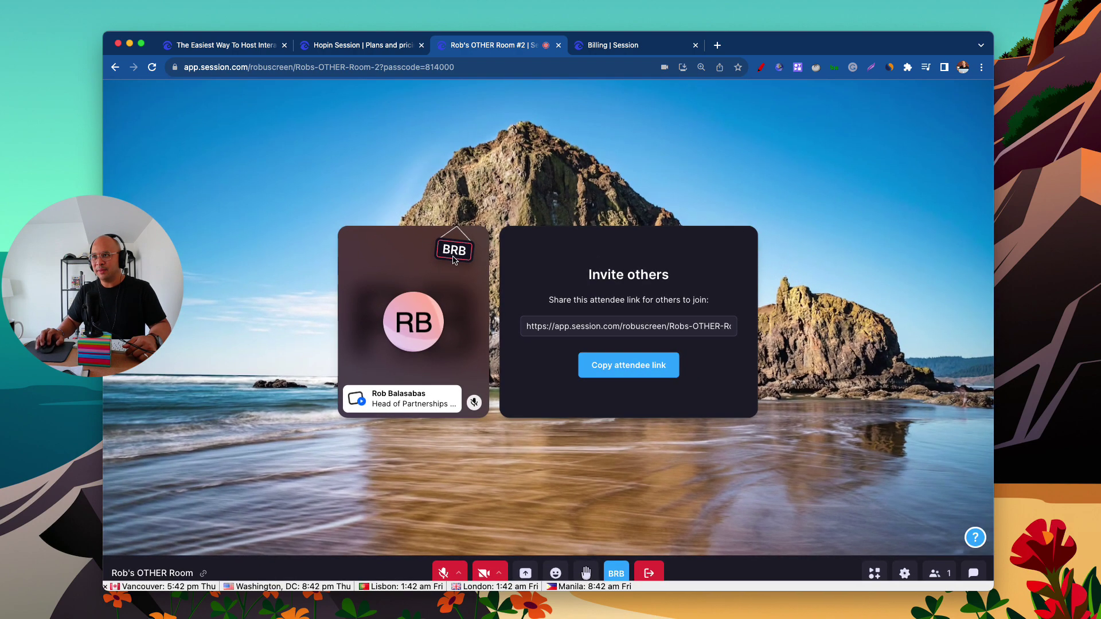
pyautogui.click(756, 68)
pyautogui.moveTo(476, 217)
pyautogui.mouseDown()
pyautogui.moveTo(435, 215)
pyautogui.moveTo(498, 246)
pyautogui.moveTo(465, 213)
pyautogui.mouseUp()
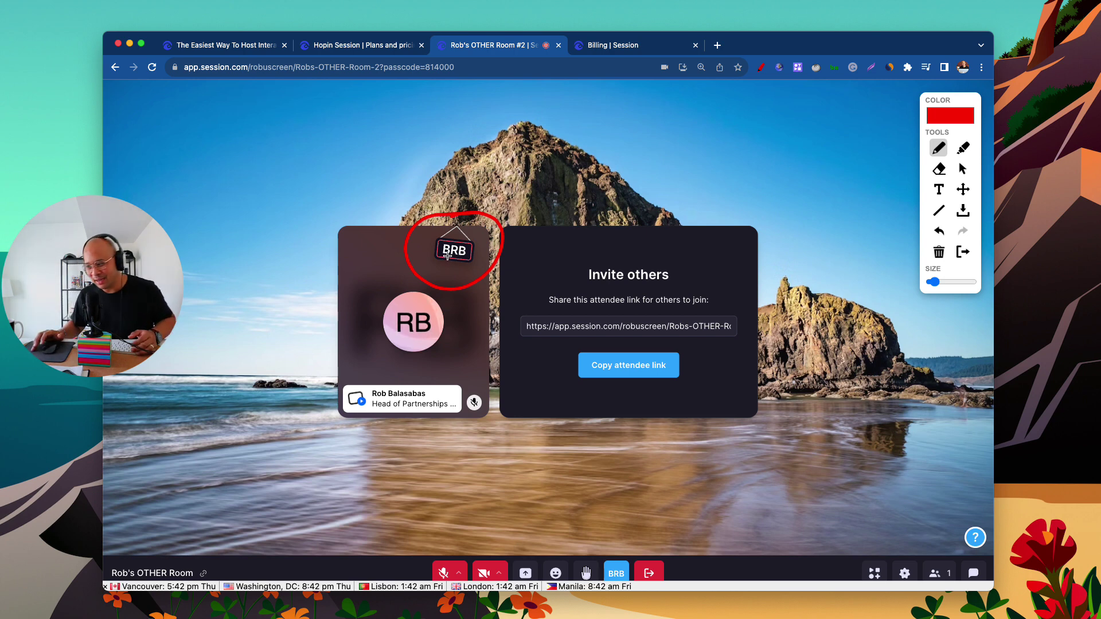
pyautogui.press('Escape')
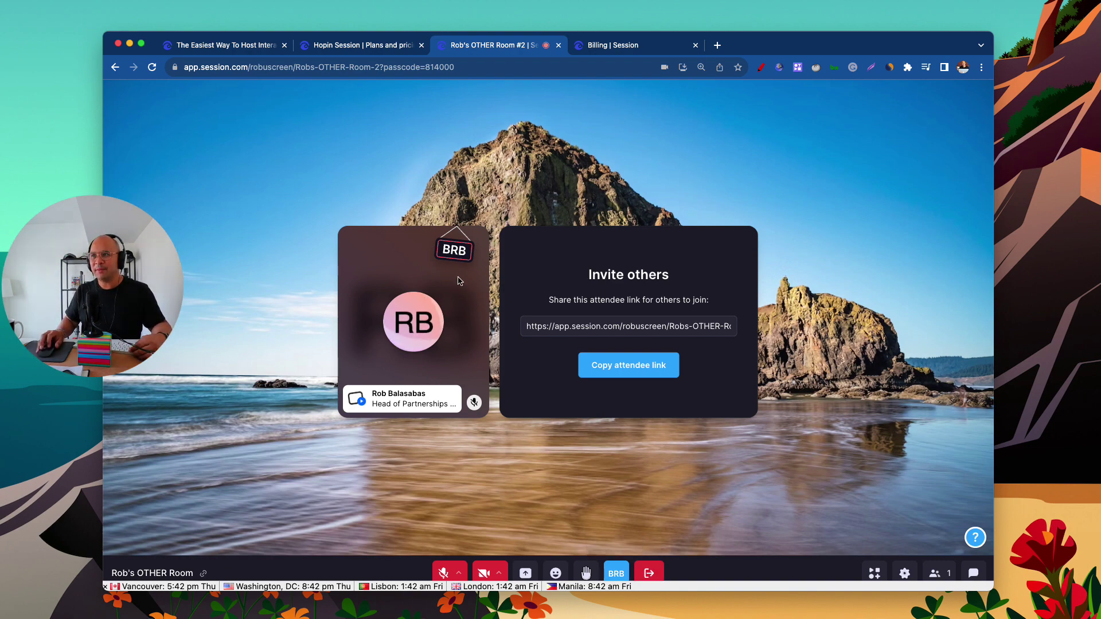
# Inspect the BRB sign up close and turn off the Be right back status.
pyautogui.scroll(5, 455, 277)
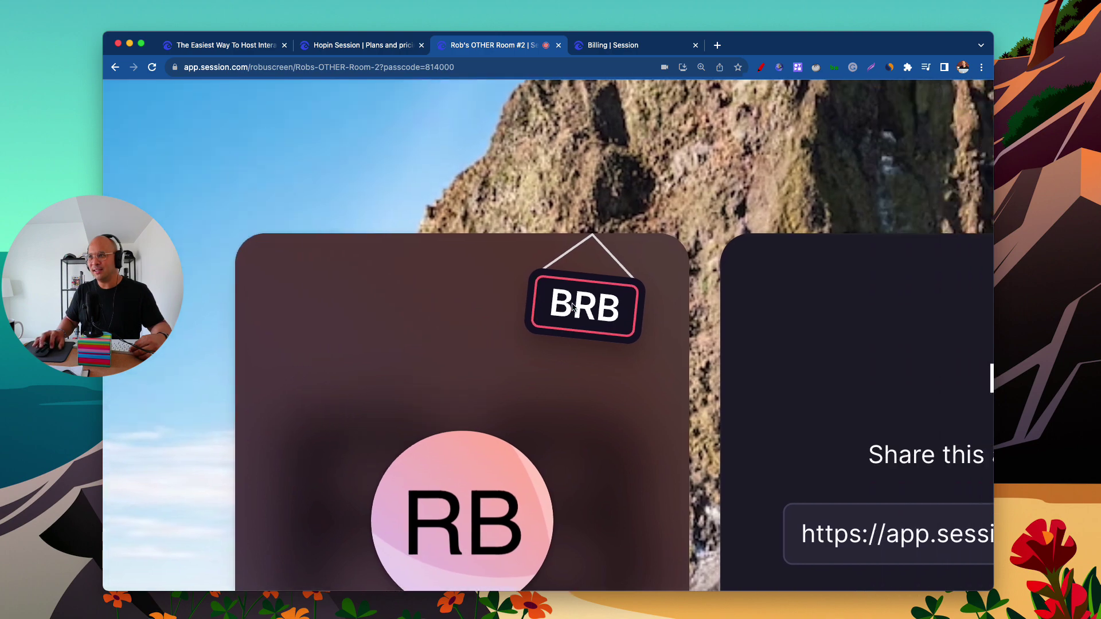
pyautogui.scroll(-5, 625, 449)
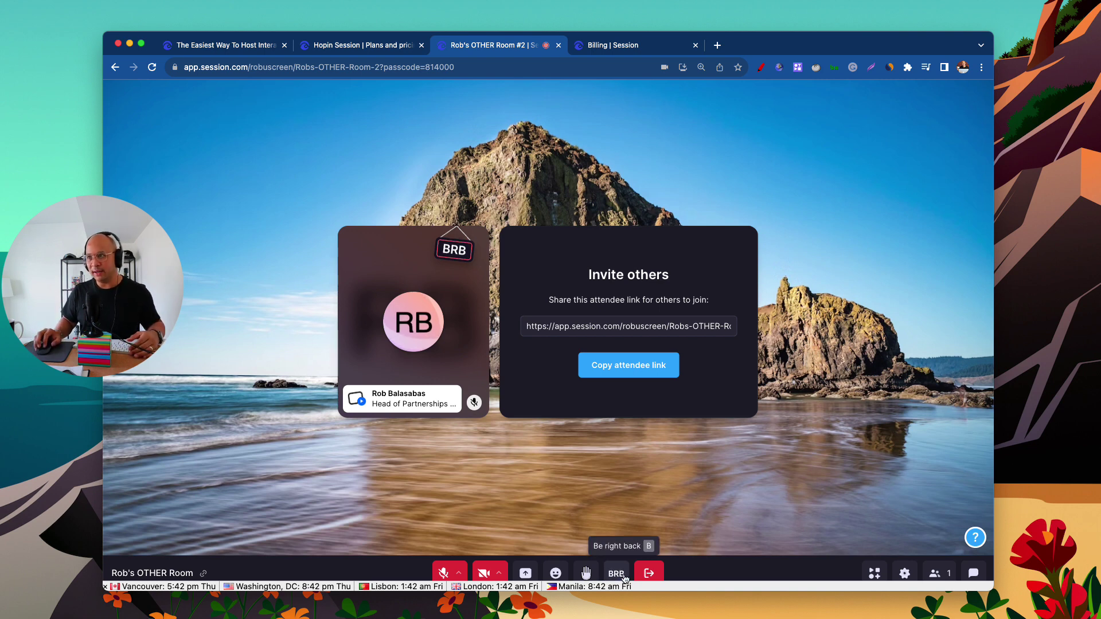
pyautogui.click(620, 574)
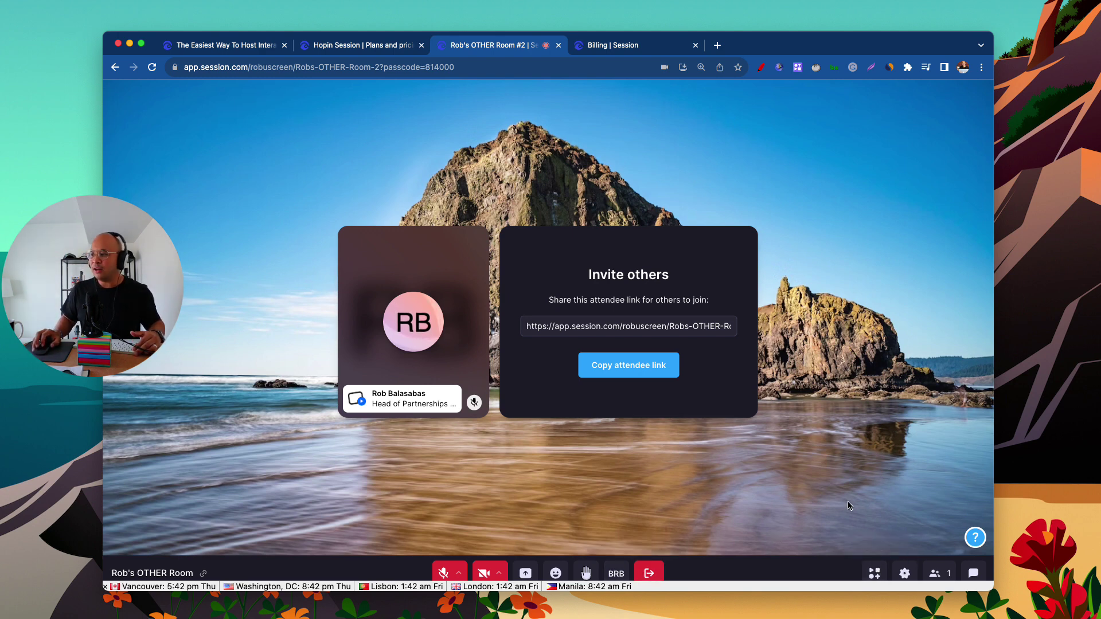
# Open the host controls and bring the Stage switch and the widgets into view.
pyautogui.scroll(3, 883, 539)
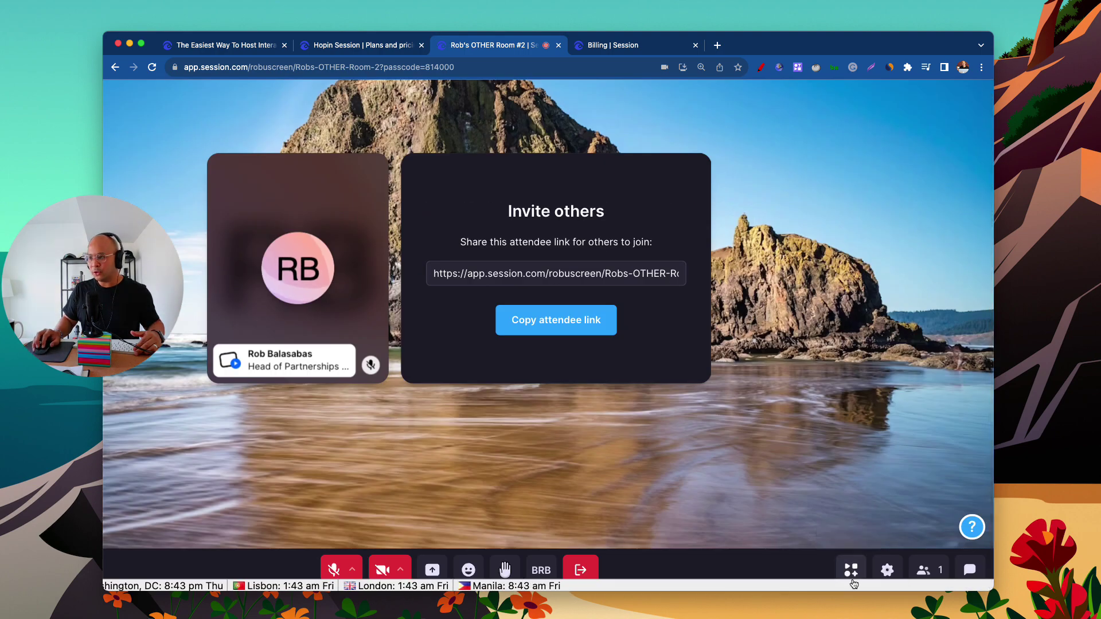
pyautogui.click(851, 570)
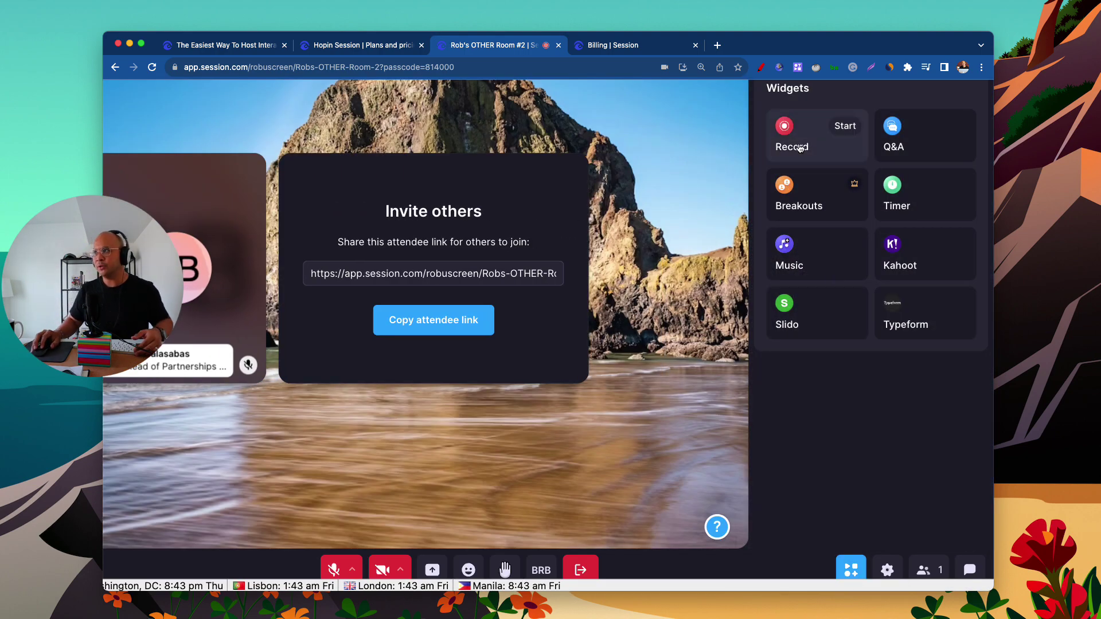
pyautogui.scroll(2, 813, 137)
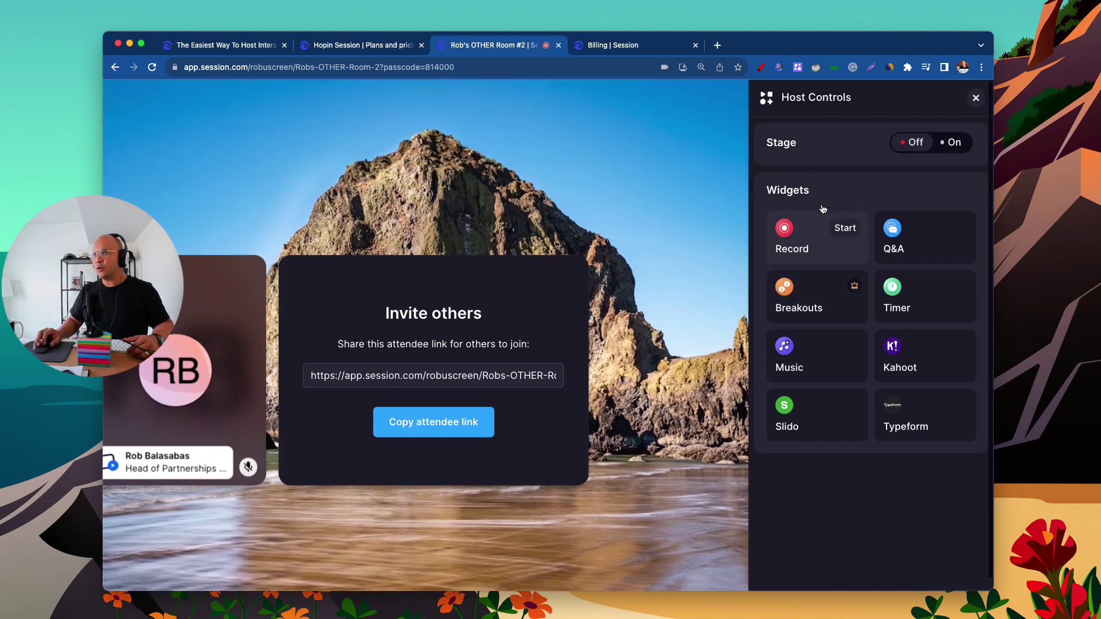
# Turn the Stage on in the host controls.
pyautogui.click(917, 148)
pyautogui.click(916, 148)
pyautogui.click(918, 149)
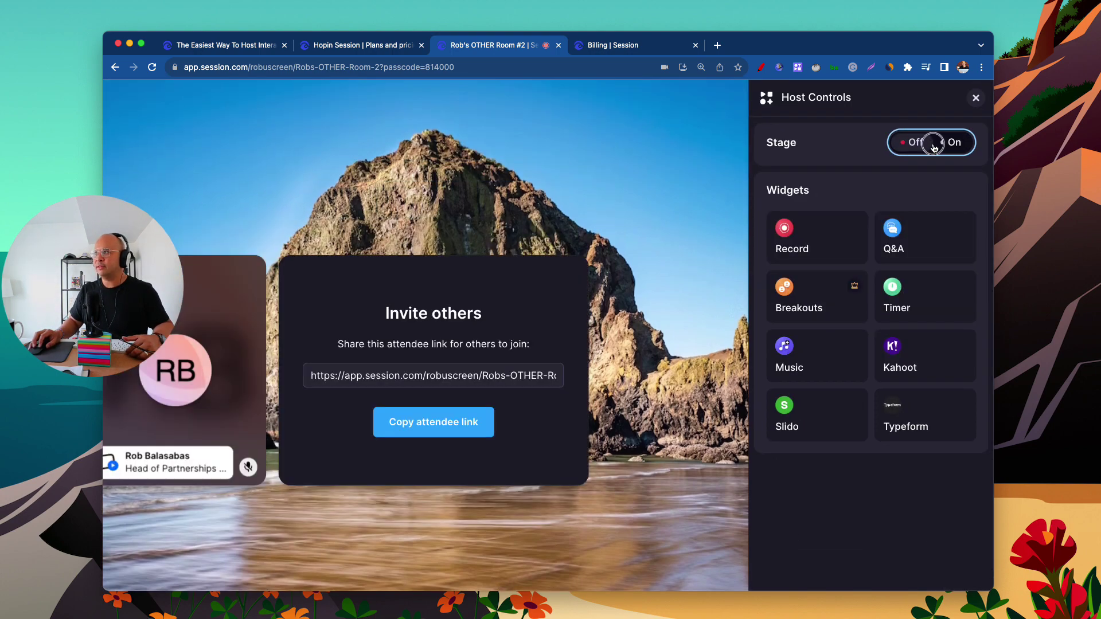
pyautogui.click(929, 148)
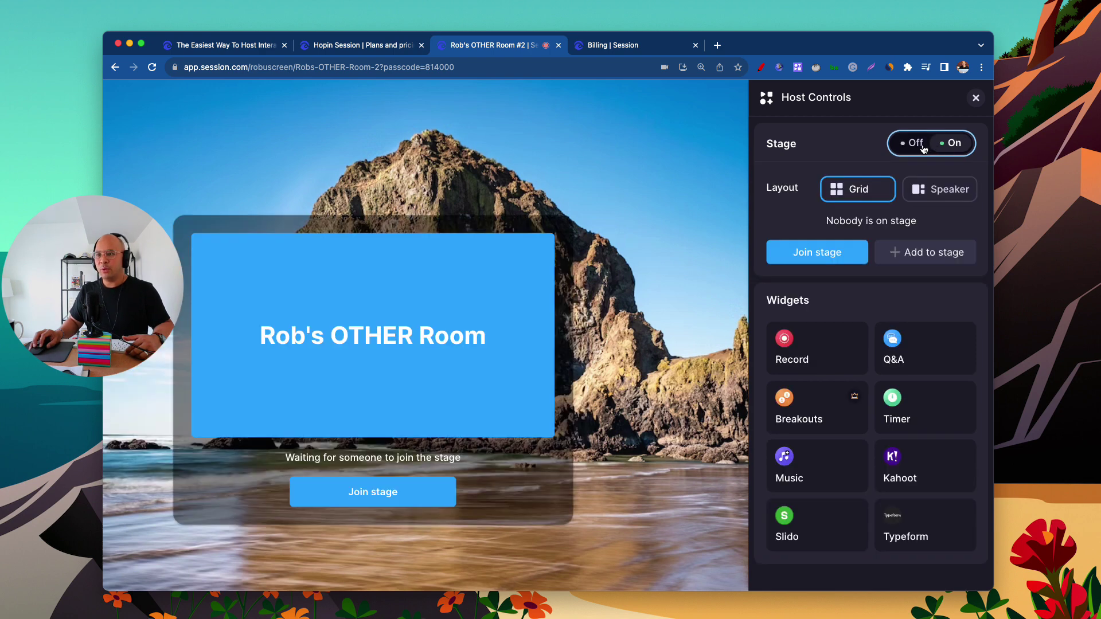
pyautogui.click(922, 149)
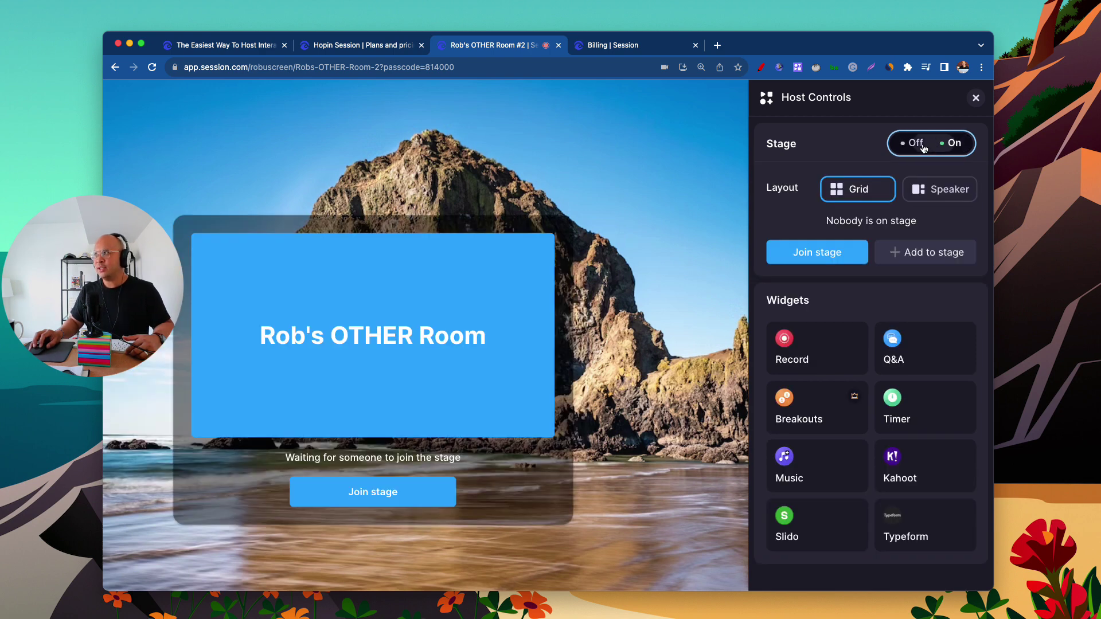
pyautogui.click(946, 142)
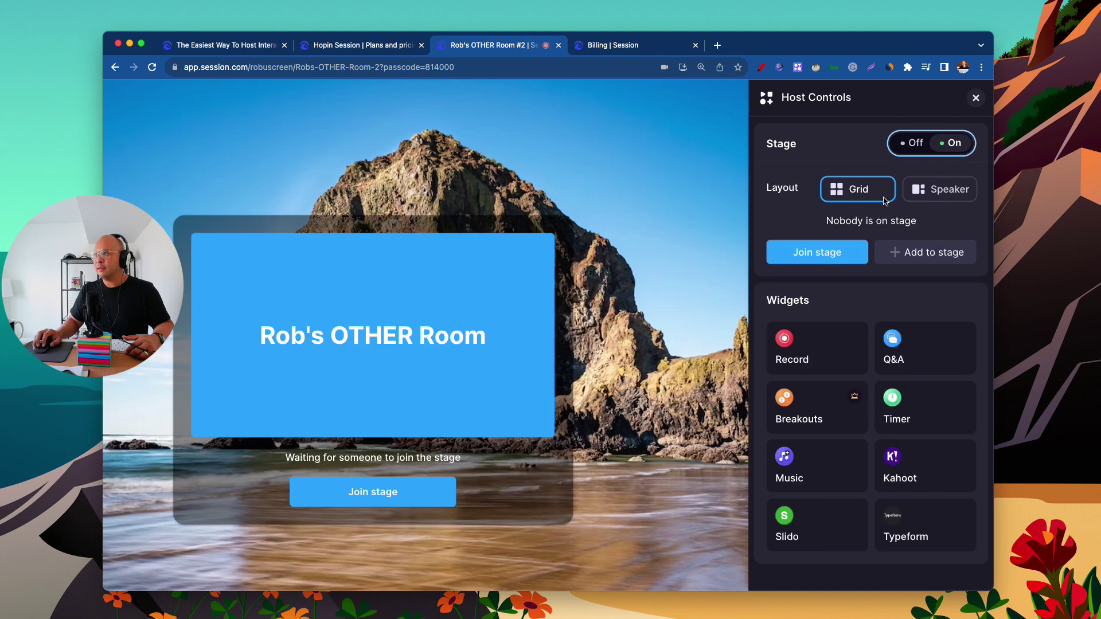
# Switch the stage layout to Speaker and back to Grid, and turn the Stage off.
pyautogui.click(923, 196)
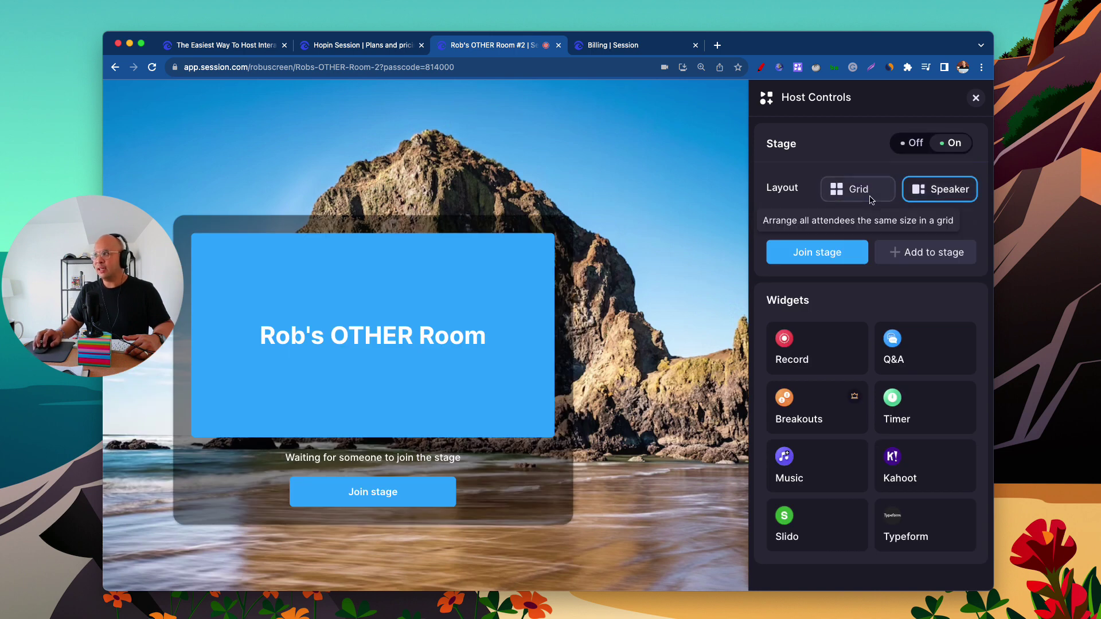
pyautogui.click(837, 191)
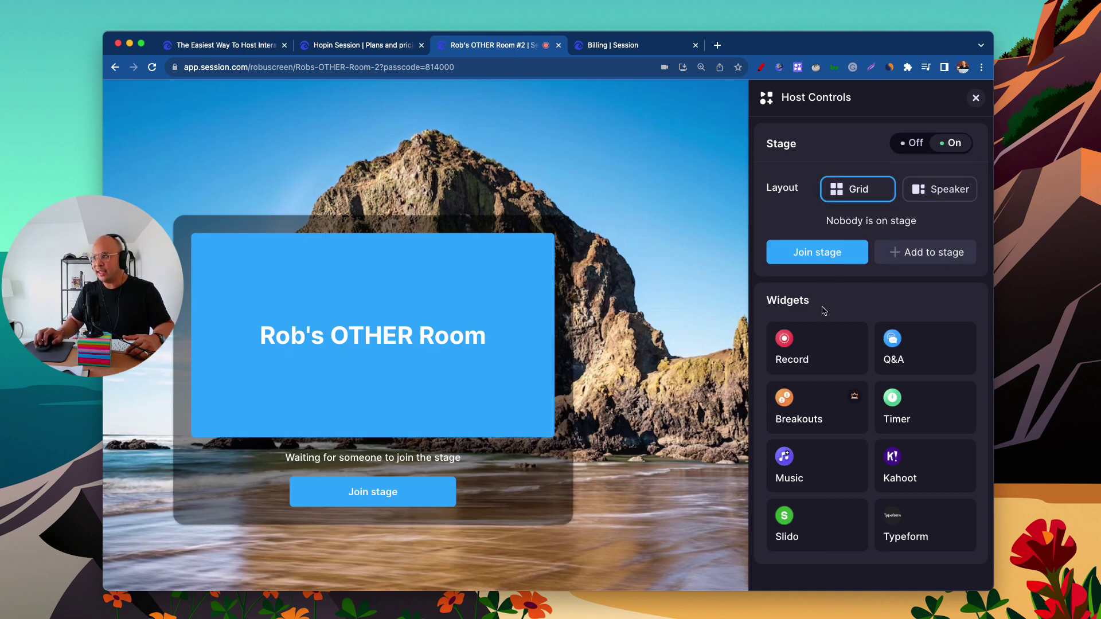
pyautogui.click(912, 143)
# View the confirmation for enabling the Q&A widget and dismiss it without enabling Q&A.
pyautogui.scroll(-2, 814, 258)
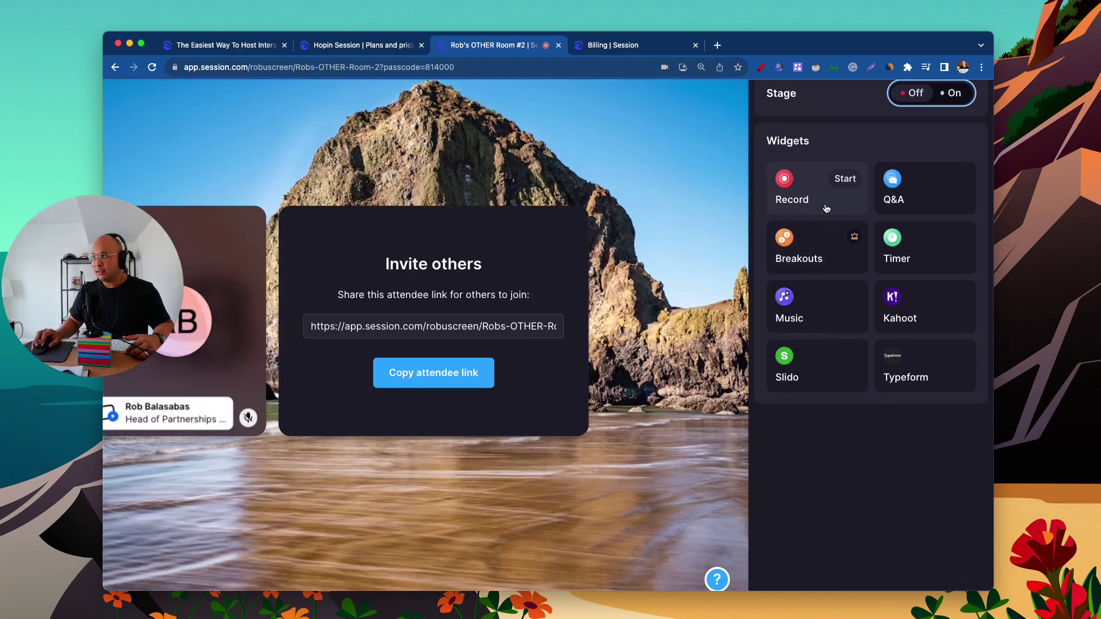
pyautogui.click(907, 189)
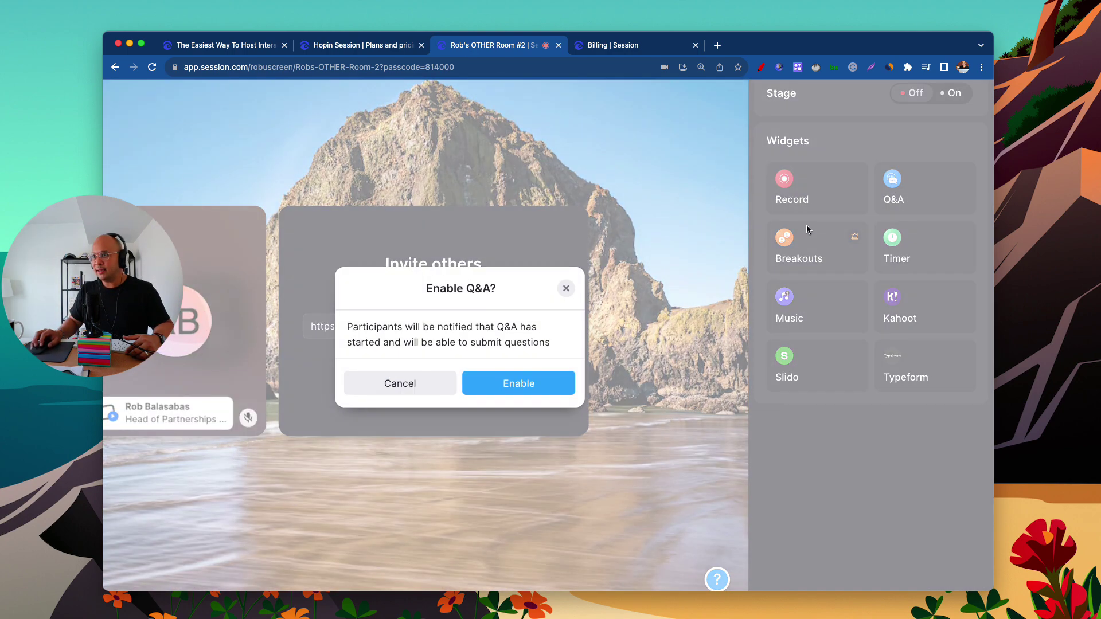
pyautogui.click(566, 290)
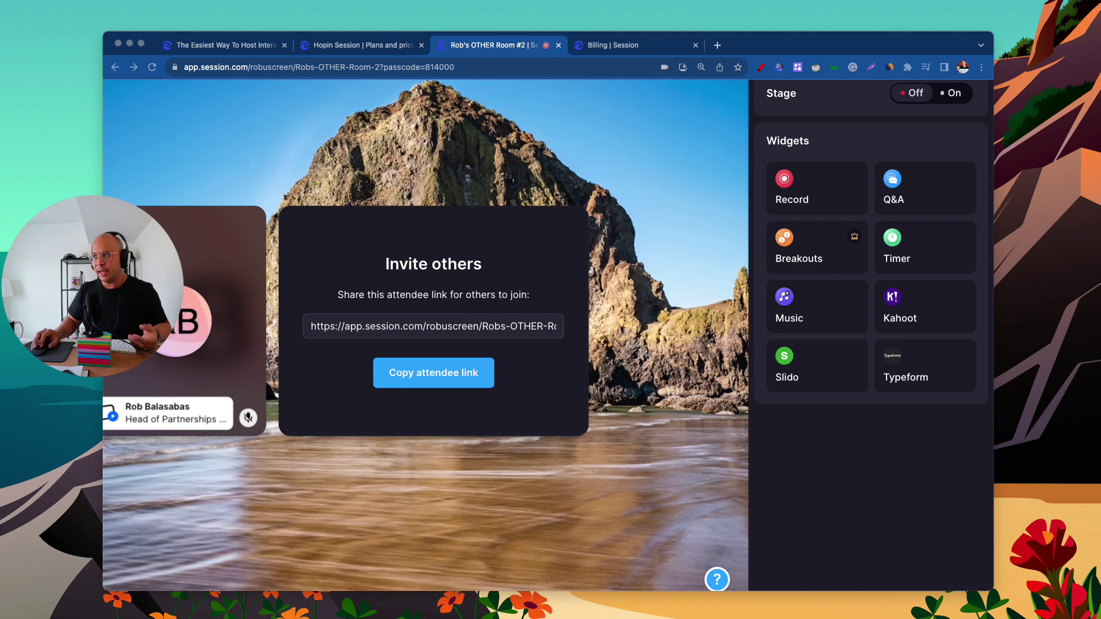
# View the upgrade offer for the Breakouts widget and close it.
pyautogui.hscroll(-2, 548, 336)
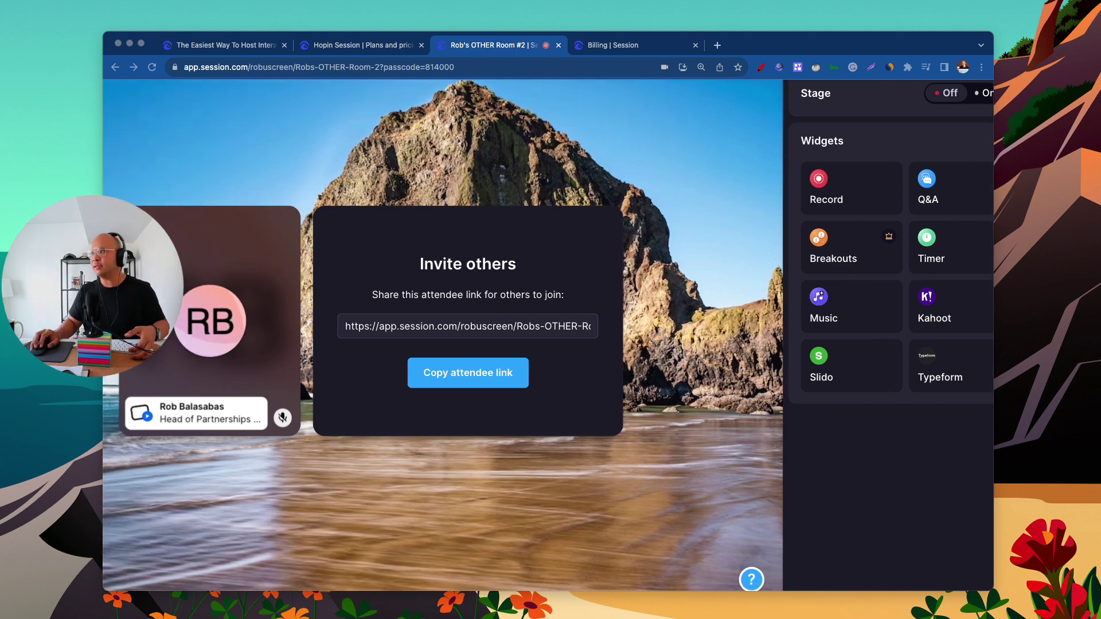
pyautogui.hscroll(2, 547, 335)
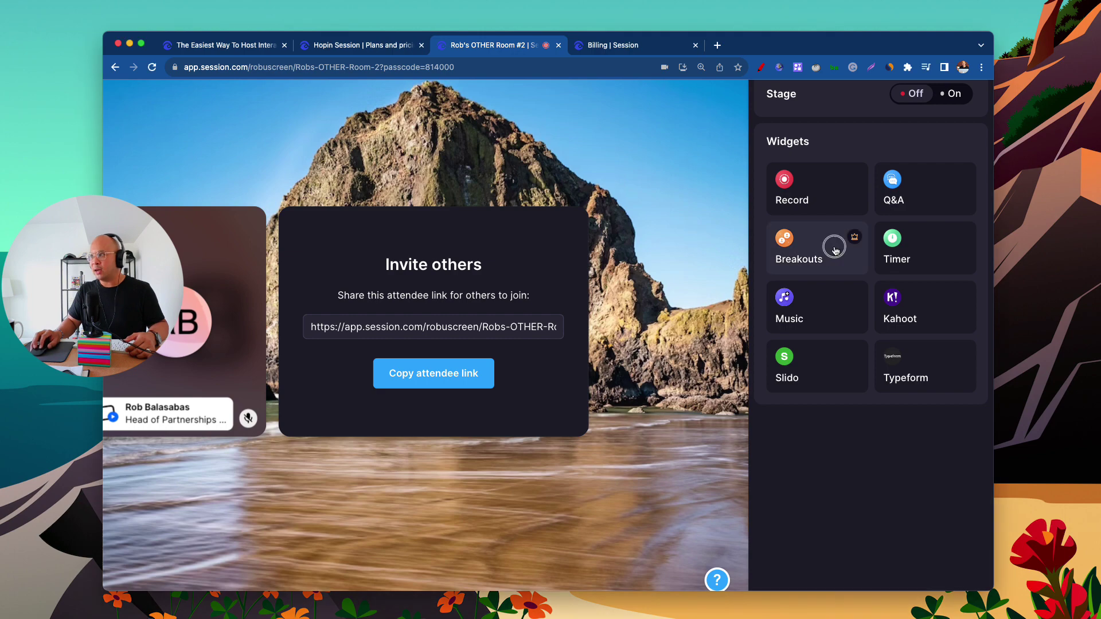
pyautogui.click(834, 244)
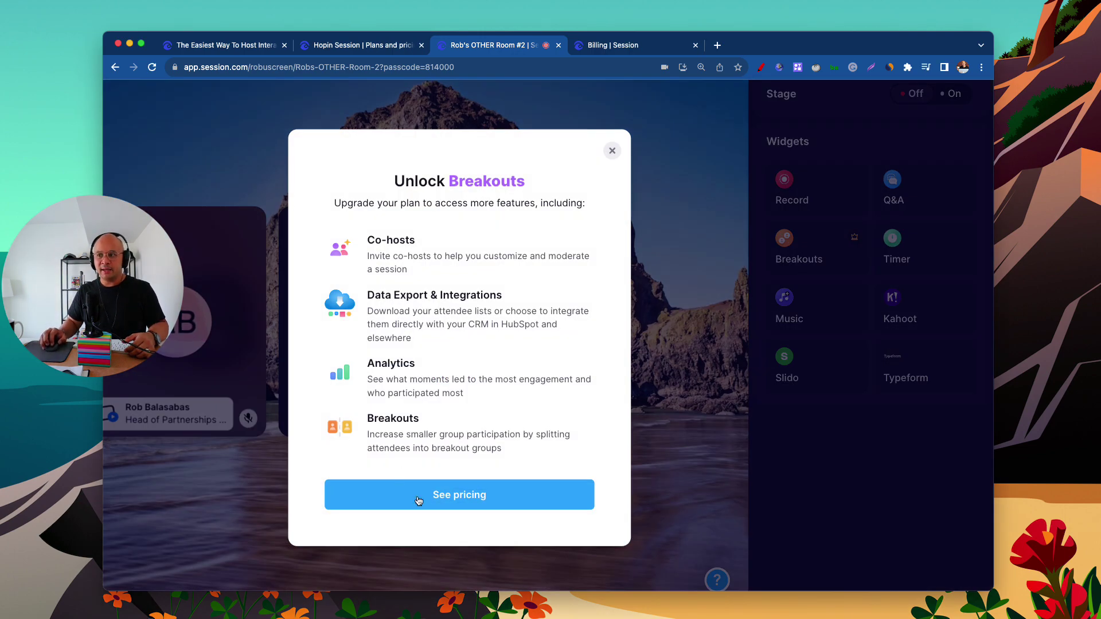
pyautogui.click(611, 151)
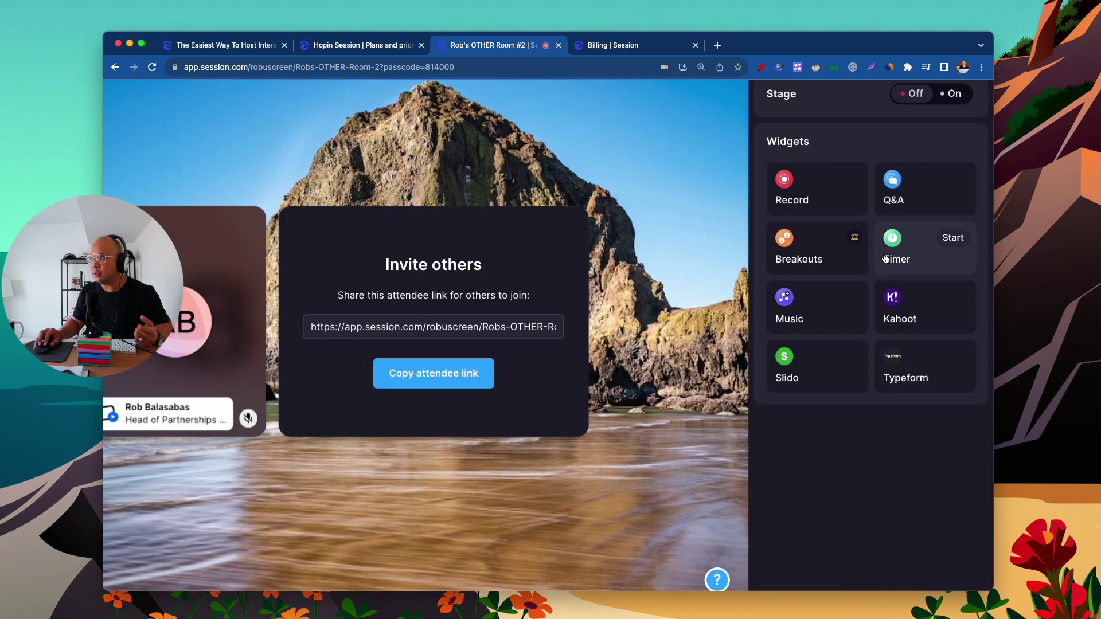
# Open the Timer widget, set its duration to 1:00, and start the countdown.
pyautogui.scroll(-1, 893, 257)
pyautogui.scroll(2, 848, 269)
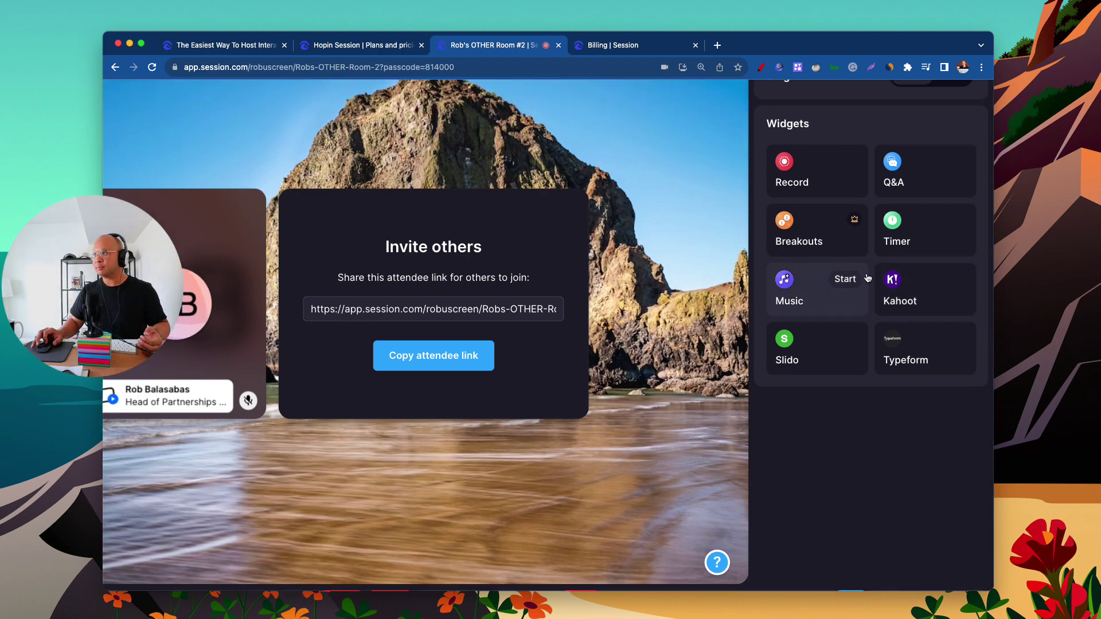
pyautogui.moveTo(917, 305)
pyautogui.click(953, 286)
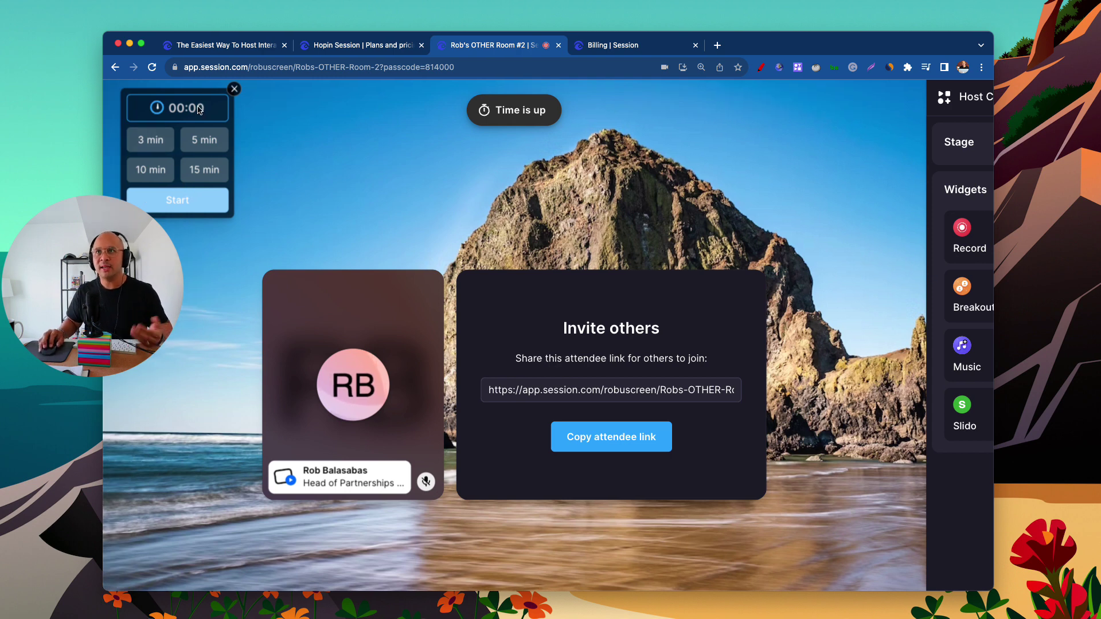
pyautogui.moveTo(205, 107); pyautogui.dragTo(166, 107)
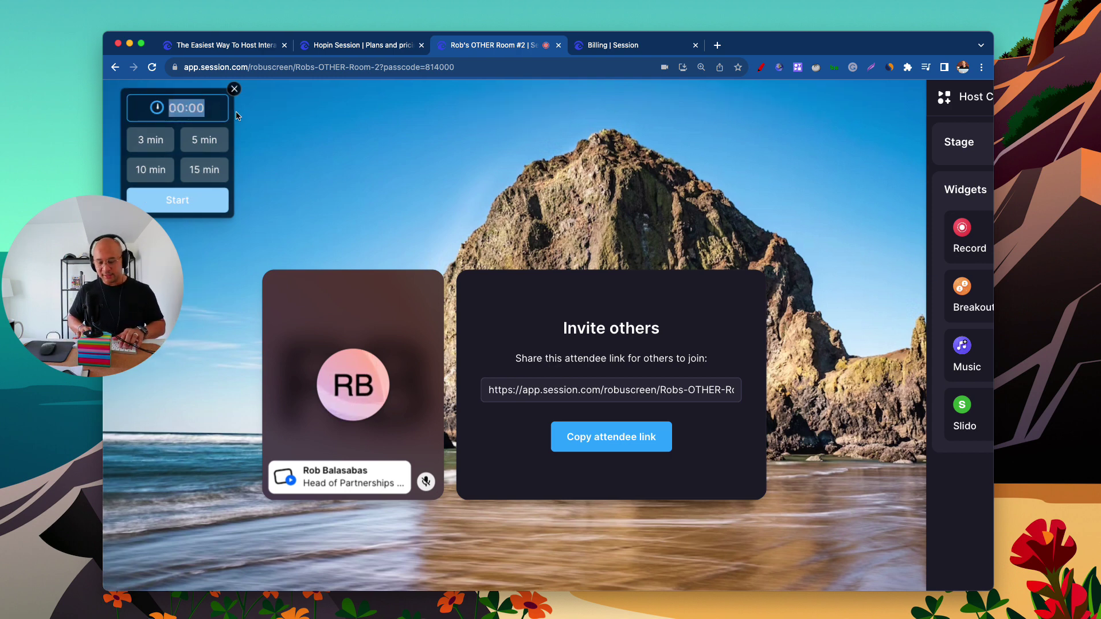
pyautogui.write('1:00')
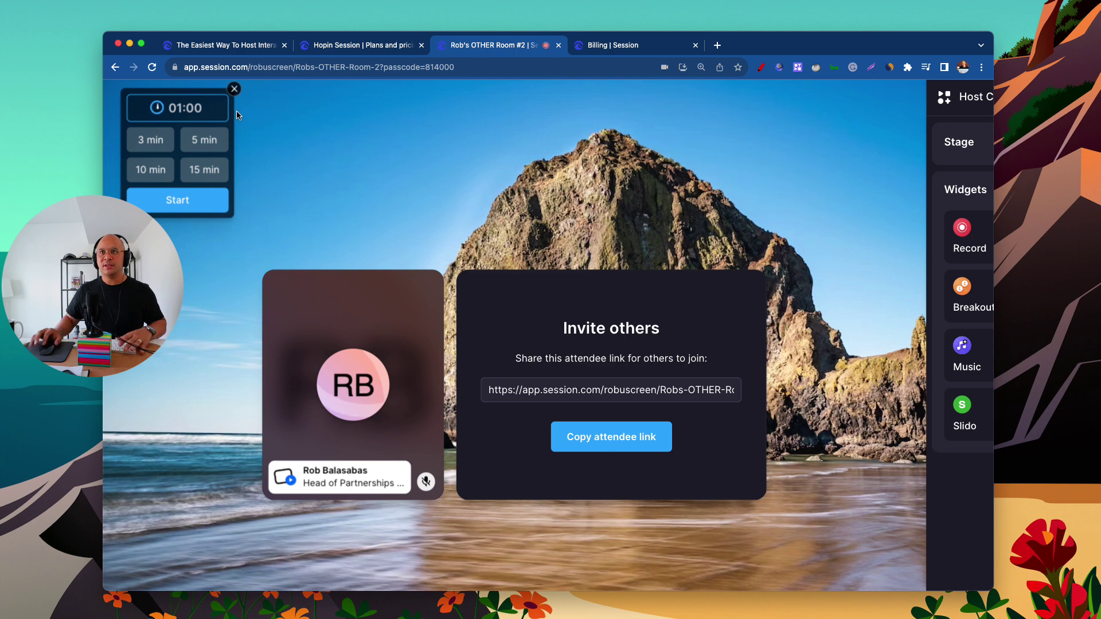
pyautogui.click(177, 199)
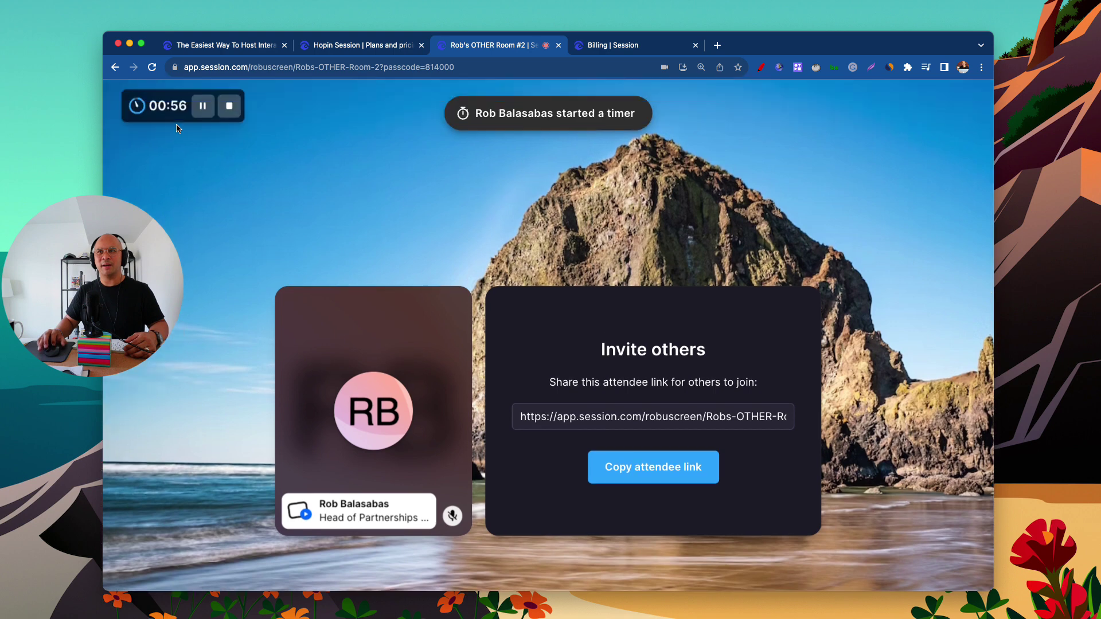
pyautogui.moveTo(169, 112)
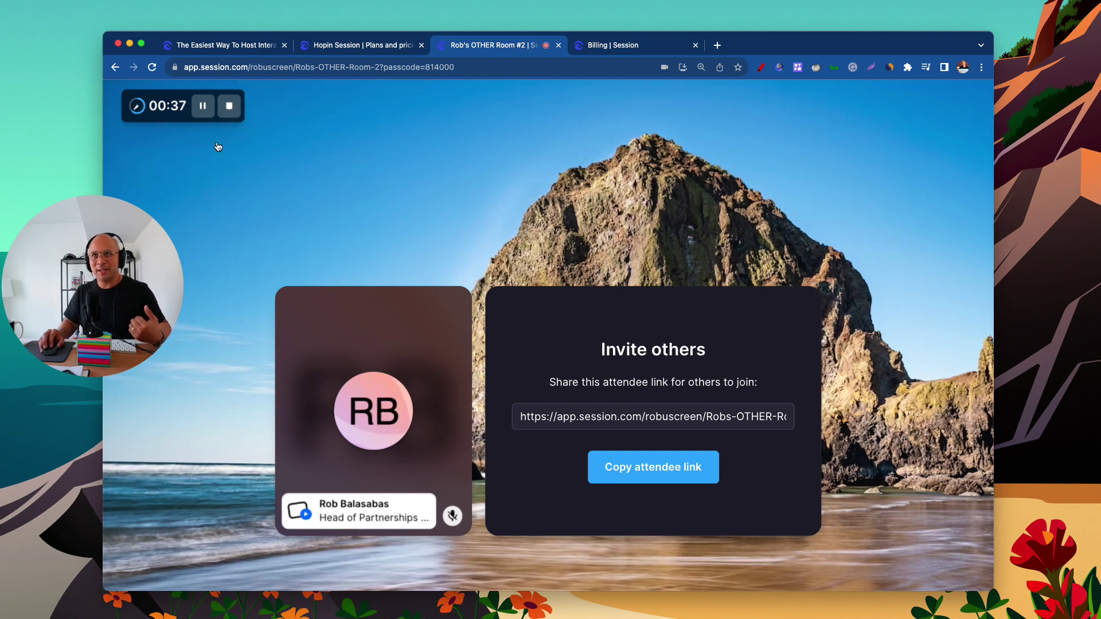
pyautogui.tripleClick(281, 157)
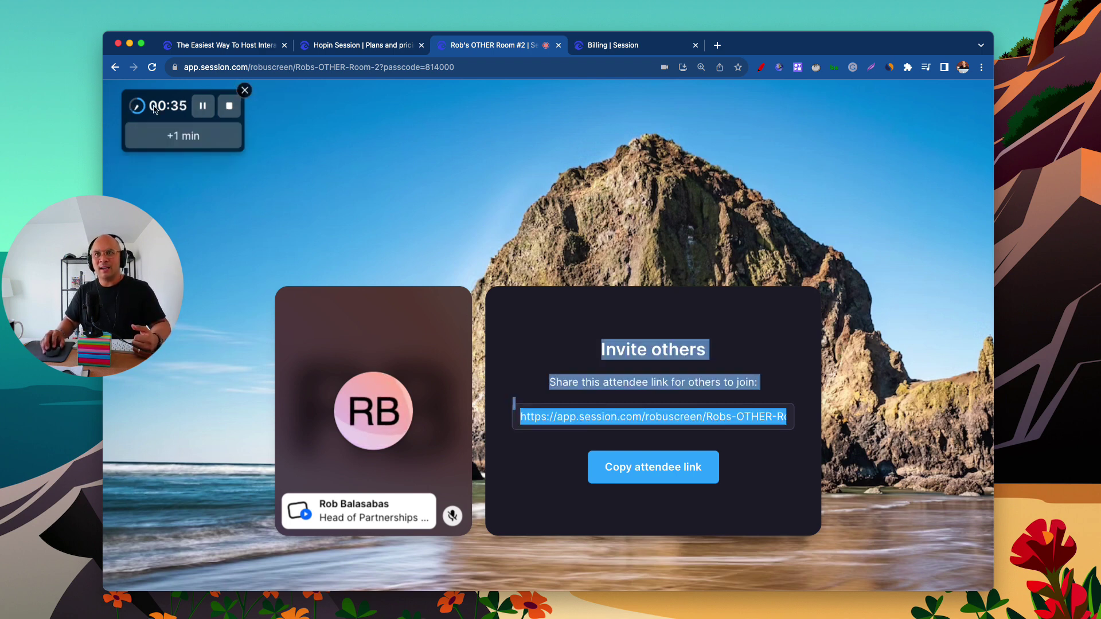
# Stop the running timer, and play and stop the Dance-pop track for everyone from the Music widget.
pyautogui.click(230, 106)
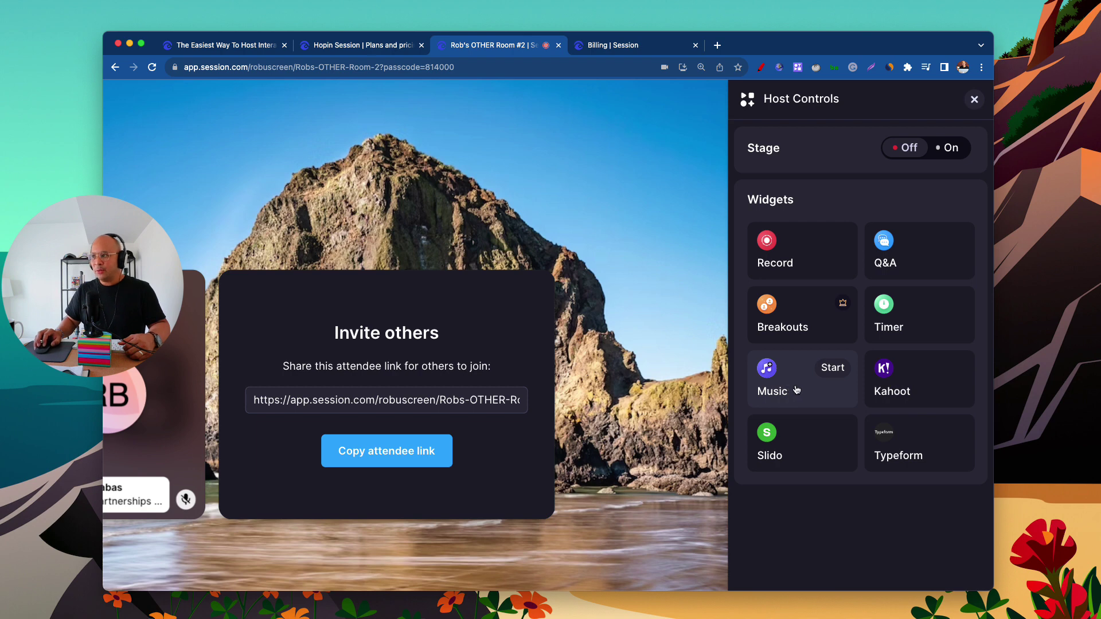
pyautogui.click(837, 374)
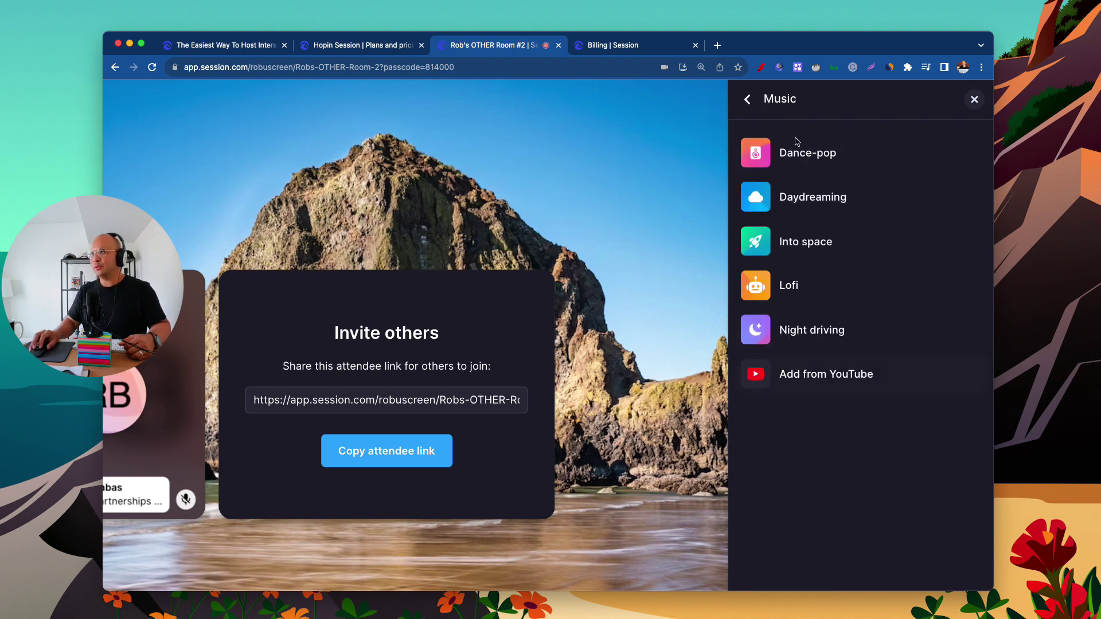
pyautogui.moveTo(949, 155)
pyautogui.click(755, 153)
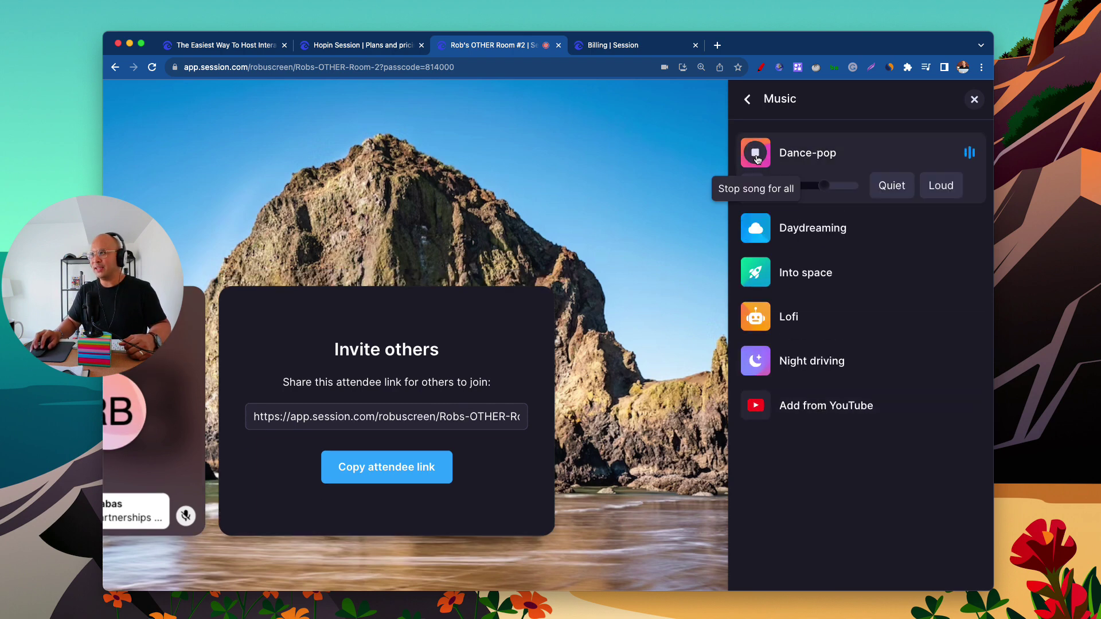
pyautogui.click(755, 153)
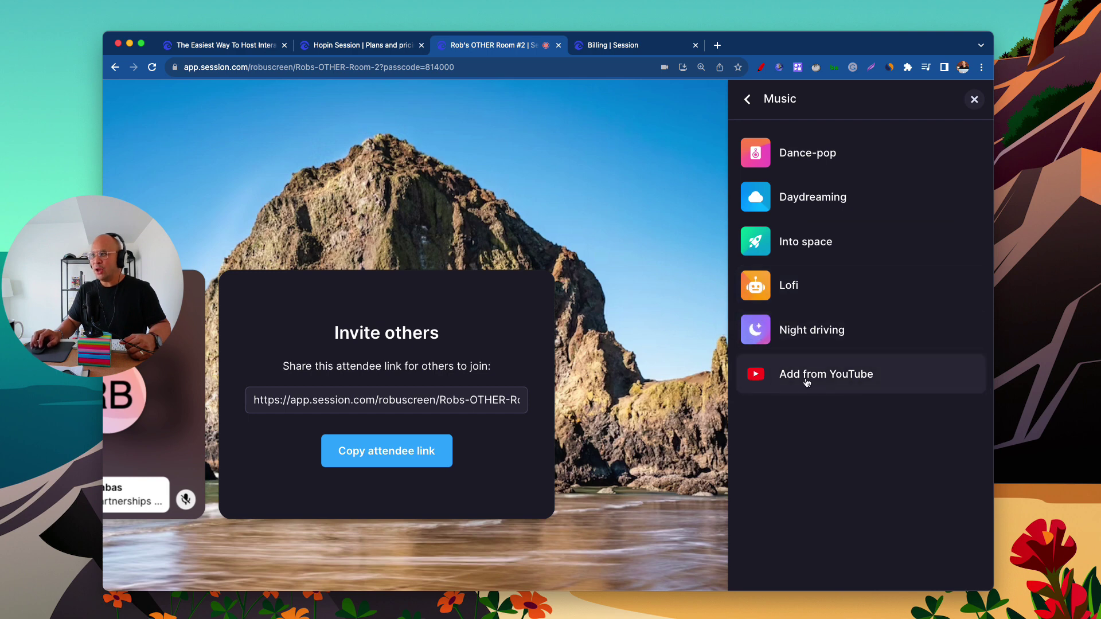
pyautogui.click(747, 99)
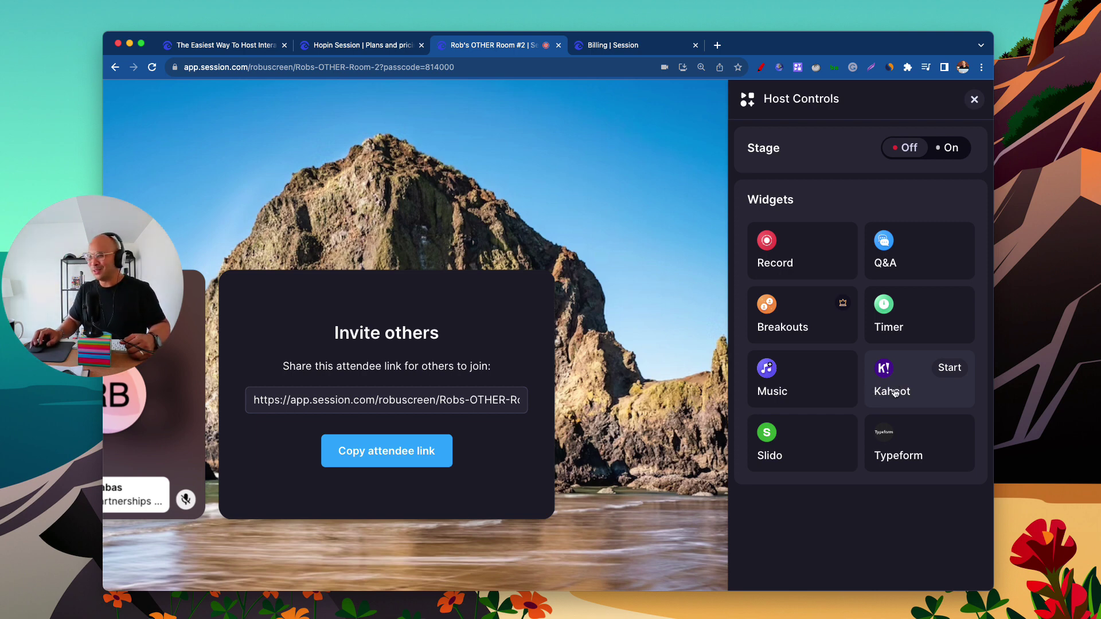
# View the link-sharing dialogs of the Slido and Typeform widgets without sharing anything, and close the Host Controls.
pyautogui.click(783, 452)
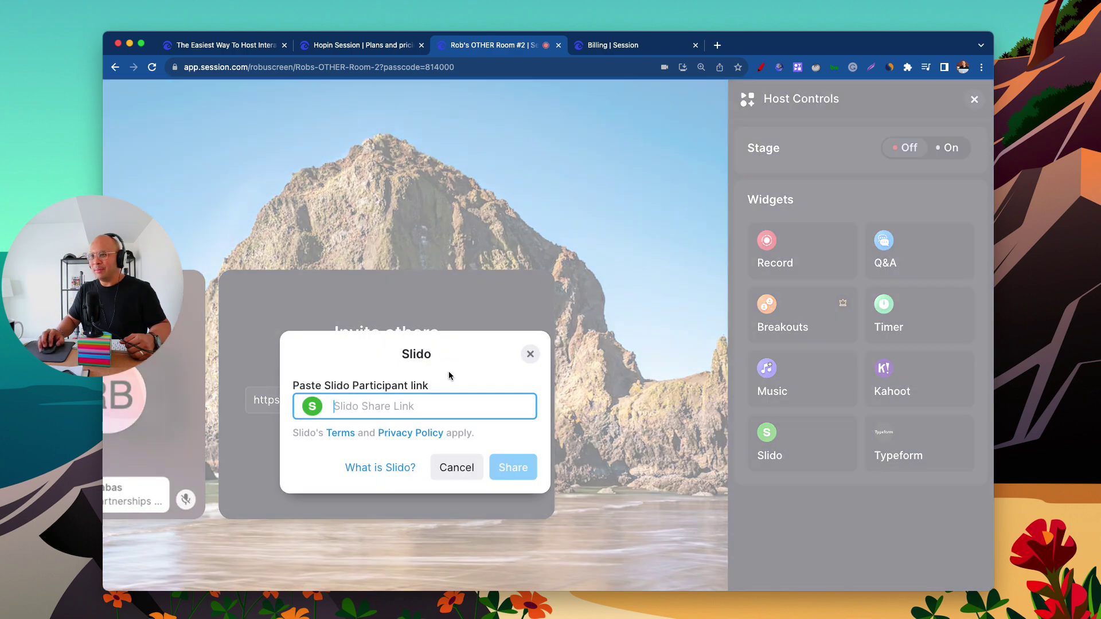
pyautogui.click(530, 357)
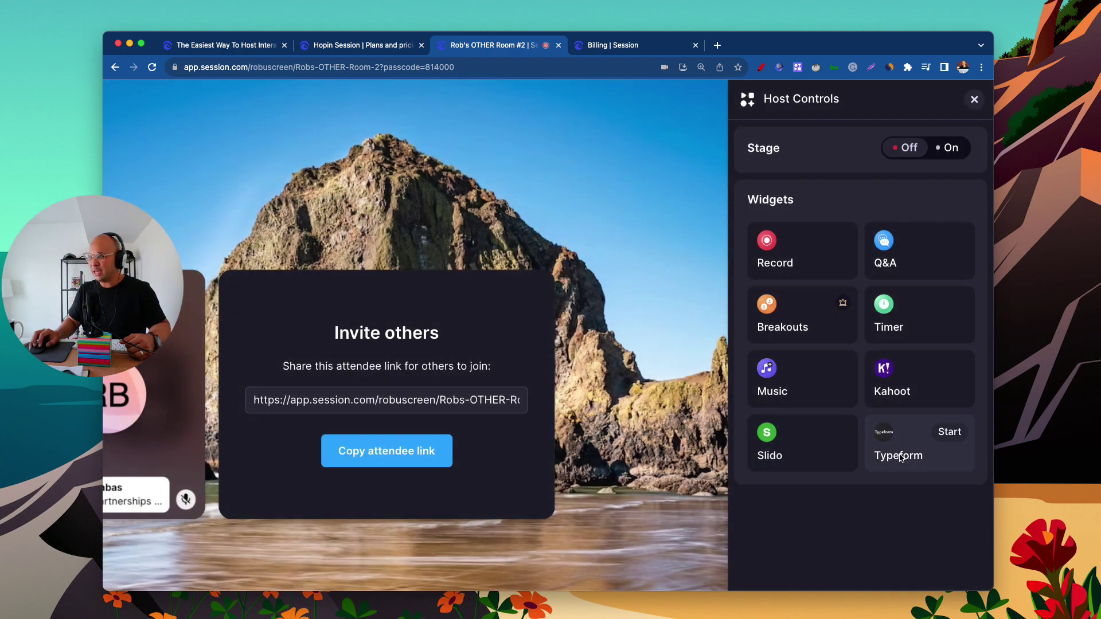
pyautogui.click(905, 454)
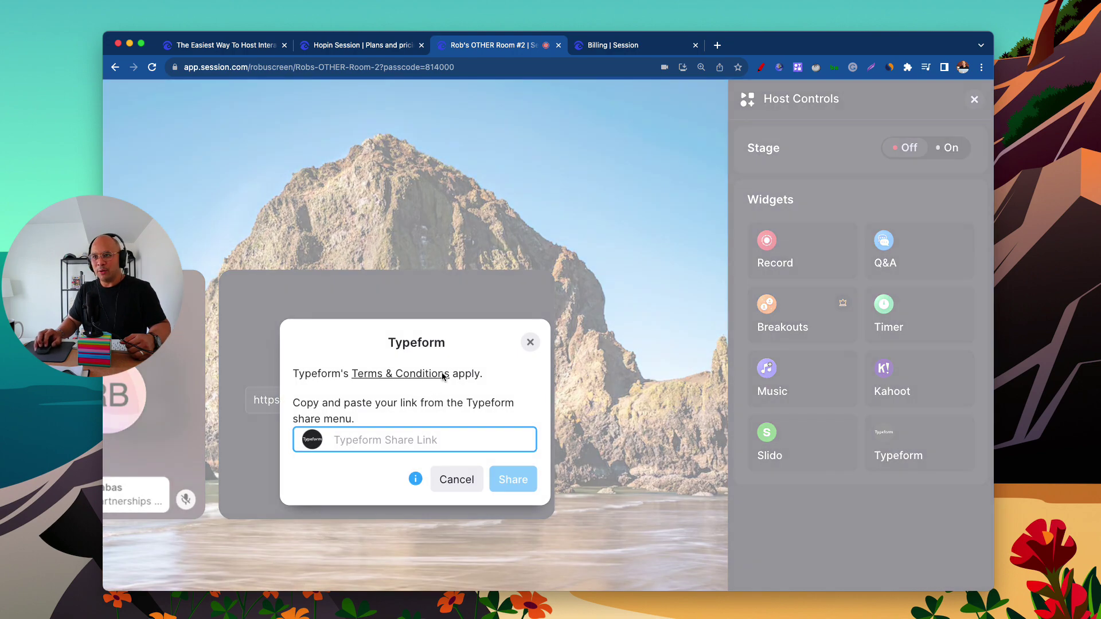
pyautogui.click(531, 343)
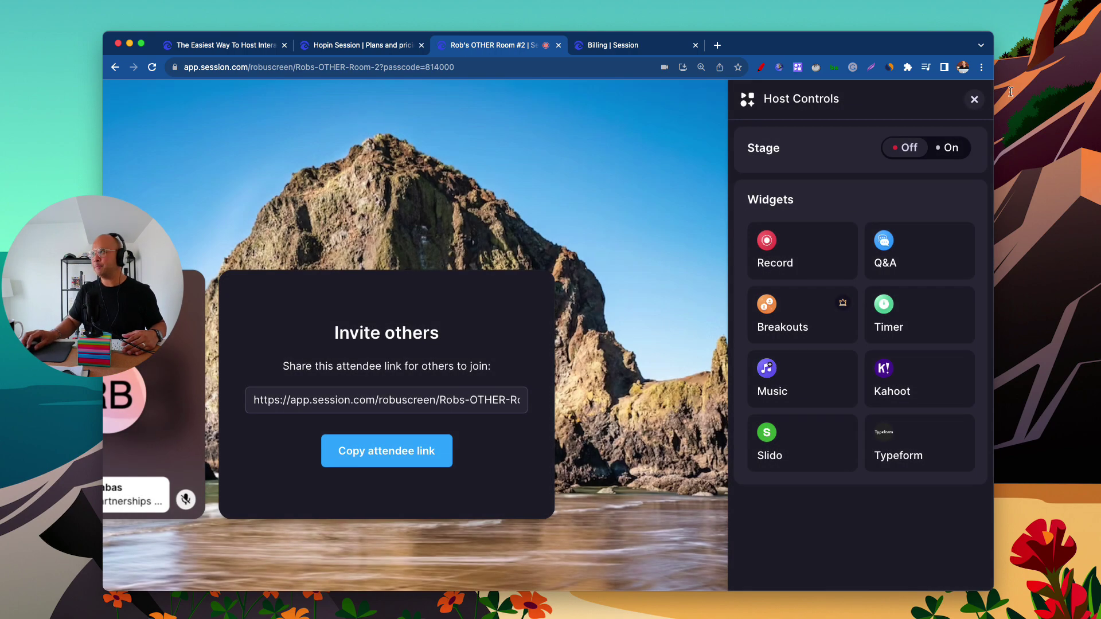
pyautogui.click(974, 99)
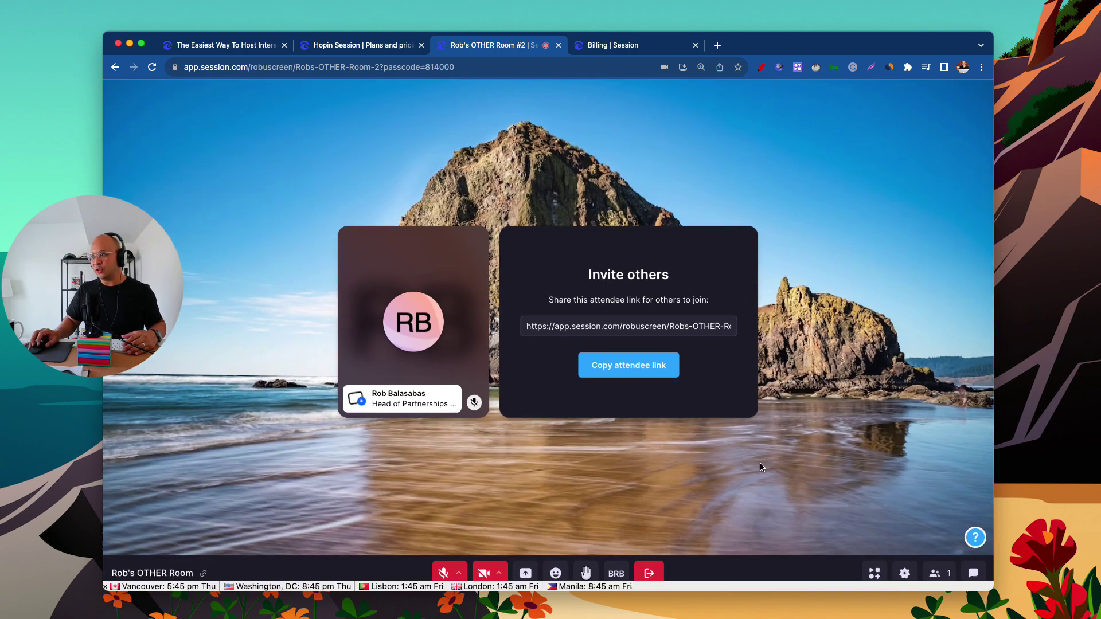
# View the room's Customization settings, Attendees list and Chat, and close the side panel.
pyautogui.click(42, 384)
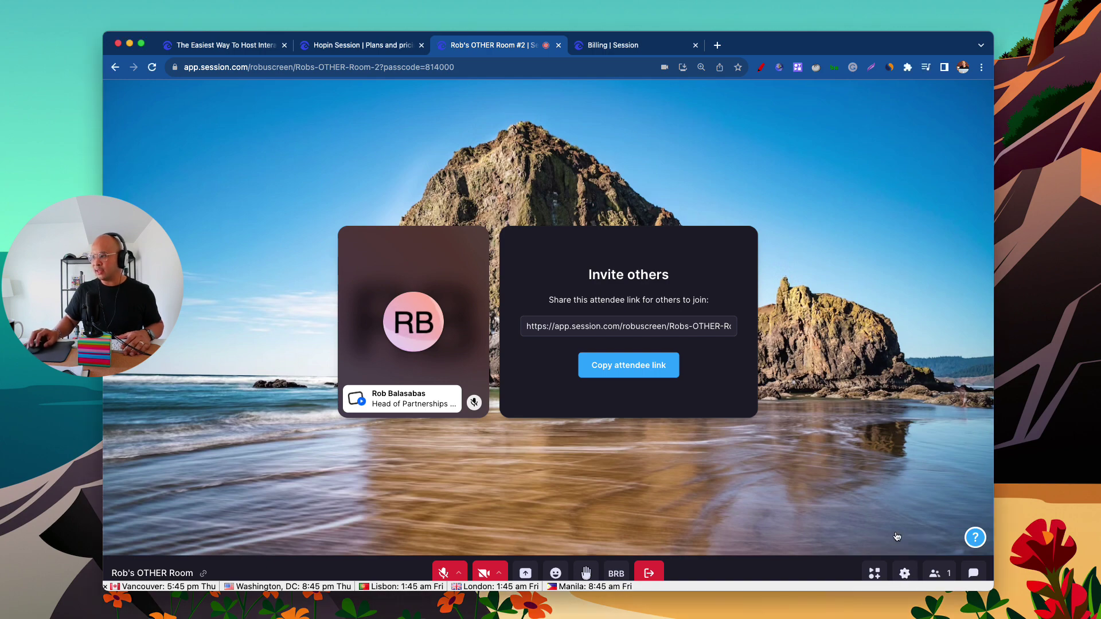
pyautogui.click(904, 574)
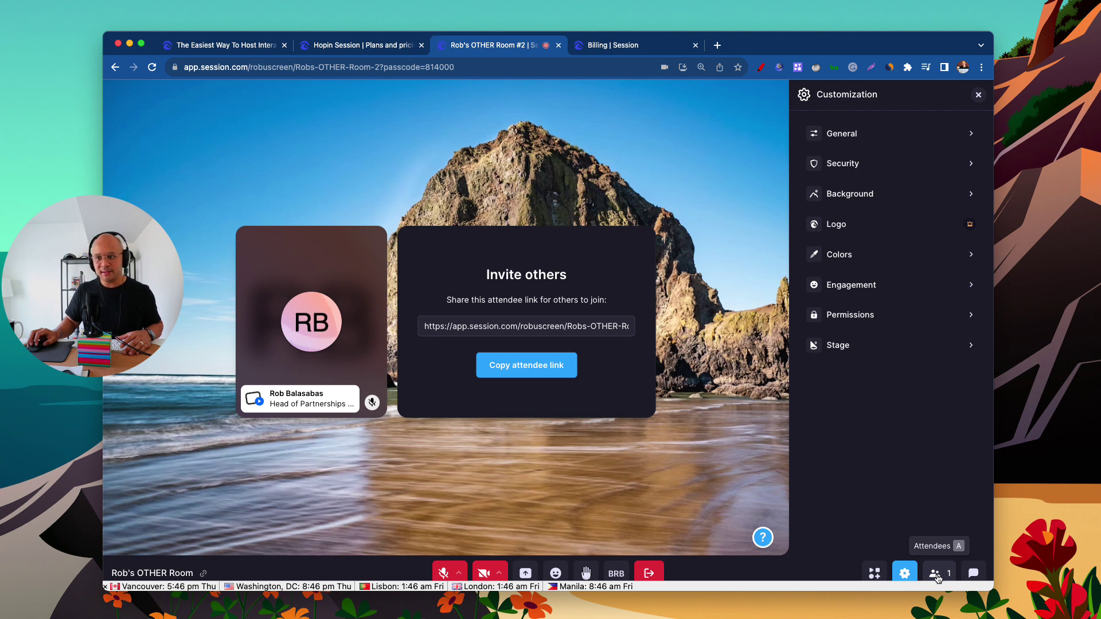
pyautogui.click(937, 574)
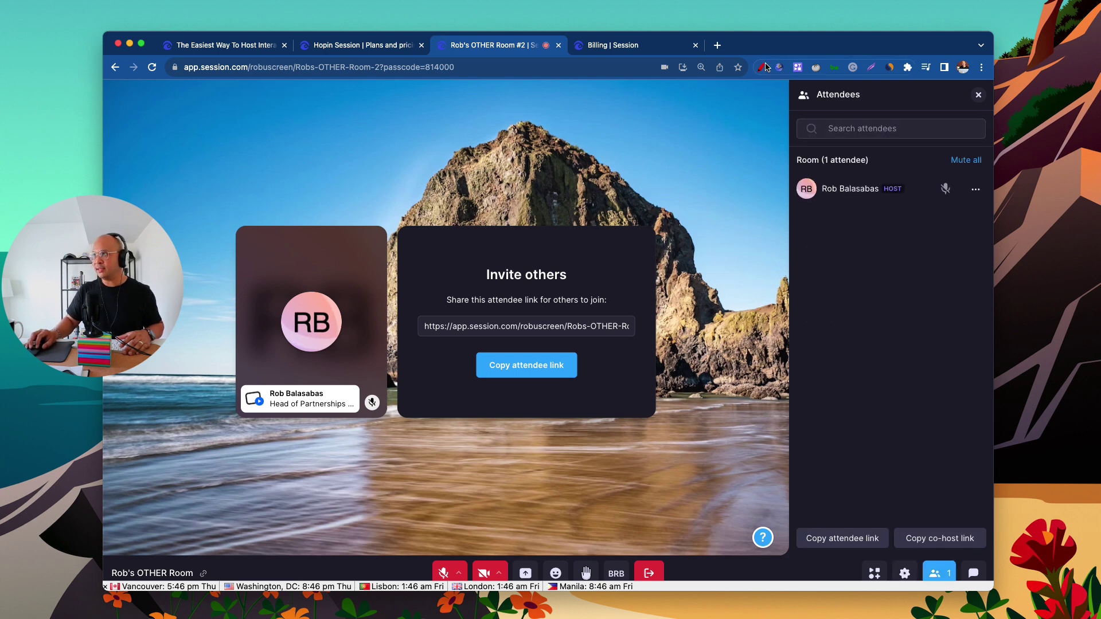
pyautogui.click(973, 574)
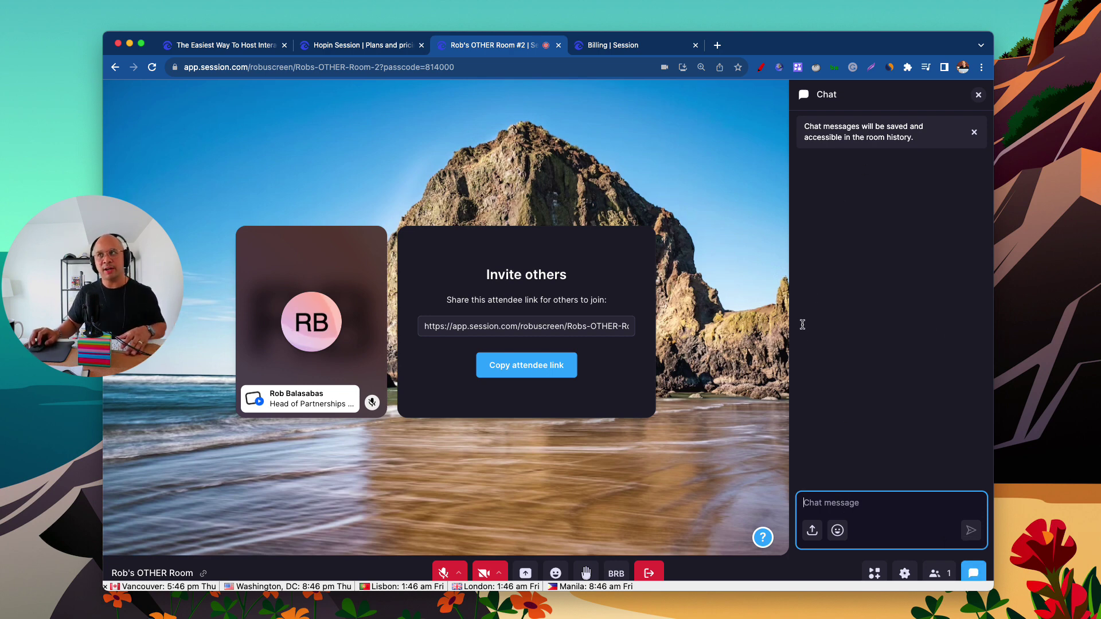
pyautogui.click(978, 94)
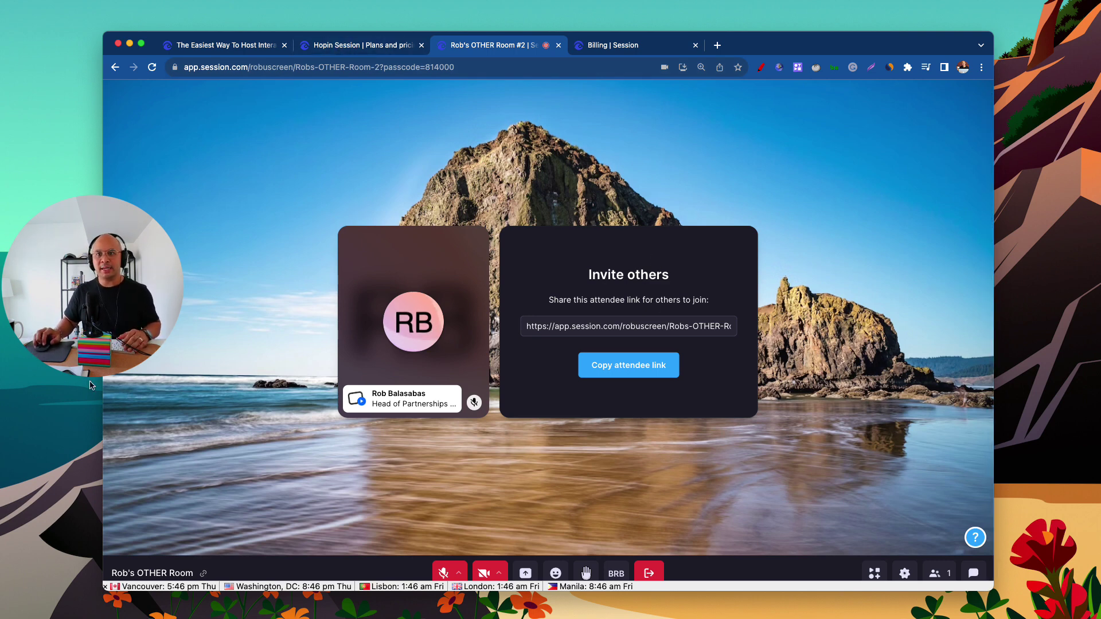
# On the Session pricing page, turn on the annotation pen and underline the Free plan's name and "Free forever" in red.
pyautogui.click(340, 46)
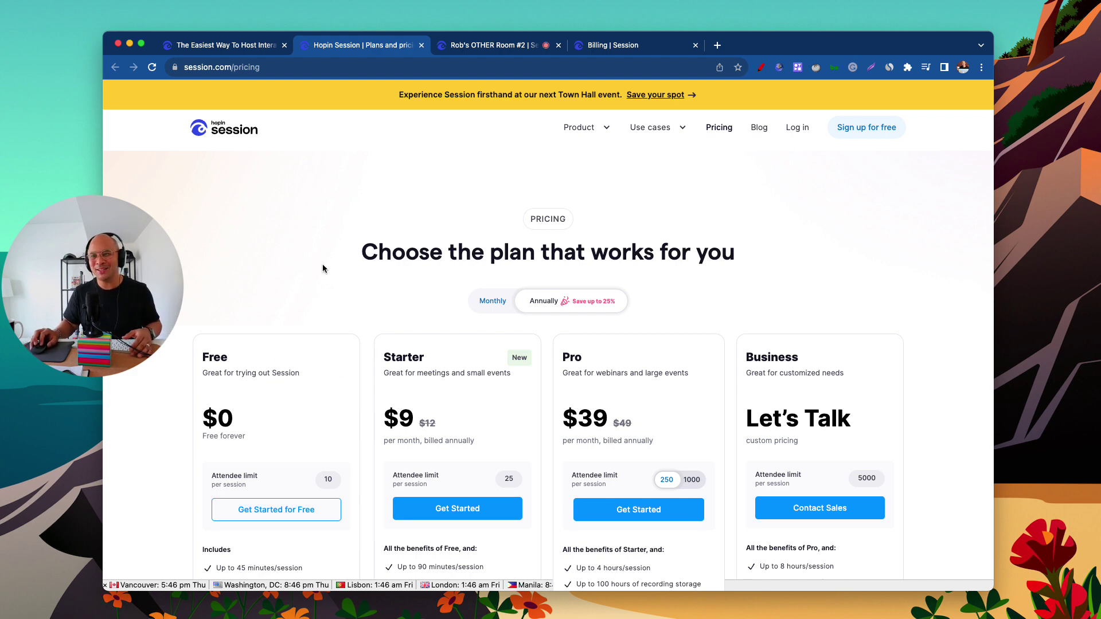
pyautogui.scroll(-1, 321, 252)
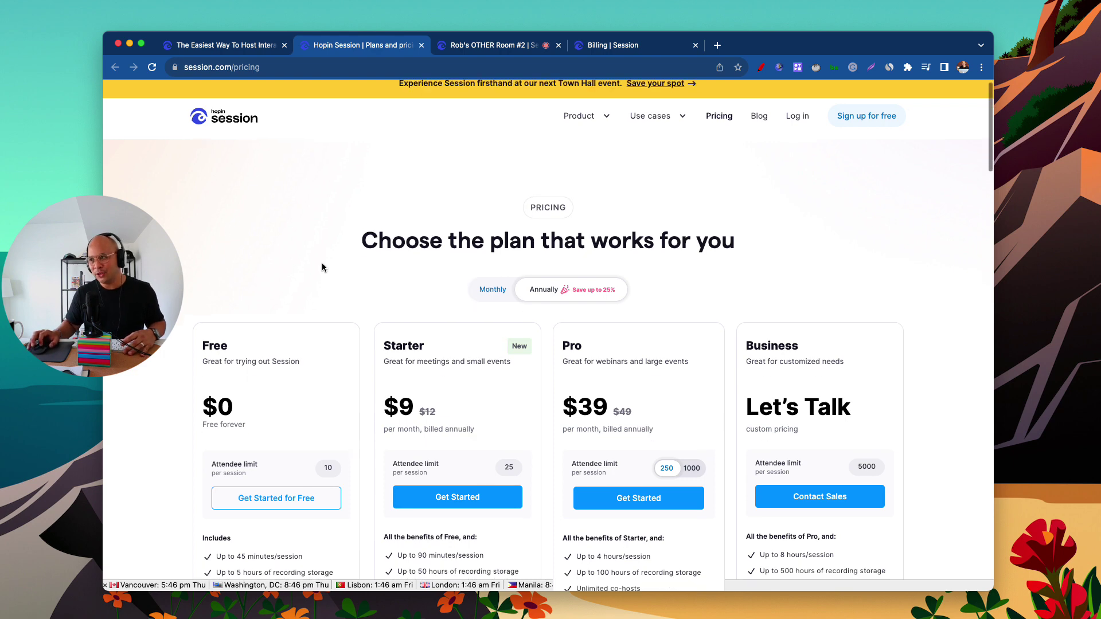
pyautogui.scroll(-4, 313, 234)
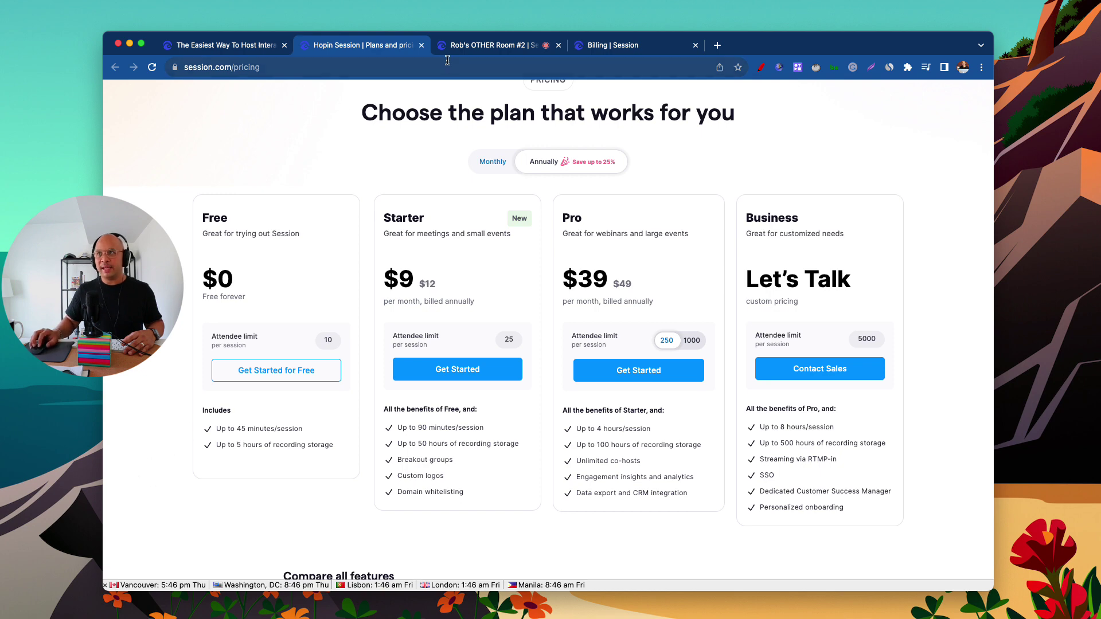
pyautogui.click(760, 67)
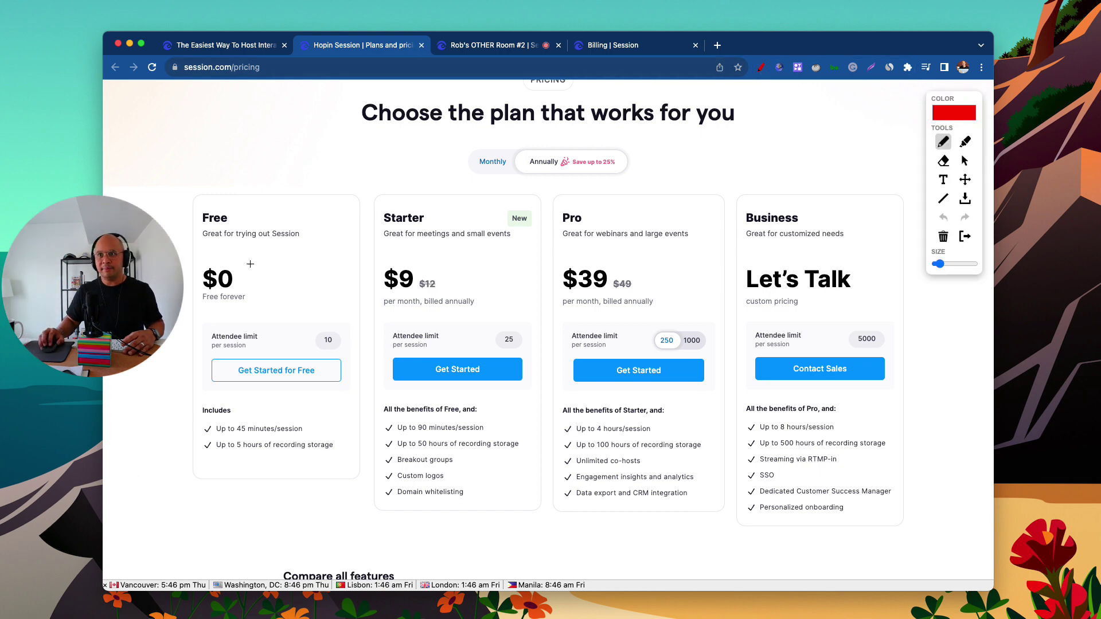
pyautogui.moveTo(201, 228); pyautogui.dragTo(256, 228)
pyautogui.moveTo(196, 307); pyautogui.dragTo(251, 306)
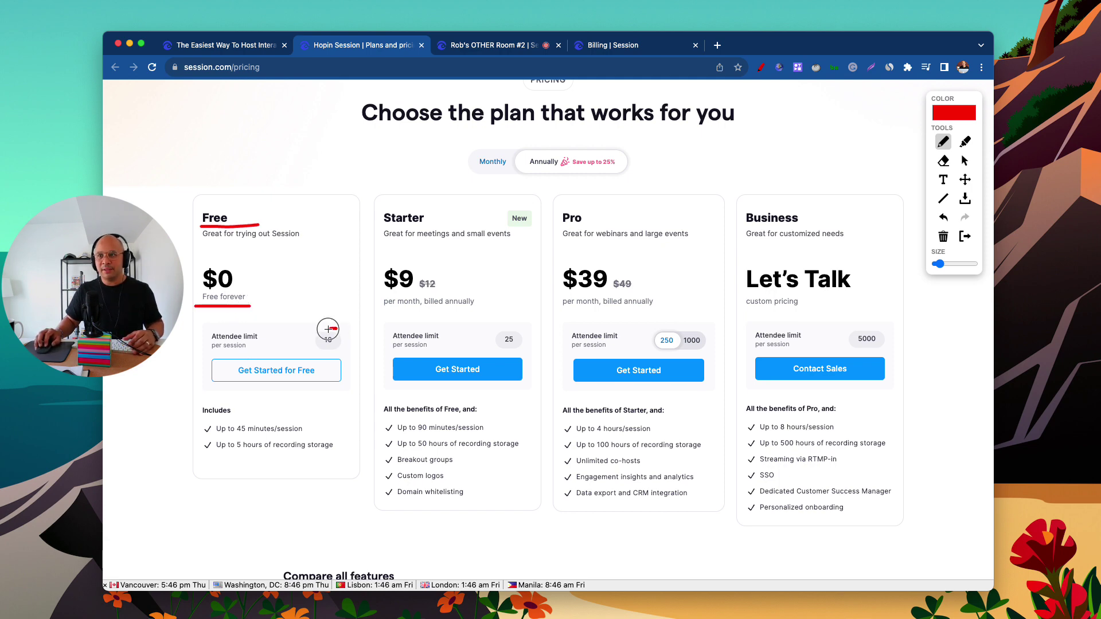
# Circle the Free plan's attendee limit with an arrow to it, and underline its 45-minute session and 5-hour recording storage allowances.
pyautogui.moveTo(328, 329)
pyautogui.mouseDown()
pyautogui.moveTo(313, 349)
pyautogui.moveTo(346, 351)
pyautogui.moveTo(328, 326)
pyautogui.mouseUp()
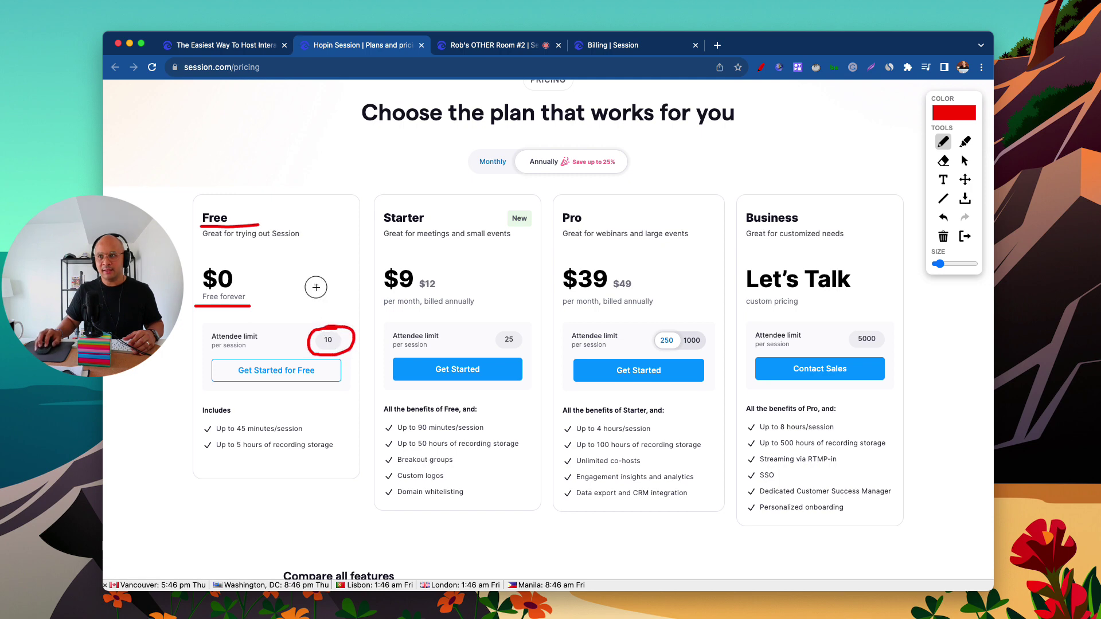
pyautogui.moveTo(315, 287)
pyautogui.mouseDown()
pyautogui.moveTo(327, 324)
pyautogui.moveTo(338, 310)
pyautogui.mouseUp()
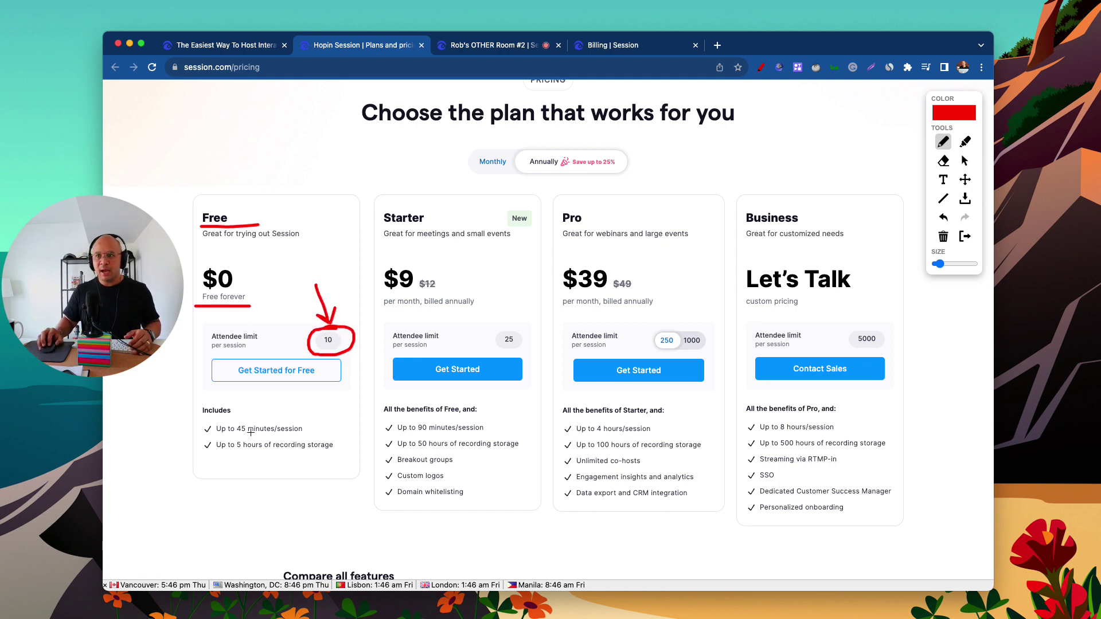
pyautogui.moveTo(229, 436); pyautogui.dragTo(276, 440)
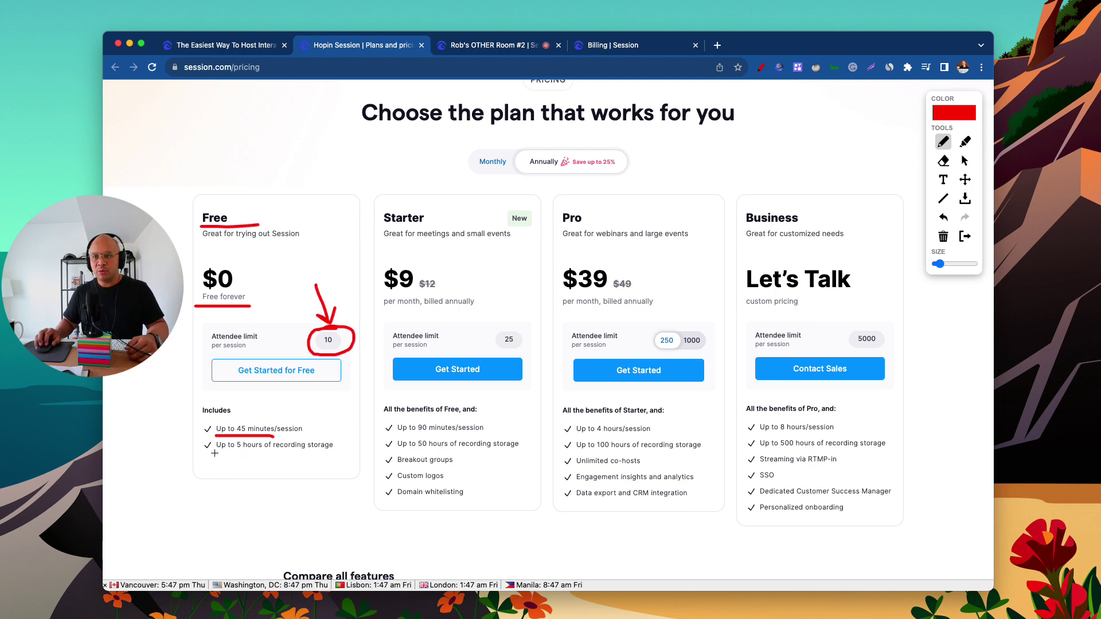
pyautogui.moveTo(217, 453); pyautogui.dragTo(339, 452)
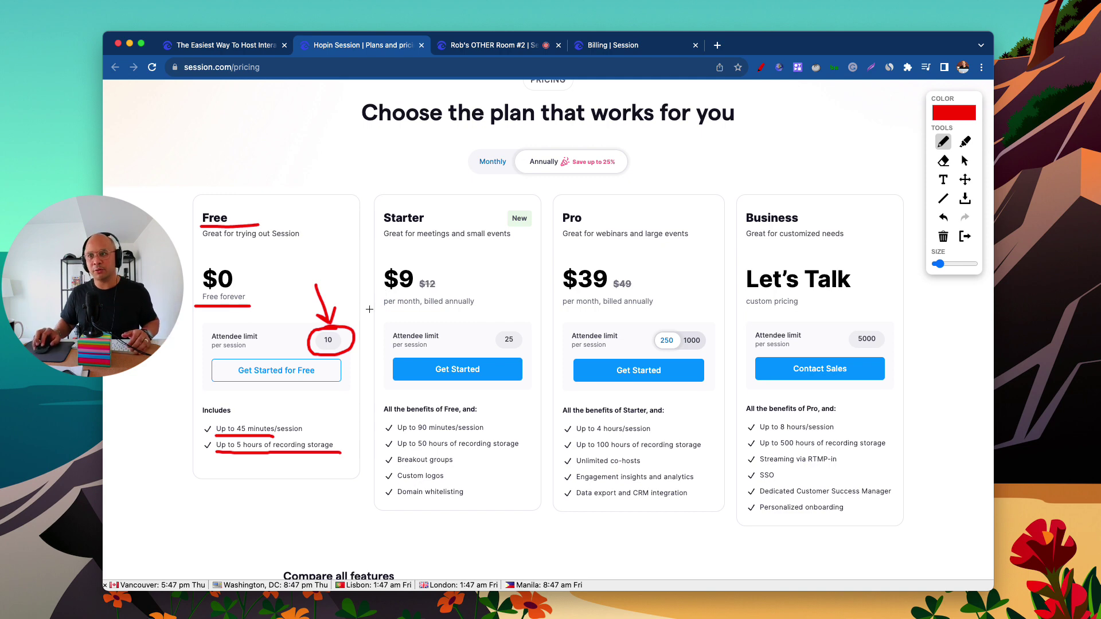
# Mark the Starter plan's name and its $9 and $12 prices, circle its attendee limit, and underline each of its five listed benefits.
pyautogui.scroll(1, 367, 321)
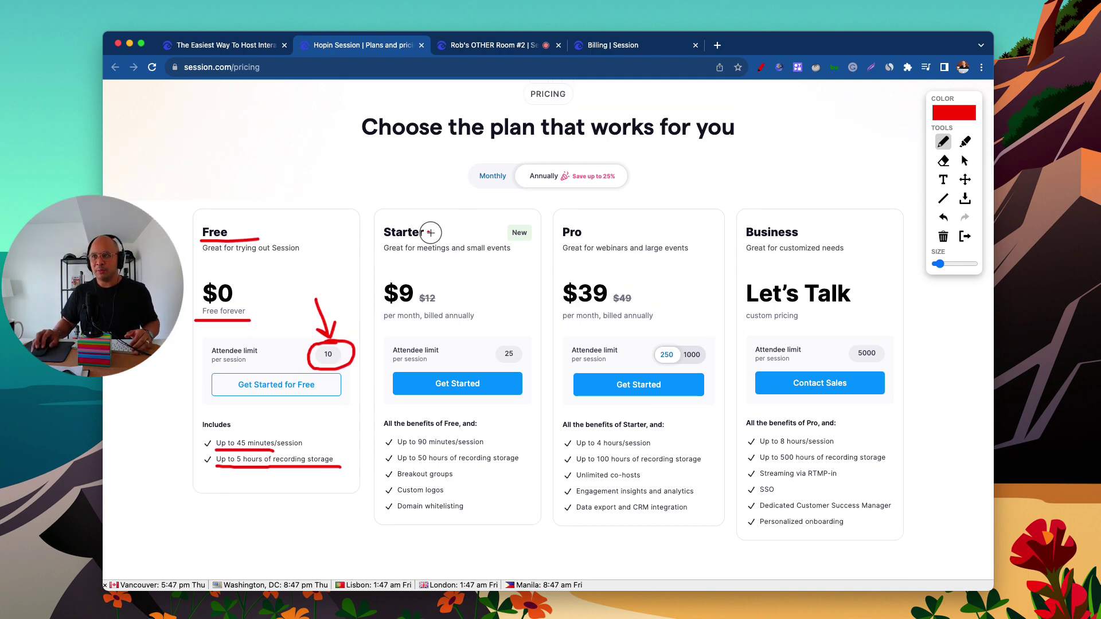
pyautogui.moveTo(429, 233); pyautogui.dragTo(447, 218)
pyautogui.moveTo(415, 282); pyautogui.dragTo(427, 273)
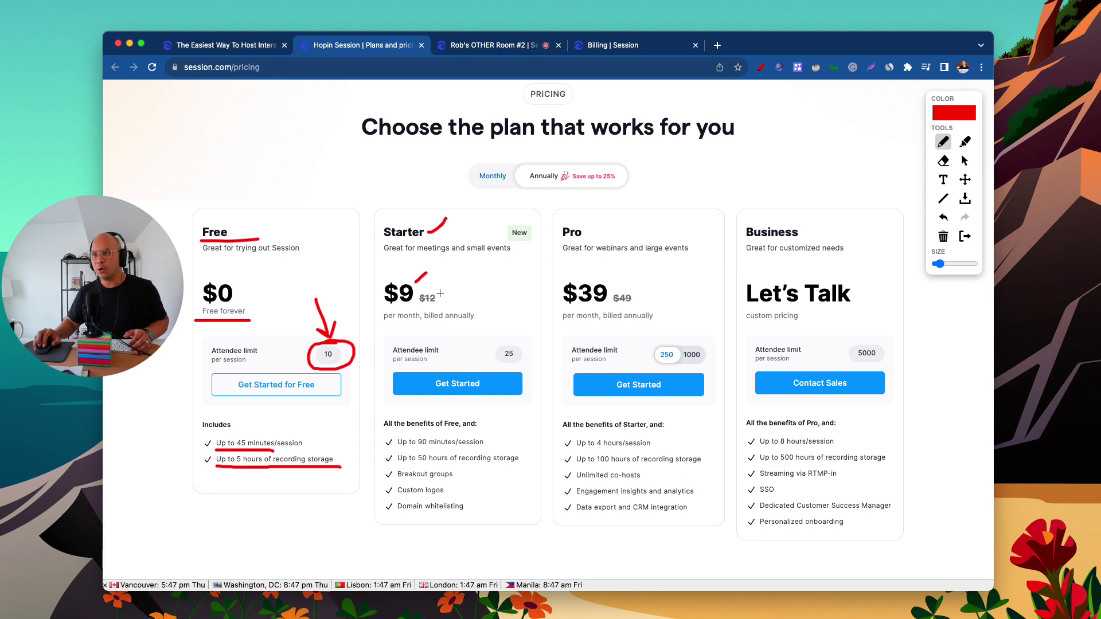
pyautogui.moveTo(438, 292); pyautogui.dragTo(447, 285)
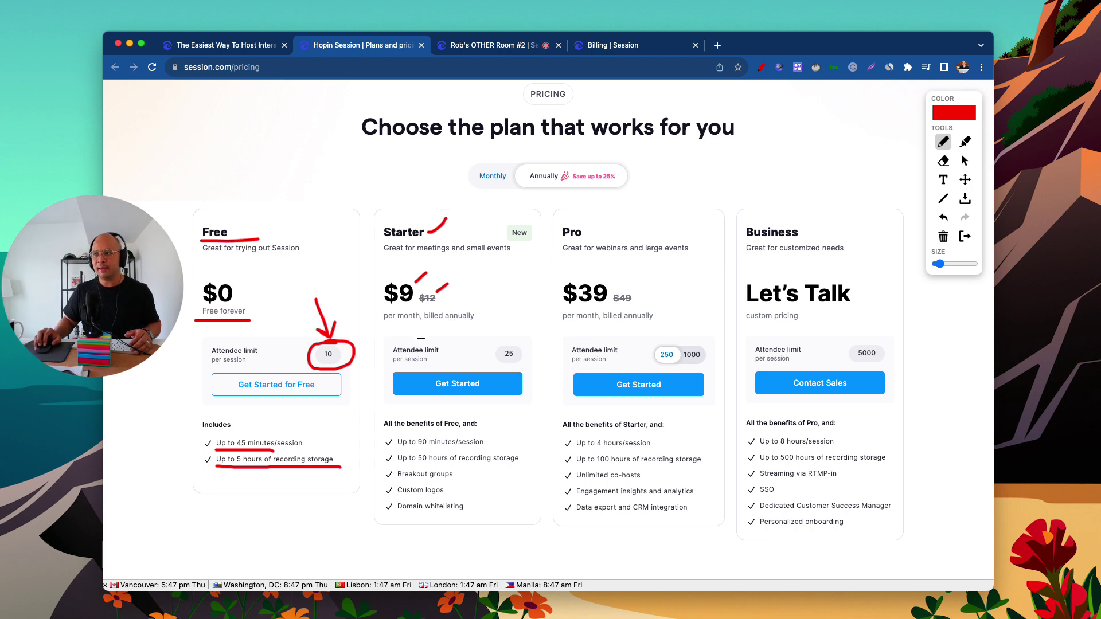
pyautogui.moveTo(515, 342)
pyautogui.mouseDown()
pyautogui.moveTo(492, 366)
pyautogui.moveTo(526, 344)
pyautogui.moveTo(500, 350)
pyautogui.mouseUp()
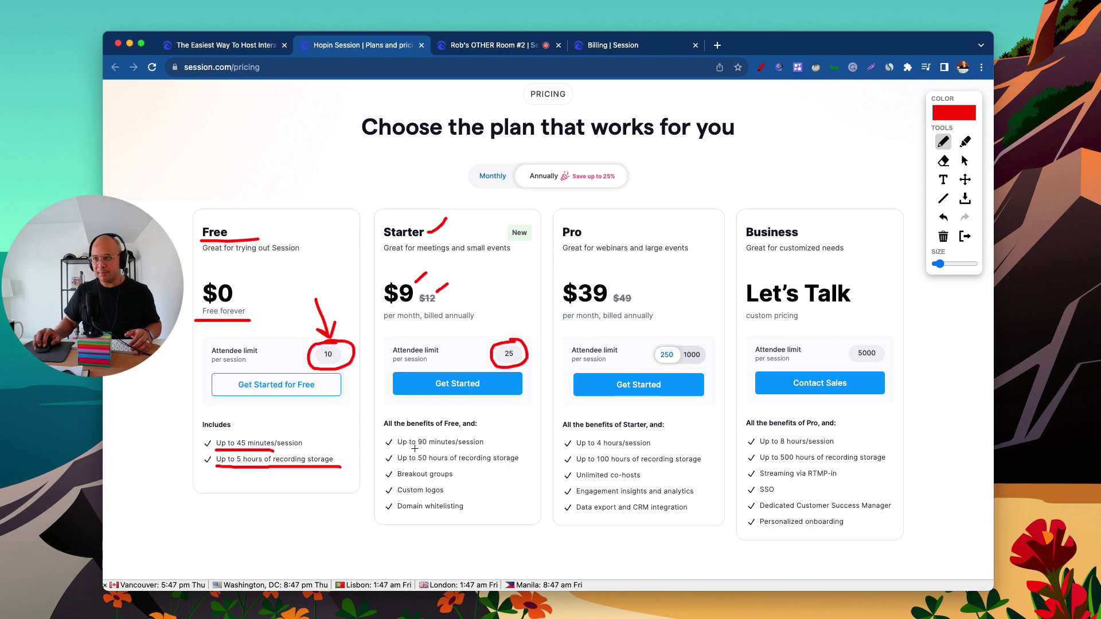
pyautogui.moveTo(414, 447)
pyautogui.mouseDown()
pyautogui.moveTo(431, 444)
pyautogui.moveTo(441, 466)
pyautogui.moveTo(429, 483)
pyautogui.moveTo(434, 516)
pyautogui.mouseUp()
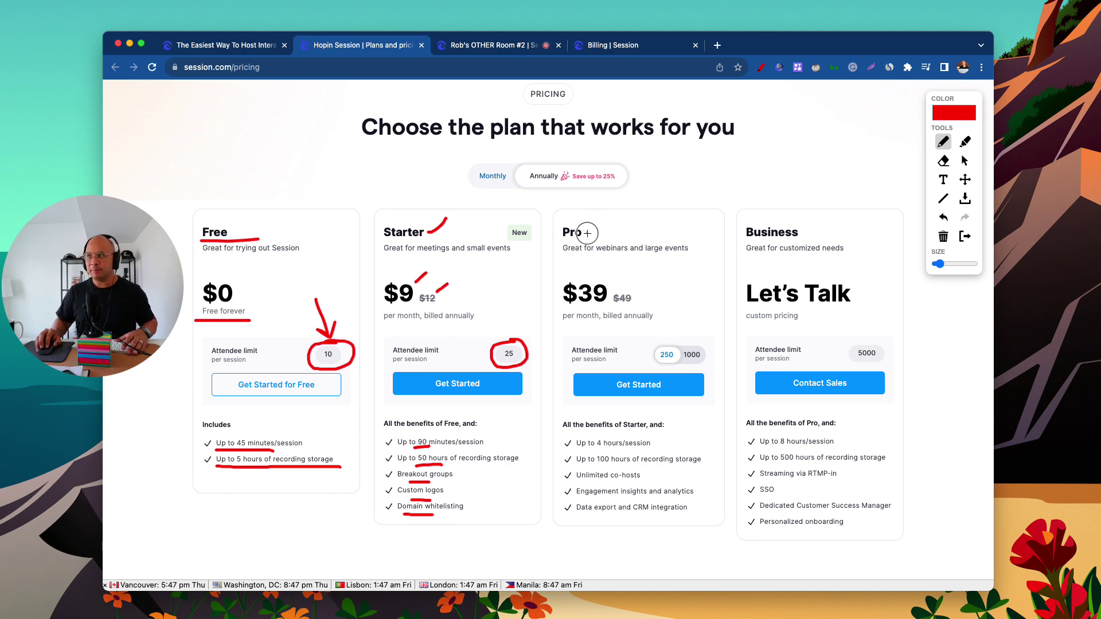
# Mark the Pro plan's name, underline its description, and underline "meetings" and "events" in the Starter plan's description.
pyautogui.moveTo(587, 233); pyautogui.dragTo(596, 225)
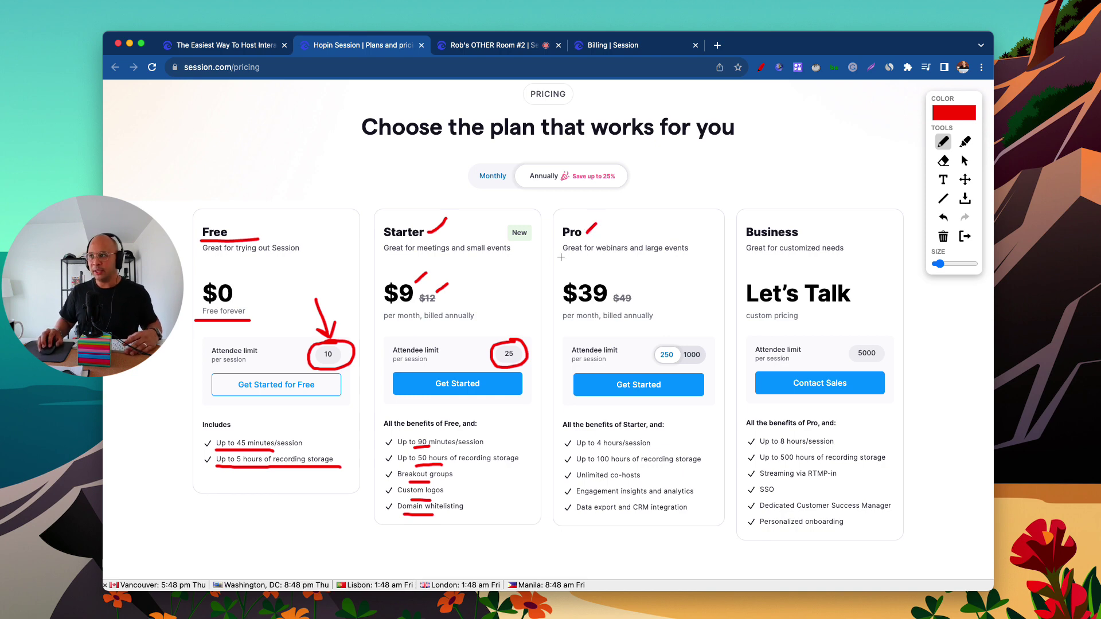
pyautogui.moveTo(561, 257); pyautogui.dragTo(697, 256)
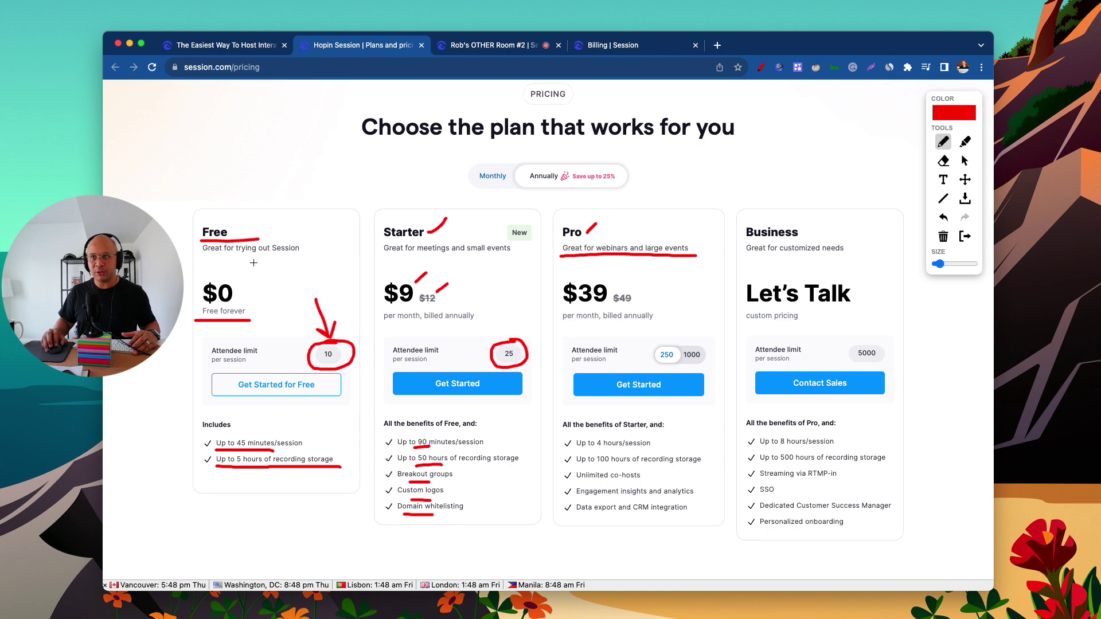
pyautogui.moveTo(417, 256); pyautogui.dragTo(509, 255)
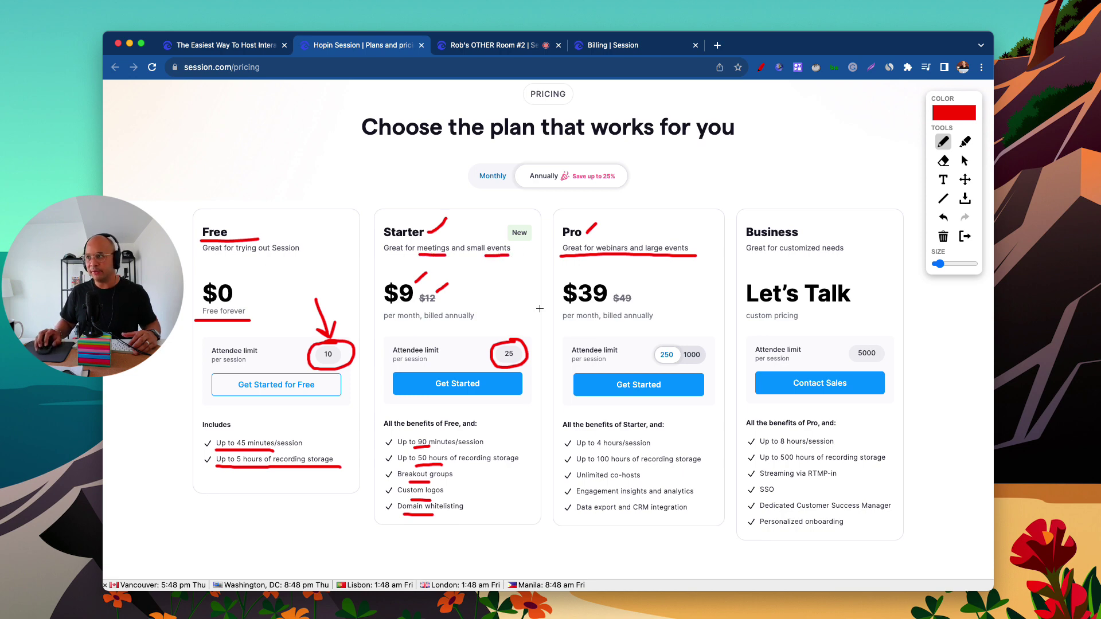
# Mark the Pro plan's $39 and $49 prices and draw a small arrow to its 250-attendee limit.
pyautogui.moveTo(600, 279); pyautogui.dragTo(610, 273)
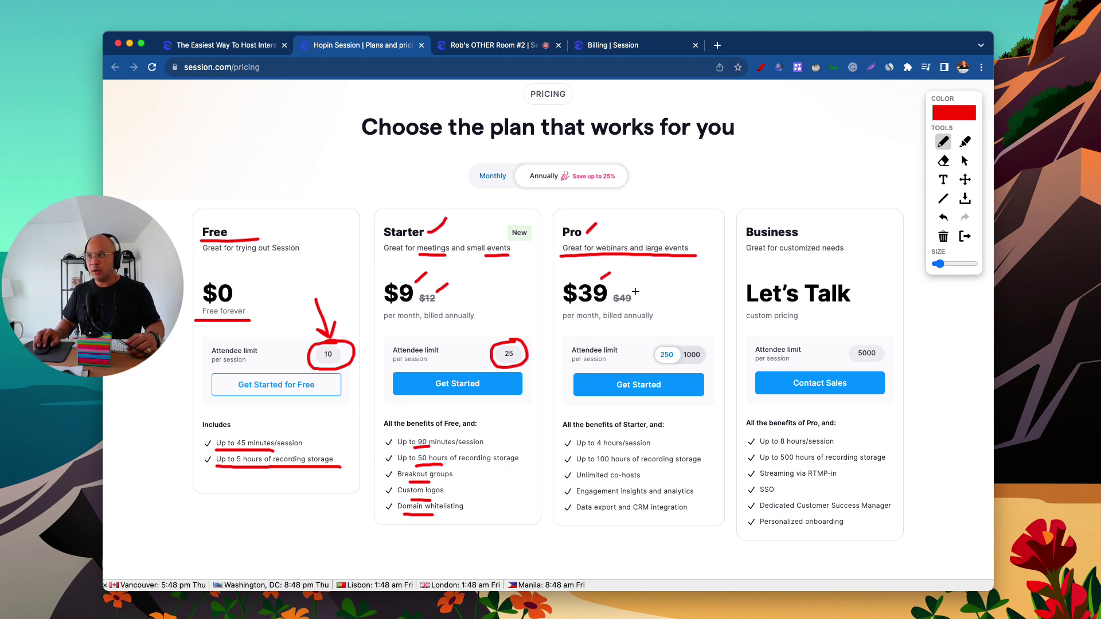
pyautogui.moveTo(635, 293); pyautogui.dragTo(641, 288)
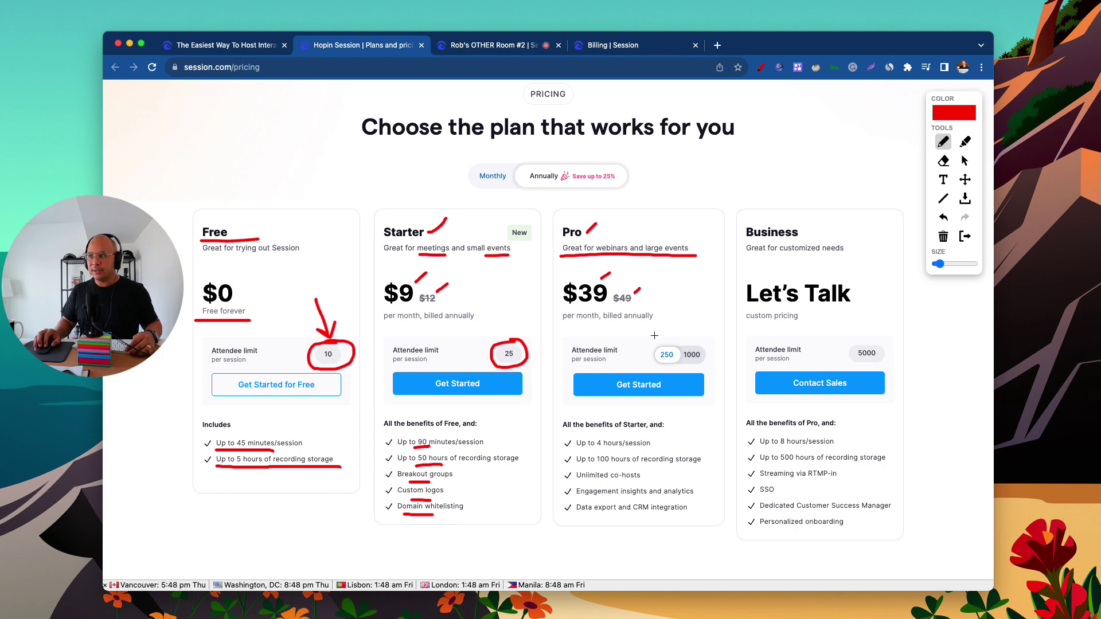
pyautogui.moveTo(665, 333)
pyautogui.mouseDown()
pyautogui.moveTo(666, 347)
pyautogui.moveTo(670, 338)
pyautogui.mouseUp()
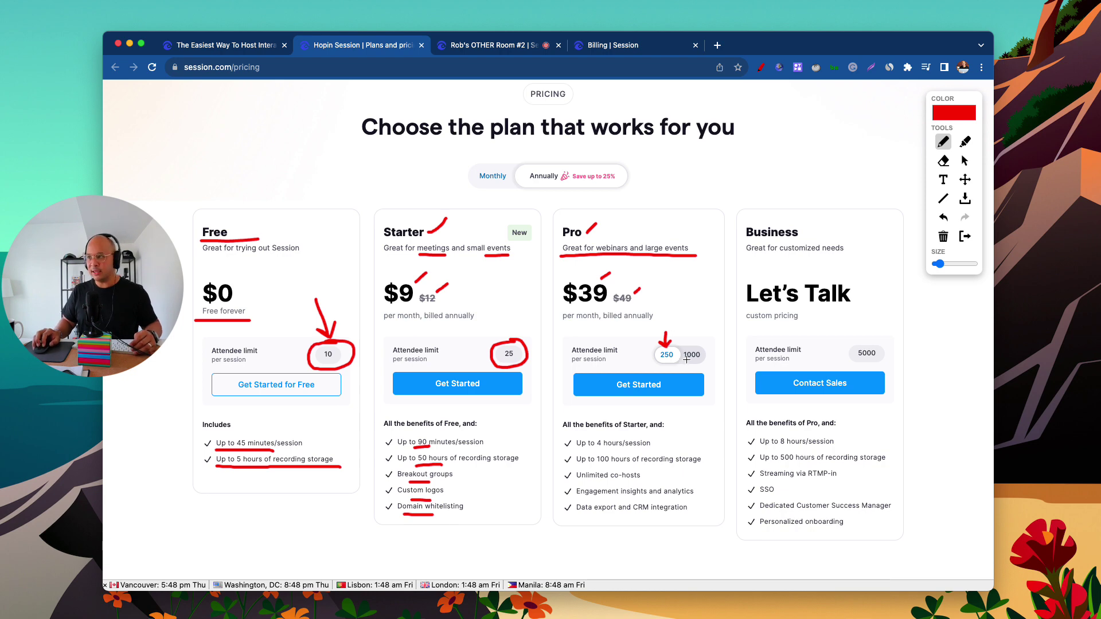
# Clear the annotations, switch the Pro plan to its 1000-attendee option, and draw arrows to the $159 and $199 prices.
pyautogui.press('Escape')
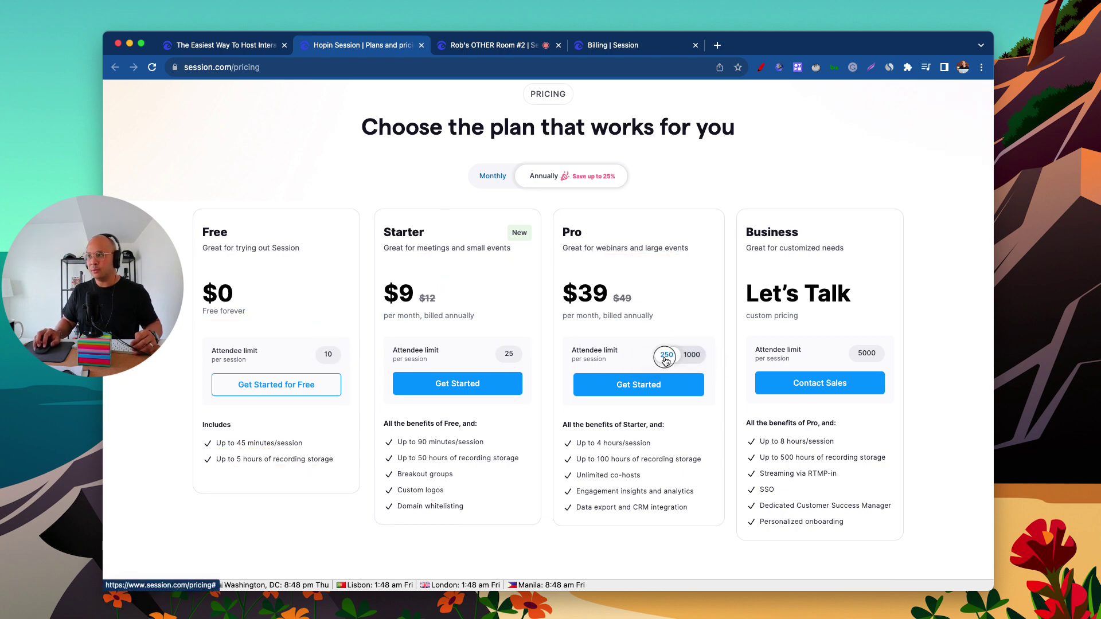
pyautogui.click(665, 356)
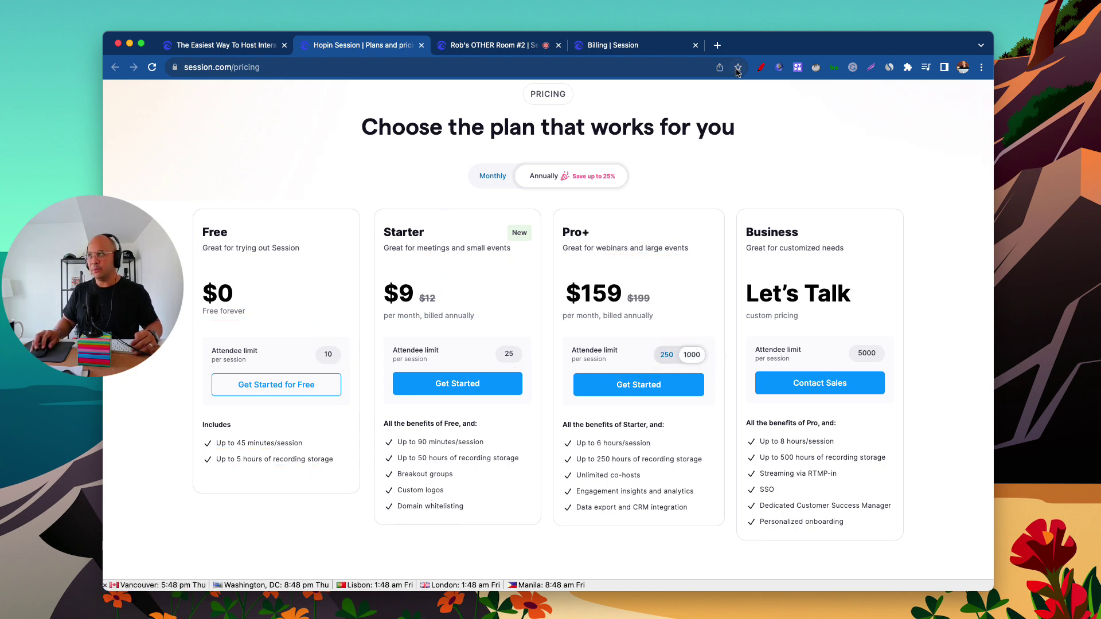
pyautogui.click(760, 67)
pyautogui.moveTo(604, 266)
pyautogui.mouseDown()
pyautogui.moveTo(603, 279)
pyautogui.moveTo(643, 292)
pyautogui.moveTo(652, 279)
pyautogui.mouseUp()
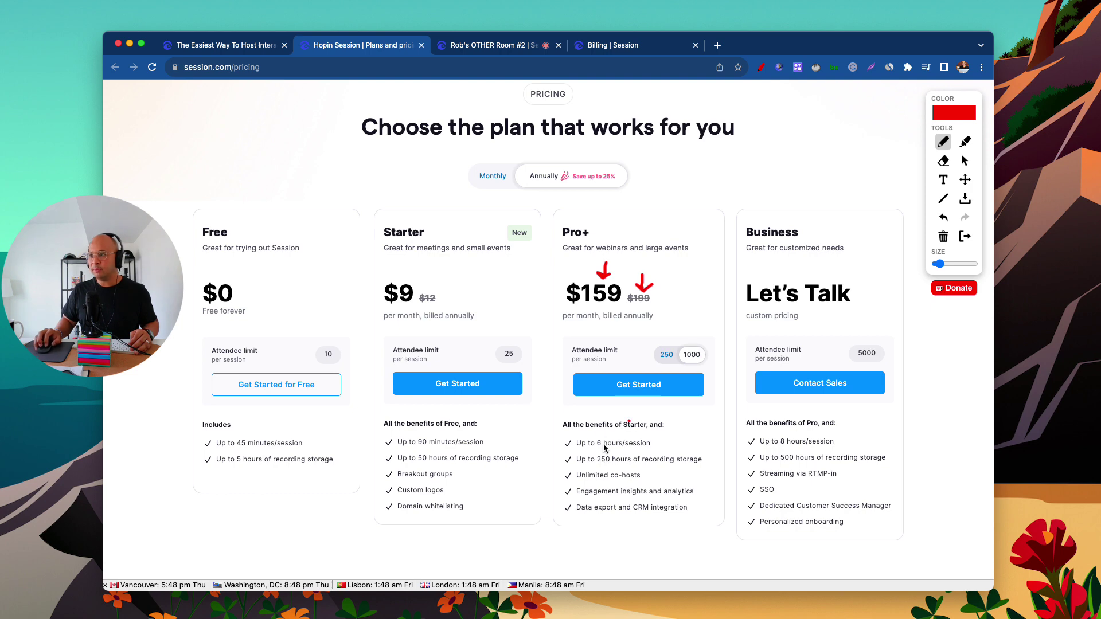
# Underline key words in each of the Pro+ plan's five listed benefits, from 6 hours per session to CRM integration.
pyautogui.moveTo(592, 447); pyautogui.dragTo(613, 445)
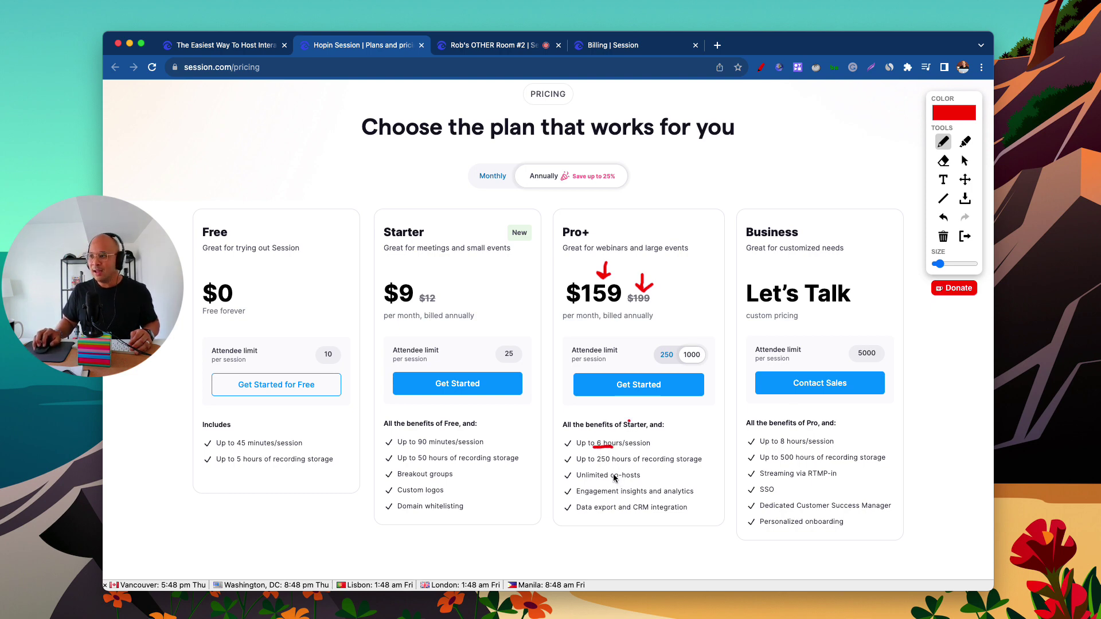
pyautogui.moveTo(596, 466)
pyautogui.mouseDown()
pyautogui.moveTo(627, 465)
pyautogui.moveTo(640, 480)
pyautogui.mouseUp()
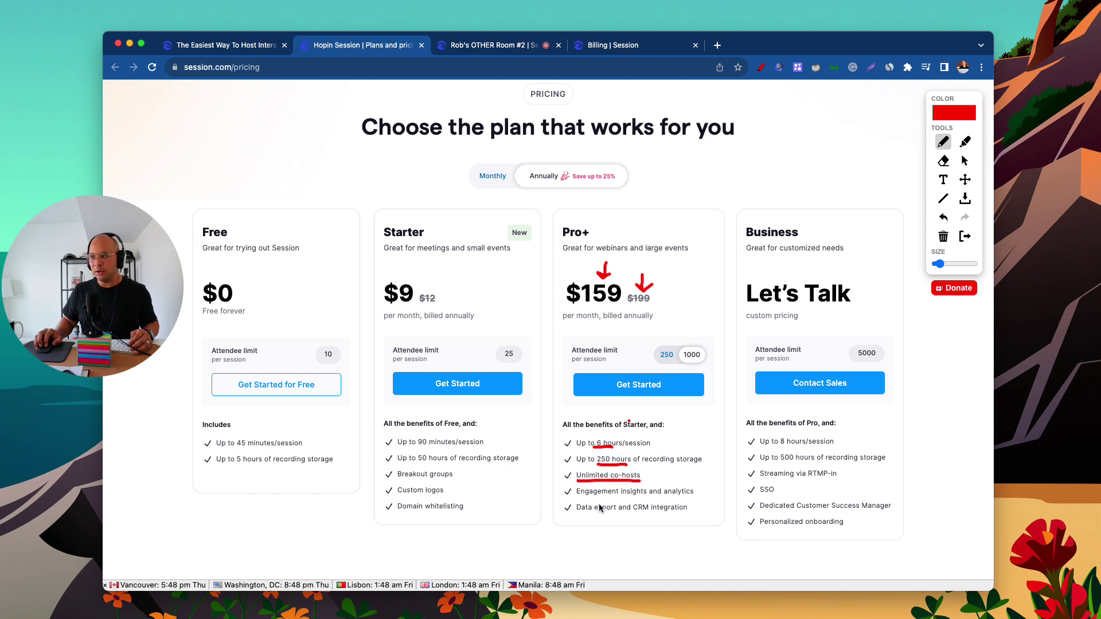
pyautogui.moveTo(574, 499); pyautogui.dragTo(680, 498)
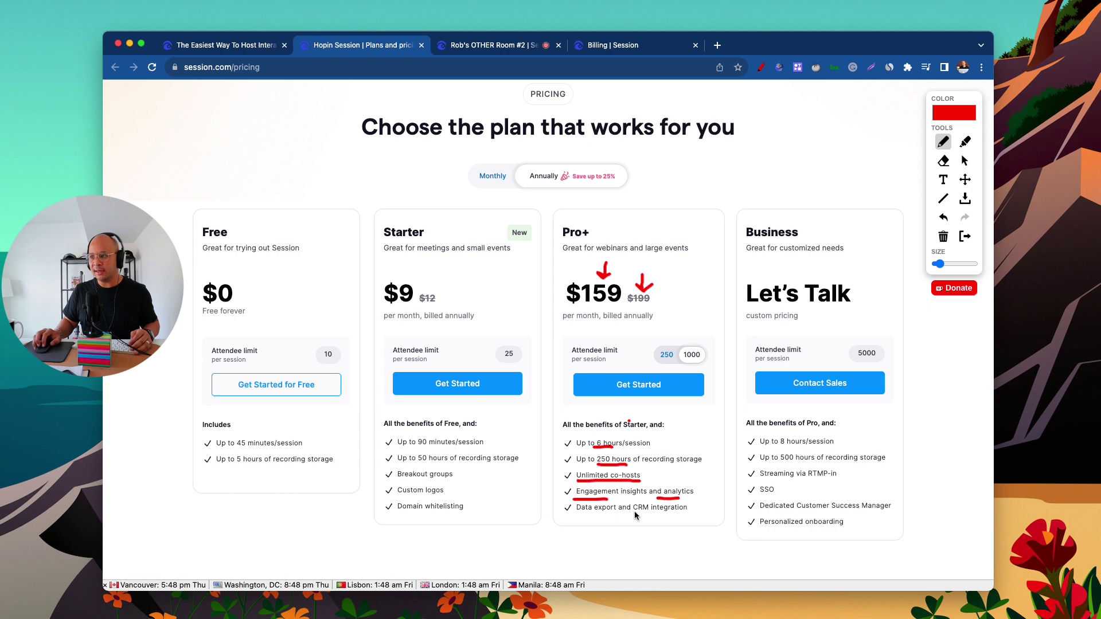
pyautogui.moveTo(577, 514); pyautogui.dragTo(674, 514)
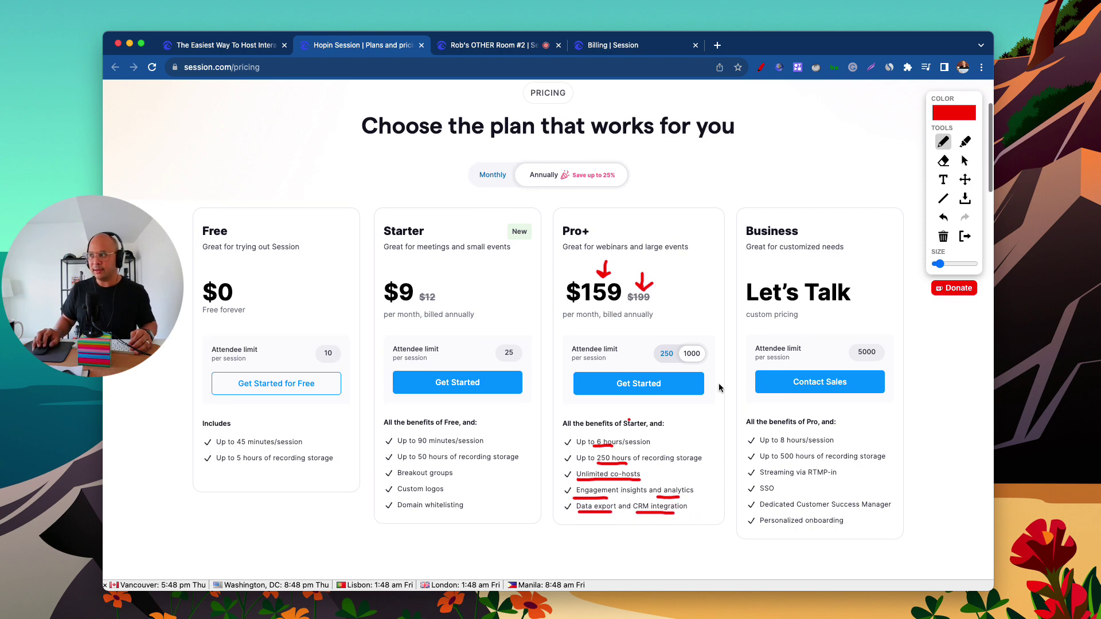
# Clear the annotations, then underline the Business plan's name and description and draw a checkmark beside the Pro+ plan's name.
pyautogui.scroll(-1, 654, 417)
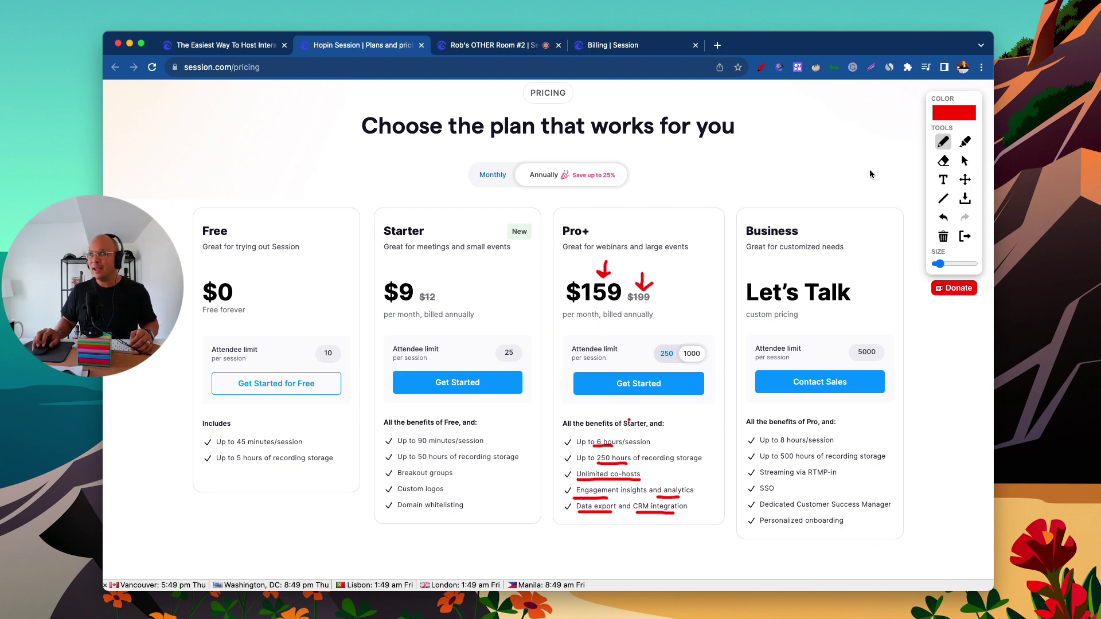
pyautogui.press('Escape')
pyautogui.click(761, 69)
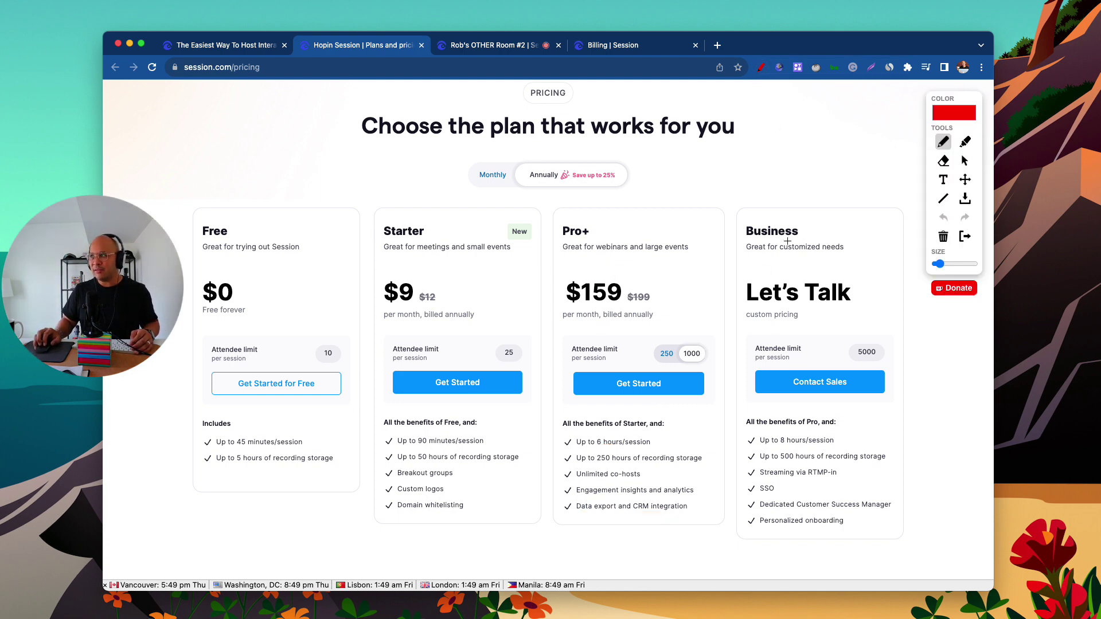
pyautogui.moveTo(738, 243)
pyautogui.mouseDown()
pyautogui.moveTo(813, 241)
pyautogui.moveTo(794, 258)
pyautogui.moveTo(843, 257)
pyautogui.mouseUp()
pyautogui.scroll(-2, 587, 161)
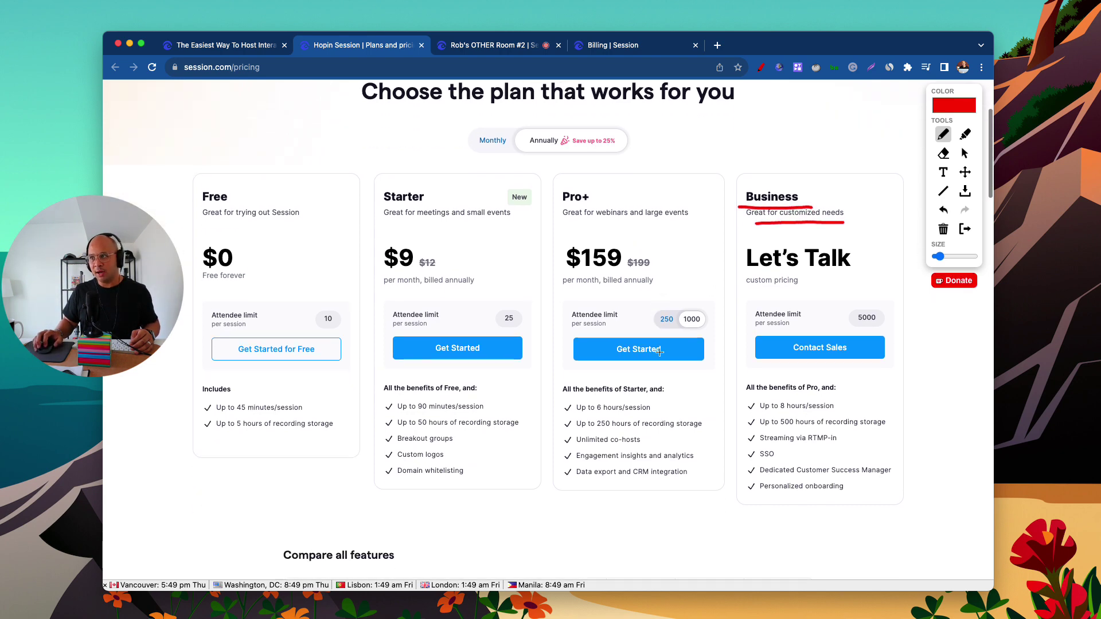
pyautogui.moveTo(599, 171)
pyautogui.mouseDown()
pyautogui.moveTo(612, 179)
pyautogui.moveTo(628, 160)
pyautogui.mouseUp()
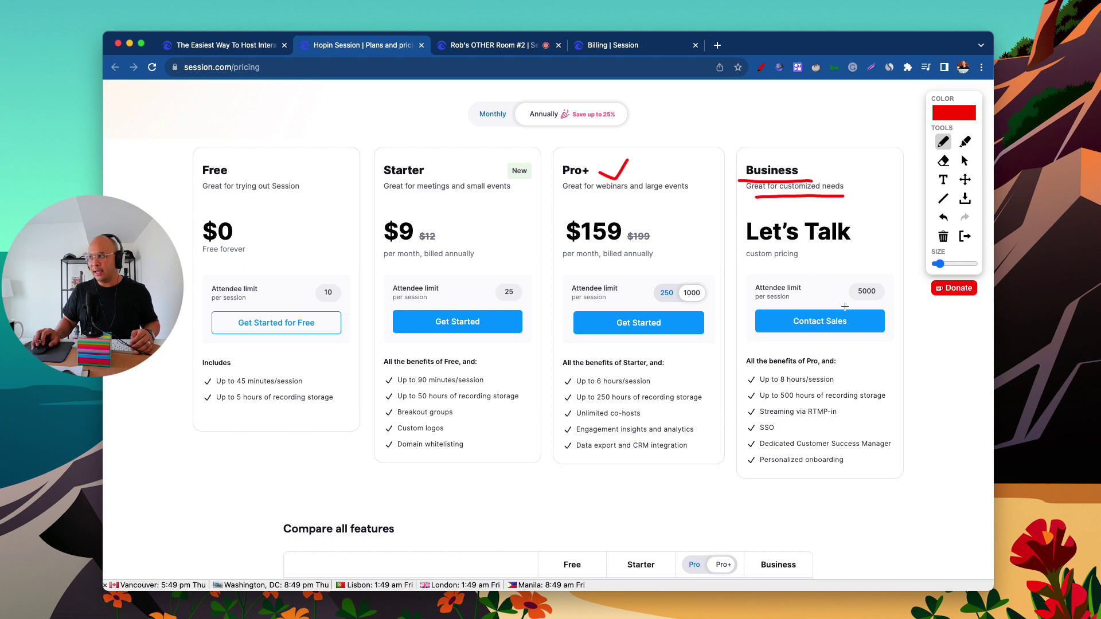
# Circle the Business plan's 5000-attendee limit, bracket its benefits list, and draw an arrow to Contact Sales before clearing the annotations.
pyautogui.moveTo(857, 276)
pyautogui.mouseDown()
pyautogui.moveTo(846, 272)
pyautogui.moveTo(858, 313)
pyautogui.moveTo(864, 276)
pyautogui.mouseUp()
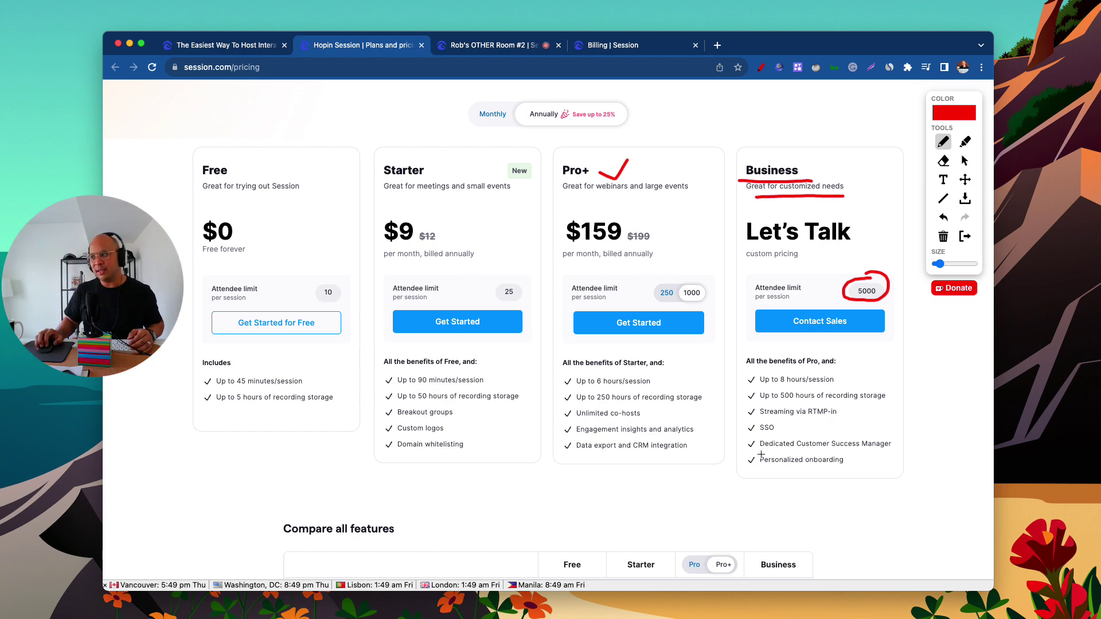
pyautogui.moveTo(755, 470)
pyautogui.mouseDown()
pyautogui.moveTo(907, 459)
pyautogui.moveTo(900, 340)
pyautogui.moveTo(889, 321)
pyautogui.moveTo(898, 313)
pyautogui.moveTo(900, 330)
pyautogui.mouseUp()
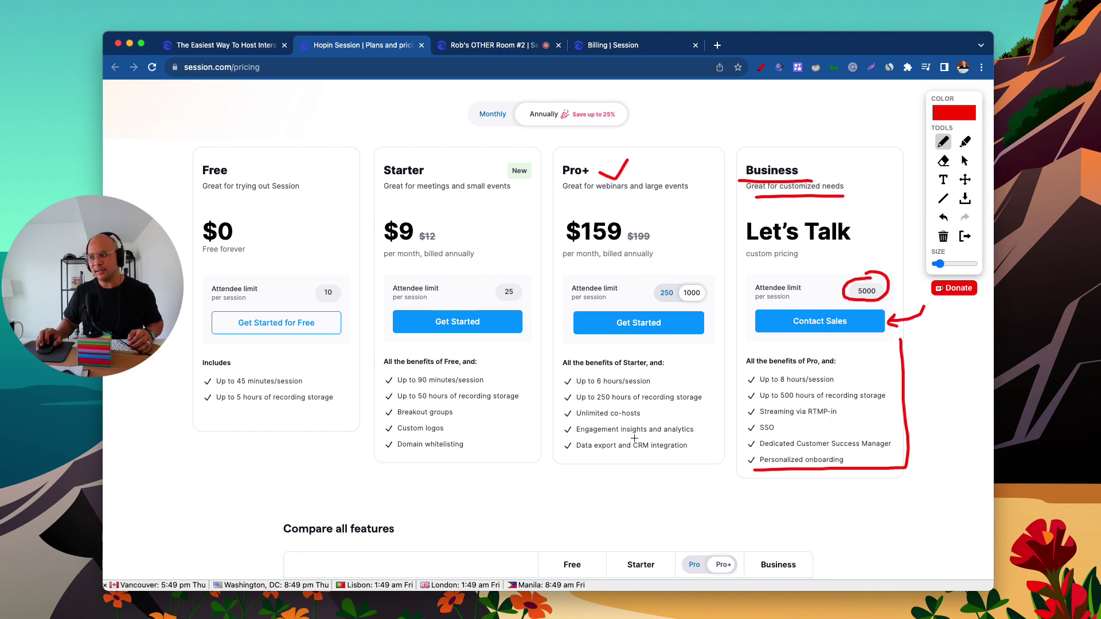
pyautogui.press('Escape')
# Review the feature comparison table across all plans, from plan details through platform features, and return to the pricing cards.
pyautogui.scroll(-7, 634, 438)
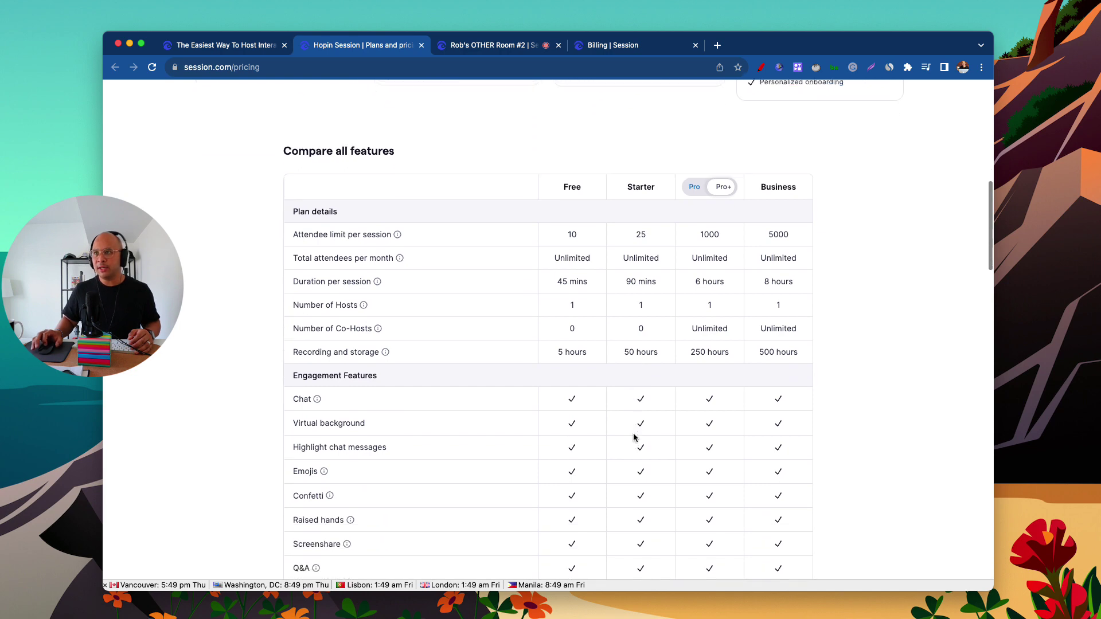
pyautogui.scroll(-3, 634, 438)
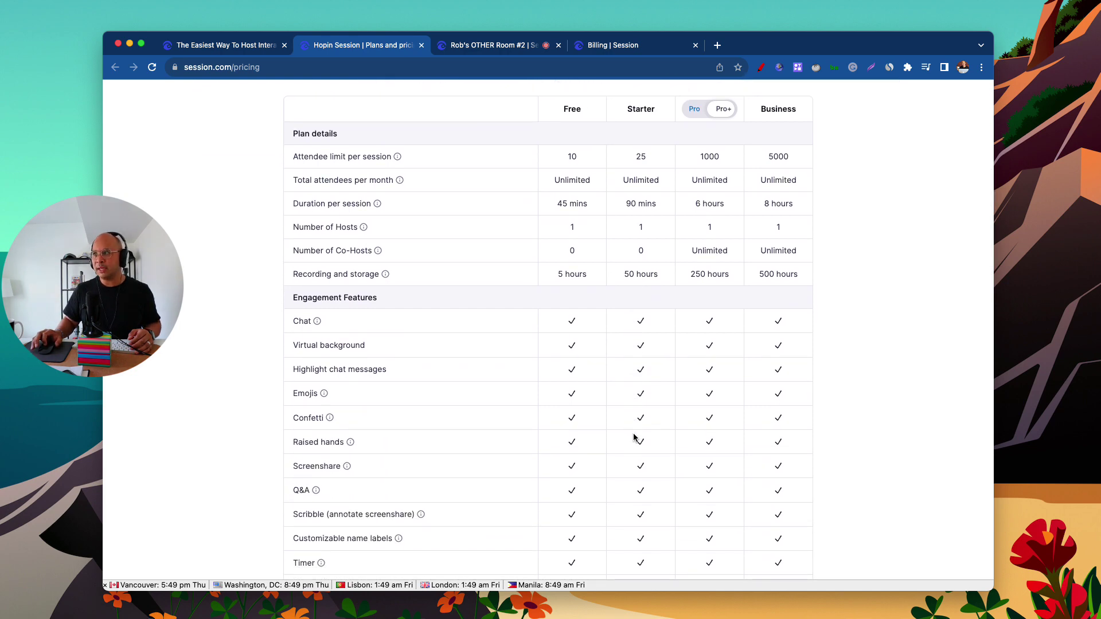
pyautogui.scroll(-7, 589, 348)
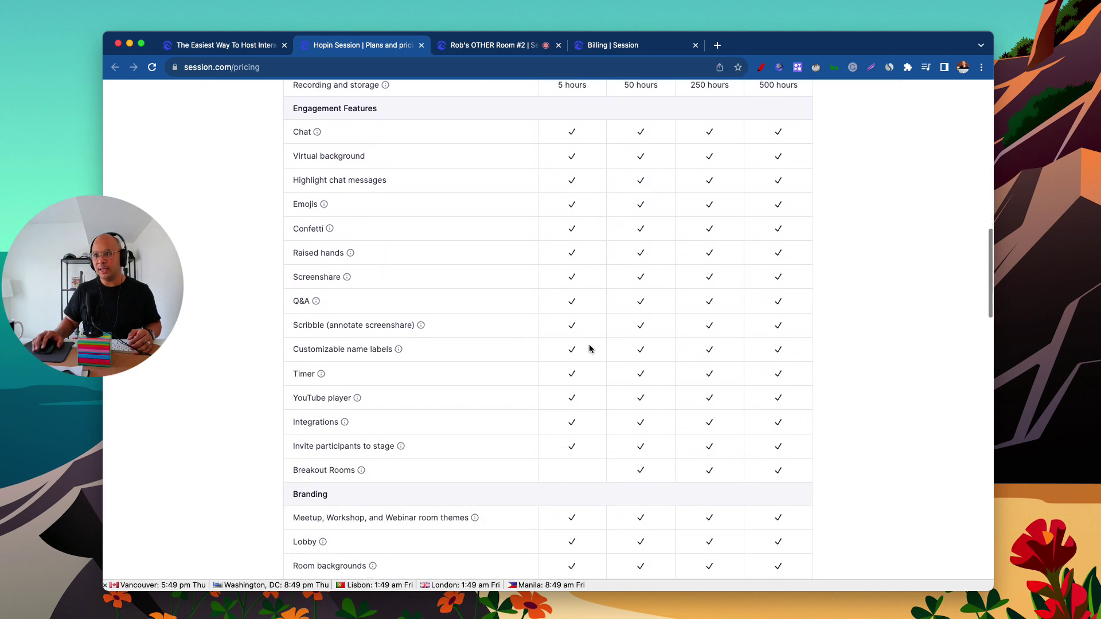
pyautogui.scroll(-18, 589, 348)
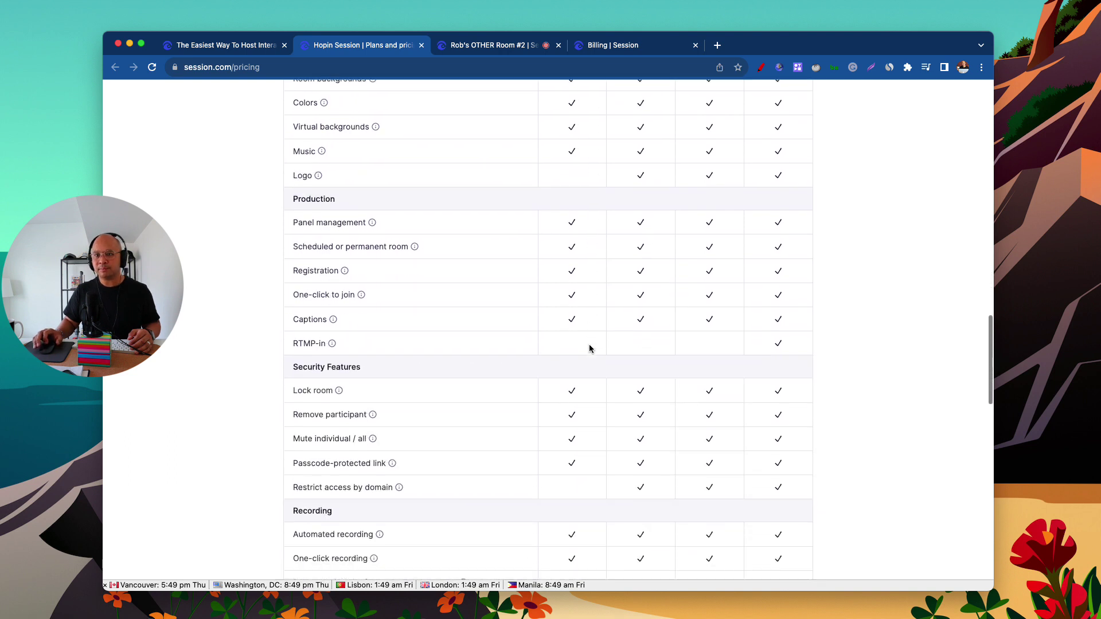
pyautogui.scroll(-20, 589, 349)
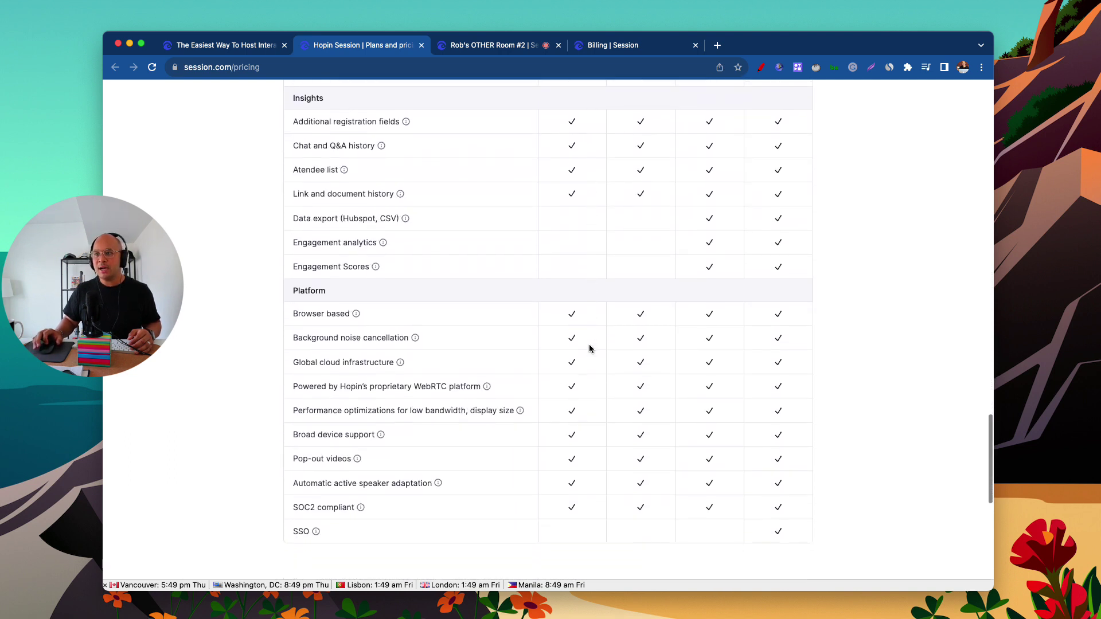
pyautogui.scroll(-4, 589, 348)
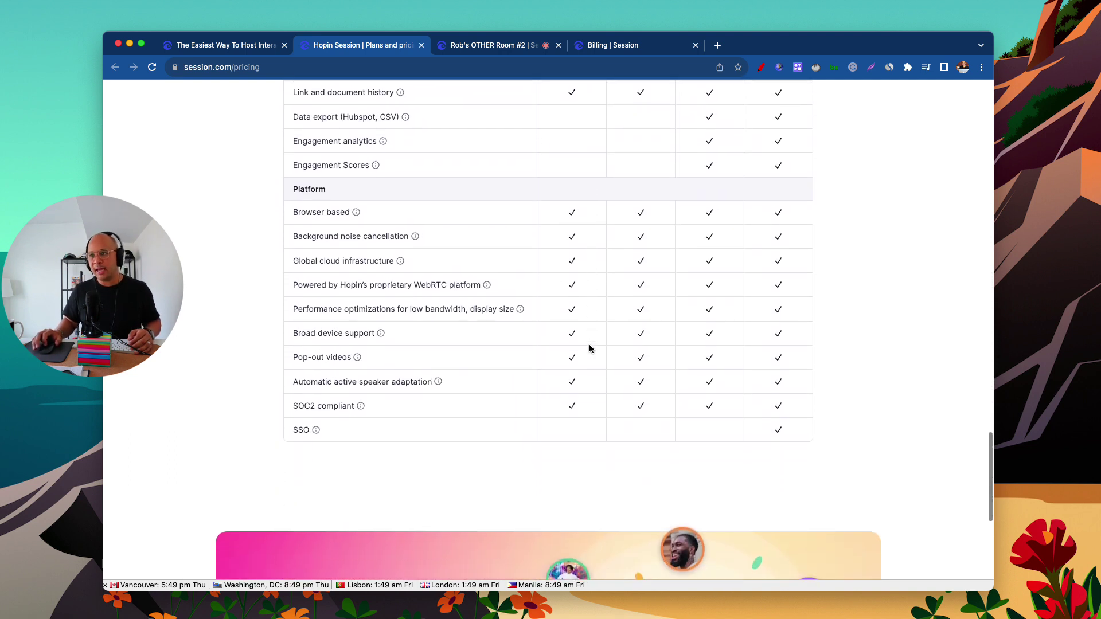
pyautogui.scroll(20, 589, 349)
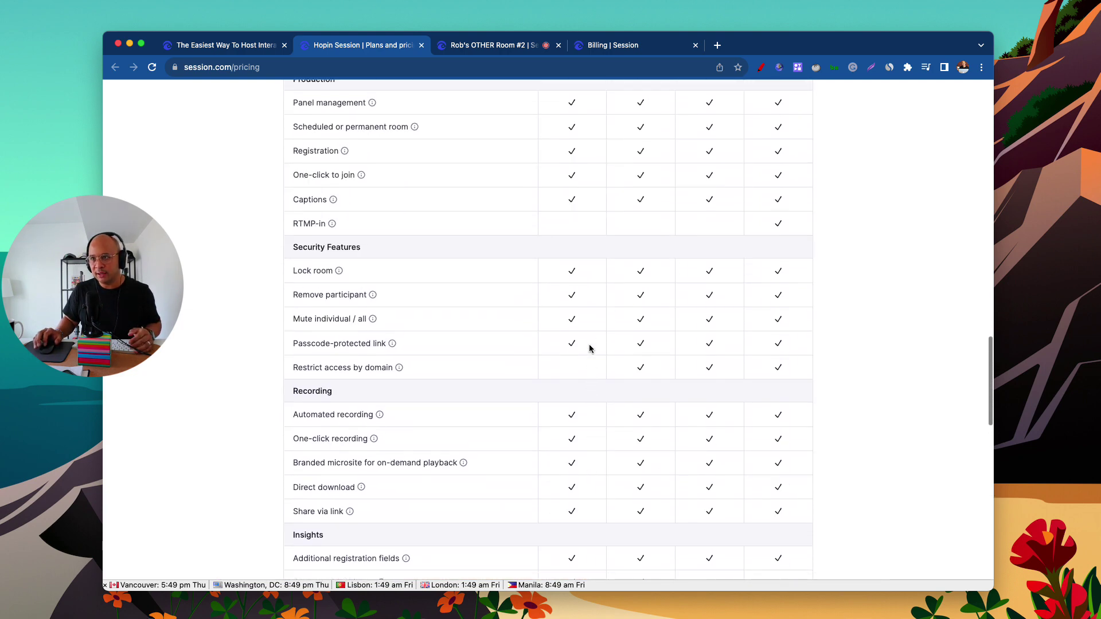
pyautogui.scroll(6, 589, 349)
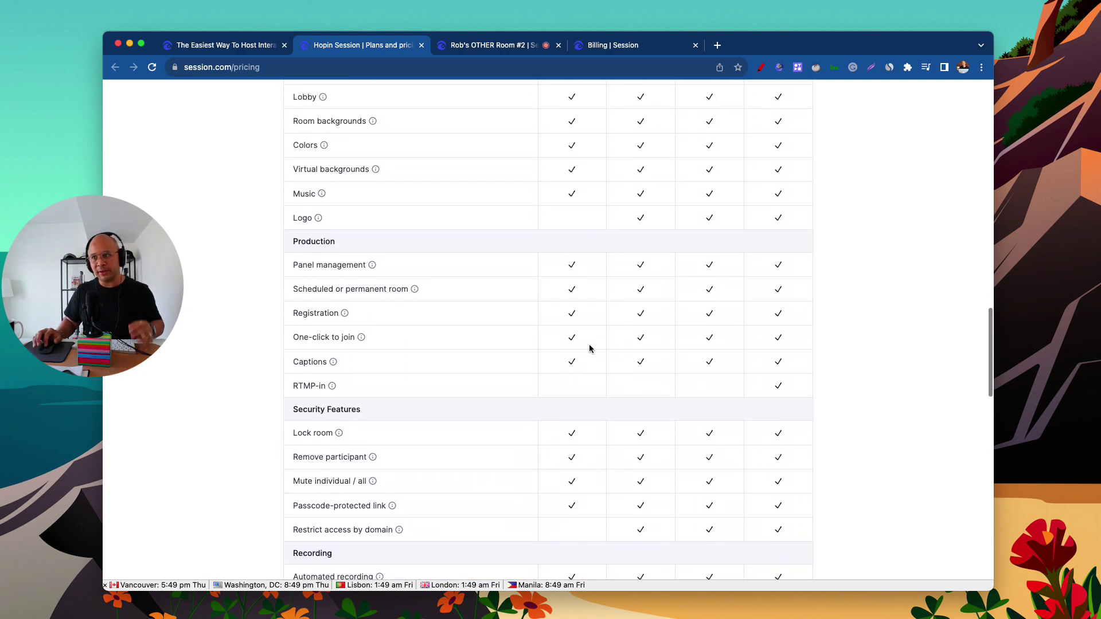
pyautogui.scroll(12, 589, 348)
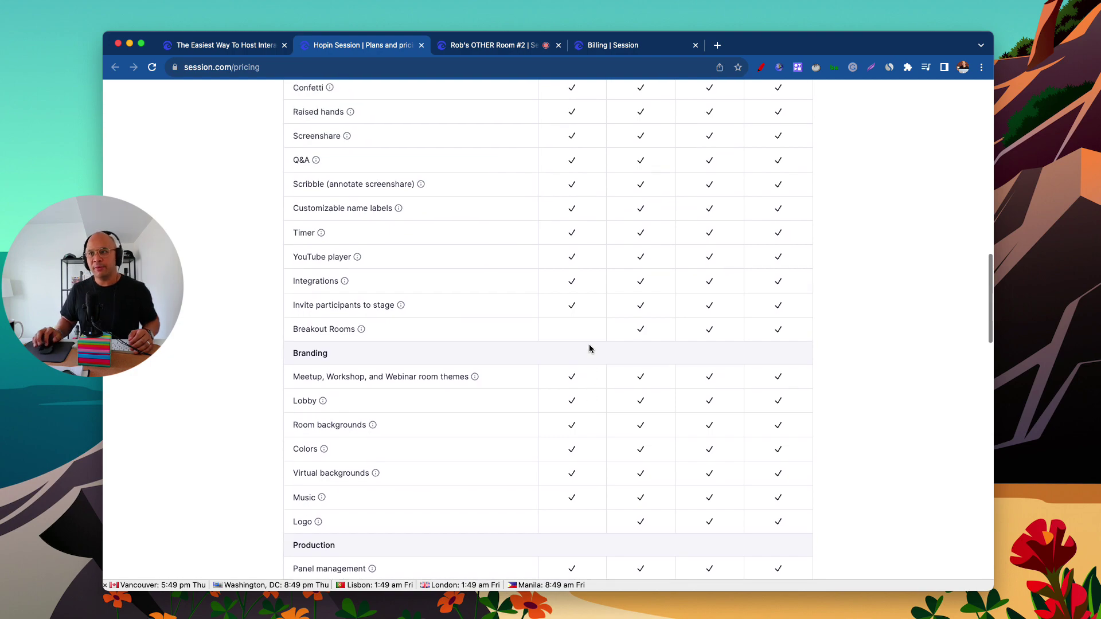
pyautogui.scroll(-20, 589, 349)
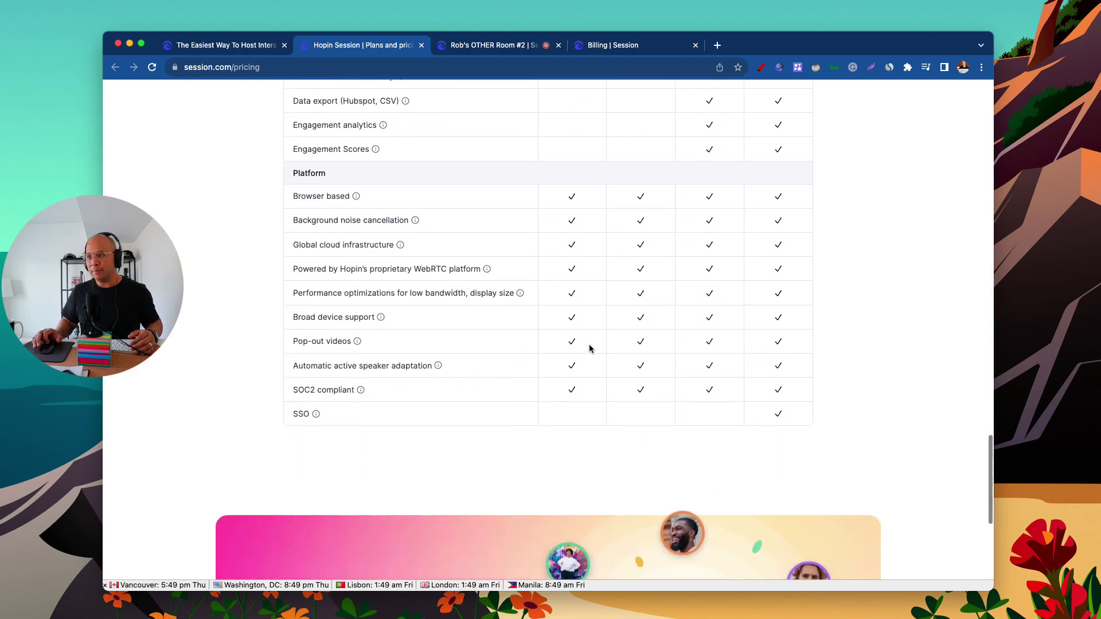
pyautogui.scroll(-13, 589, 348)
pyautogui.scroll(20, 590, 349)
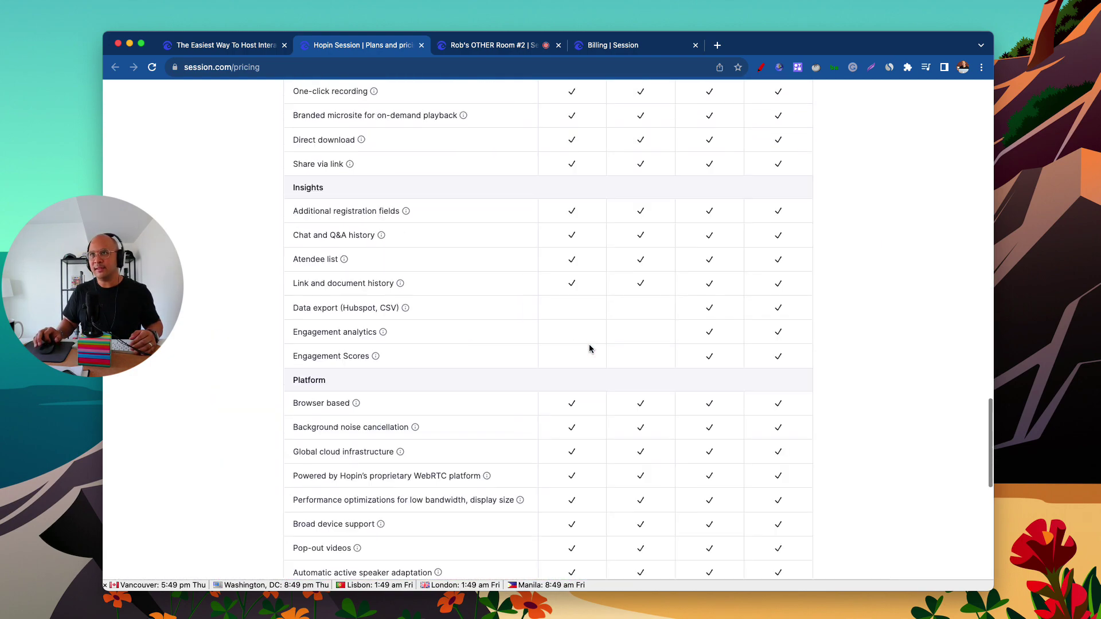
pyautogui.scroll(20, 590, 349)
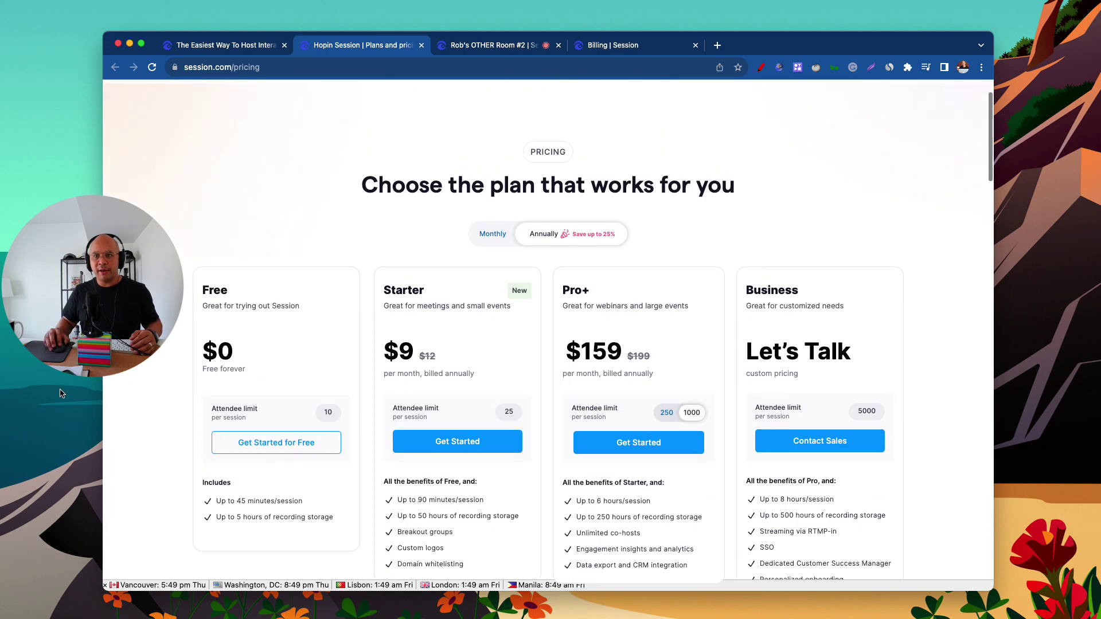
pyautogui.click(62, 393)
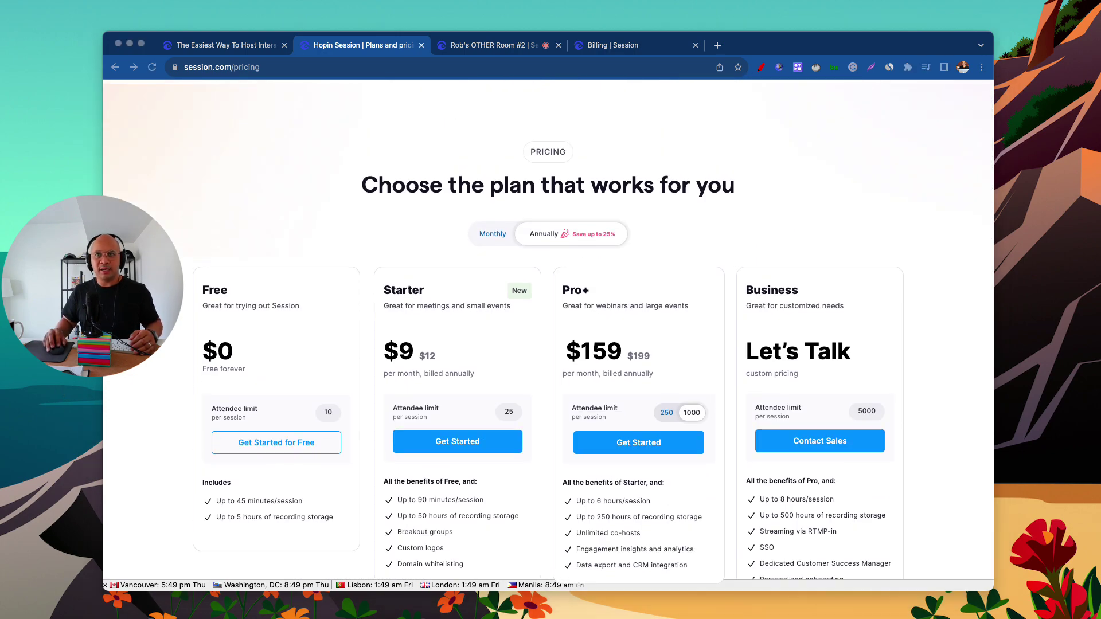